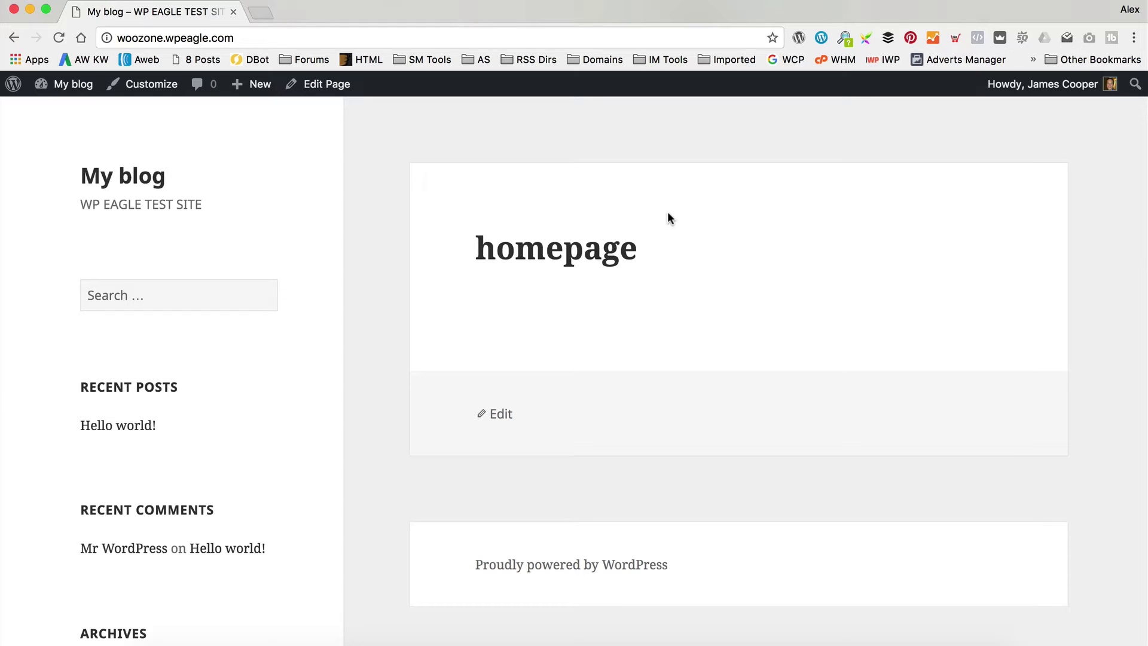
Open themeforest.net in a new browser tab and go to the account's downloads.
left_click(259, 18)
type("the")
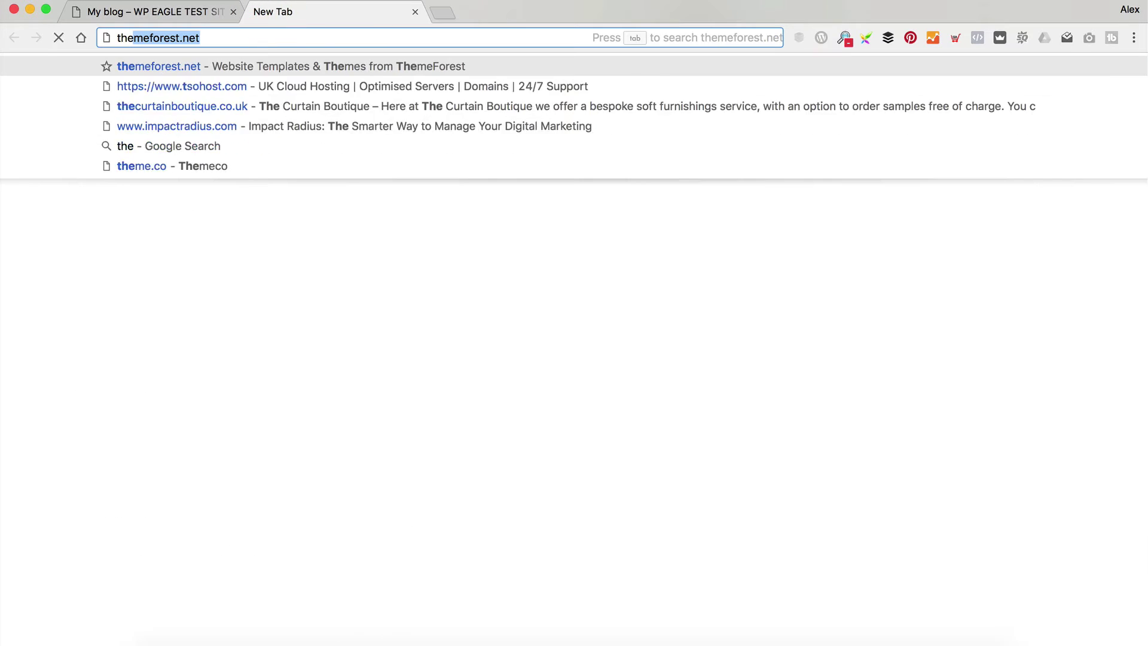
key("Return")
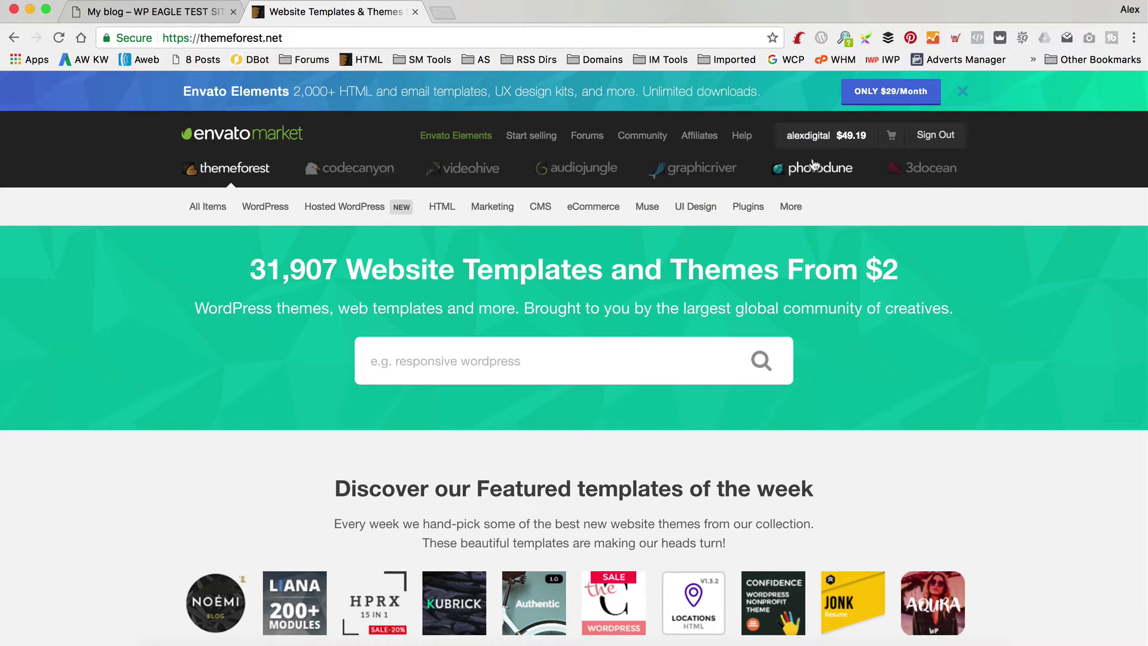
mouse_move(818, 143)
left_click(815, 238)
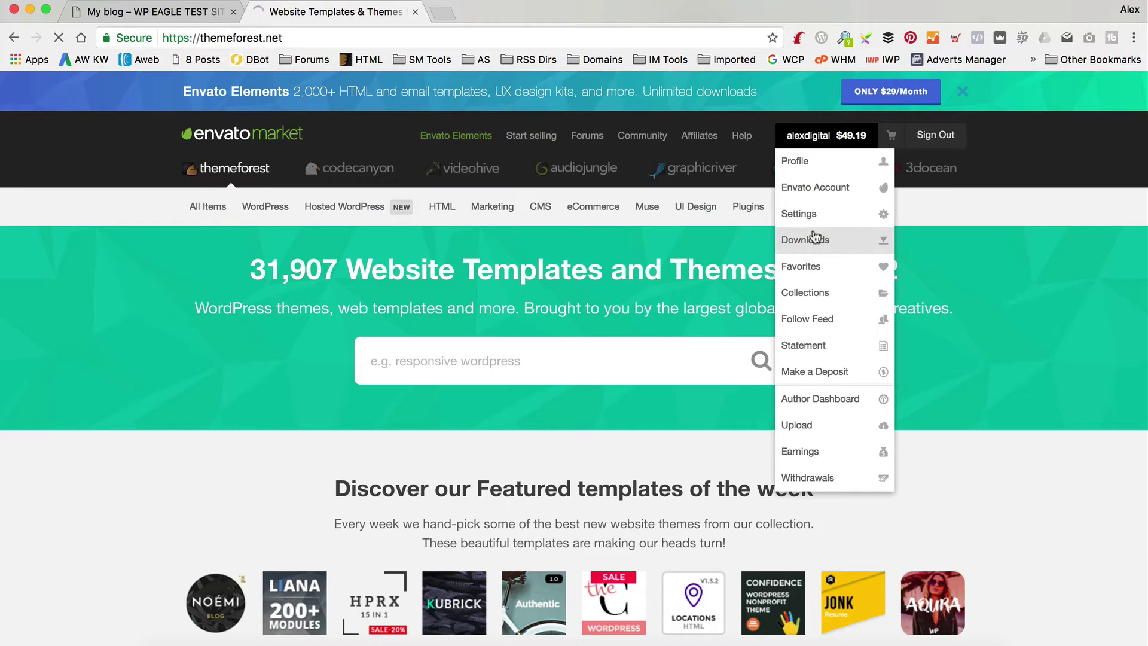
Download all files and documentation of the Kingdom WooCommerce Amazon Affiliates Theme, saving the zip in the New Boot Boutique folder.
scroll(258, 266, "down", 9)
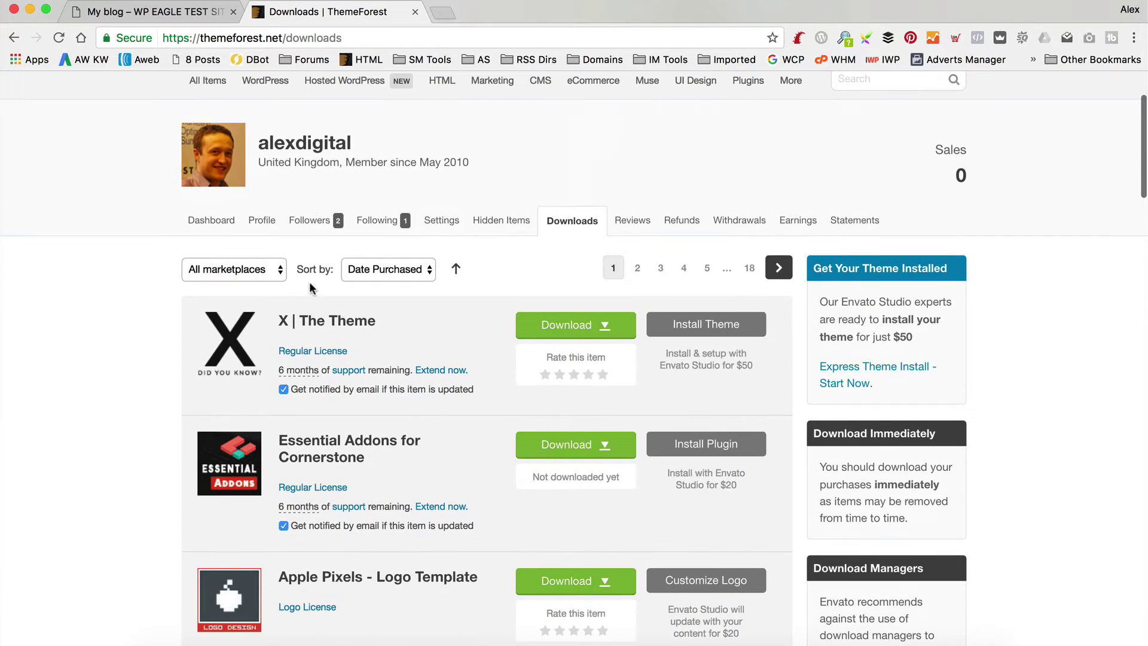
scroll(258, 266, "down", 20)
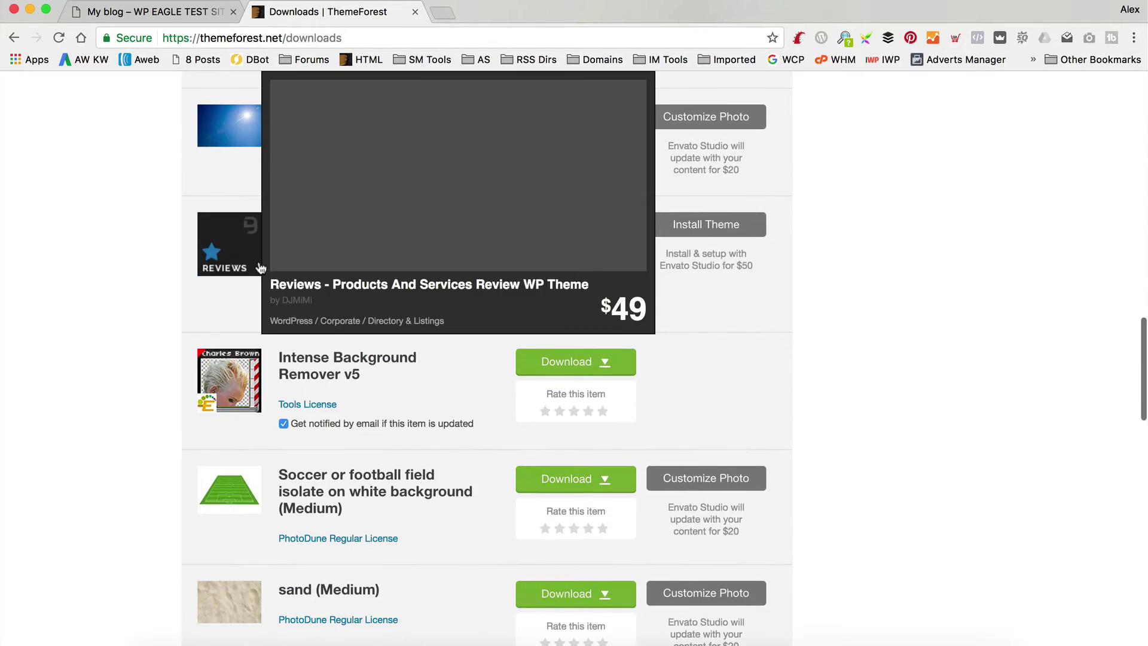
scroll(258, 261, "down", 6)
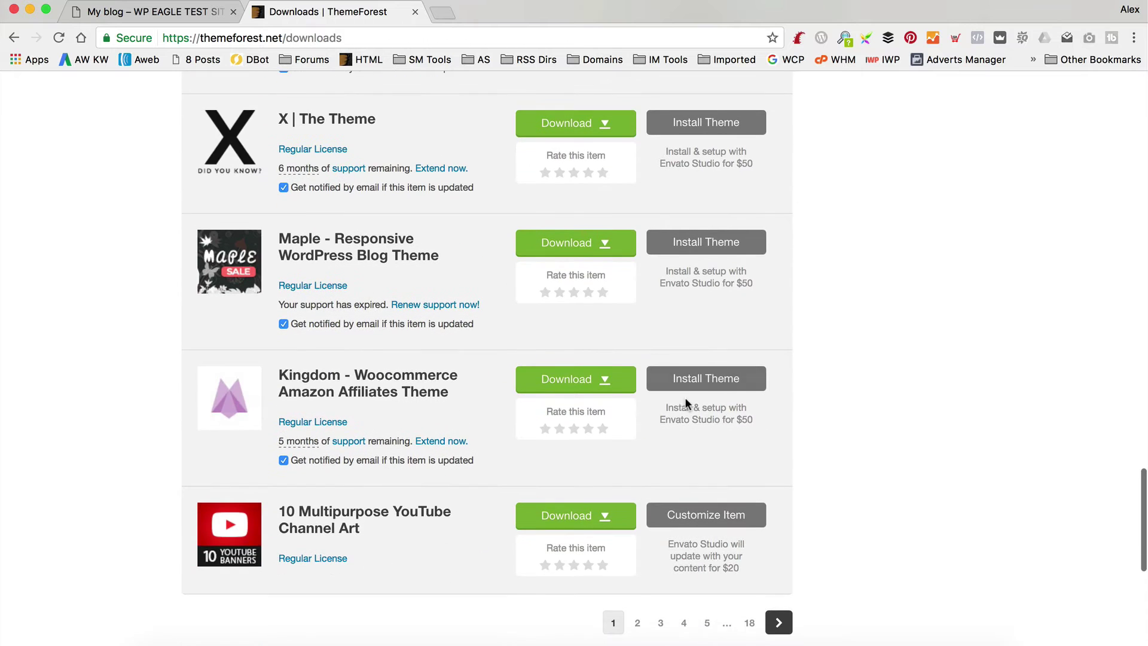
left_click(604, 379)
left_click(598, 411)
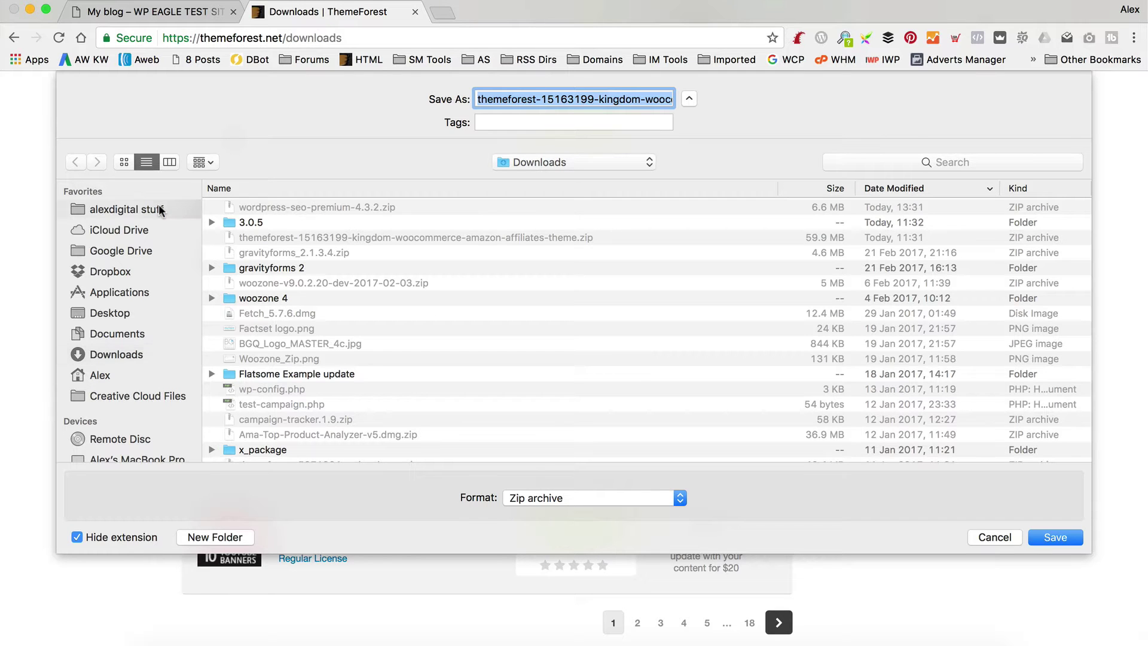
left_click(160, 209)
left_click(233, 283)
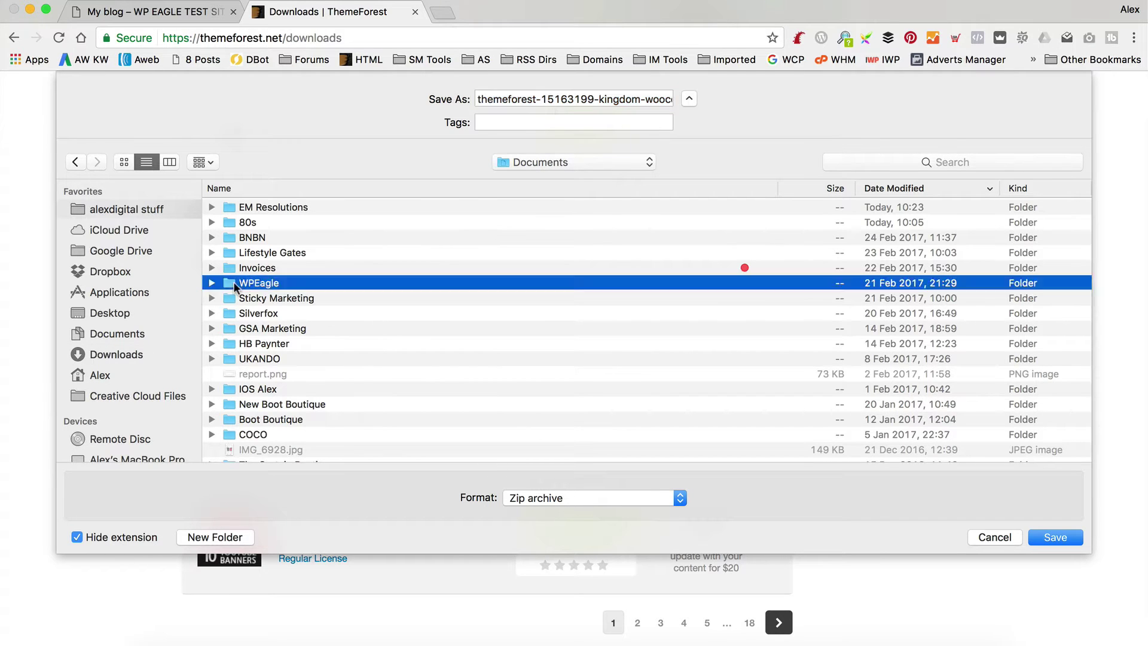
double_click(322, 401)
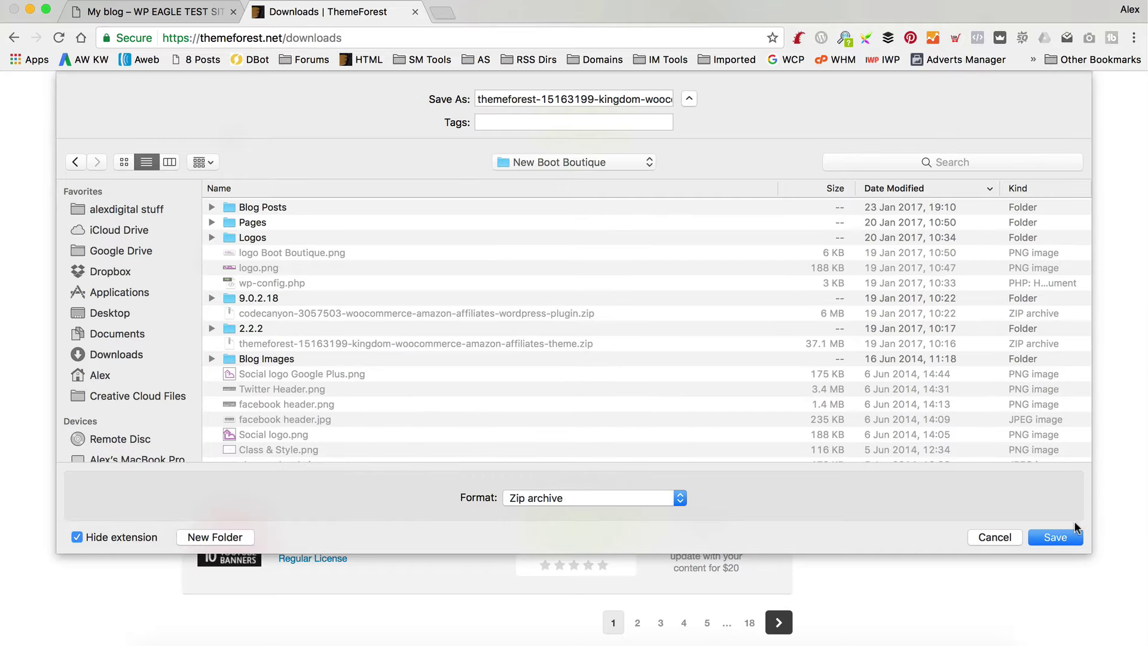
left_click(1055, 537)
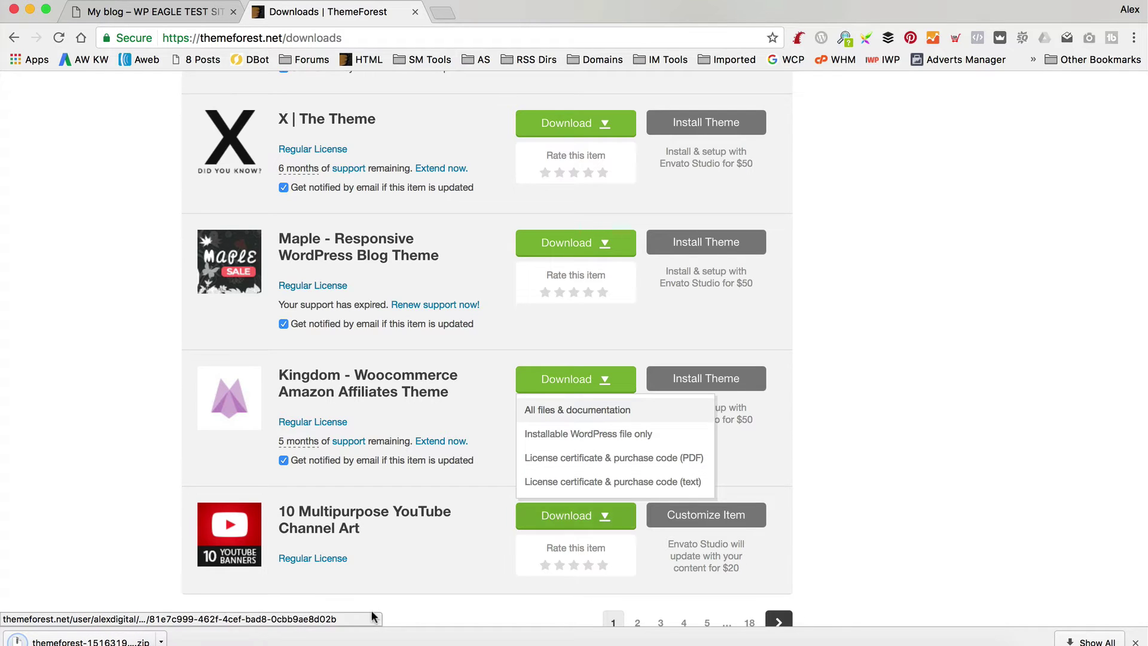
Reveal the downloaded Kingdom zip in Finder, enlarge the window and extract the archive.
left_click(161, 641)
left_click(203, 620)
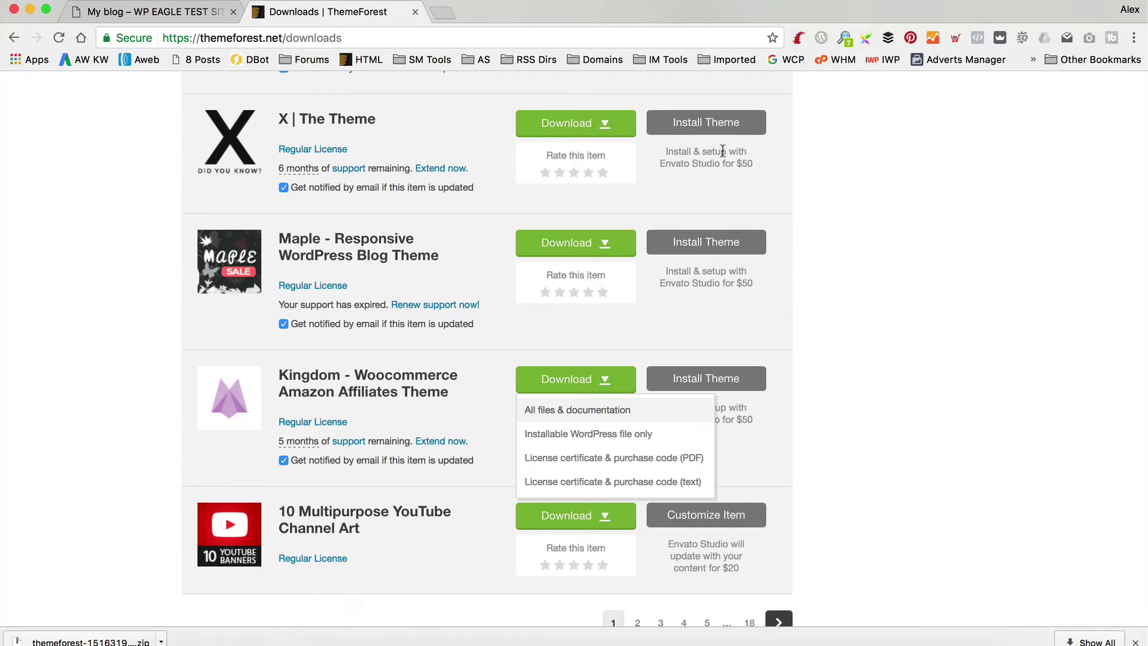
left_click_drag(469, 84, 311, 43)
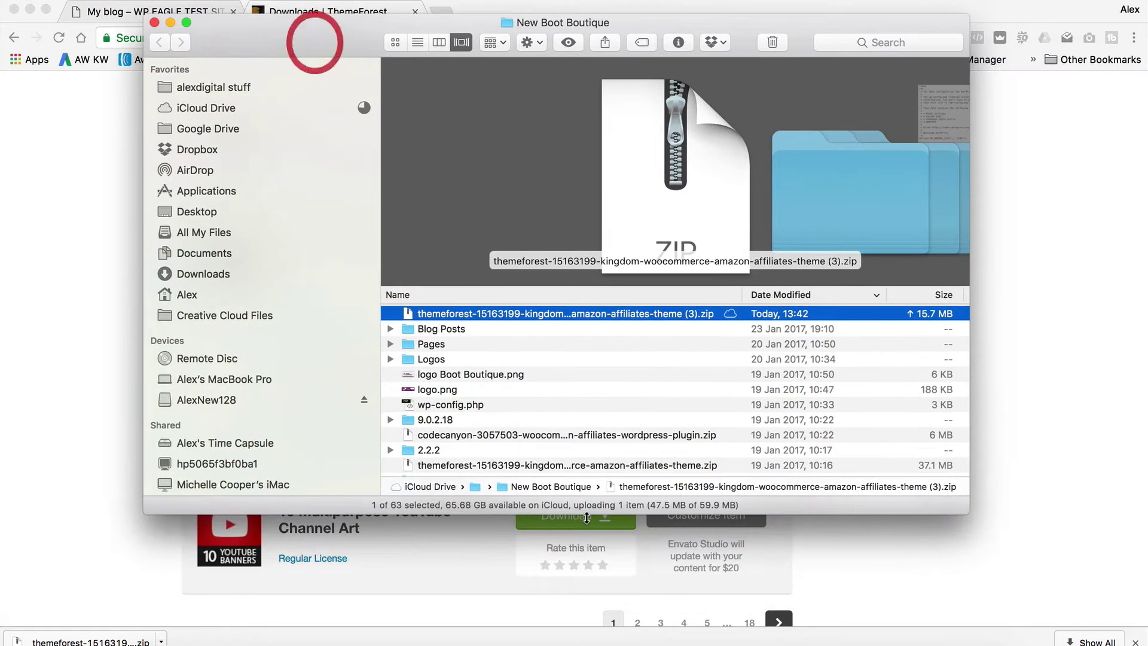
left_click_drag(969, 514, 1048, 608)
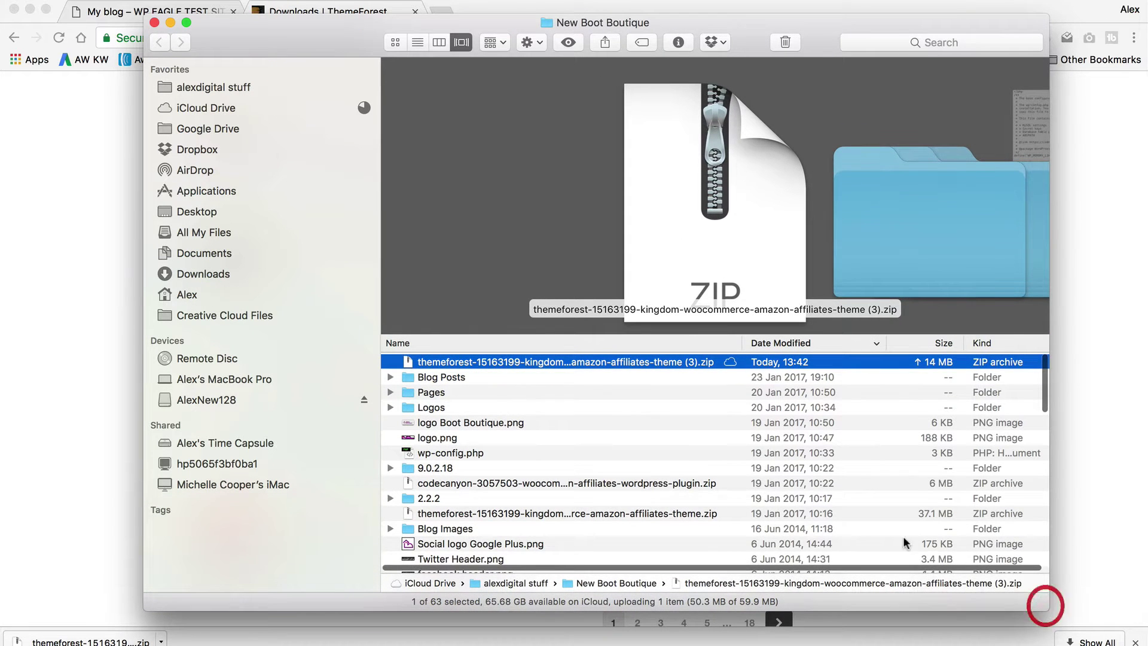
double_click(567, 362)
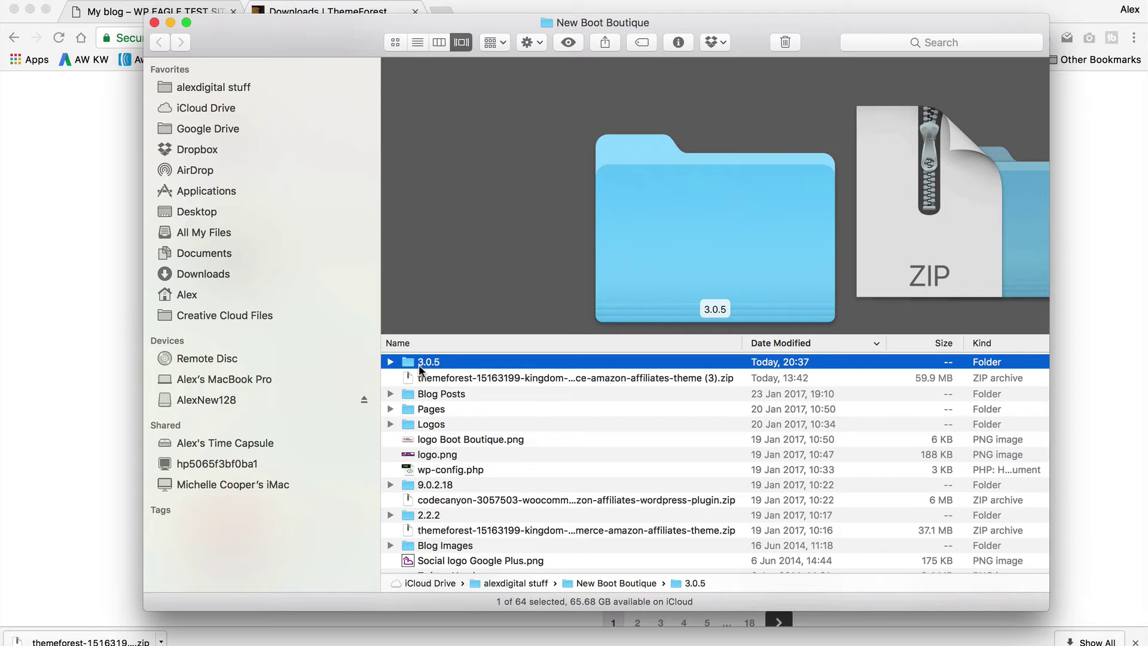
Look inside the extracted 3.0.5 folder for the installable theme archives in Theme > Theme Zipped.
double_click(428, 363)
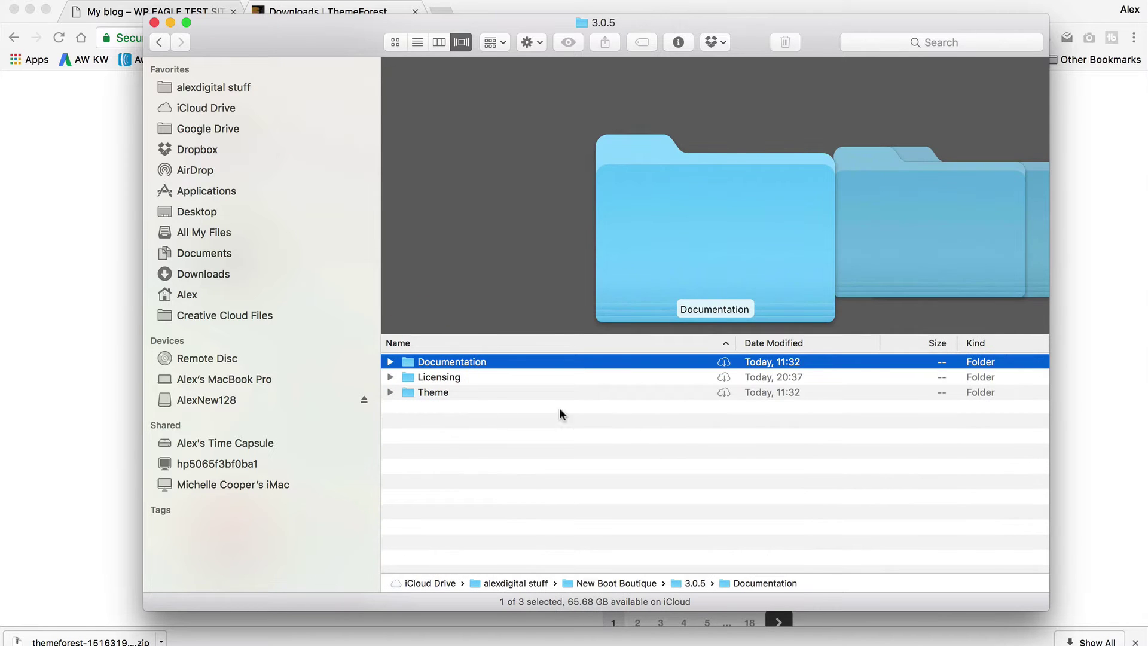
double_click(432, 392)
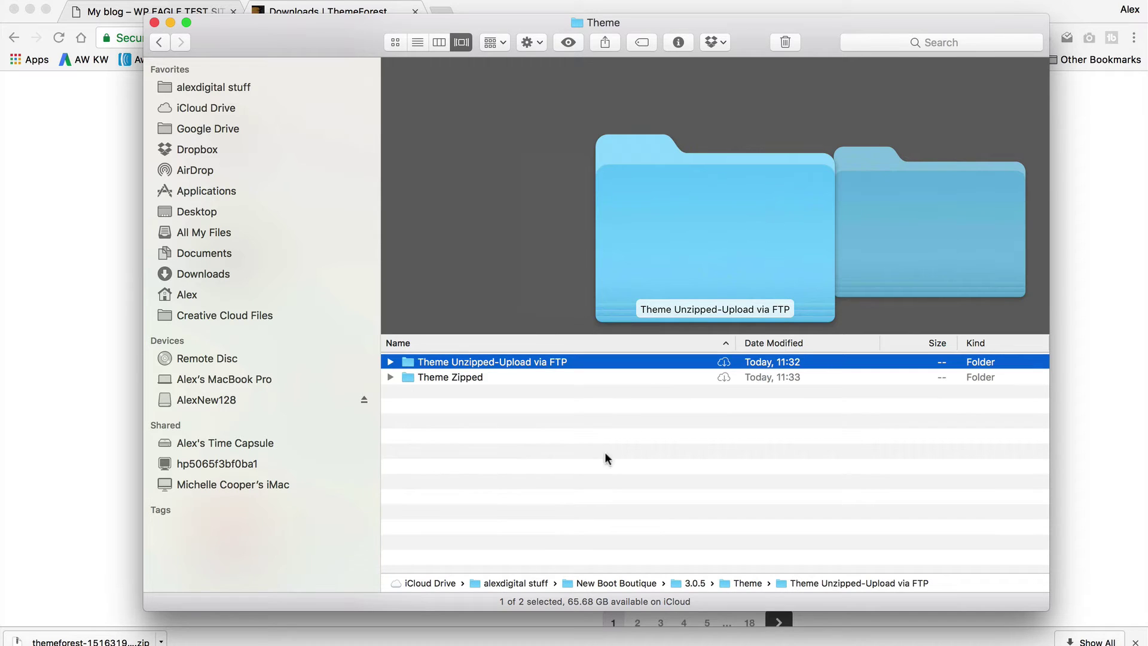
double_click(455, 375)
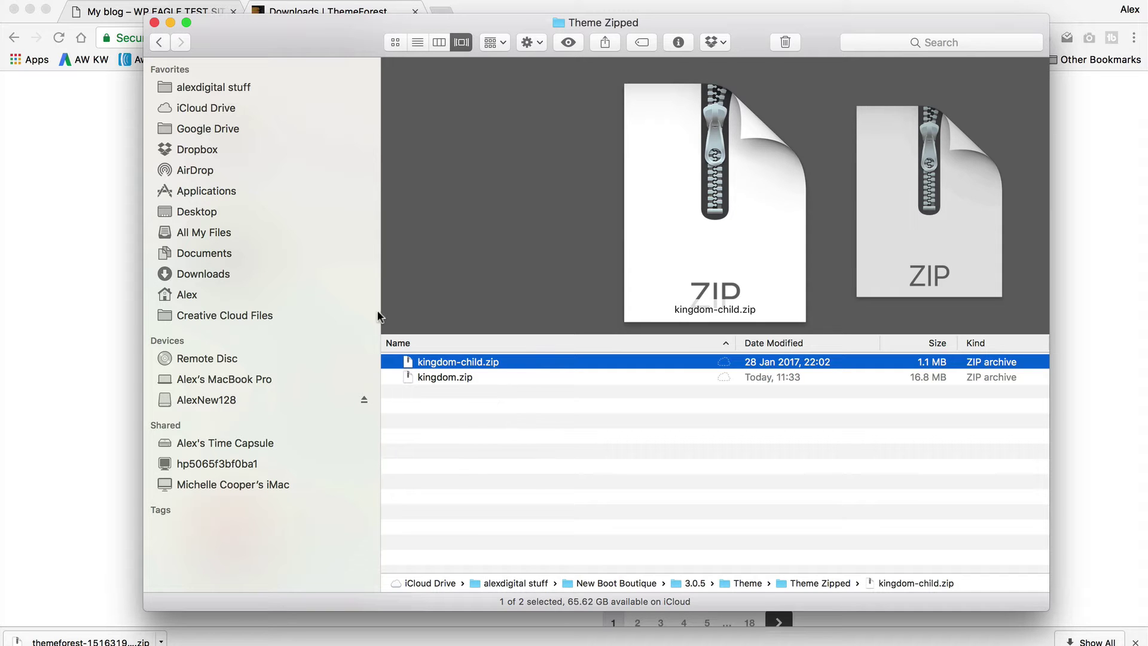
Switch back to the blog in the browser, enter its WordPress dashboard and open the theme upload form.
left_click(97, 205)
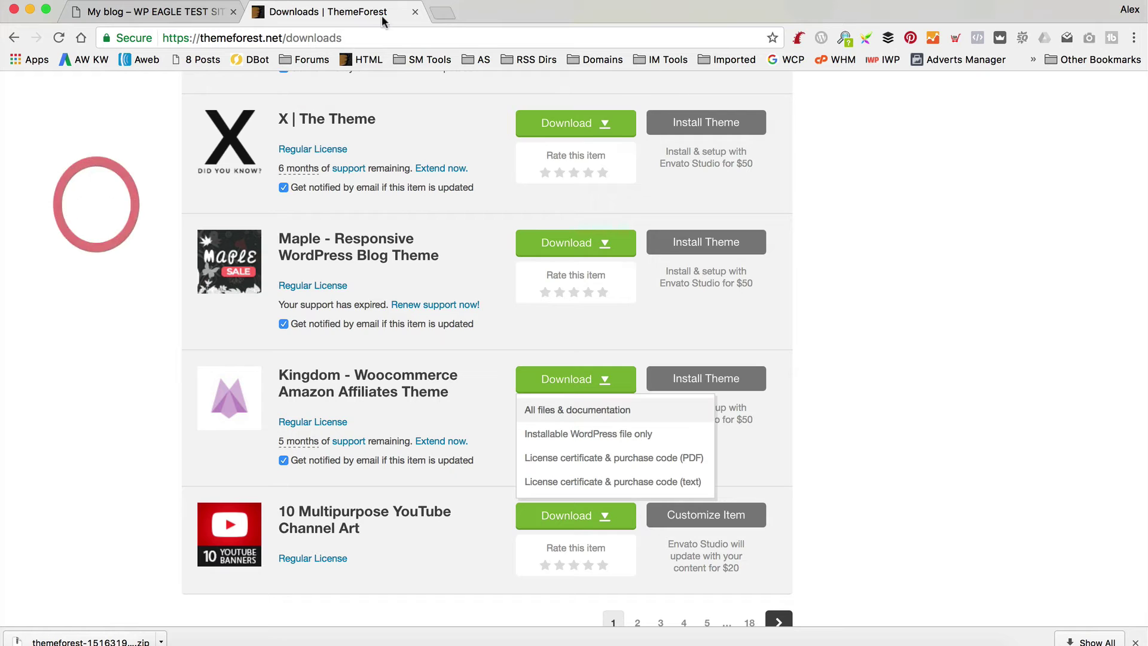
left_click(151, 16)
left_click(67, 119)
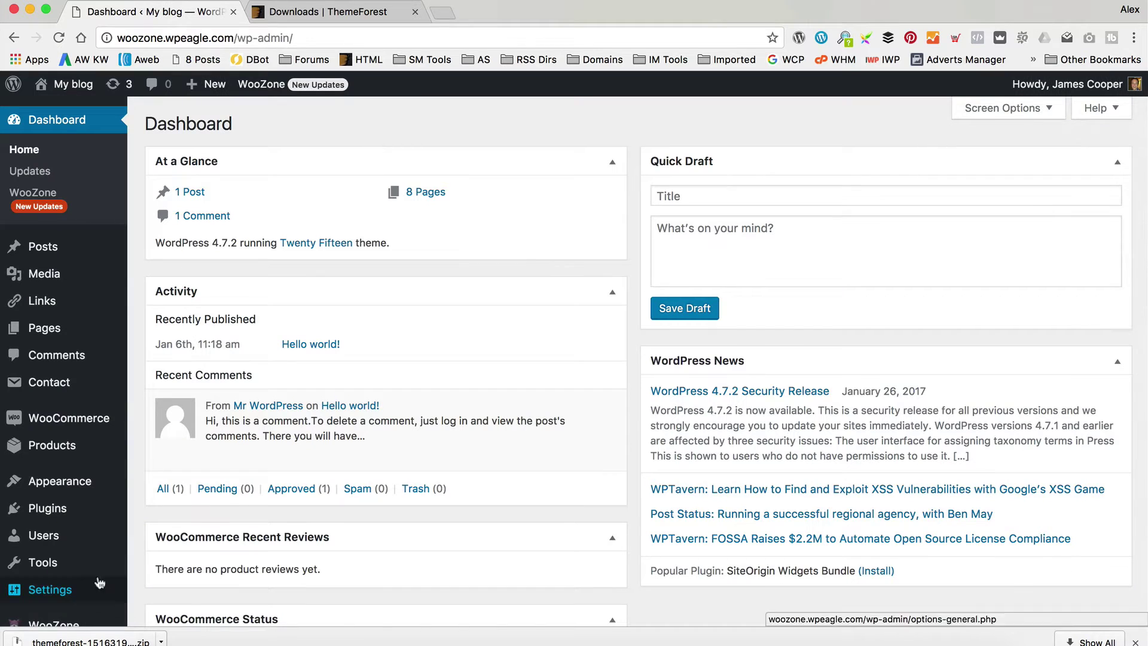
mouse_move(92, 489)
left_click(159, 450)
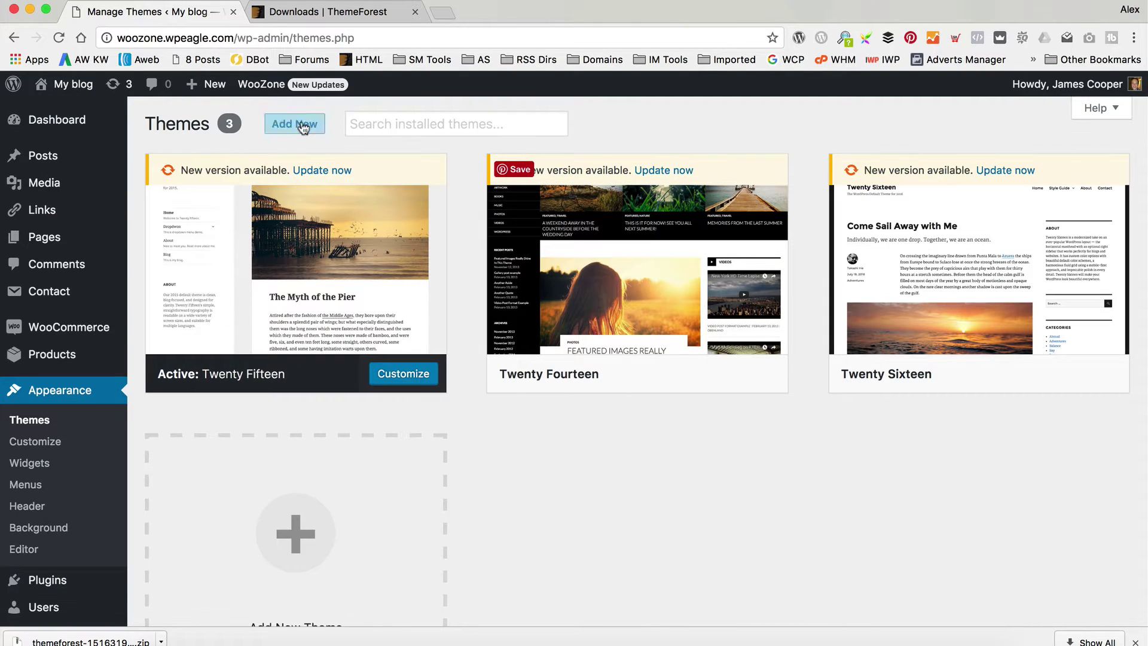
left_click(295, 124)
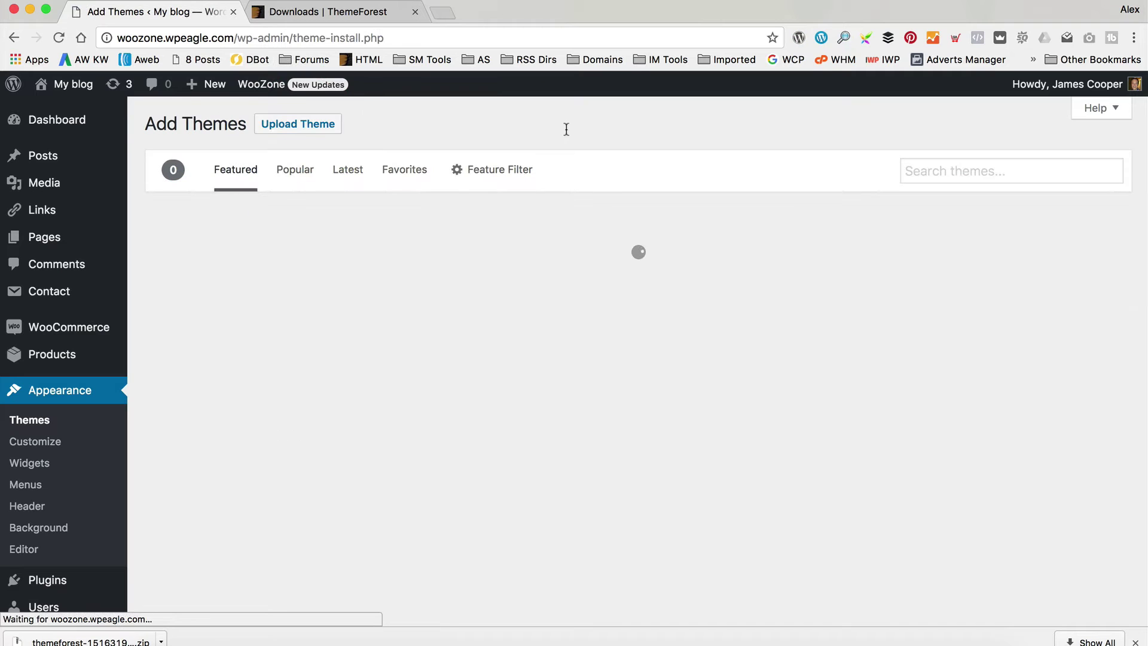
left_click(303, 127)
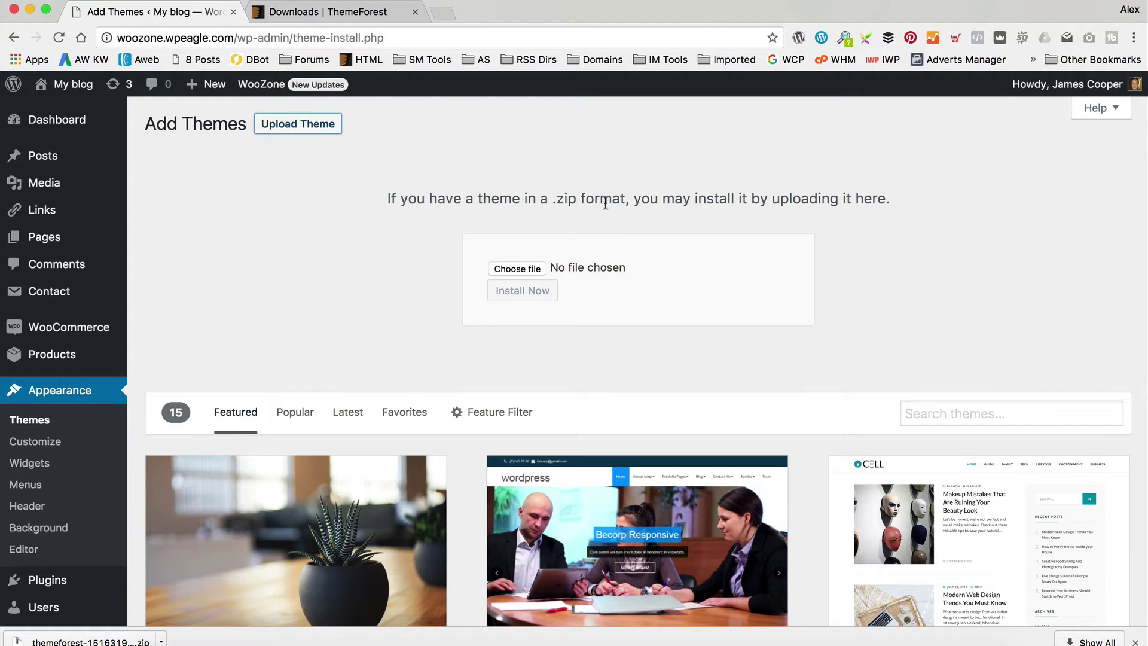
Upload and install kingdom.zip from New Boot Boutique > 3.0.5 > Theme > Theme Zipped.
left_click(514, 276)
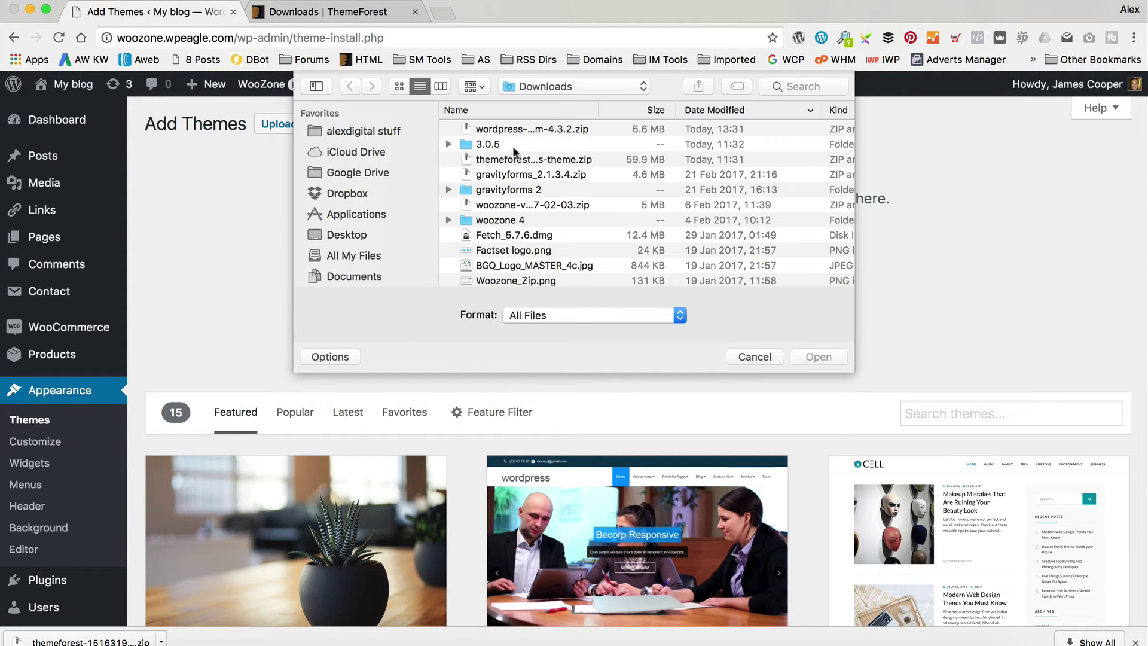
left_click(377, 131)
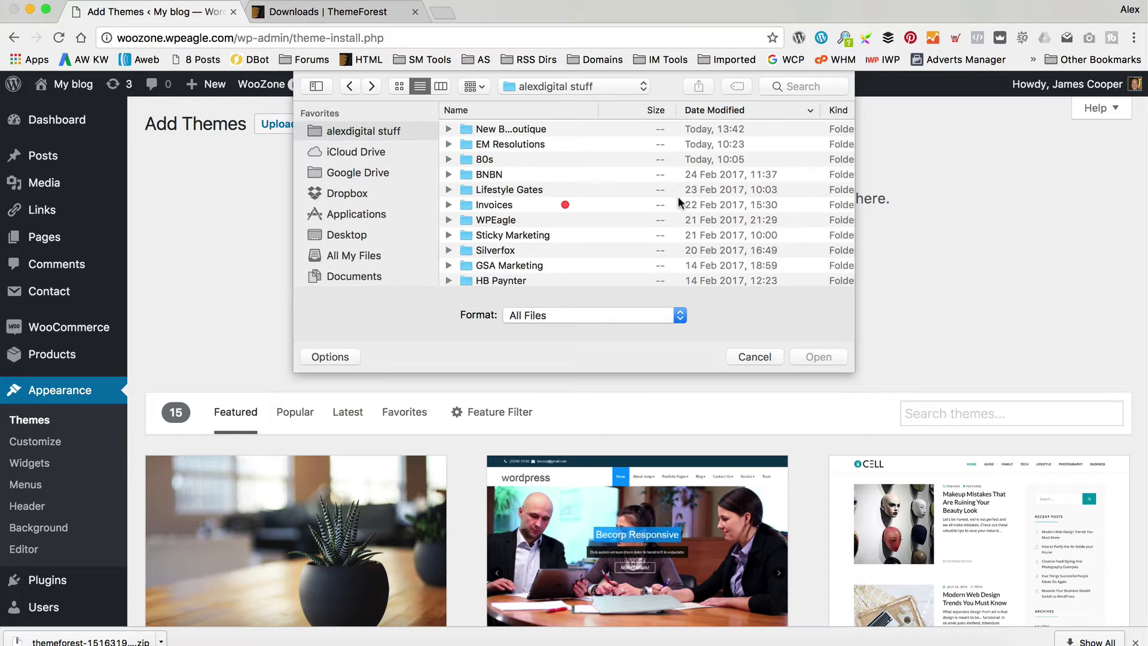
double_click(527, 130)
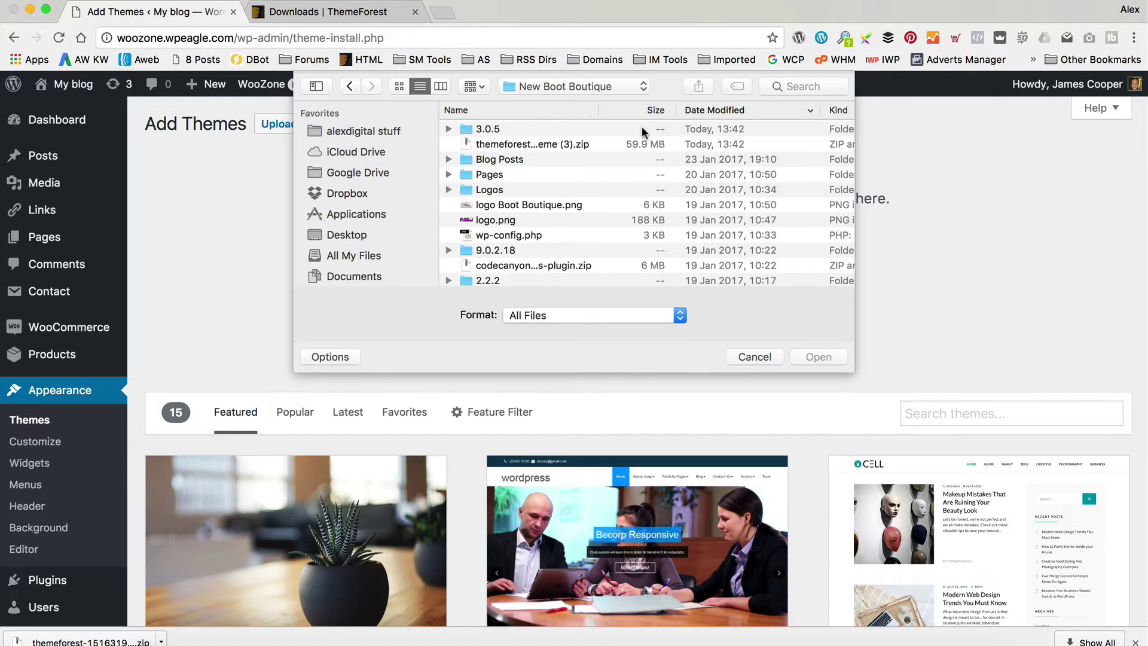
double_click(512, 130)
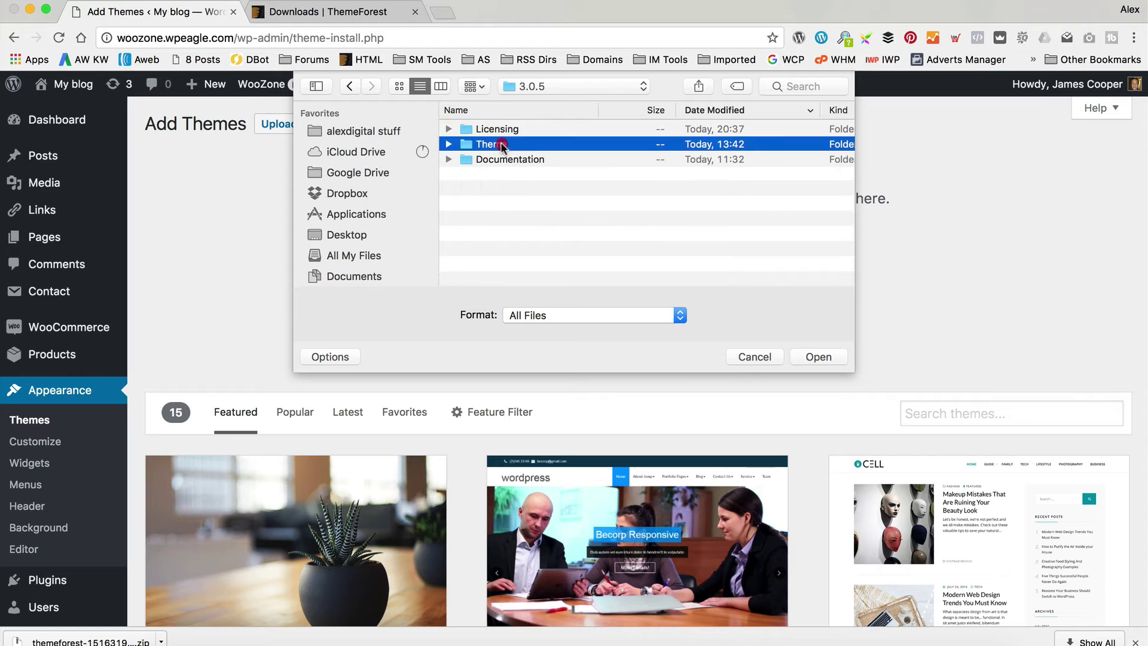
double_click(502, 144)
double_click(512, 128)
left_click(511, 128)
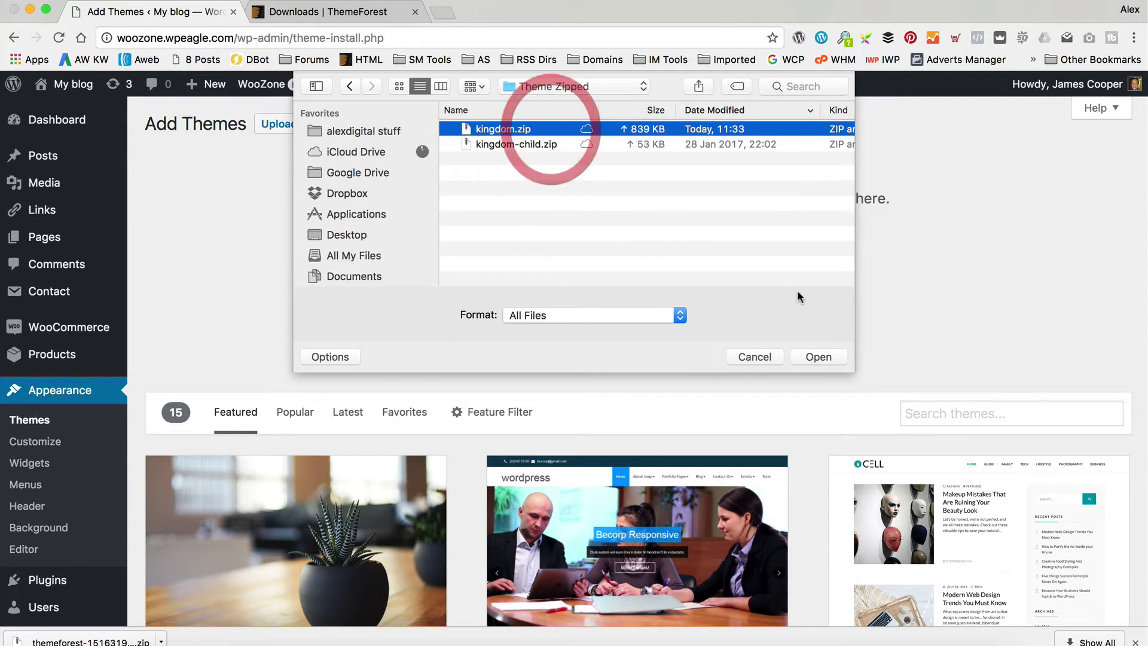
left_click(834, 359)
left_click(513, 297)
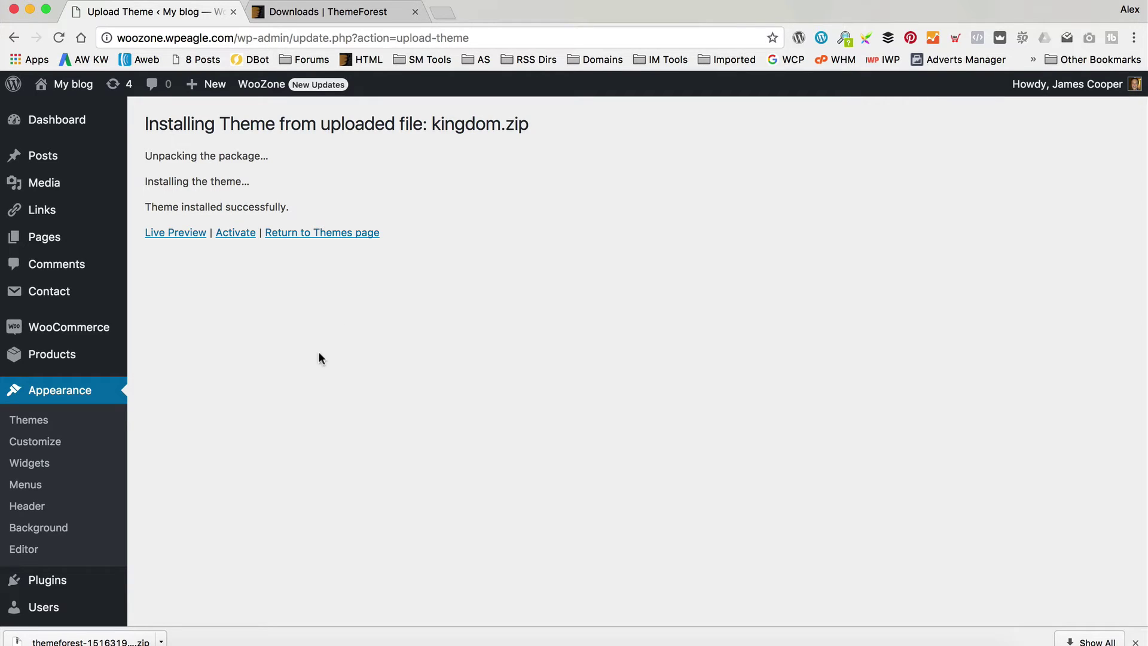
Return to the themes page, then upload and install the child theme from kingdom-child.zip.
left_click(310, 234)
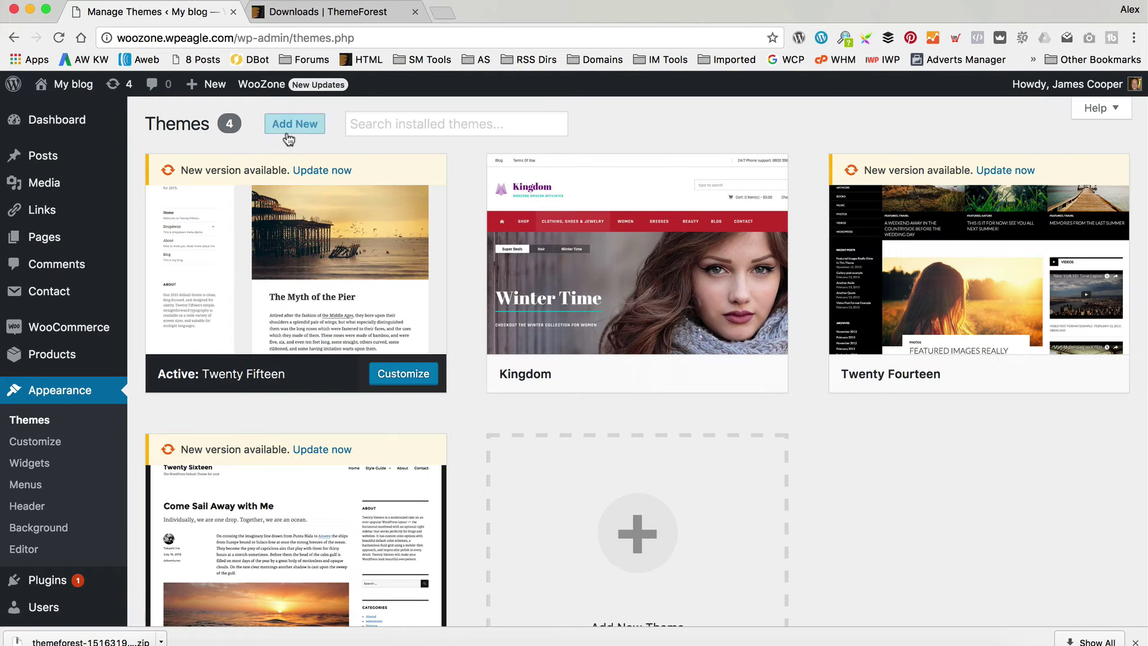
left_click(291, 128)
left_click(292, 127)
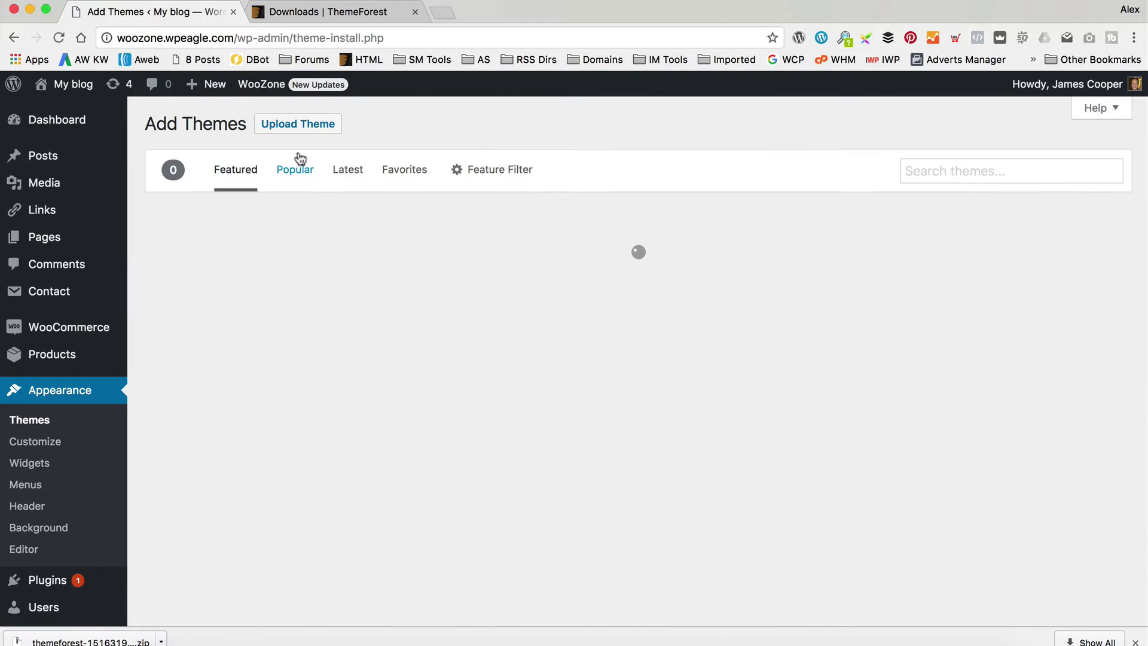
left_click(296, 124)
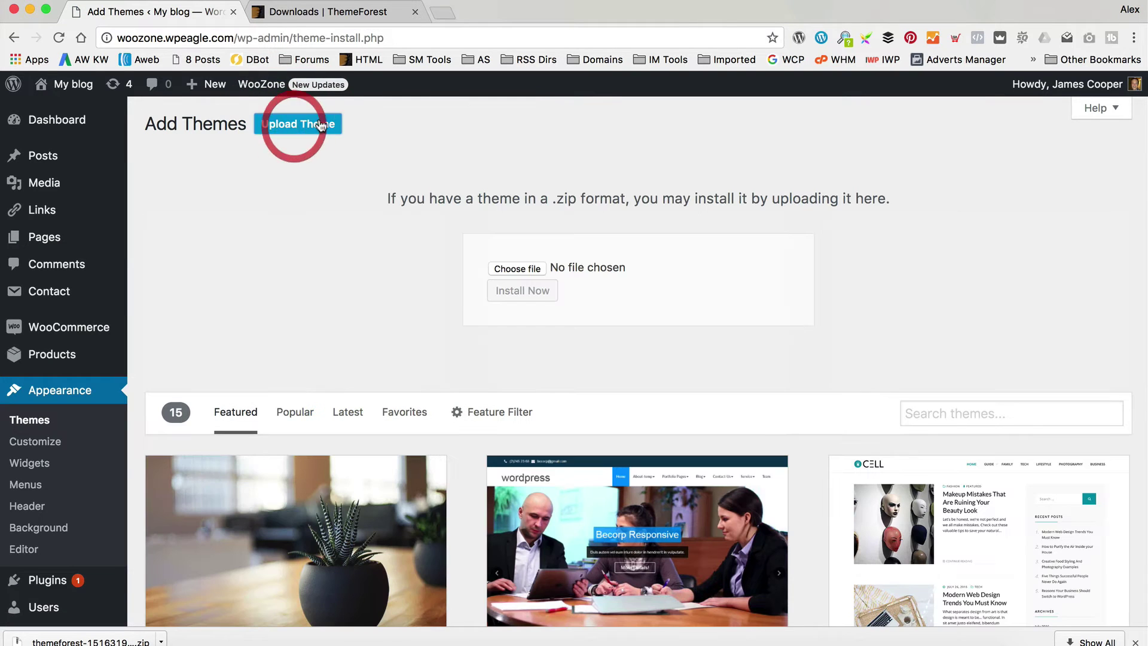
left_click(528, 267)
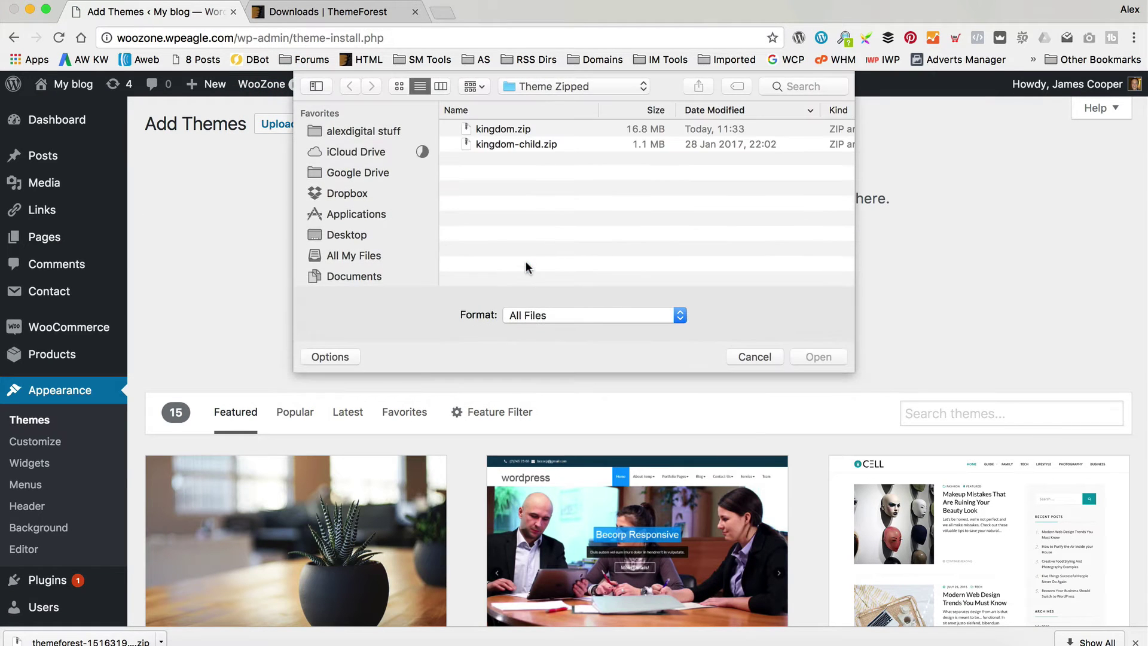
double_click(529, 142)
left_click(540, 291)
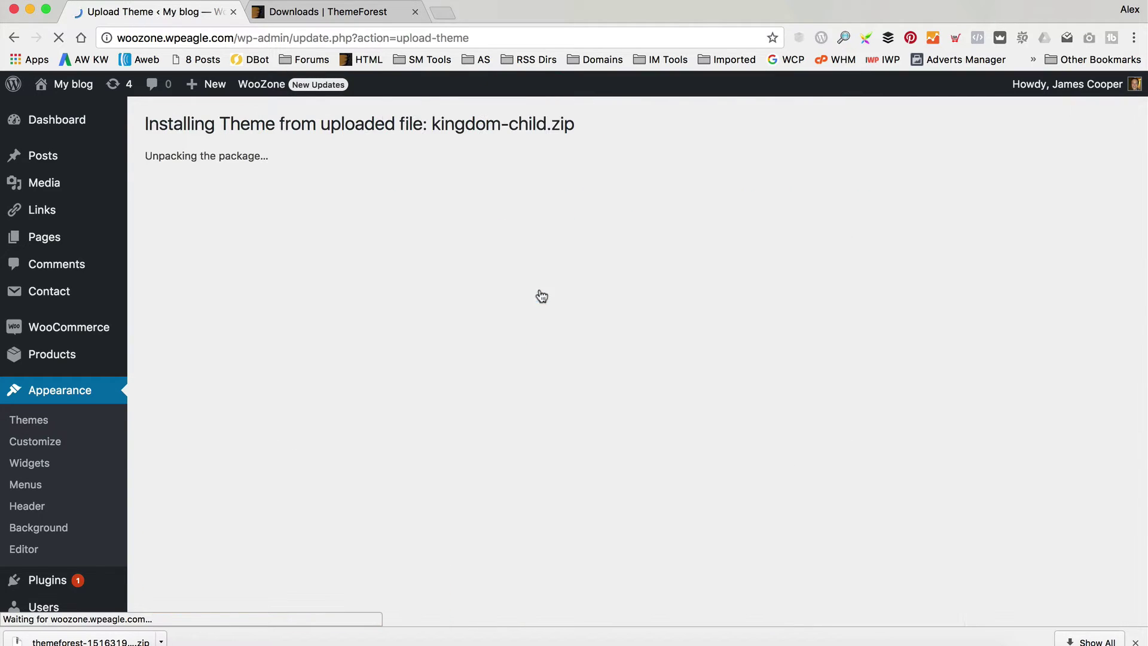
Activate the Kingdom child theme and open the installer for its recommended plugins.
left_click(228, 287)
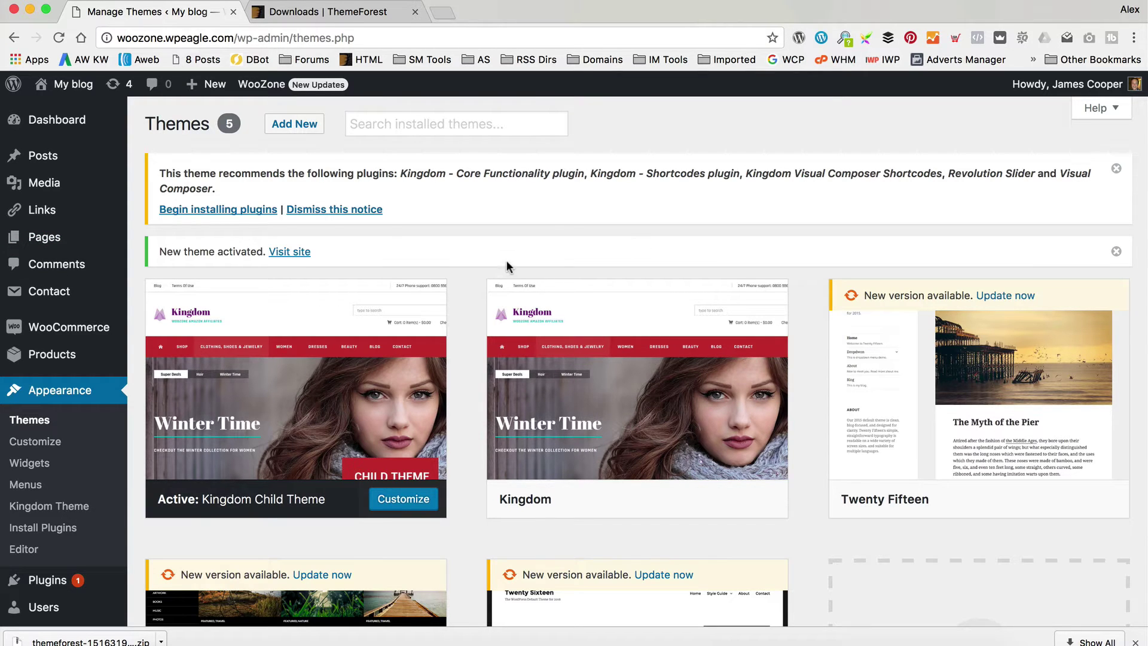
left_click(223, 210)
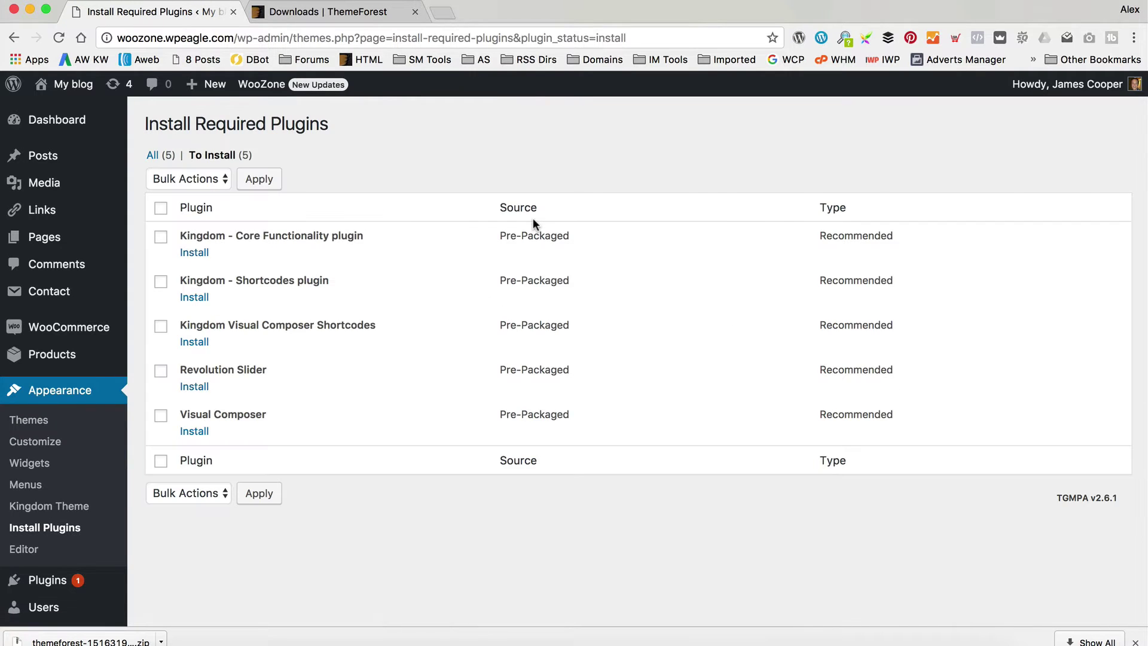
Try to bulk install all five recommended plugins while the child theme is active.
left_click(161, 207)
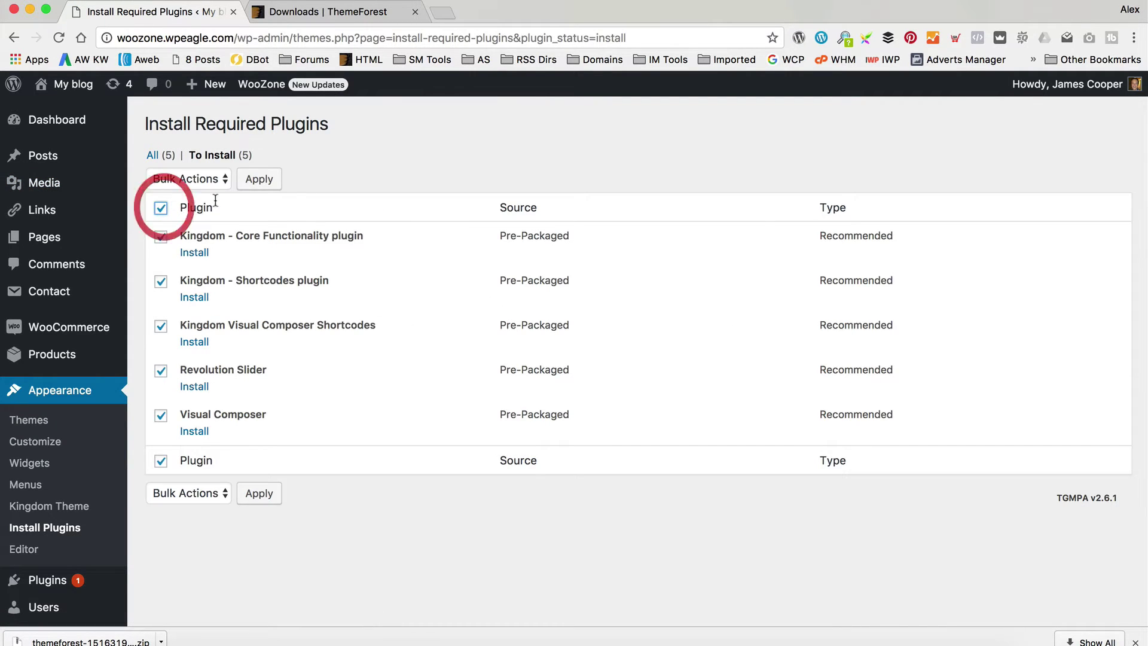
left_click(192, 180)
left_click(215, 190)
left_click(258, 179)
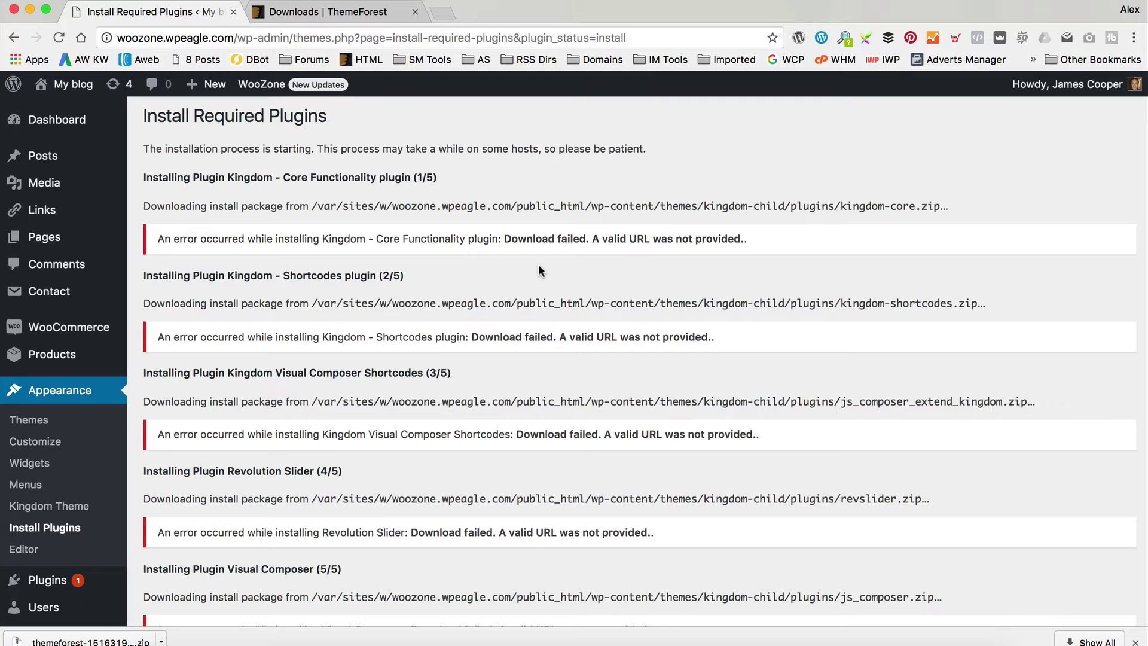
scroll(538, 271, "down", 3)
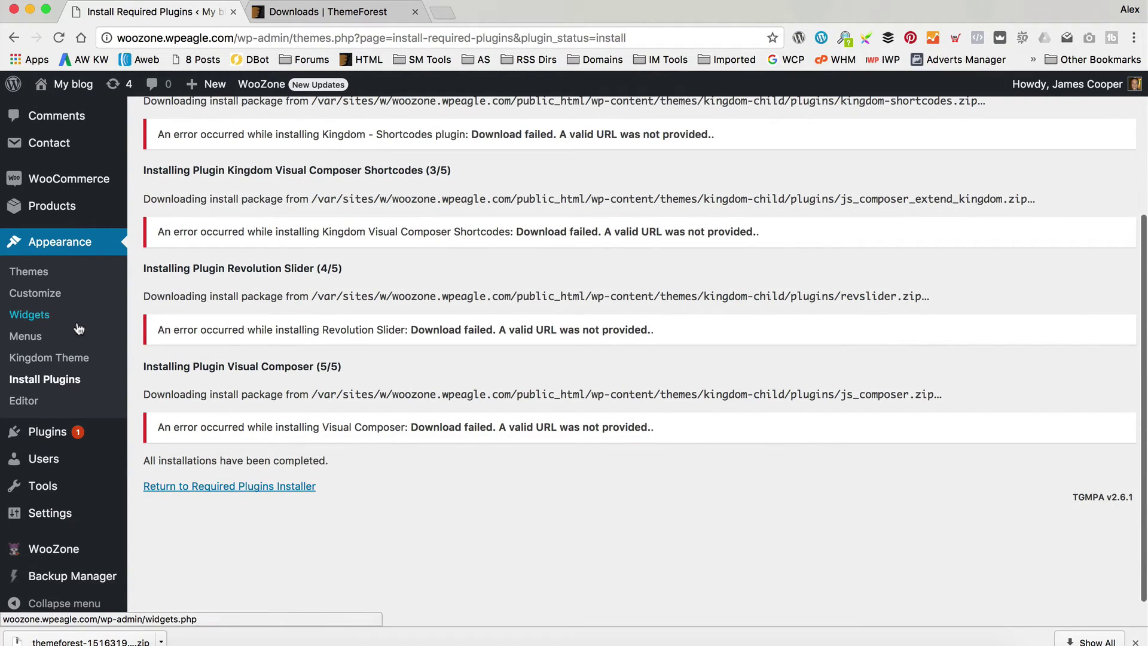
Activate the parent Kingdom theme and reopen its recommended plugins installer.
left_click(30, 271)
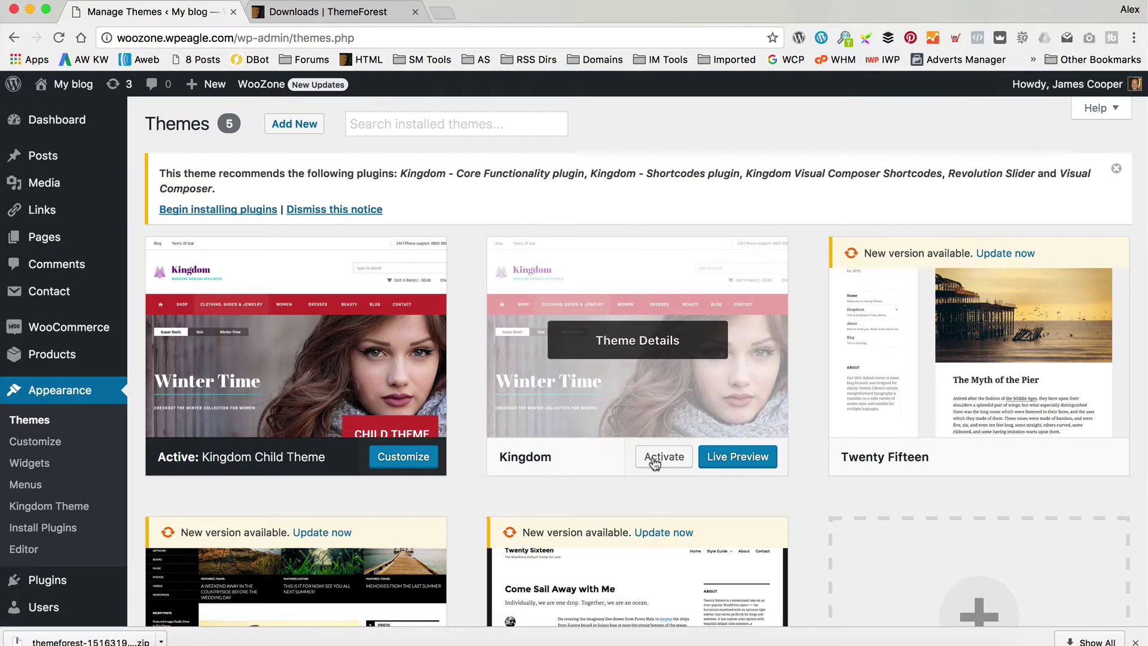
left_click(664, 458)
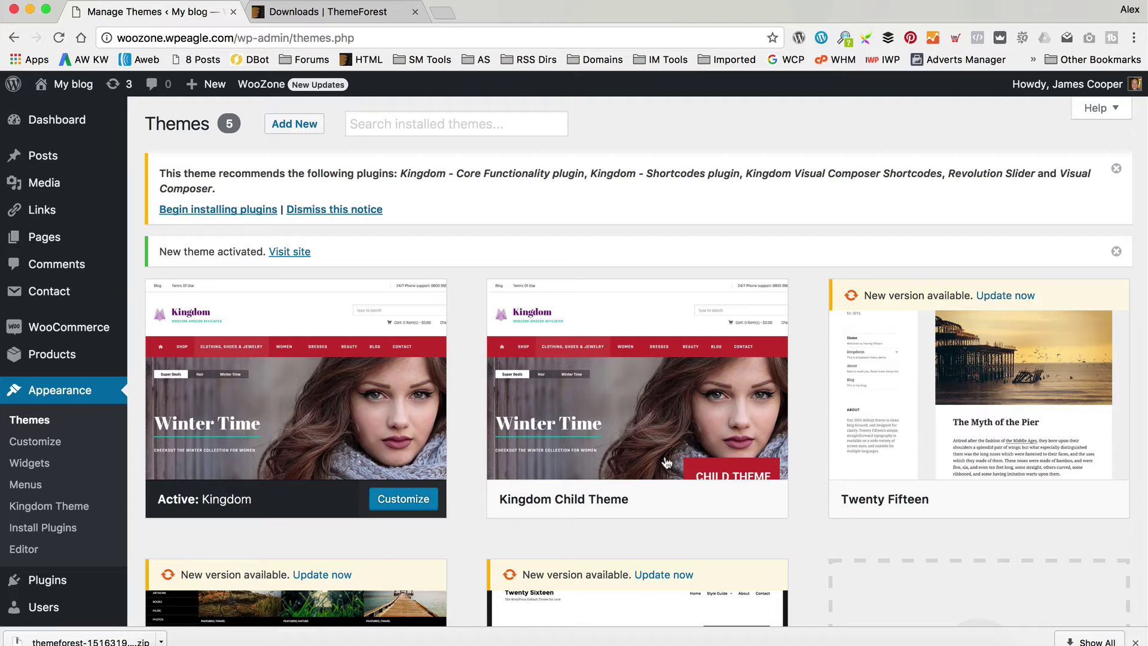
left_click(57, 526)
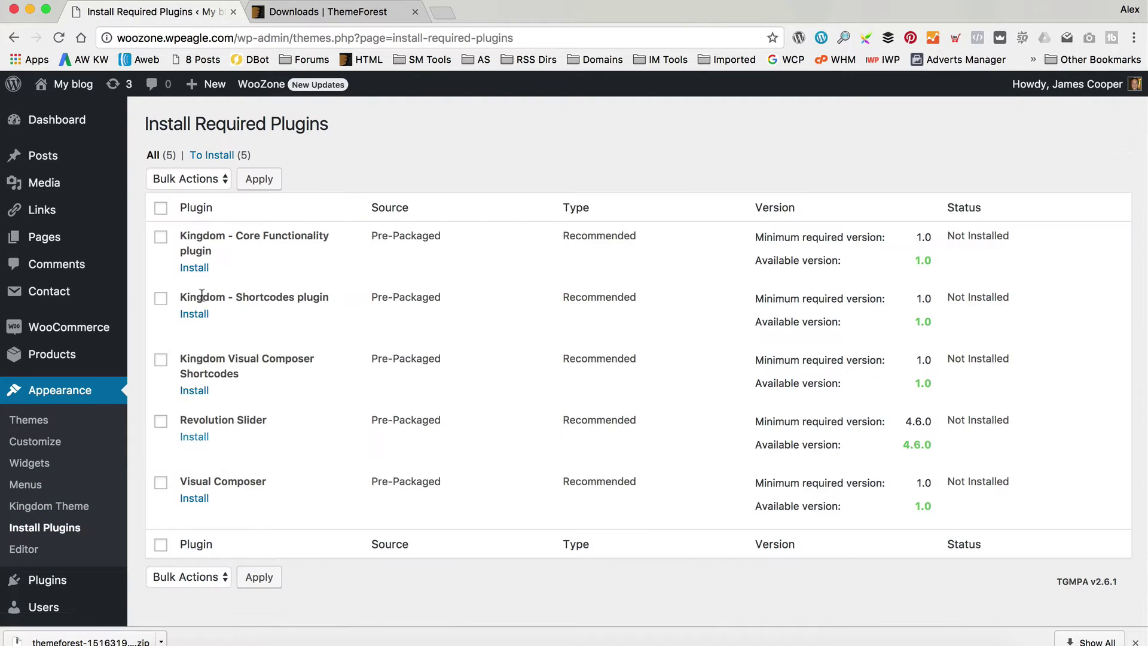
Bulk install all five recommended plugins under the parent Kingdom theme.
left_click(161, 208)
left_click(189, 179)
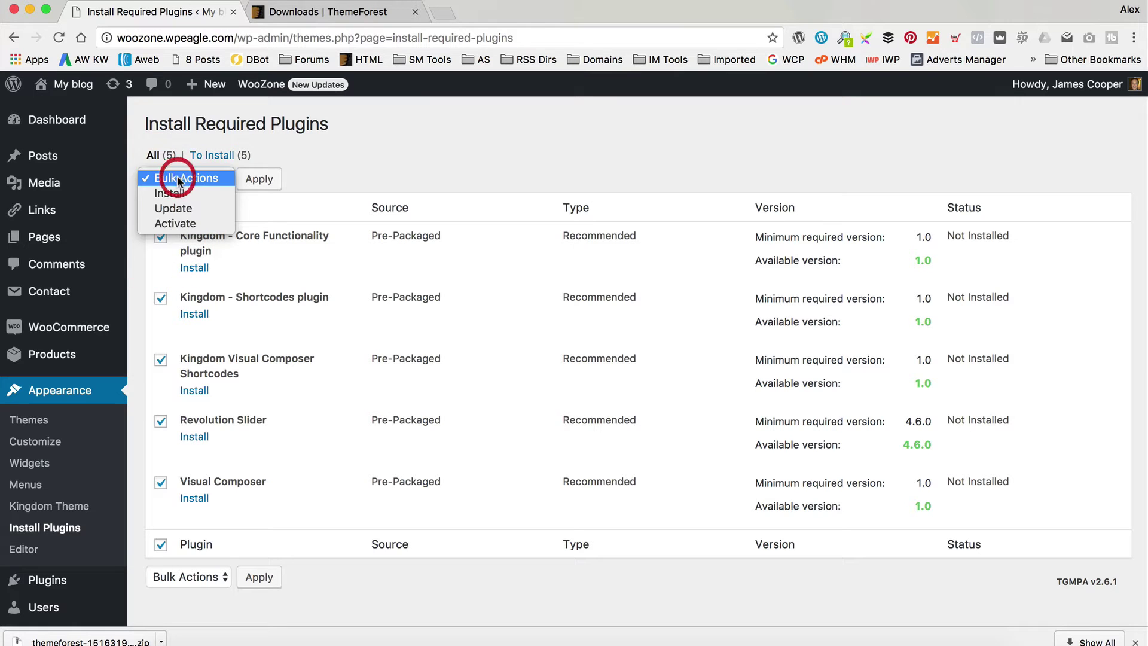
left_click(183, 190)
left_click(260, 179)
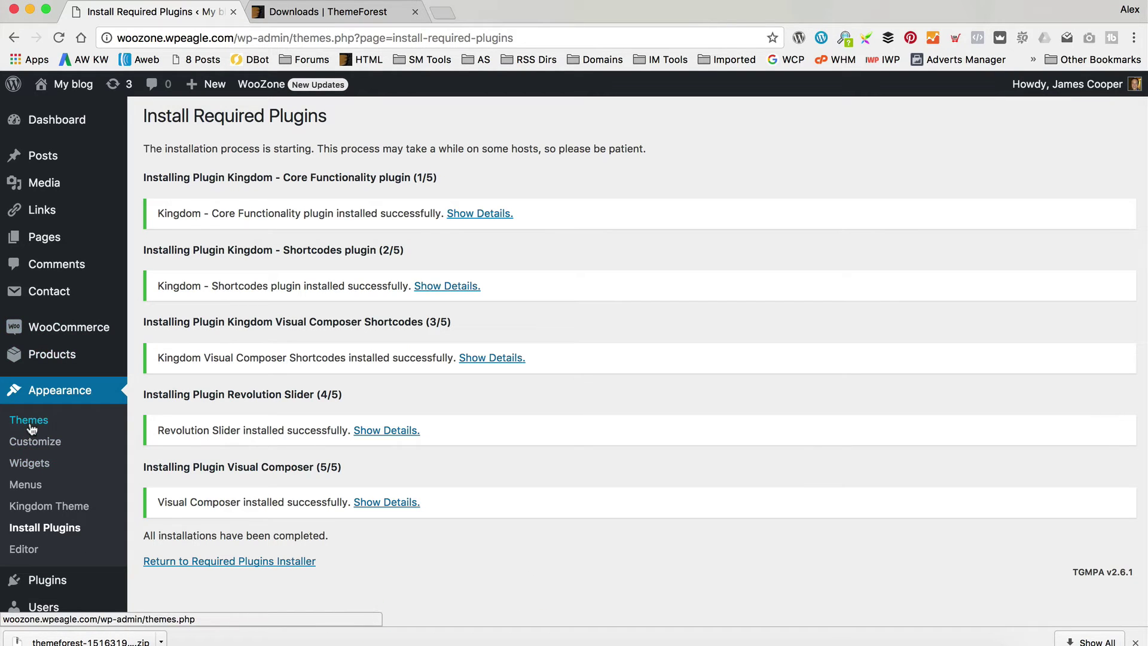
Reopen the recommended plugins installer and bulk activate all five installed plugins.
left_click(41, 529)
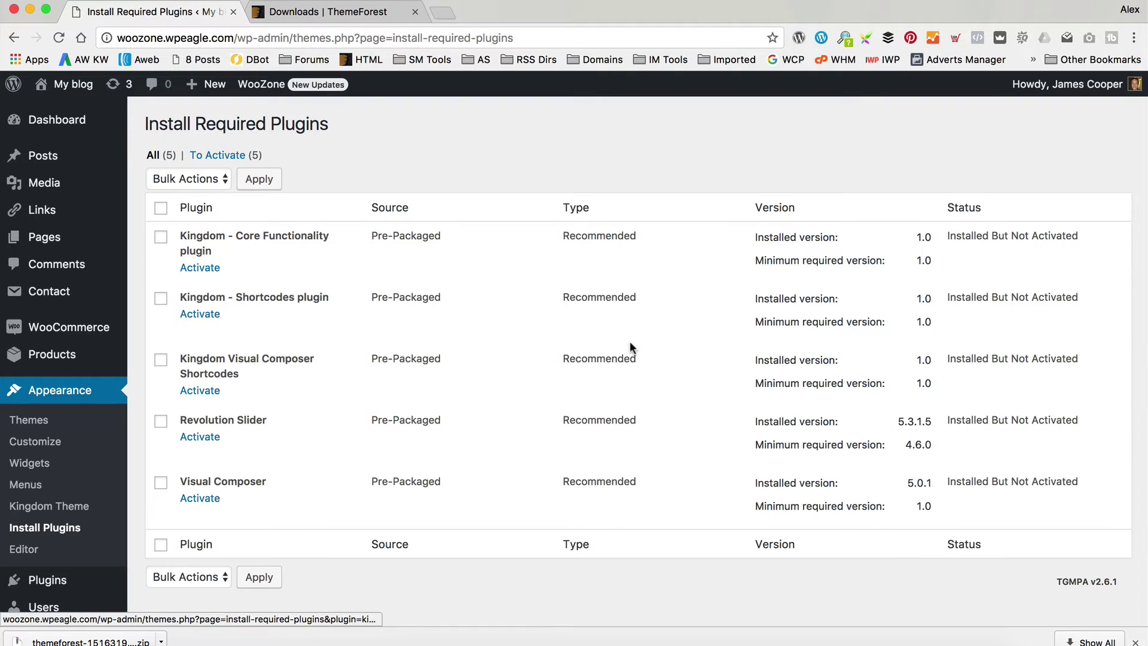
left_click(161, 209)
left_click(186, 178)
left_click(205, 228)
left_click(259, 179)
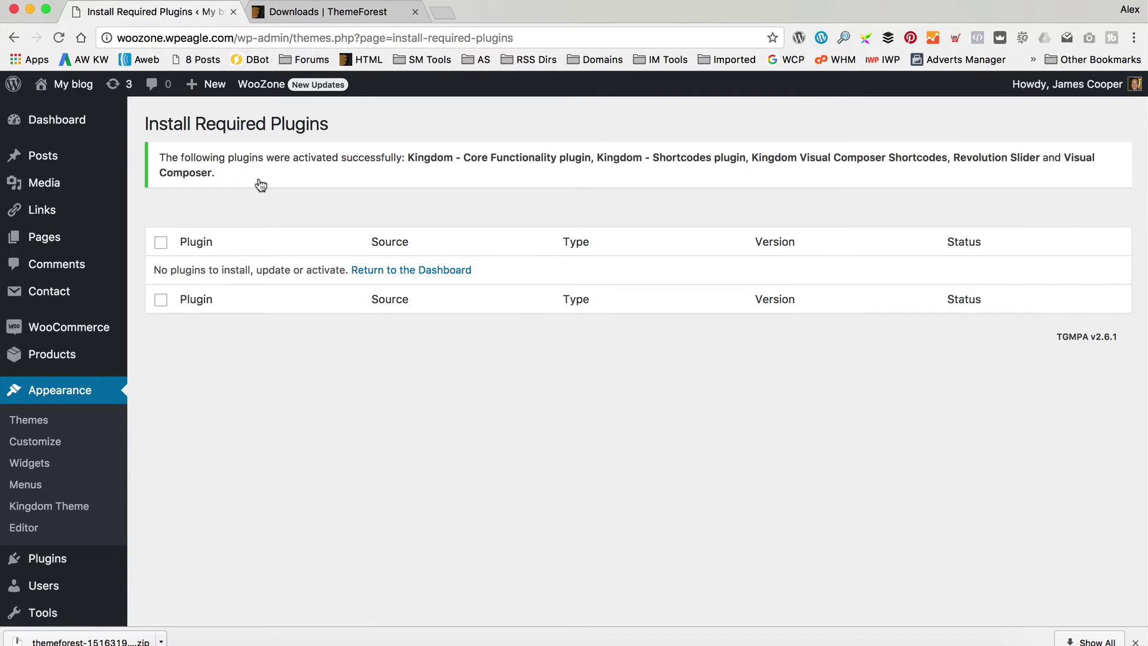
Activate the Kingdom Child Theme again and visit the site's front page.
left_click(24, 422)
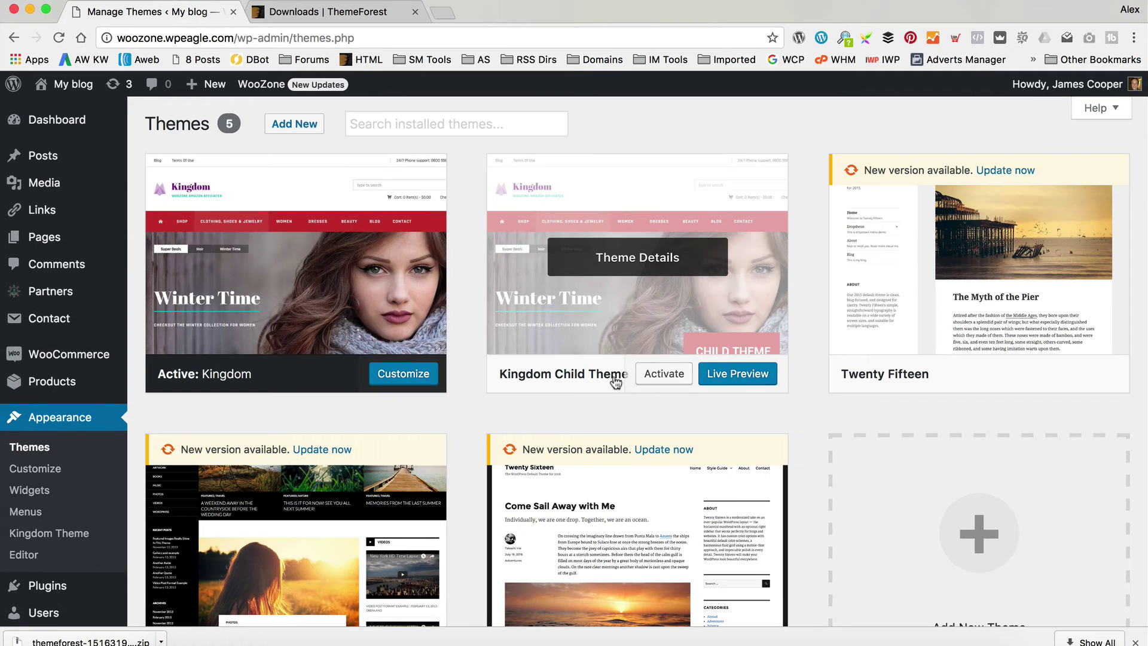
left_click(662, 375)
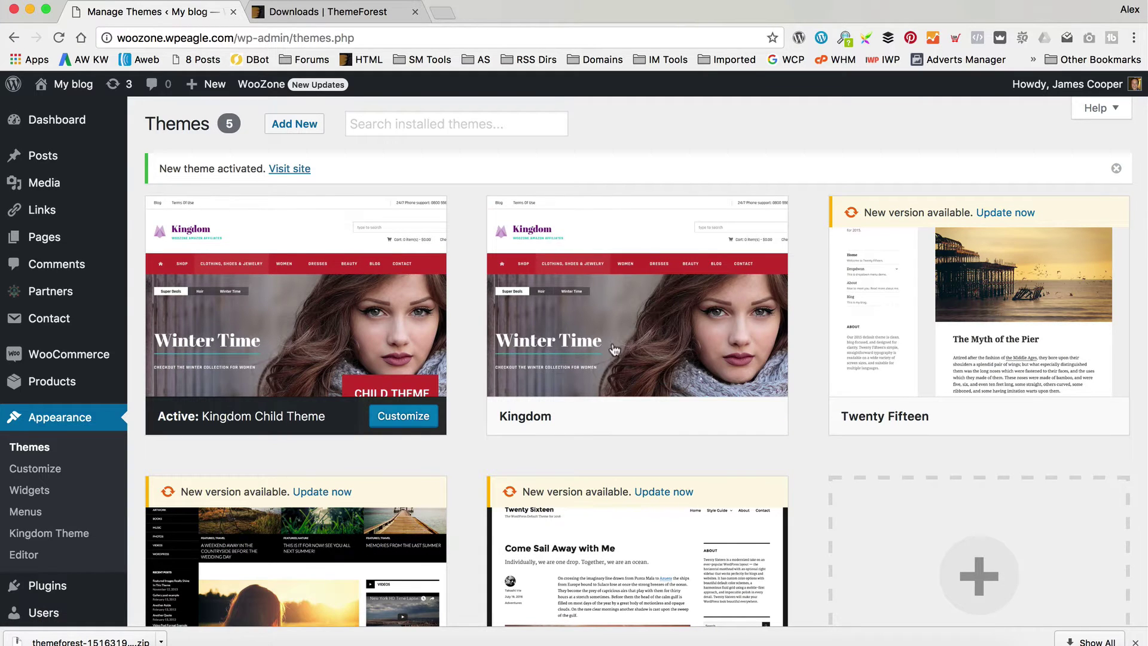
mouse_move(67, 86)
left_click(69, 110)
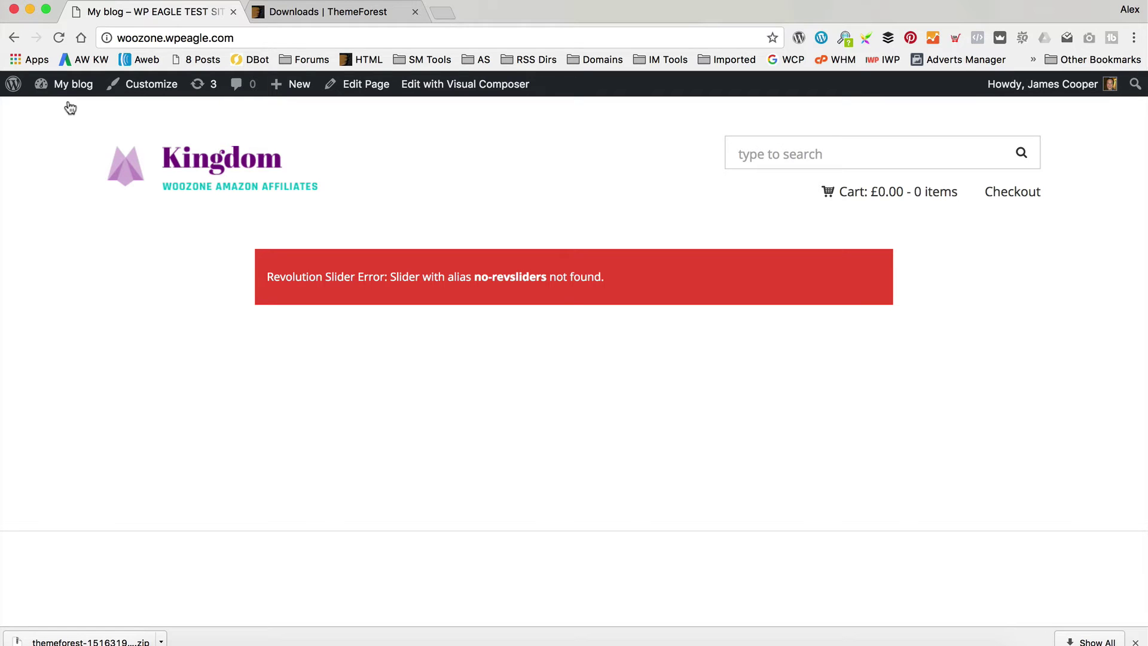
Return to the dashboard's product categories and add a category named Adidas Trainers.
mouse_move(72, 85)
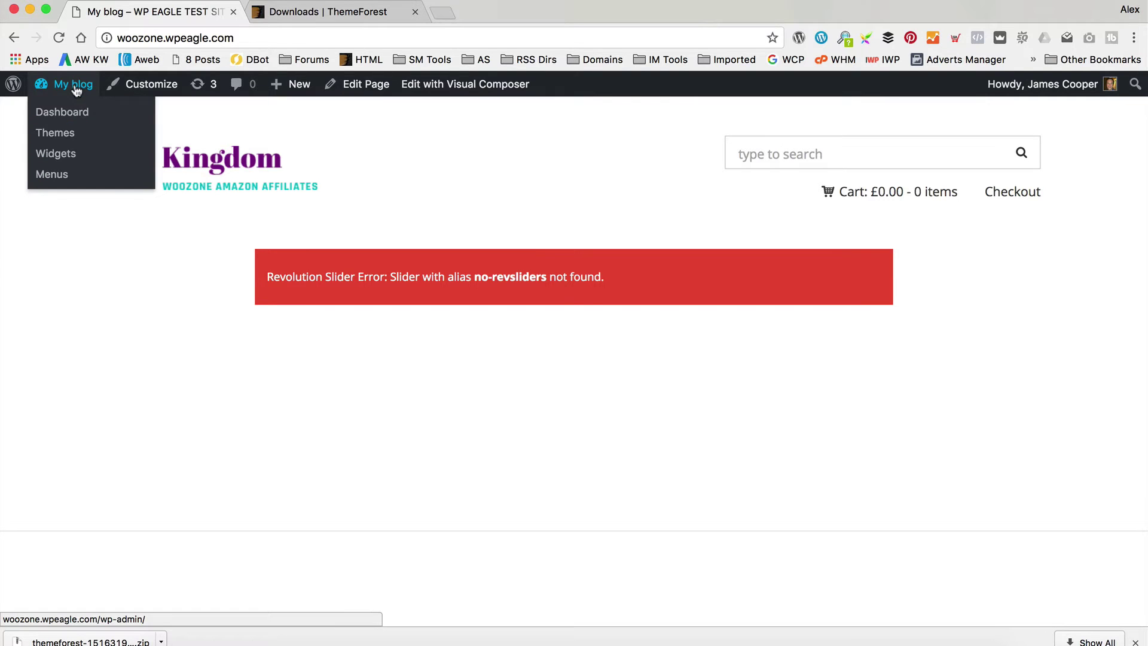
left_click(75, 112)
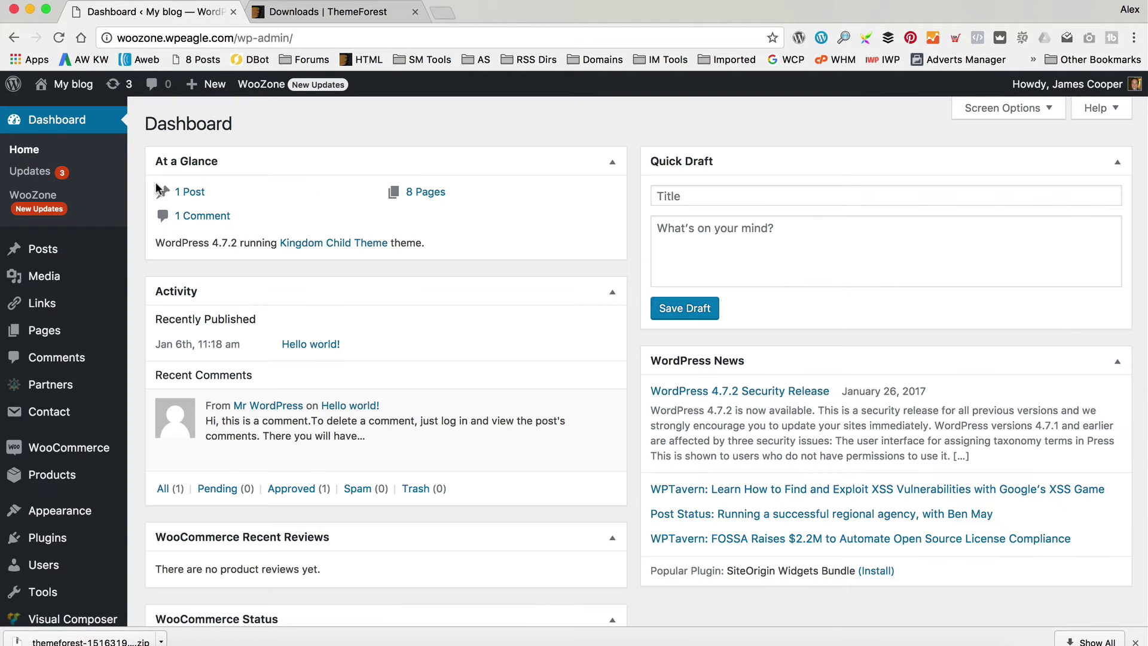
scroll(51, 439, "down", 1)
mouse_move(93, 426)
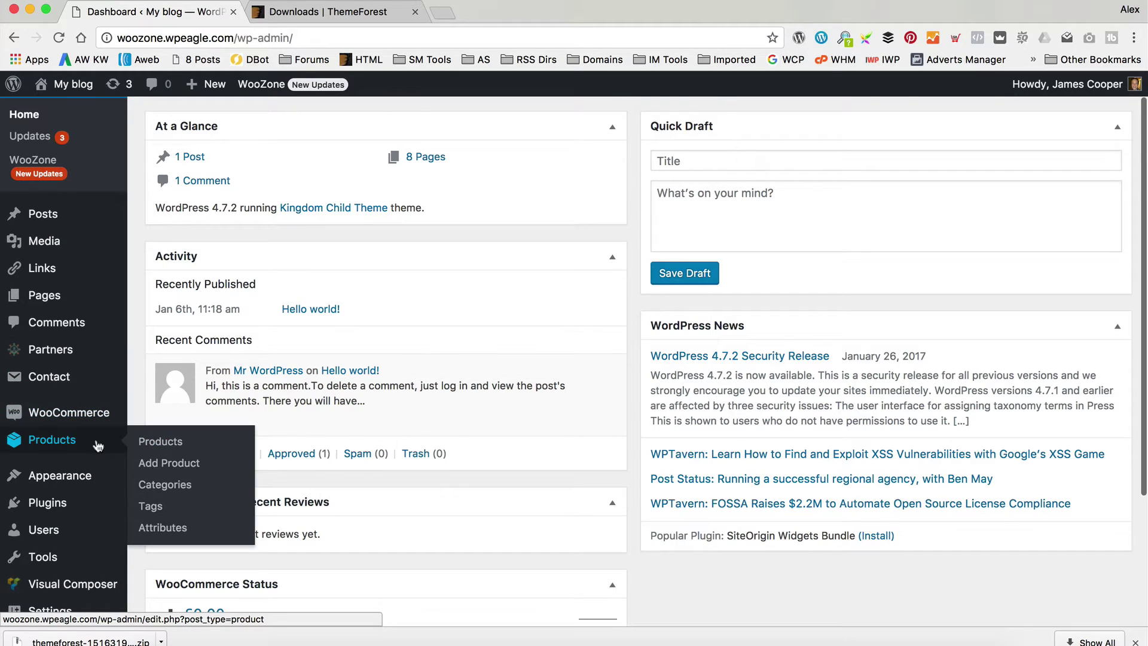
left_click(177, 485)
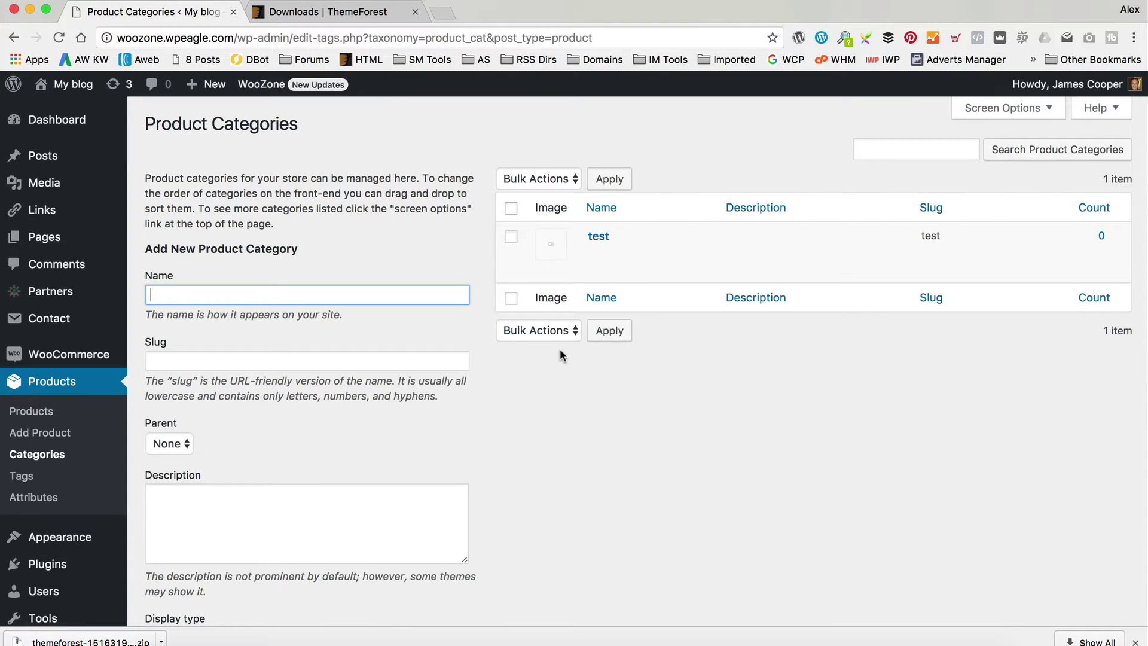
type("Adidas Triainers")
scroll(598, 329, "down", 5)
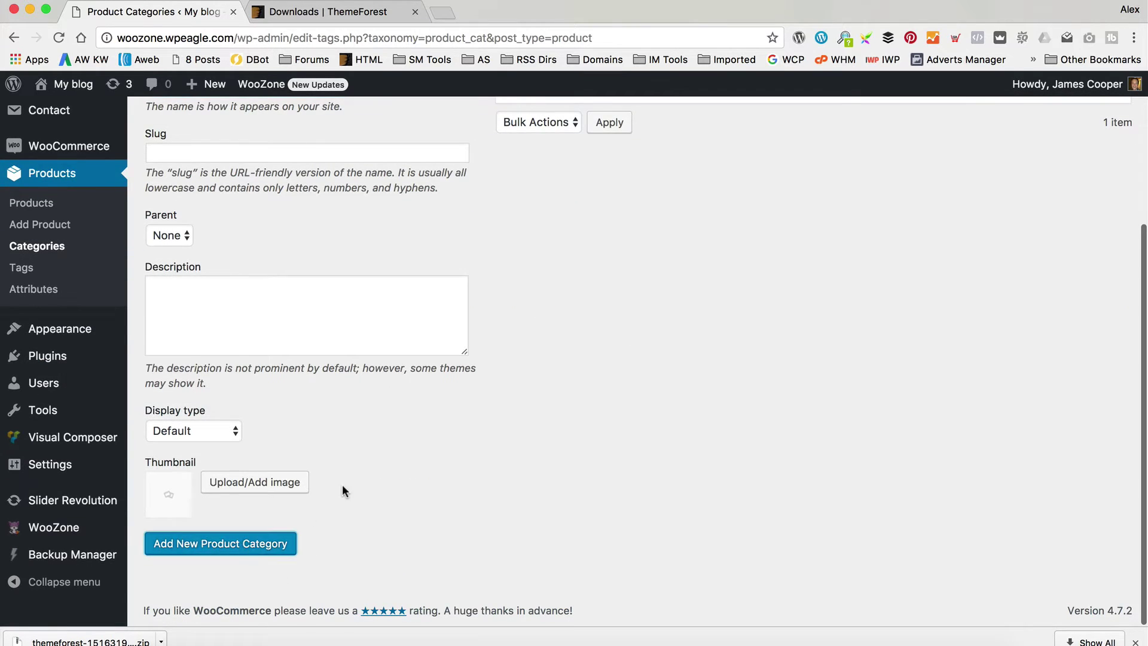
Add a second product category named Nike Trainers.
scroll(334, 496, "up", 5)
left_click(229, 290)
type("Nike Trainers")
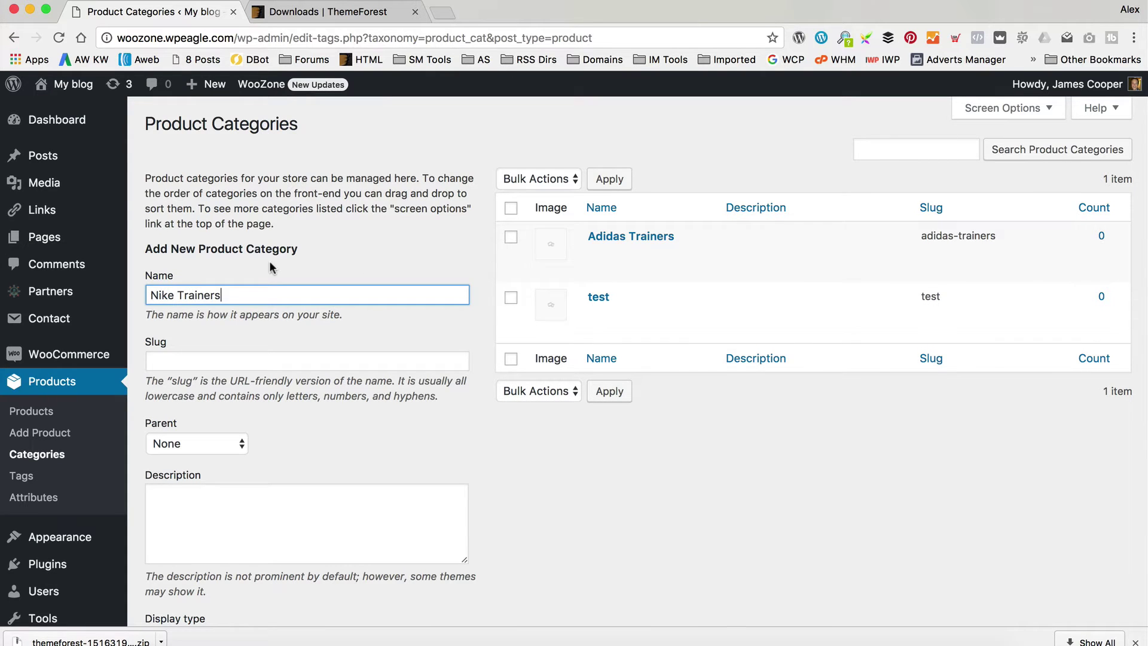
scroll(269, 261, "down", 4)
left_click(220, 546)
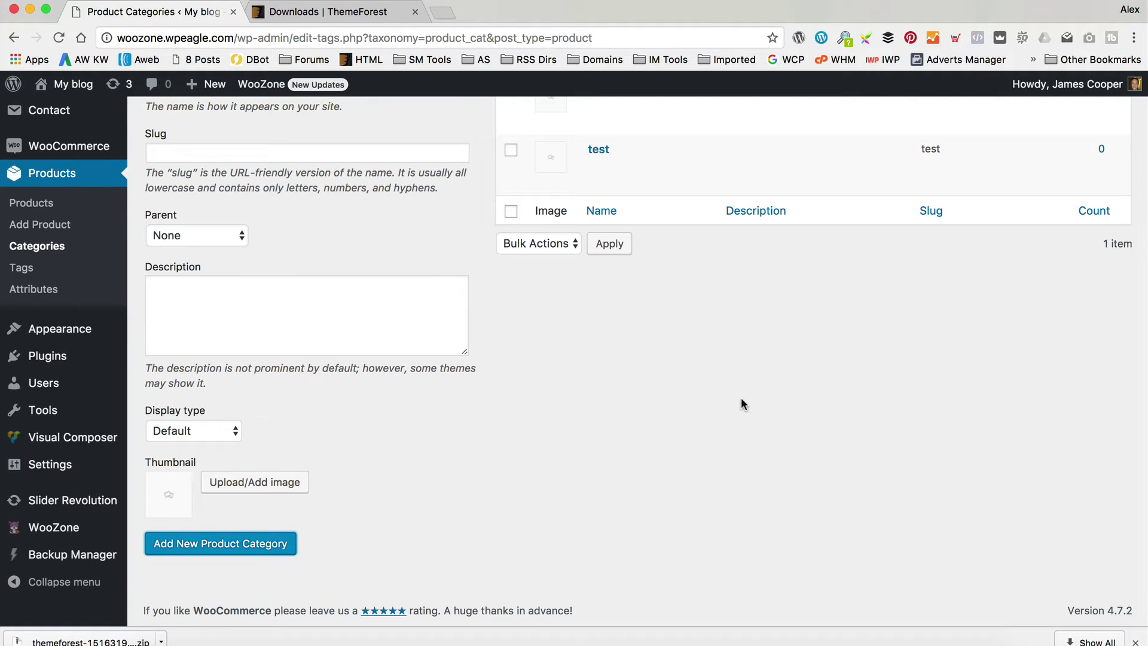
scroll(742, 402, "up", 4)
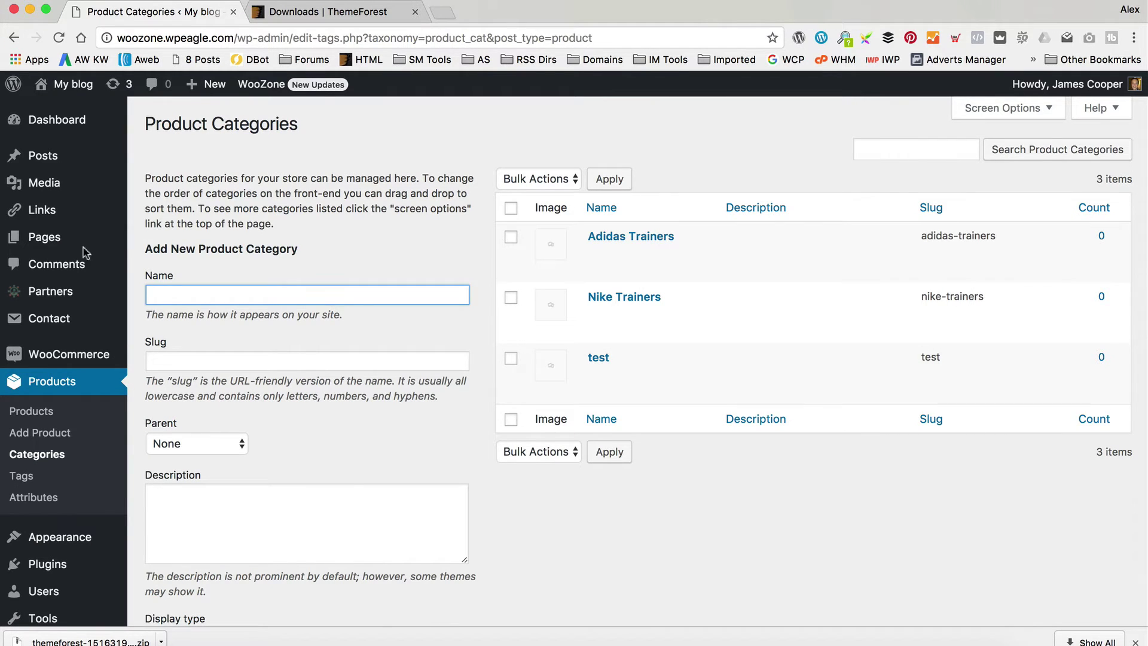
Open WooZone's Insane Mode Import and look over its product search form.
scroll(98, 391, "down", 4)
mouse_move(78, 527)
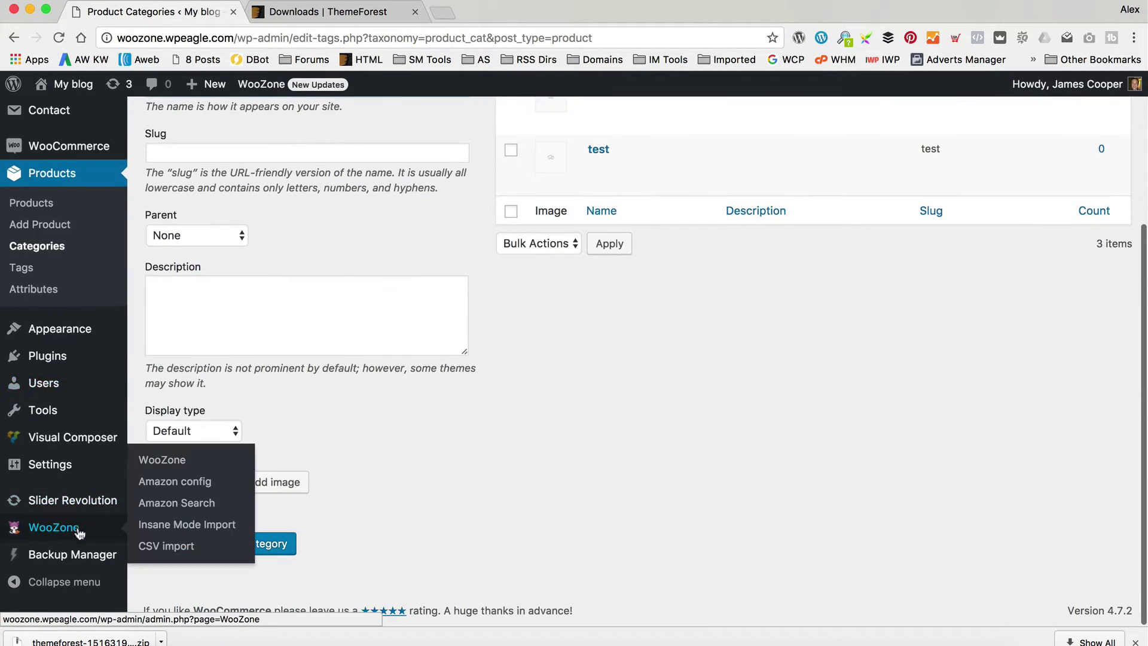
left_click(210, 526)
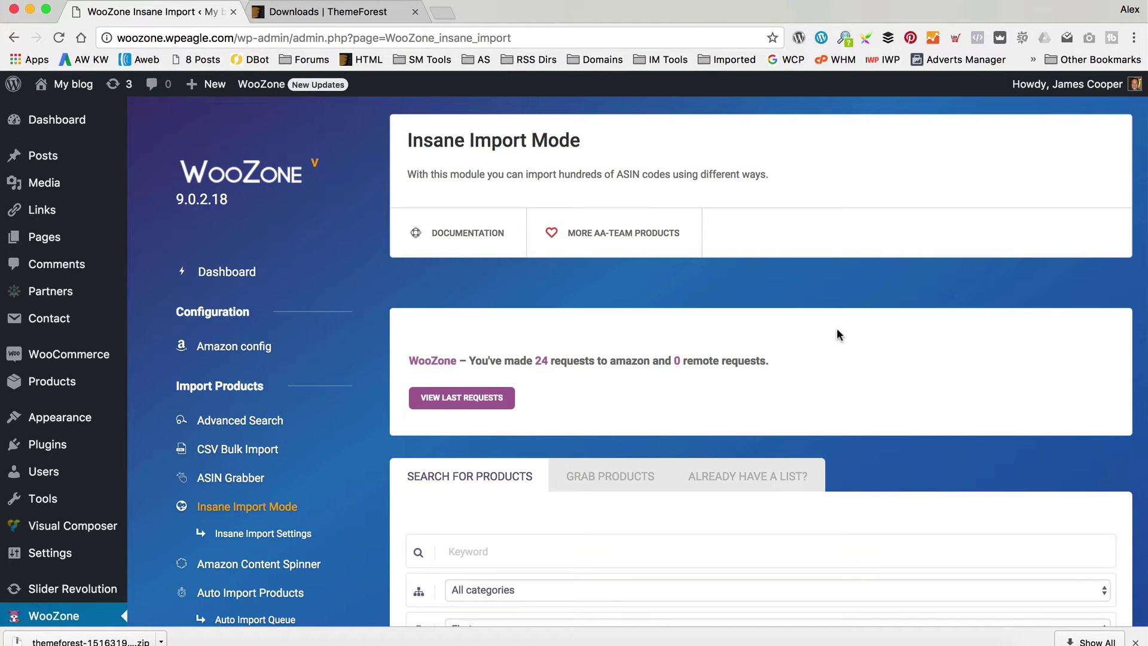
scroll(837, 329, "down", 3)
scroll(837, 330, "up", 3)
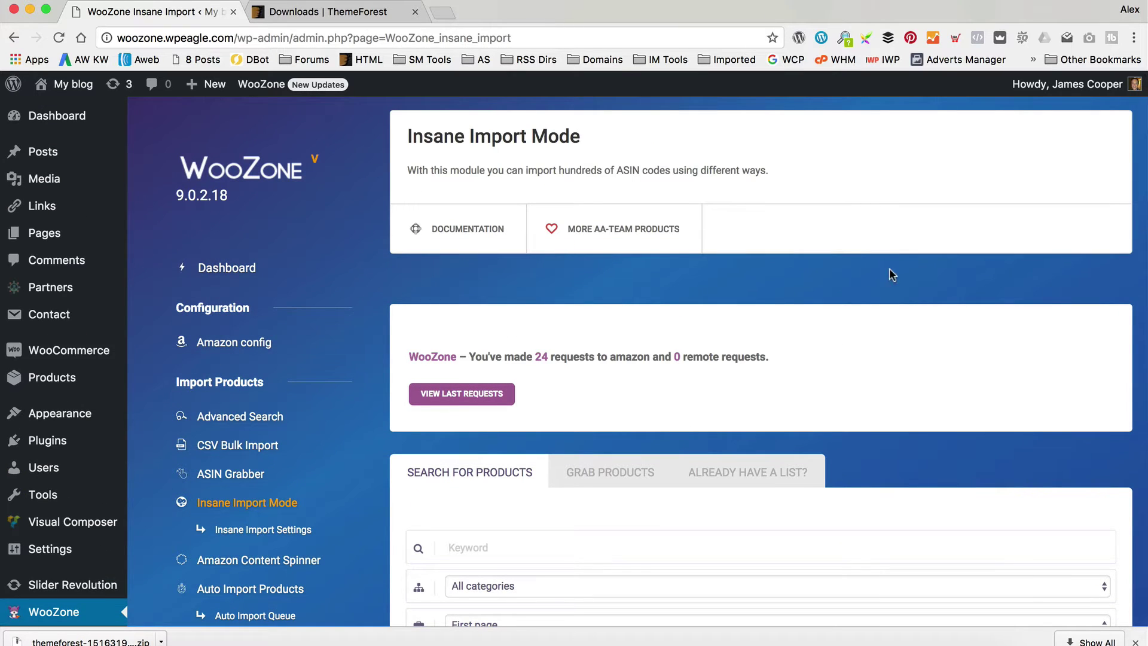
Set the product search keyword to gazelle and its category to Shoes.
scroll(889, 274, "down", 4)
left_click(717, 439)
type("Gazelle")
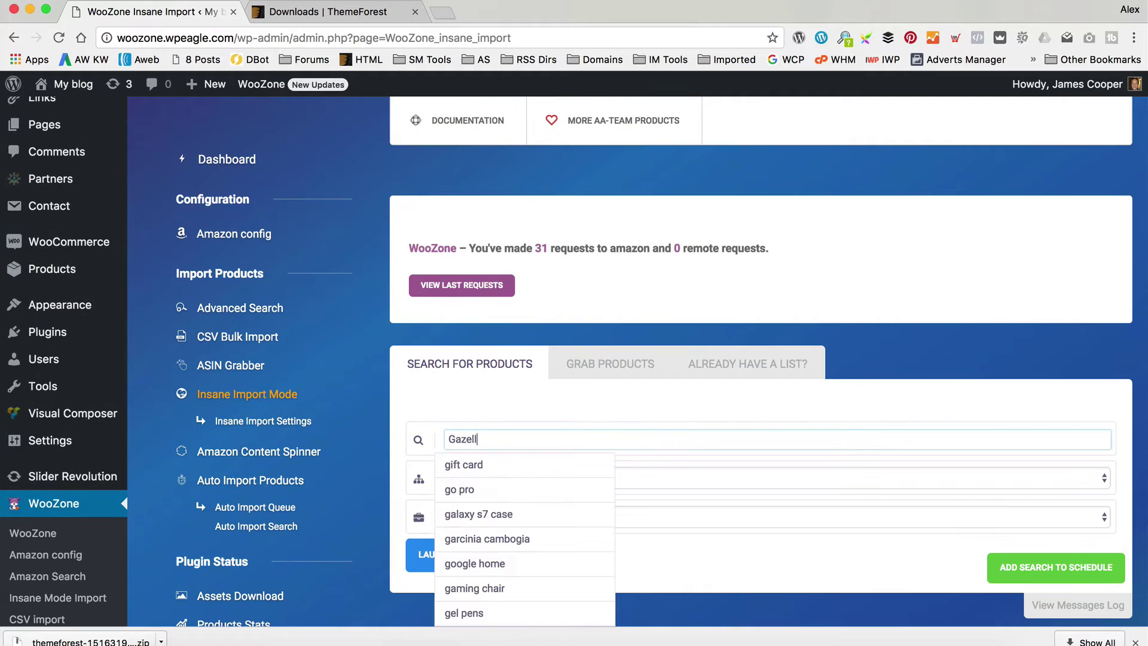
key("Tab")
left_click(711, 478)
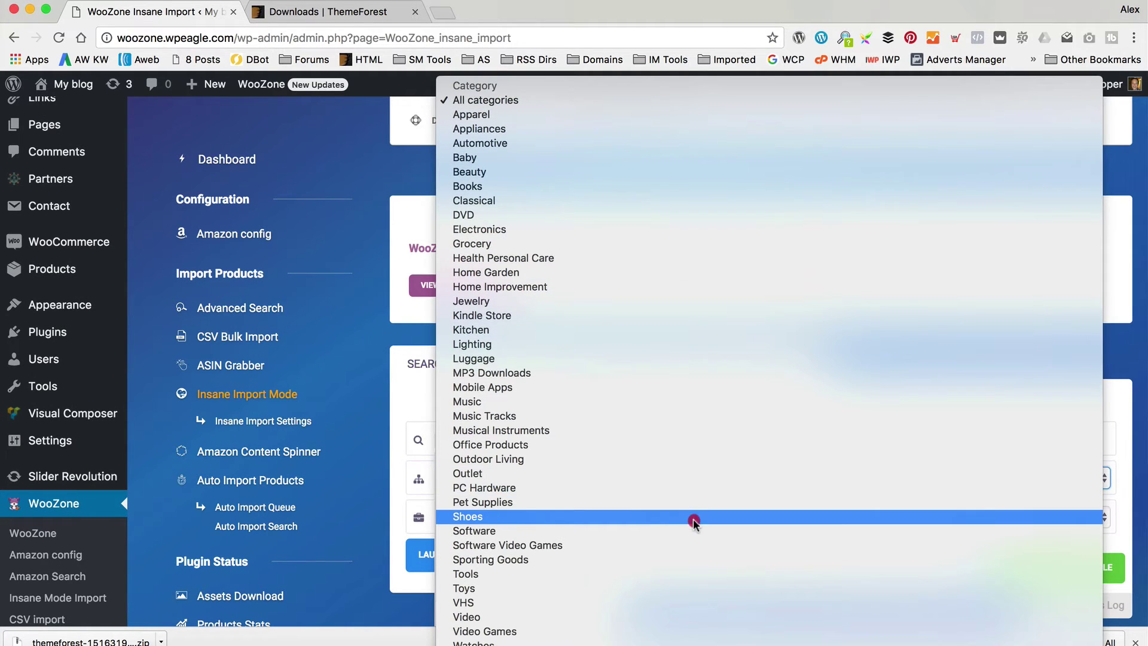
left_click(696, 516)
scroll(650, 448, "down", 1)
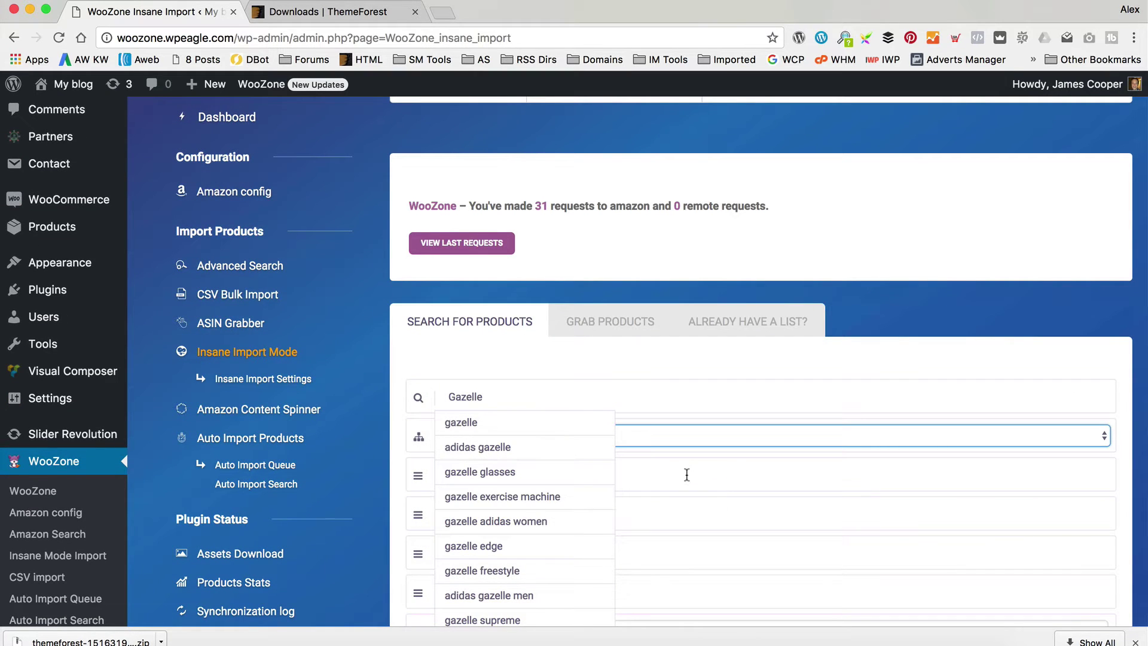
left_click(532, 423)
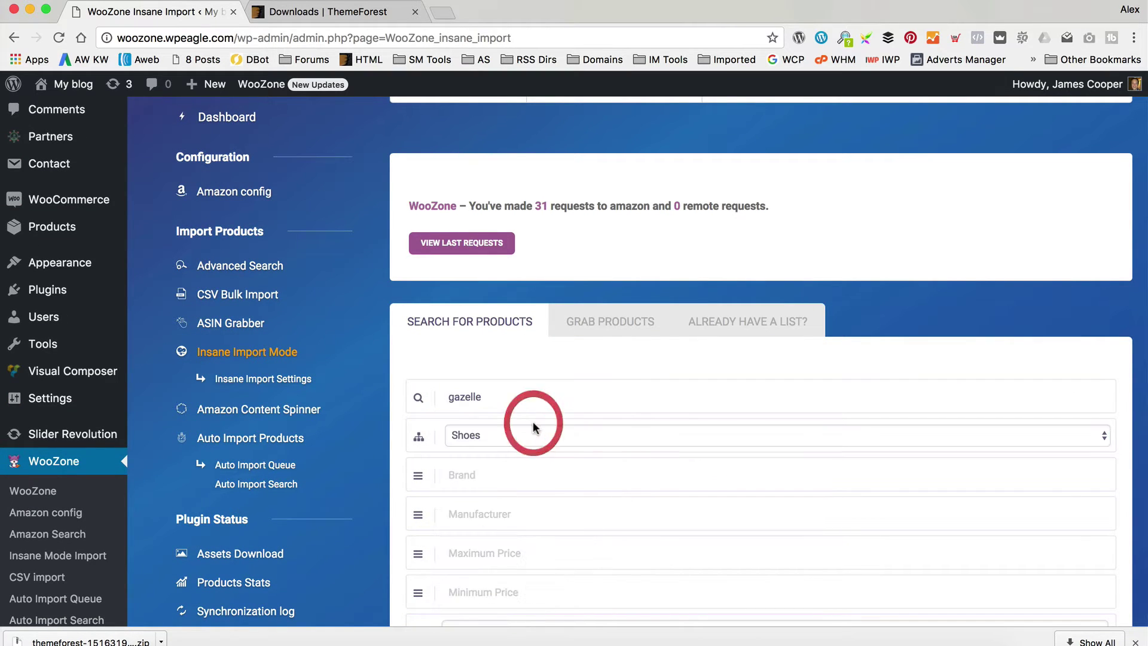
Set the search brand to adidas and launch the product search.
scroll(657, 407, "down", 1)
scroll(657, 393, "down", 1)
left_click(610, 387)
type("adidas")
key("Tab")
scroll(654, 395, "down", 3)
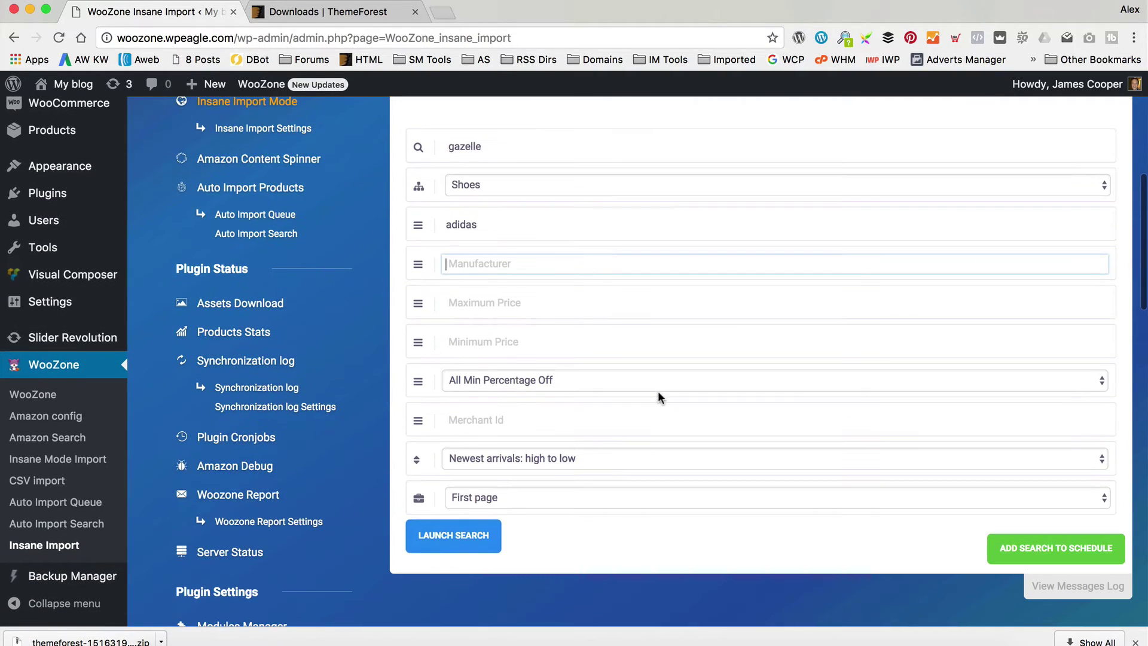
left_click(481, 541)
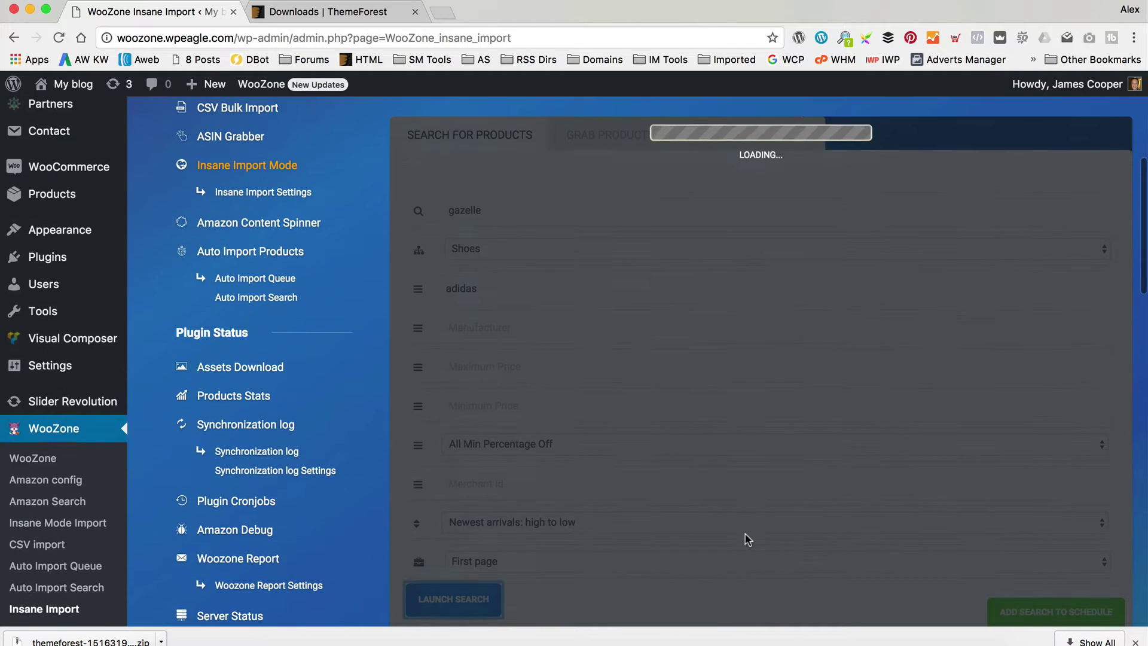
Expand the queued products list and look over the products selected for import.
scroll(786, 463, "down", 6)
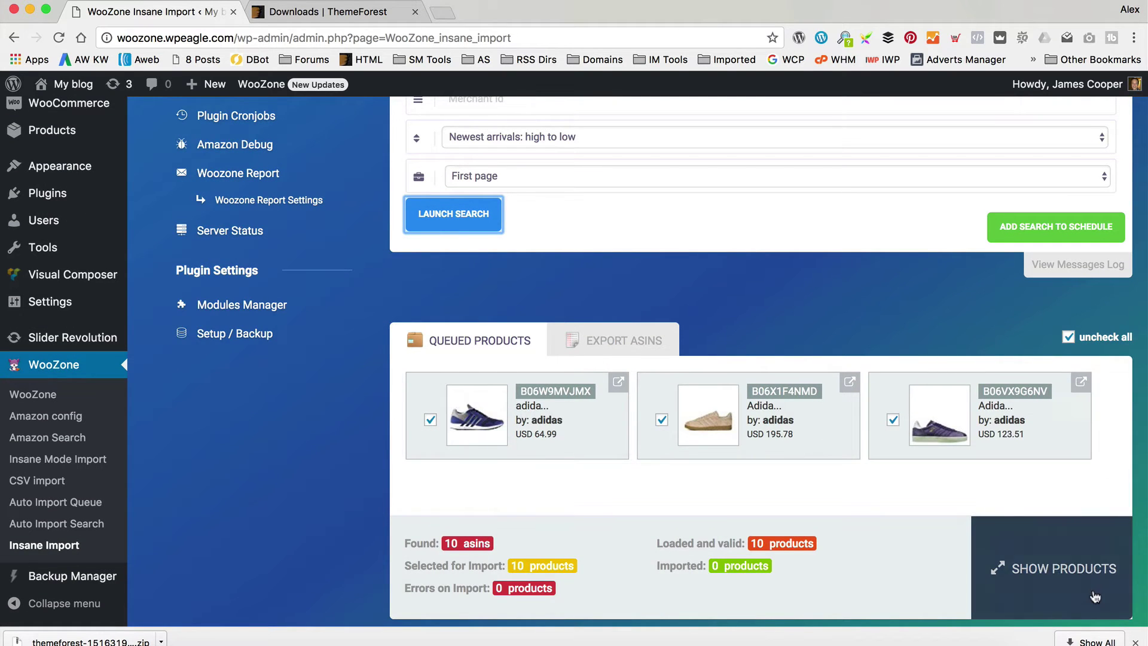
left_click(1103, 571)
scroll(971, 361, "down", 5)
scroll(972, 364, "down", 2)
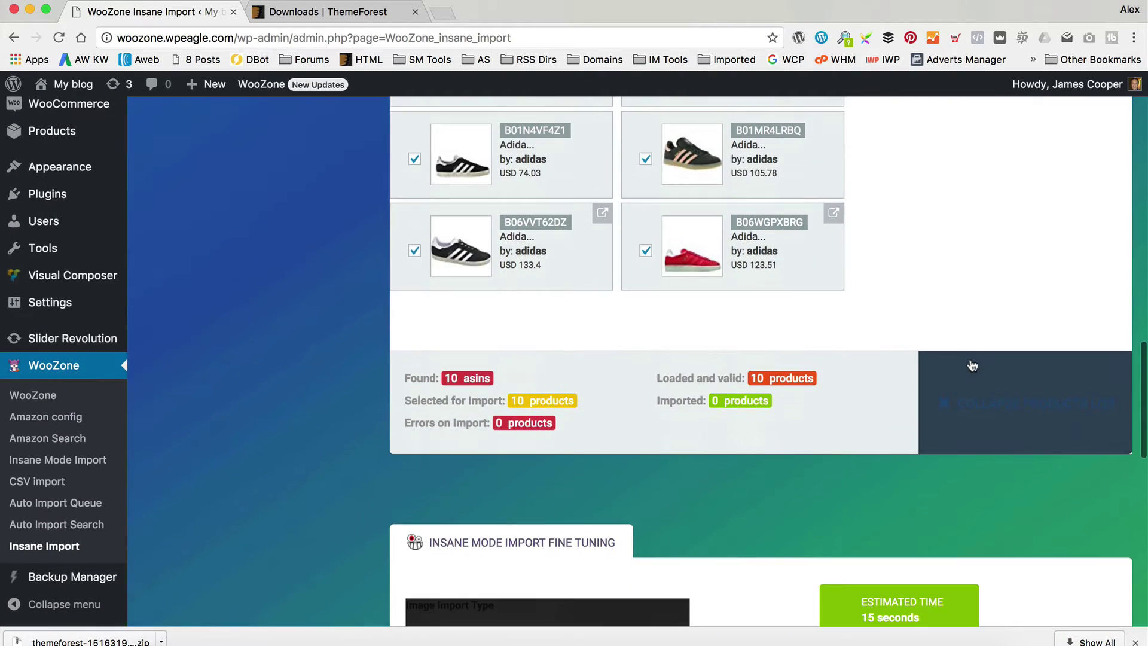
Set the number of variations to all in the Insane Mode import fine tuning.
scroll(666, 380, "down", 11)
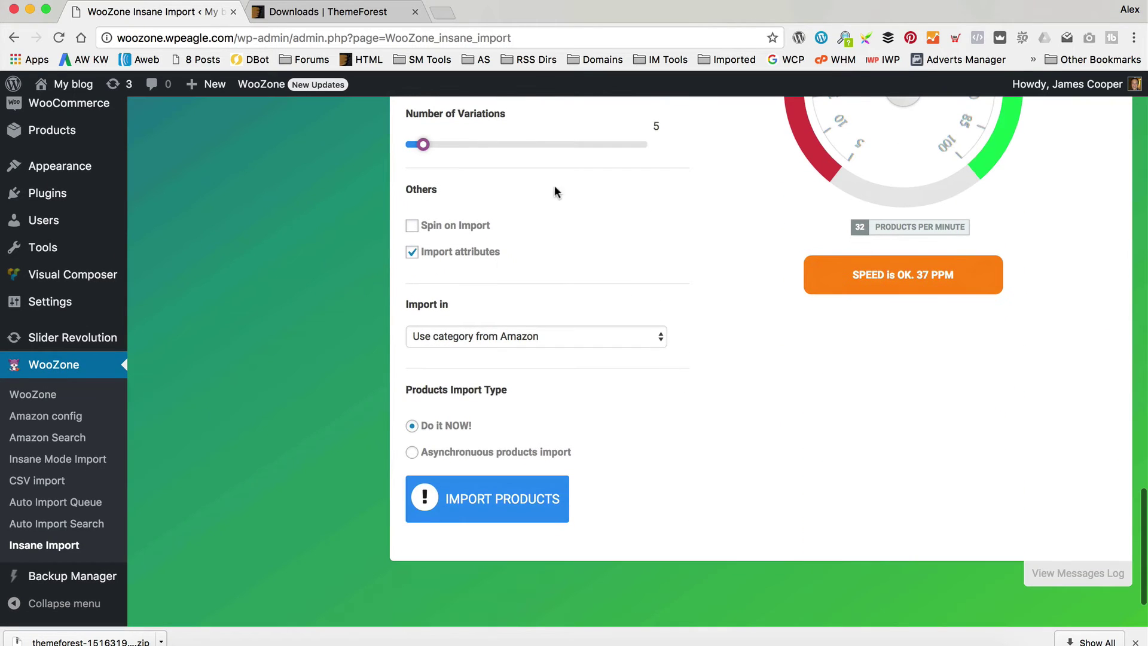
left_click_drag(424, 145, 711, 159)
scroll(703, 180, "up", 4)
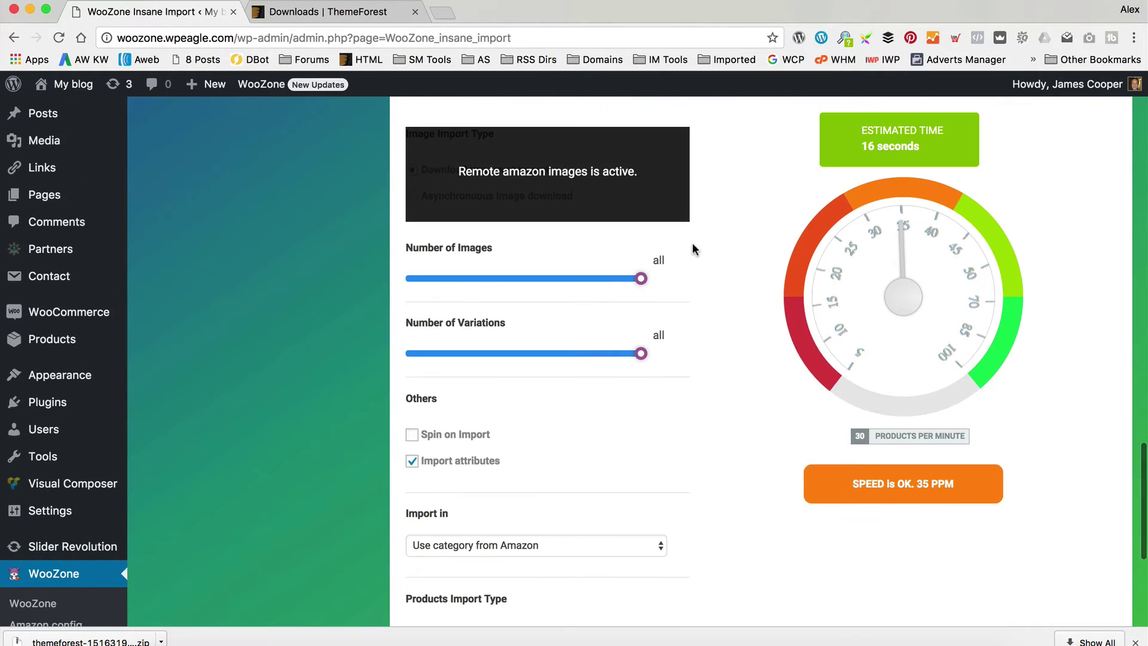
Choose Adidas Trainers as the category to import the products into.
scroll(693, 249, "down", 2)
left_click(555, 442)
left_click(546, 470)
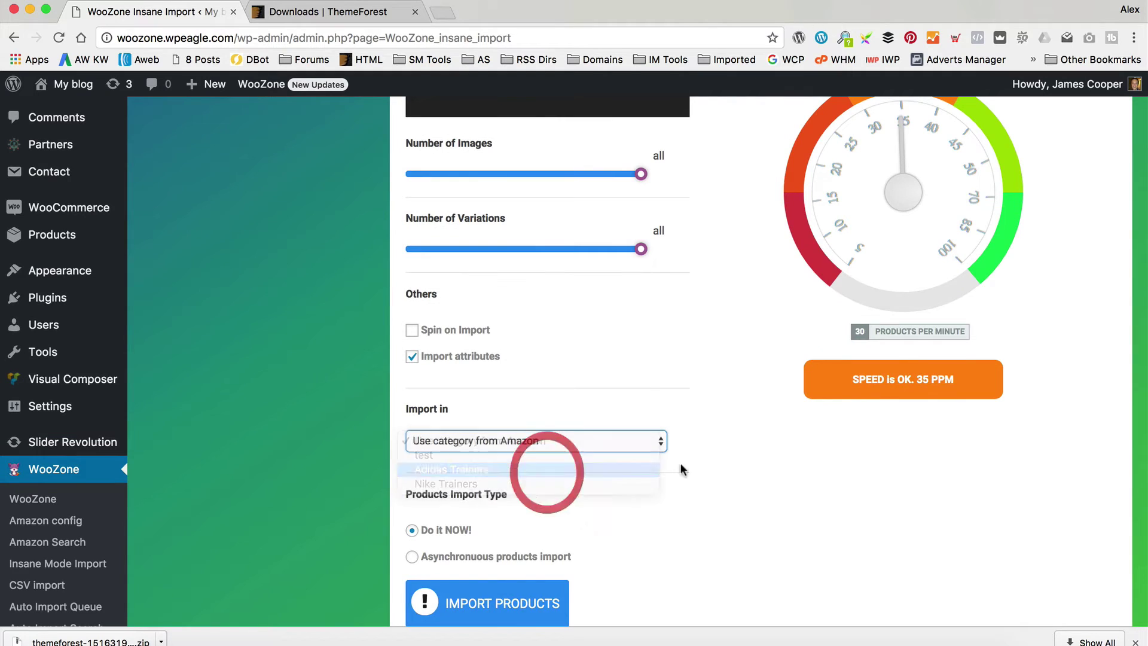
Import the queued adidas products and close the import progress box once the process finishes.
left_click(500, 604)
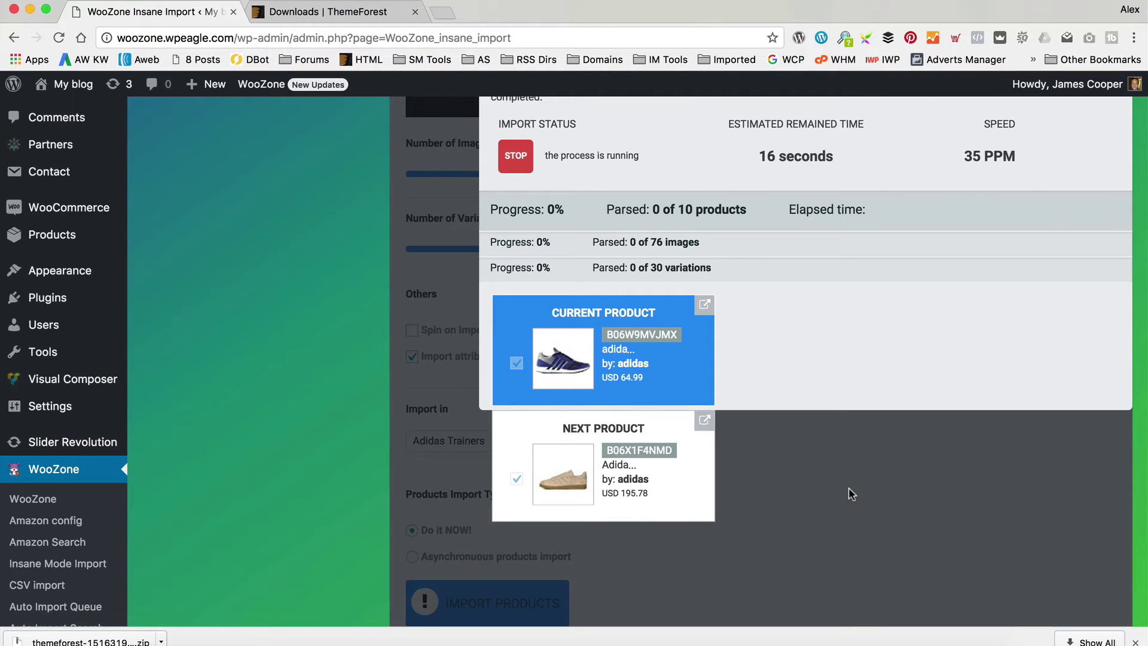
scroll(849, 486, "down", 3)
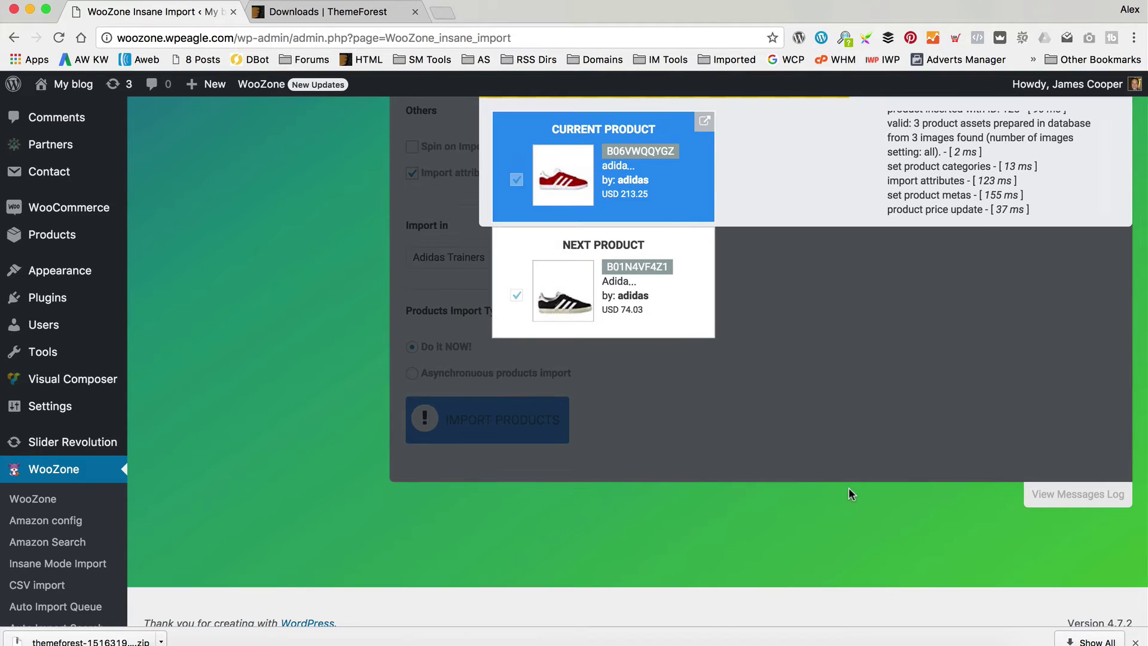
scroll(849, 494, "down", 2)
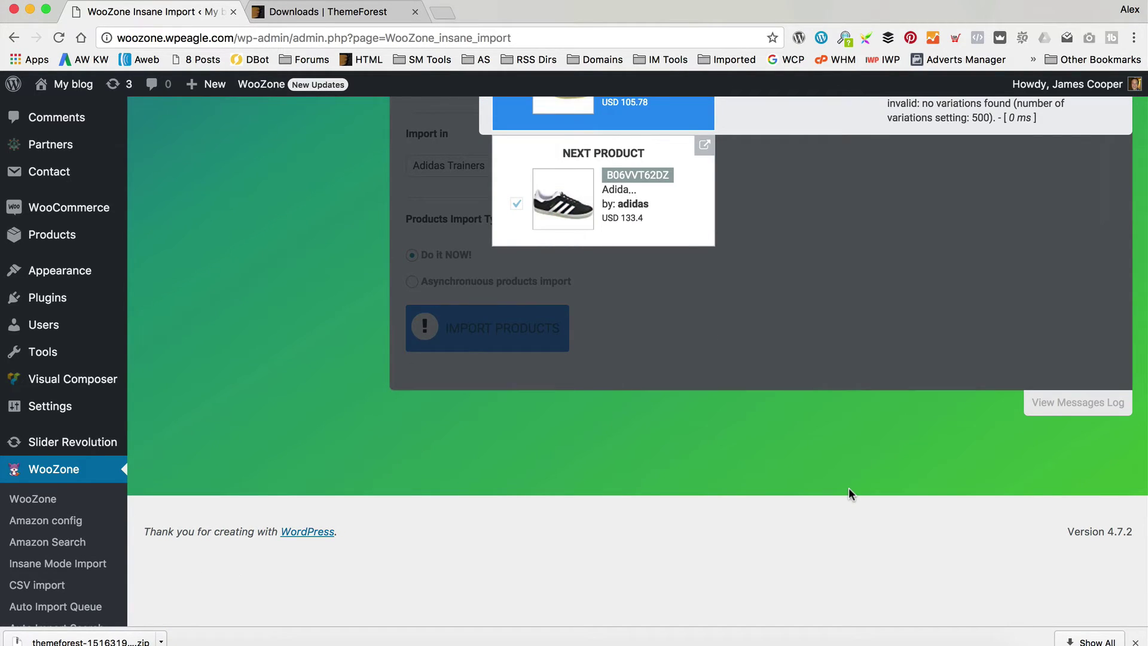
scroll(849, 494, "down", 2)
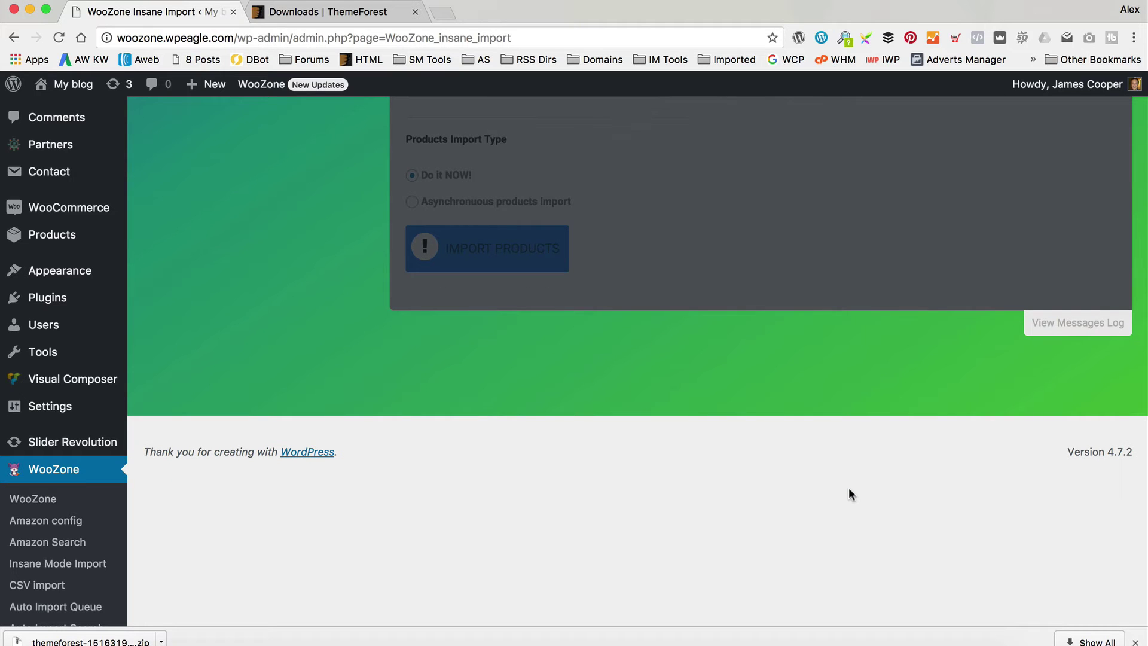
scroll(849, 493, "up", 4)
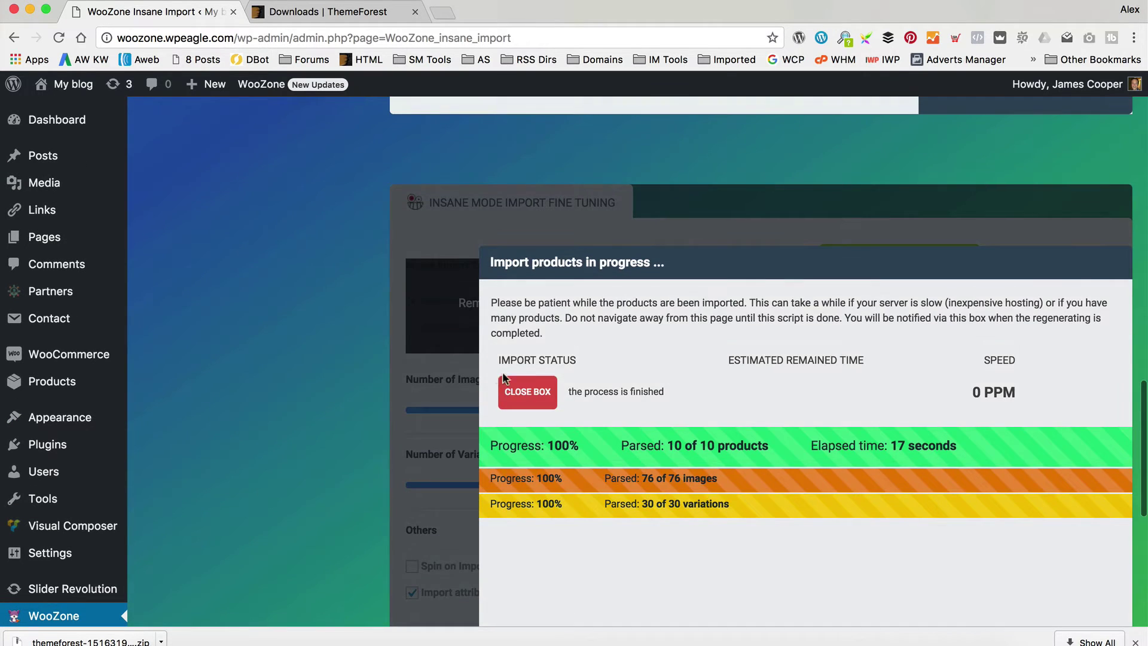
left_click(530, 390)
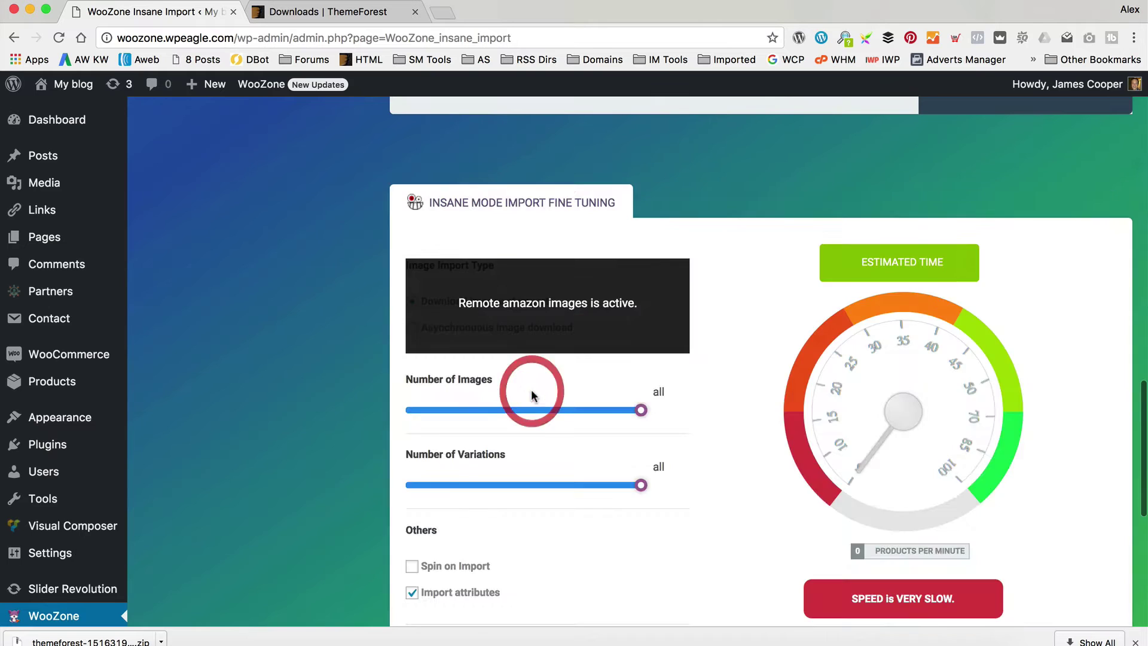
Change the product search keyword to air max, keeping the Shoes category.
scroll(531, 388, "down", 4)
left_click_drag(526, 356, 453, 351)
type("air m")
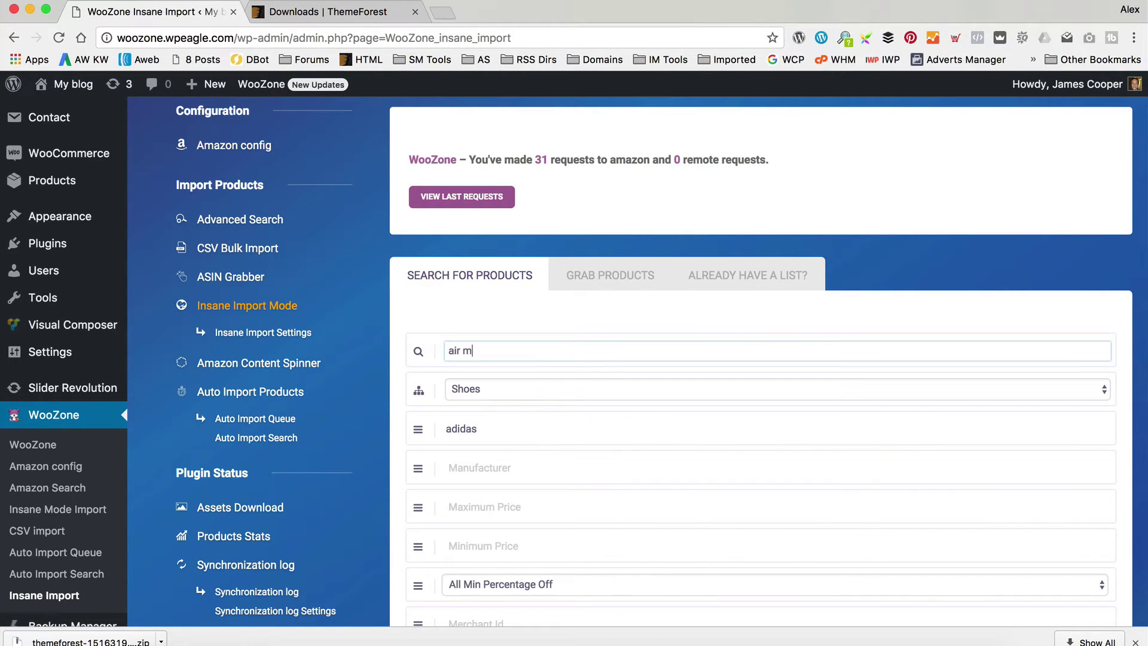
type("ax")
key("Tab")
key("Tab")
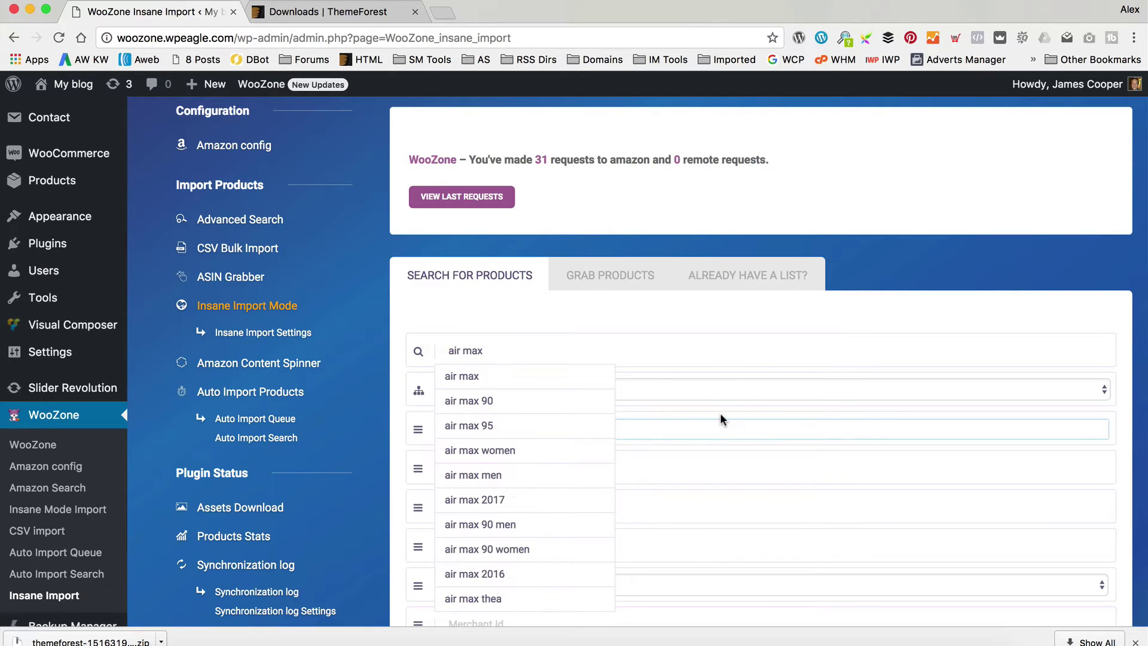
left_click(532, 404)
Set the search brand to nike and launch the product search.
left_click(633, 425)
left_click(630, 425)
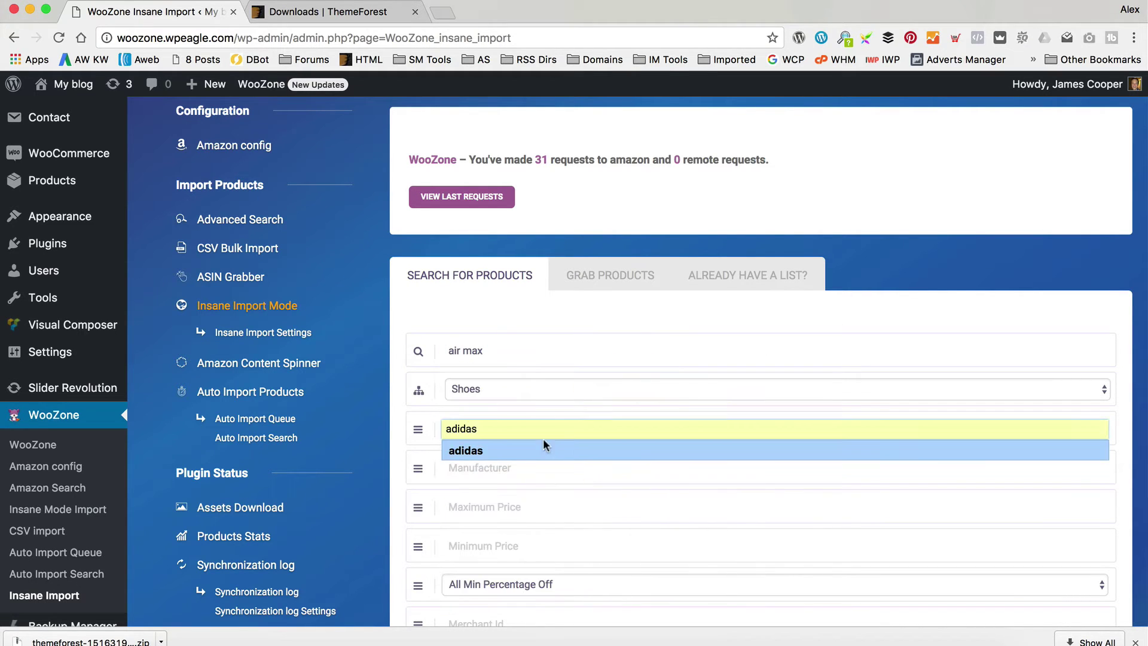
double_click(523, 425)
type("mike")
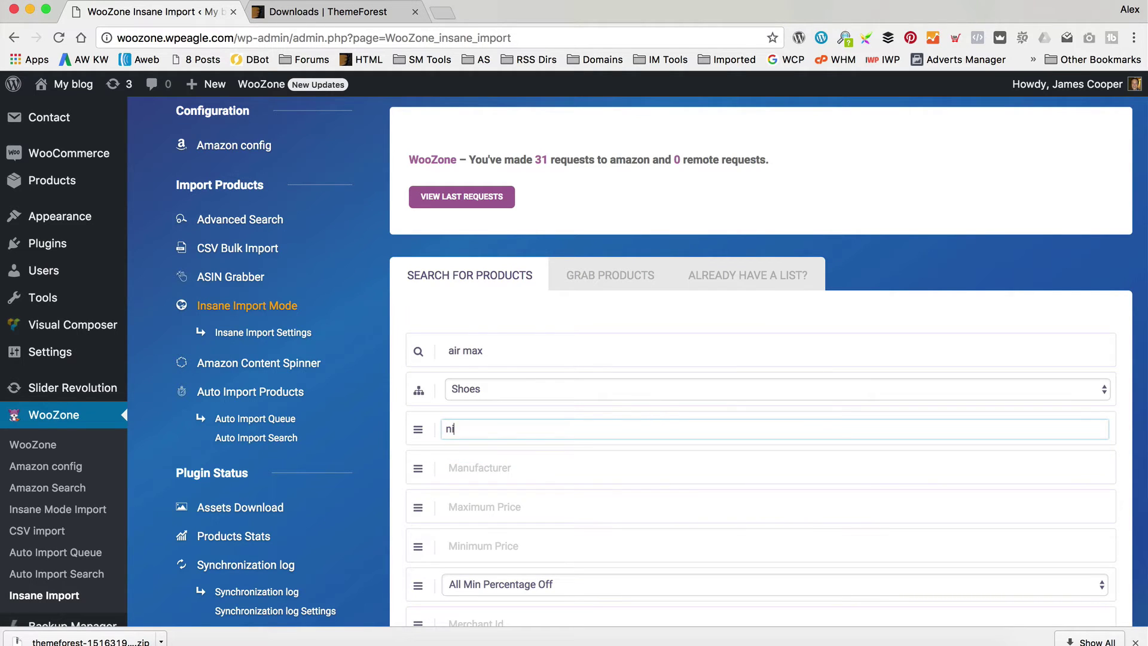
scroll(740, 370, "down", 7)
left_click(448, 323)
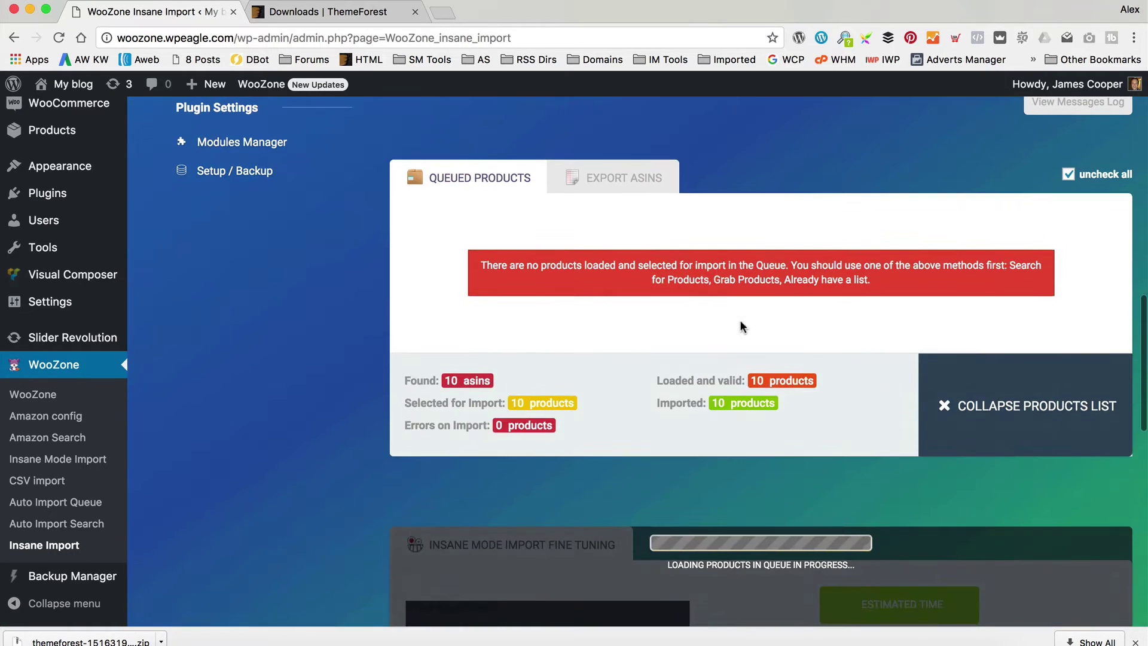
Check the queued Nike products and choose Nike Trainers as the category to import them into.
scroll(741, 326, "up", 20)
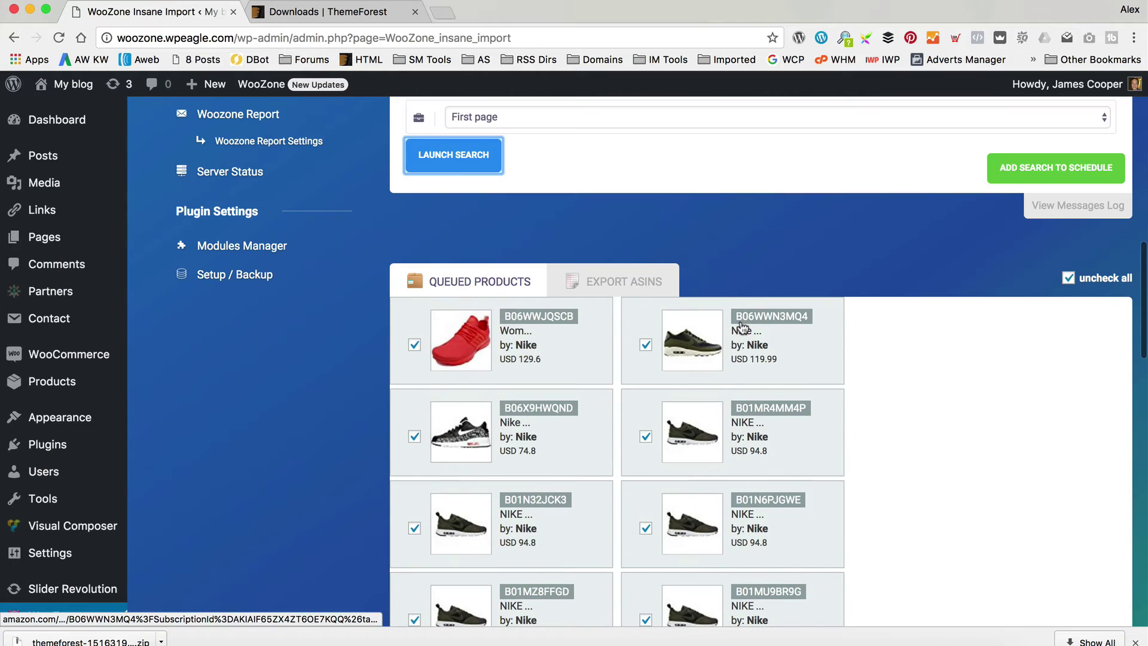
scroll(741, 326, "down", 4)
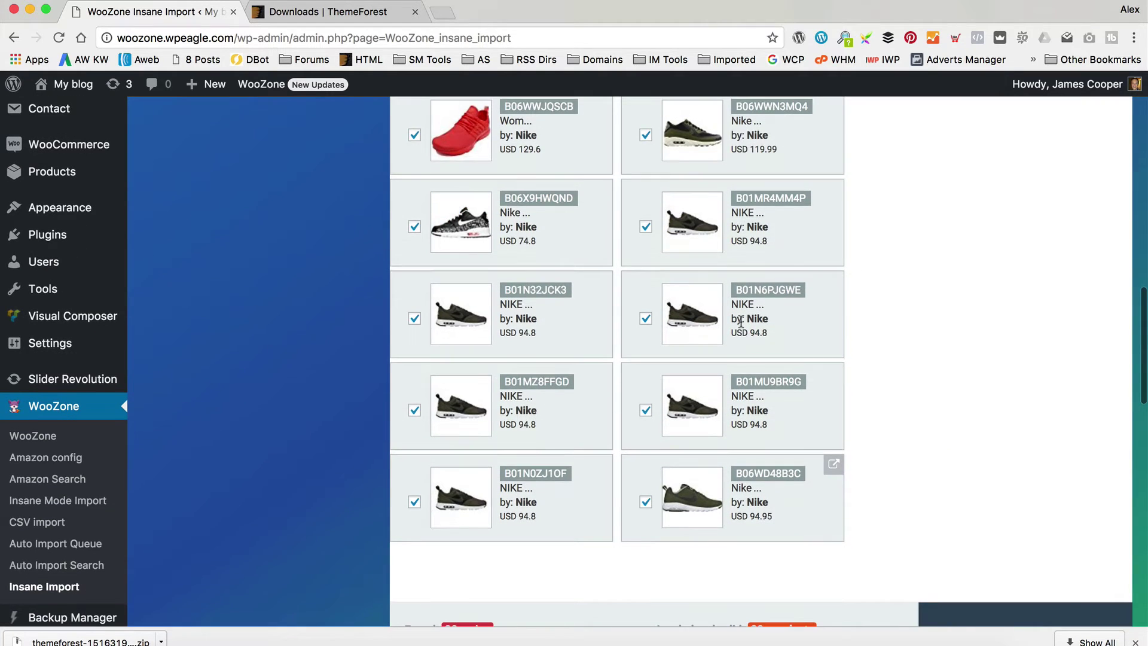
scroll(741, 323, "down", 5)
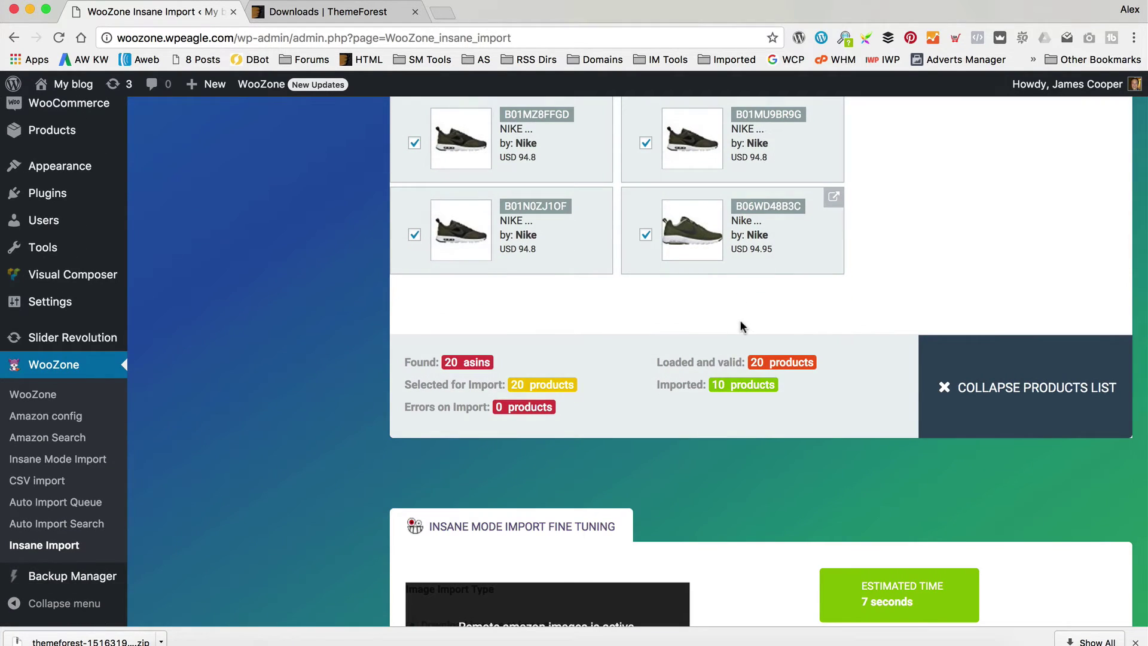
scroll(741, 325, "down", 11)
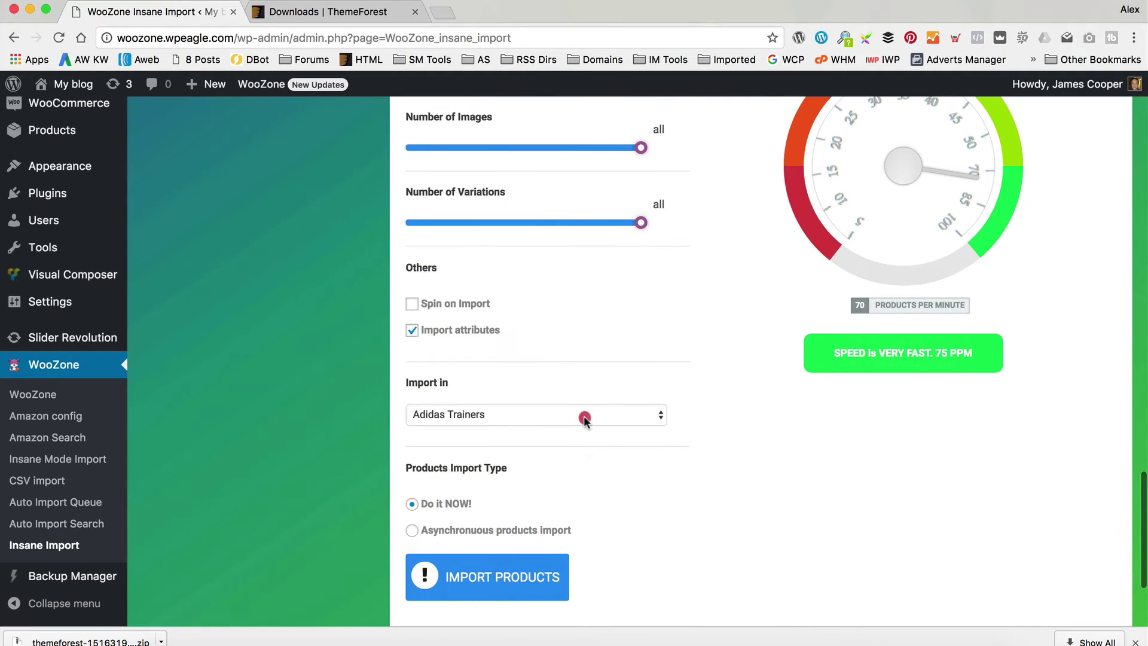
left_click(585, 422)
left_click(577, 428)
Import the queued Nike products and close the progress box when the import is done.
left_click(442, 576)
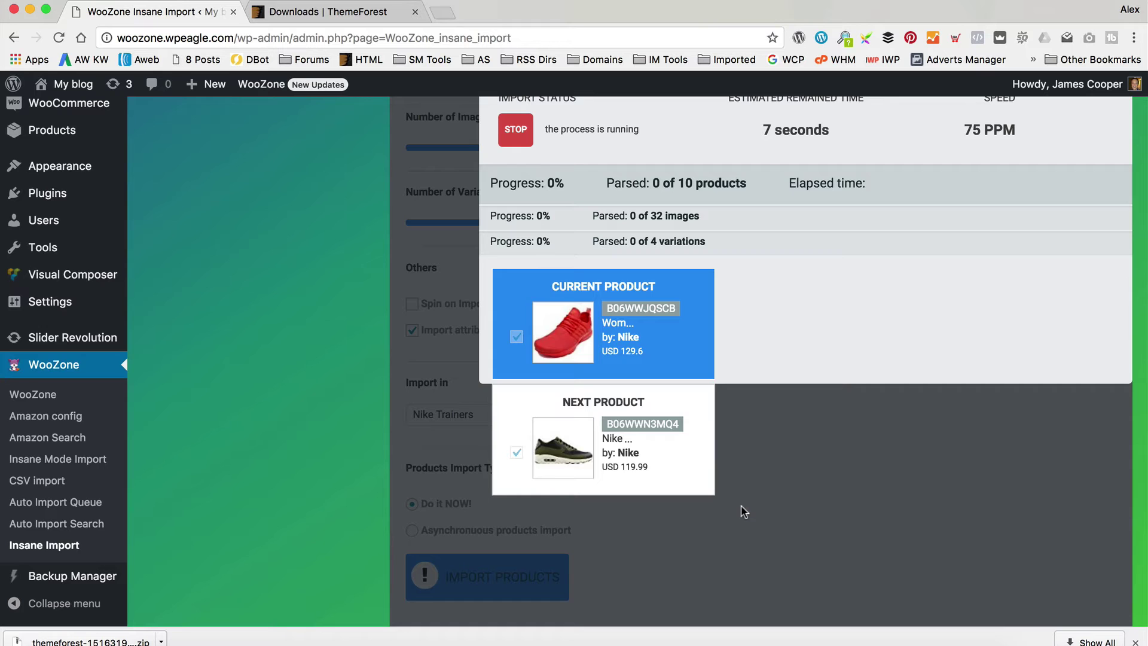
scroll(742, 507, "up", 2)
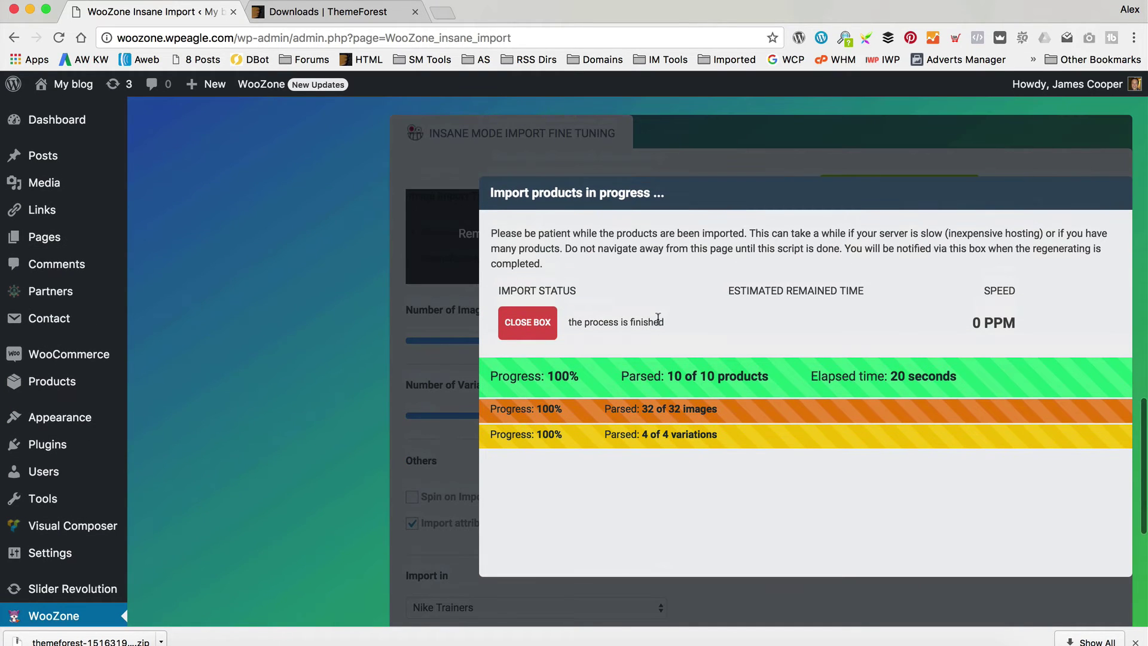
left_click(529, 322)
Visit the site's front end and open the theme customizer from there.
scroll(371, 332, "up", 1)
scroll(370, 332, "up", 10)
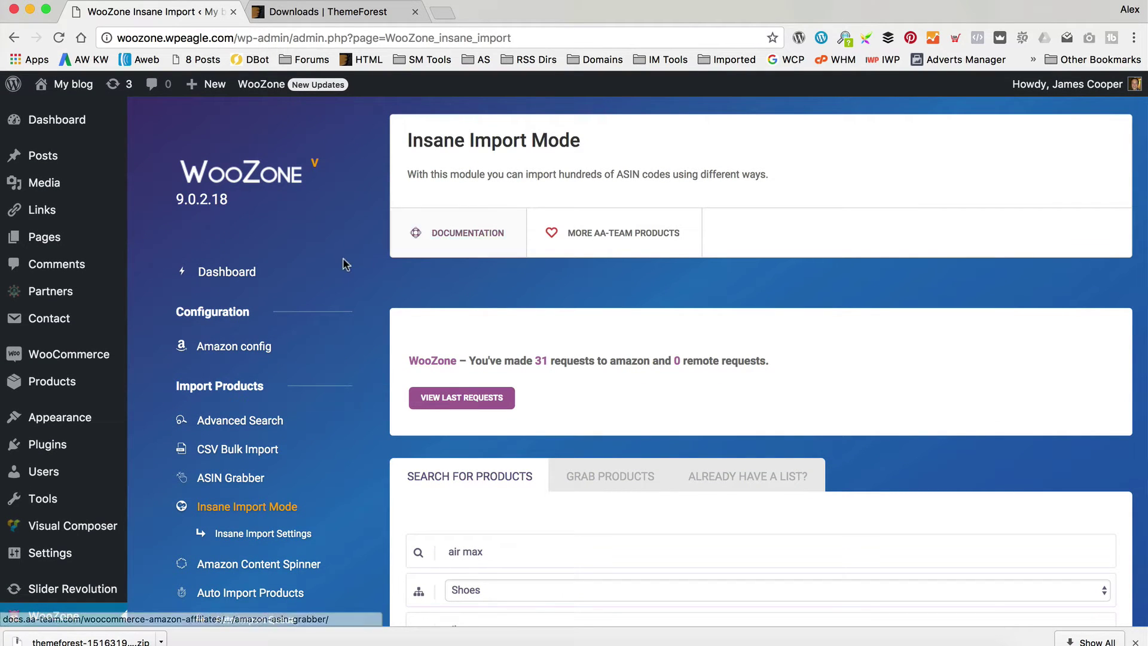
mouse_move(66, 84)
left_click(77, 113)
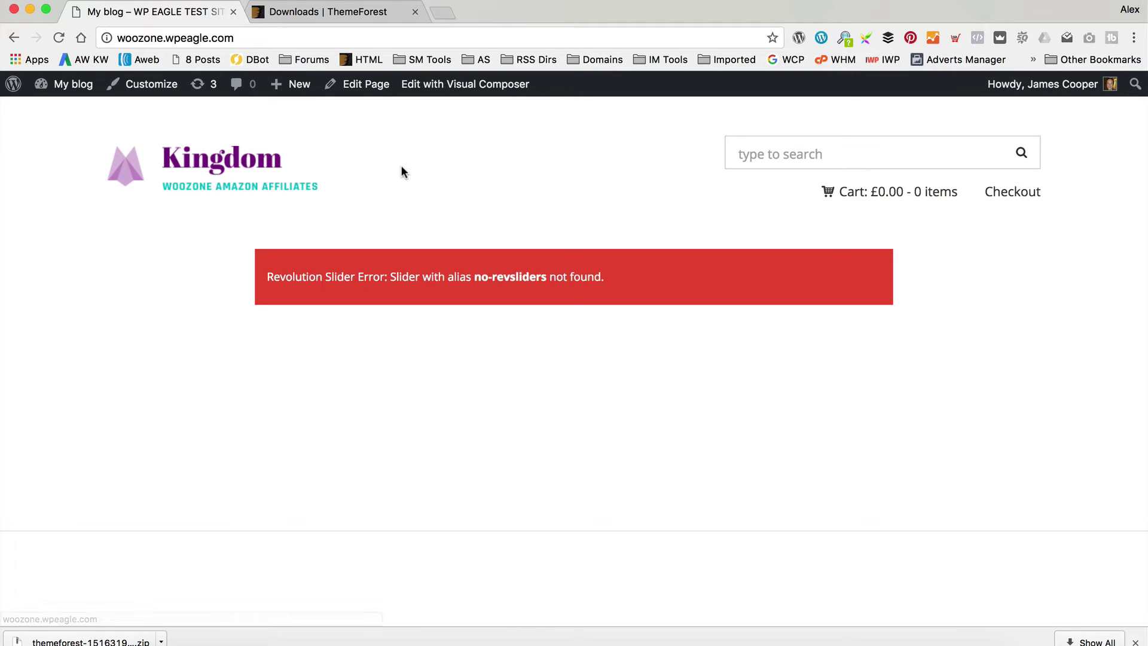
left_click(141, 90)
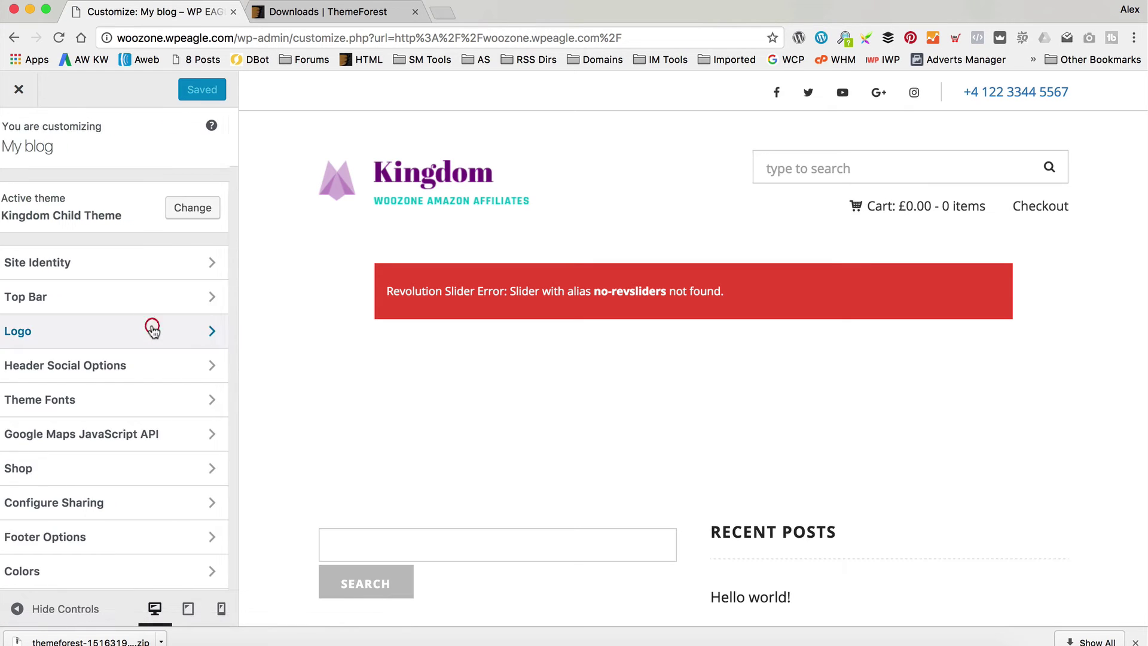
Upload logo Boot Boutique.png from the New Boot Boutique folder as the header logo, then save and publish it.
left_click(153, 331)
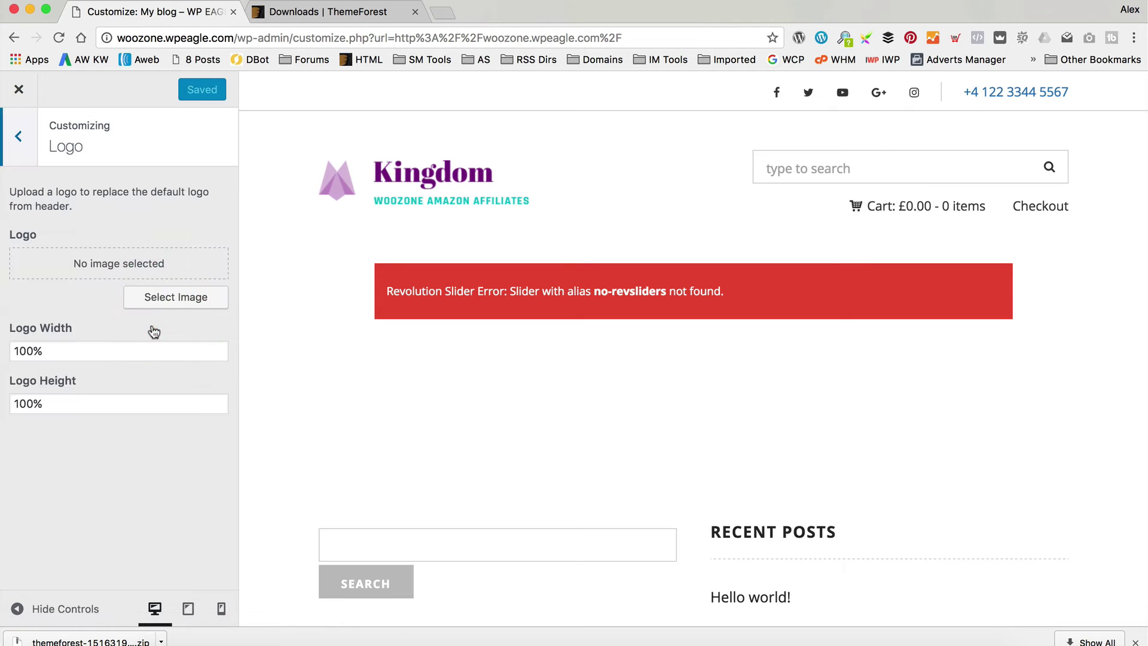
left_click(179, 299)
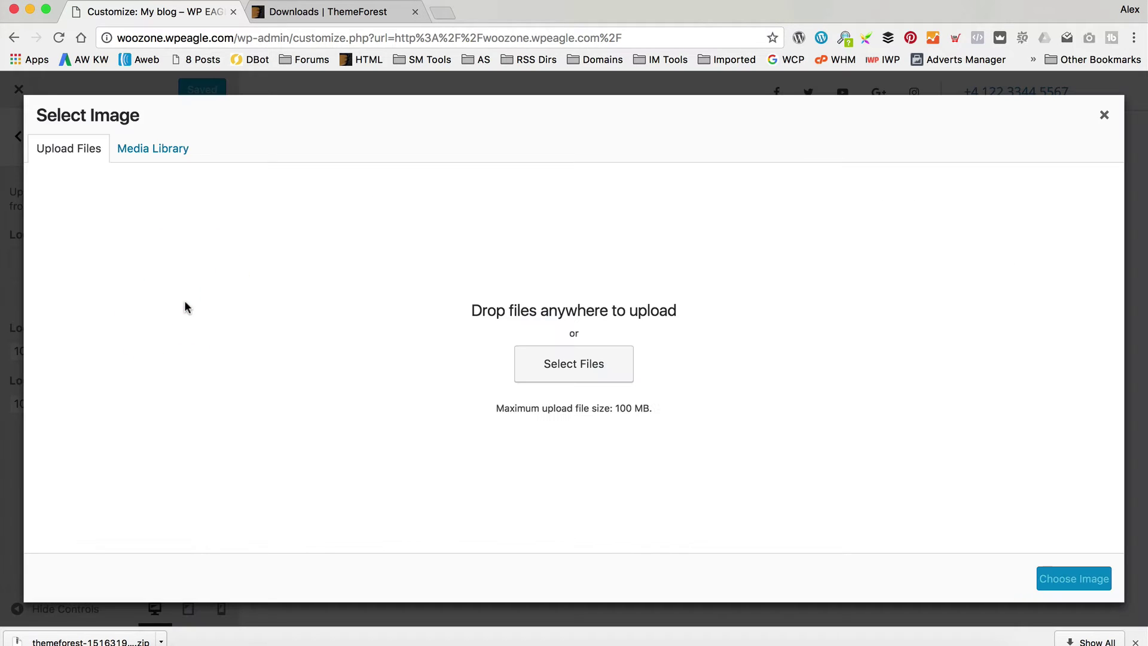
left_click(574, 364)
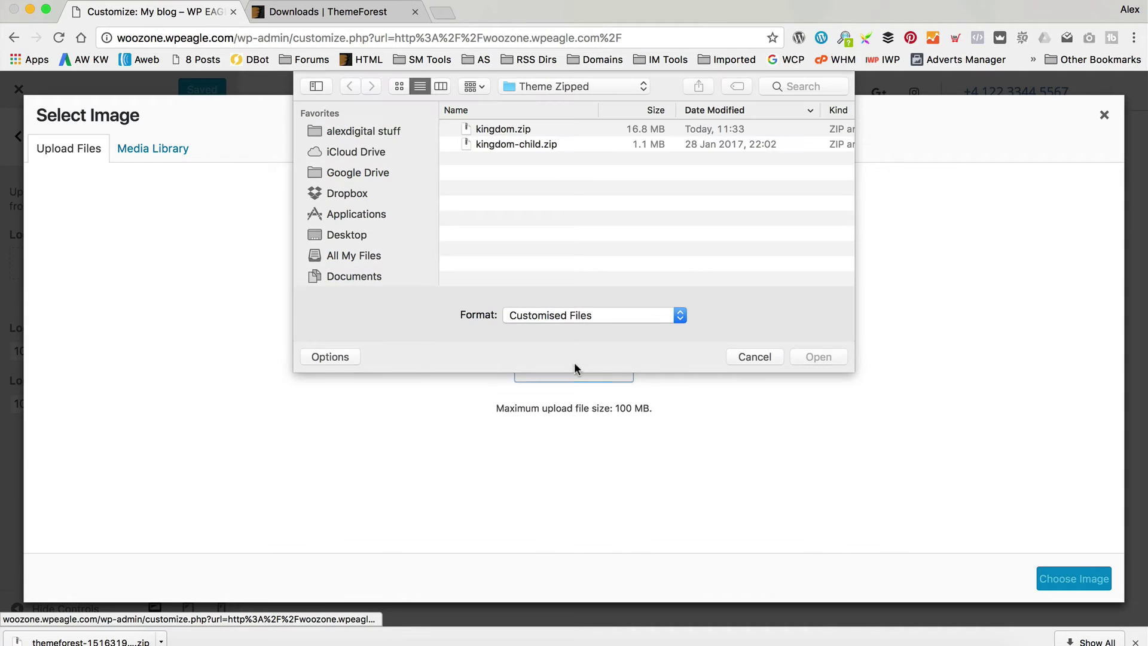
left_click(550, 87)
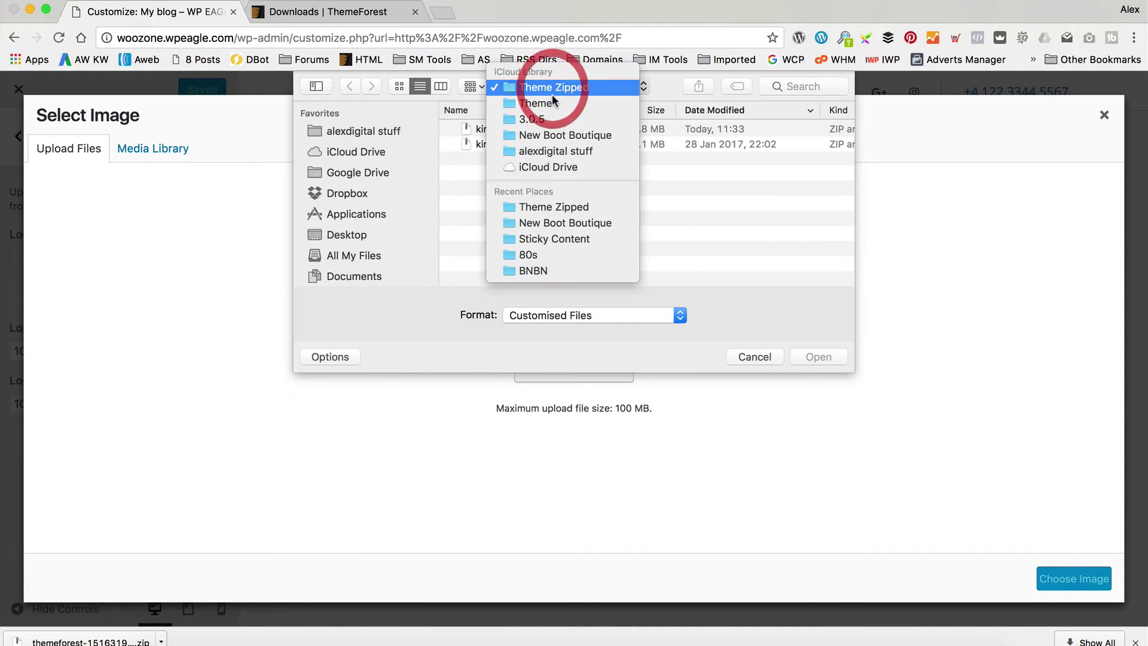
left_click(556, 128)
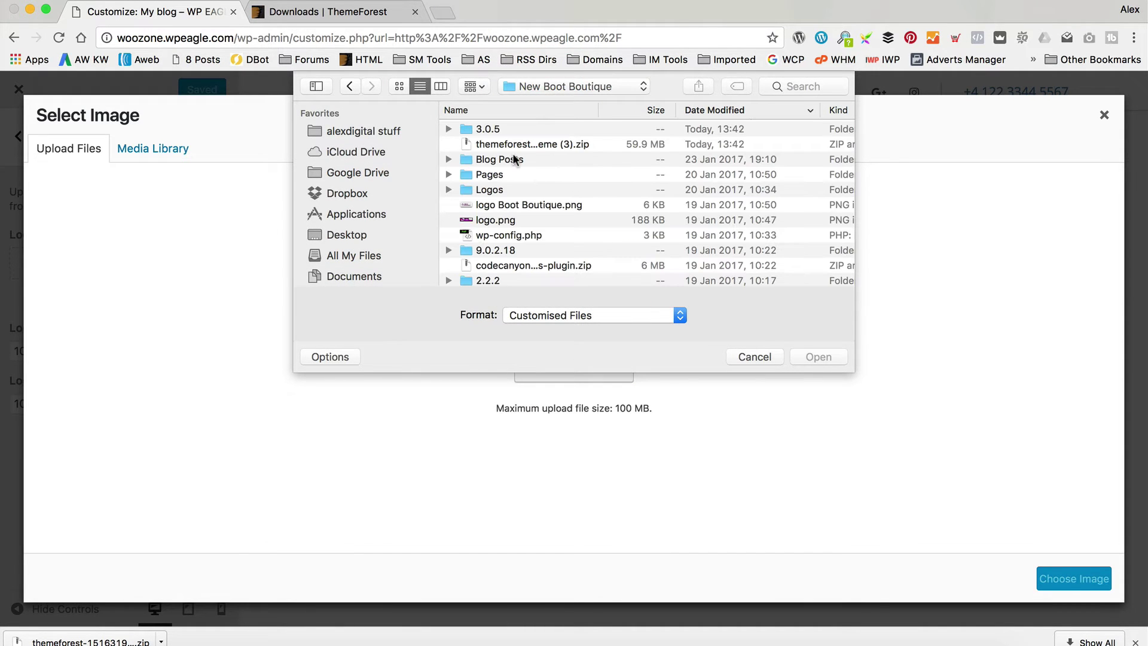
scroll(514, 159, "down", 1)
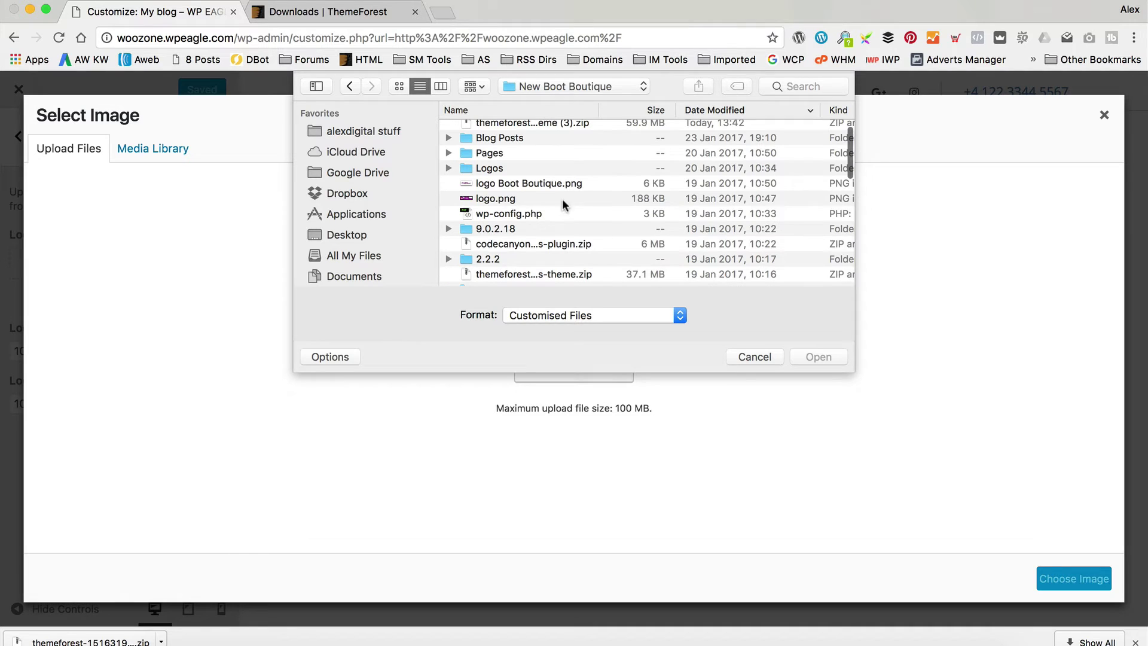
left_click(552, 187)
left_click(827, 357)
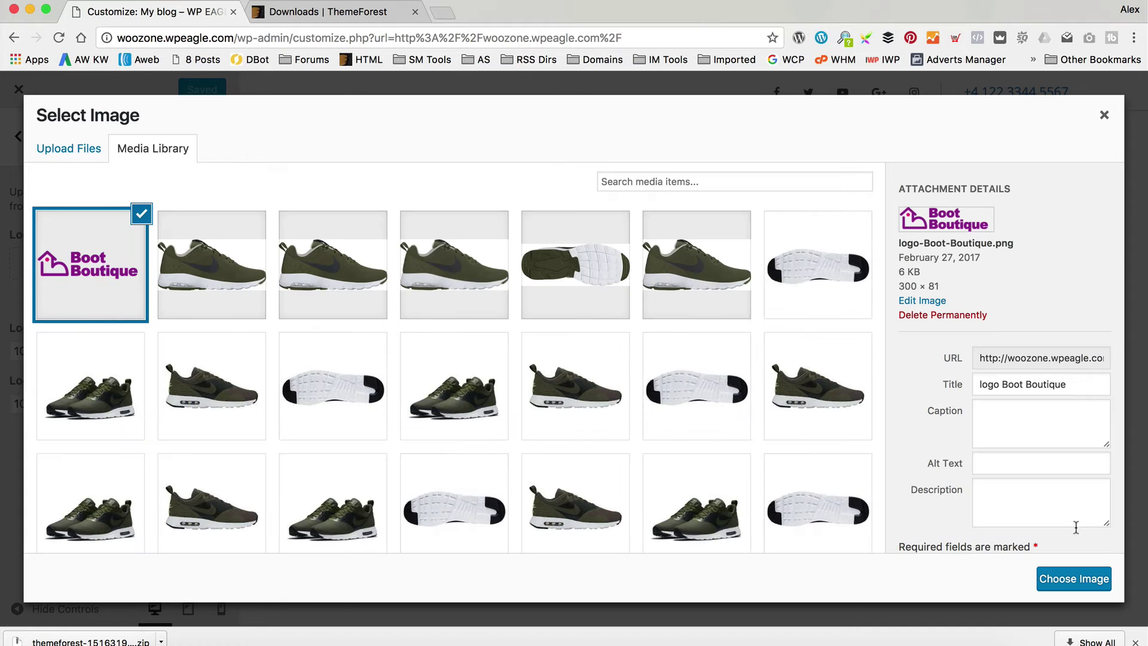
left_click(1074, 578)
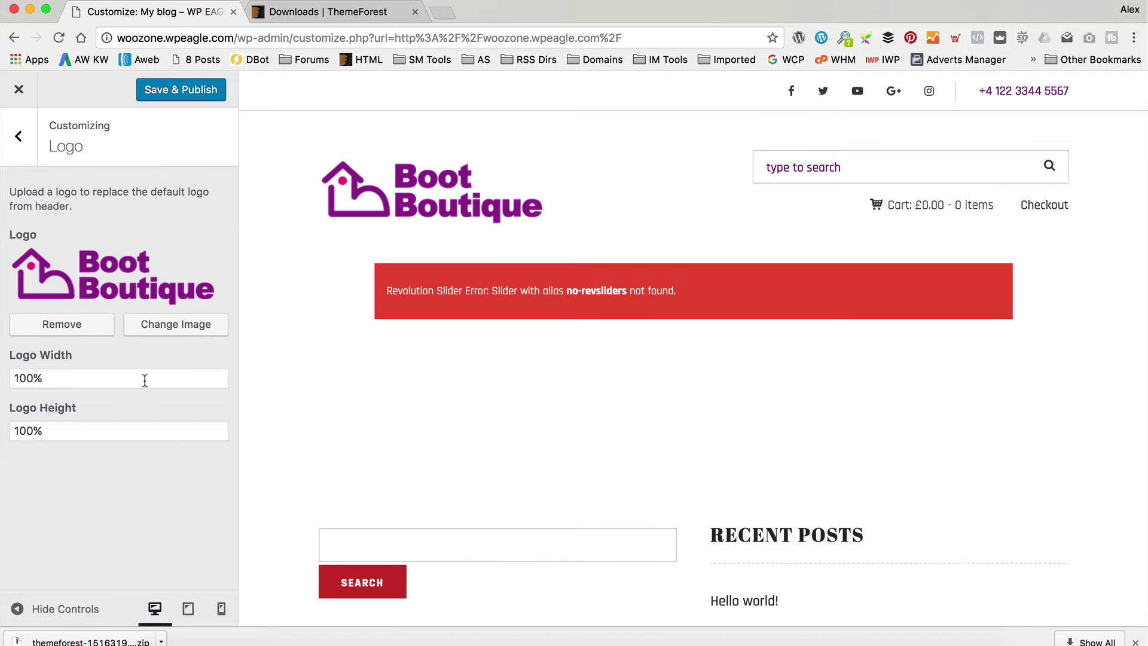
left_click(182, 95)
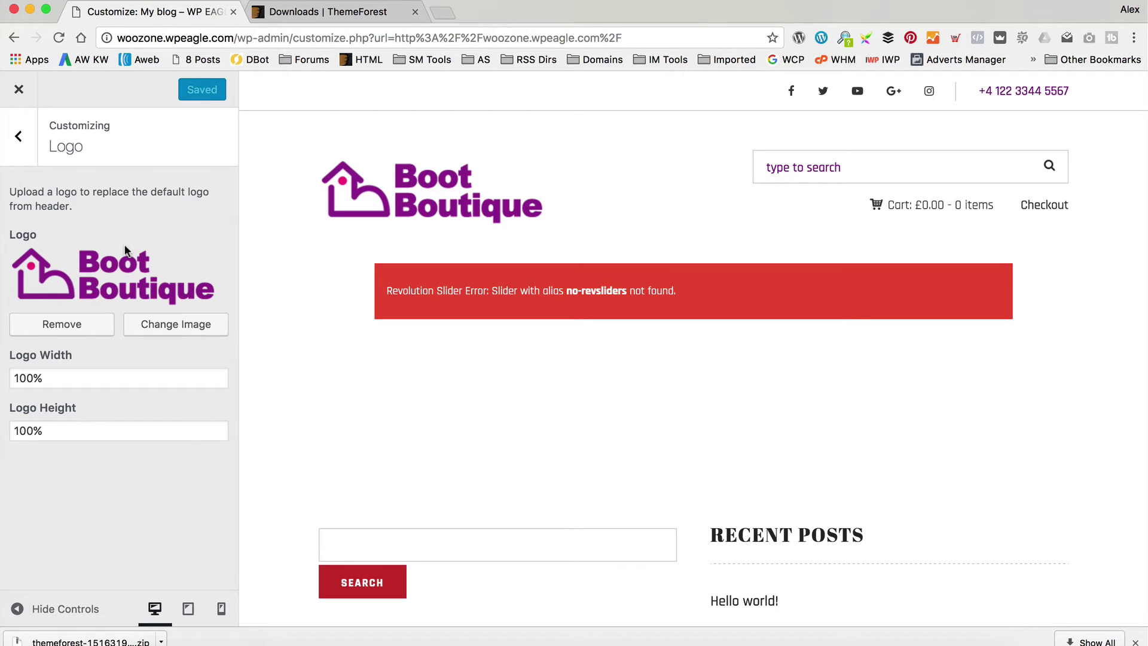
Replace the top bar phone number with "The best place to find Boots and Trainers" and return to the customizer's section list.
left_click(19, 137)
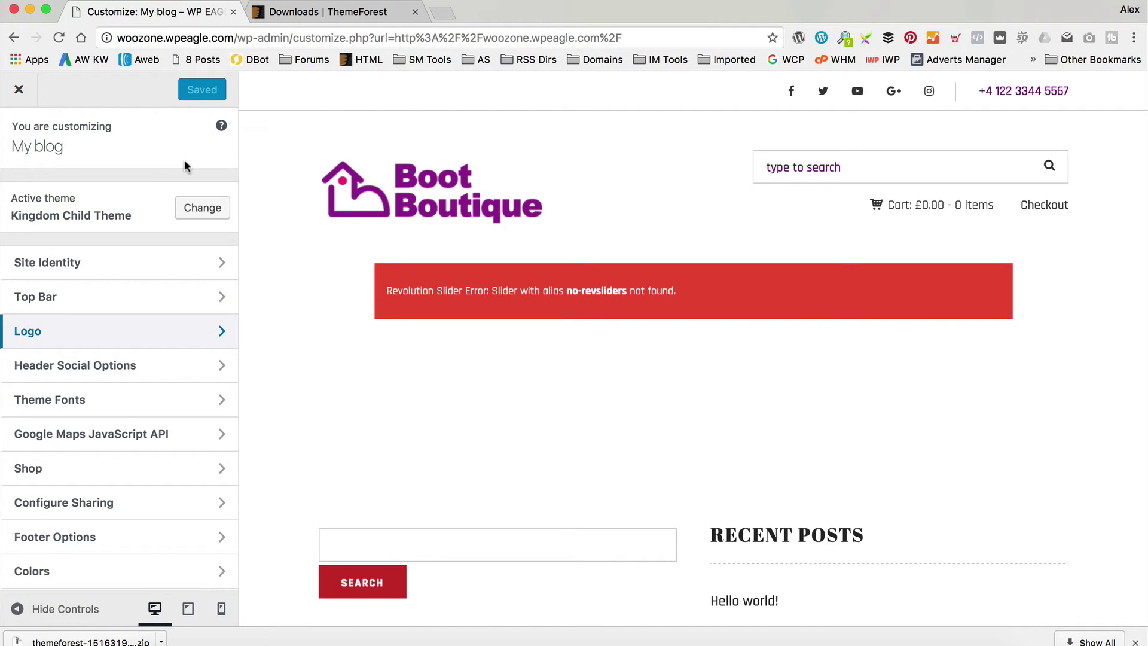
left_click(136, 312)
left_click_drag(174, 298, 31, 299)
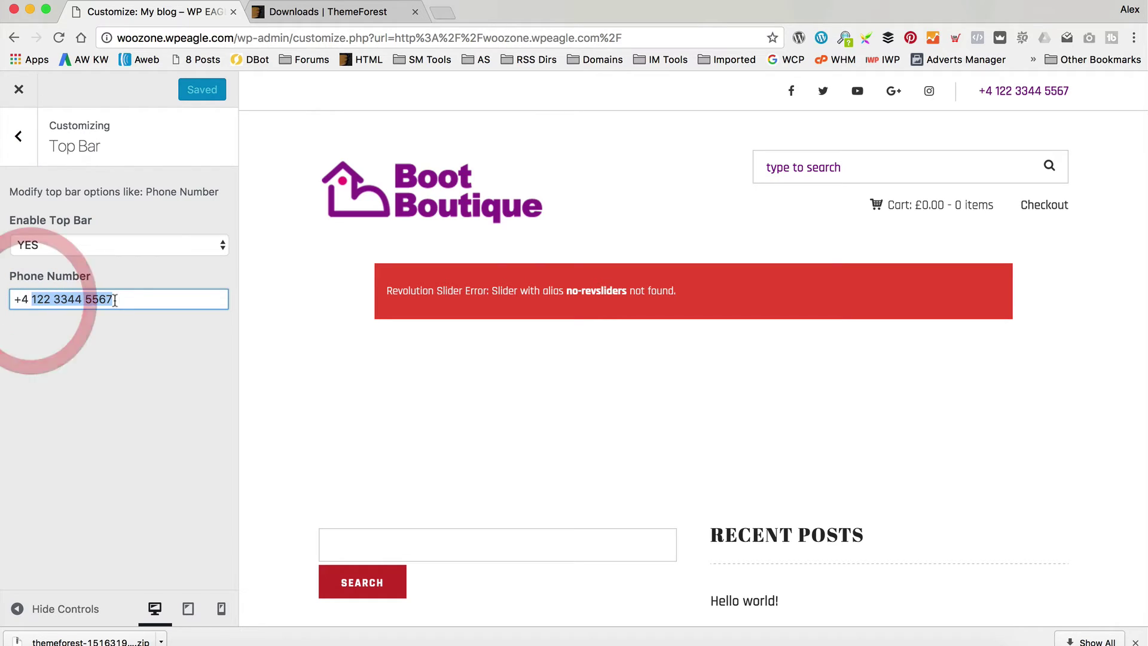
type("The be")
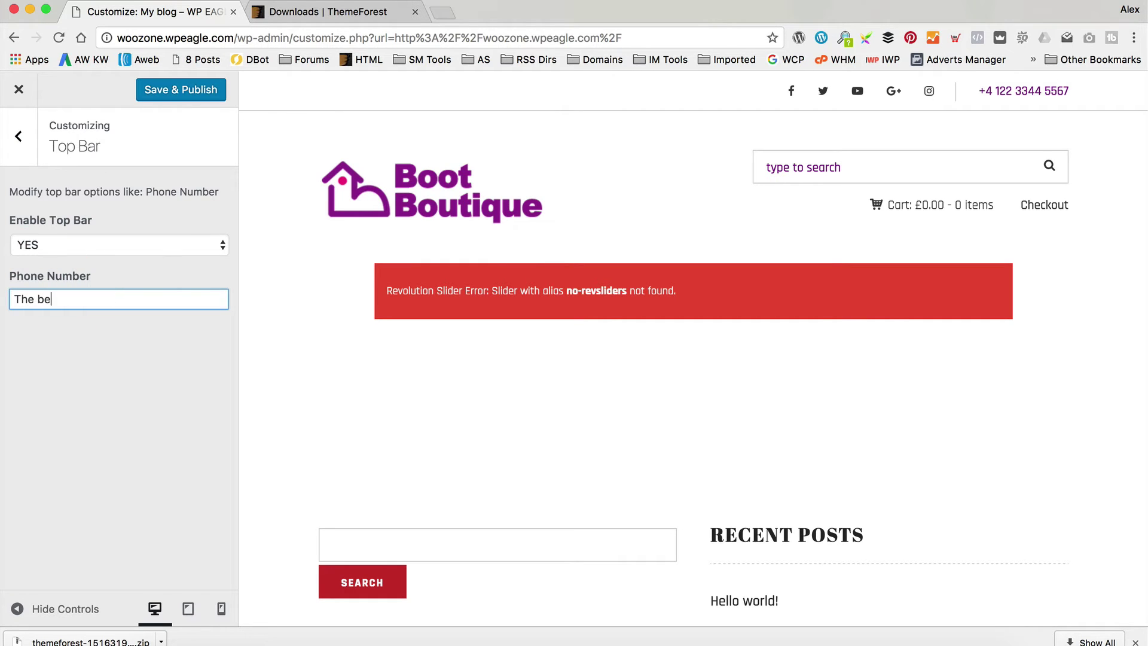
type("st place to find ")
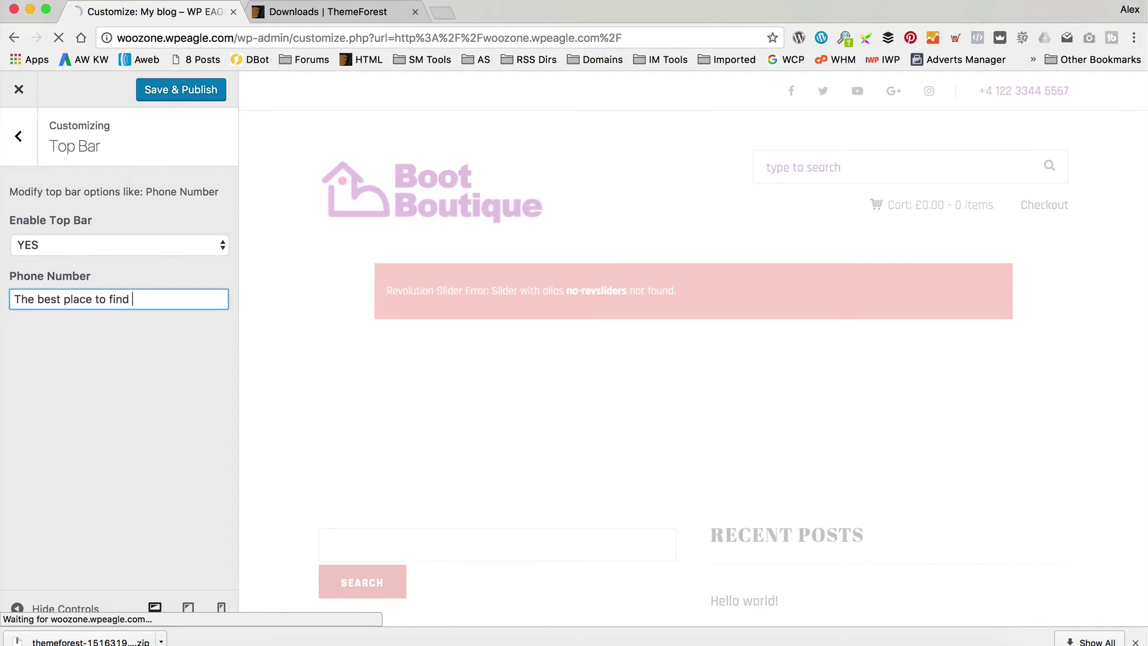
type("Boots and Trainers")
left_click(155, 321)
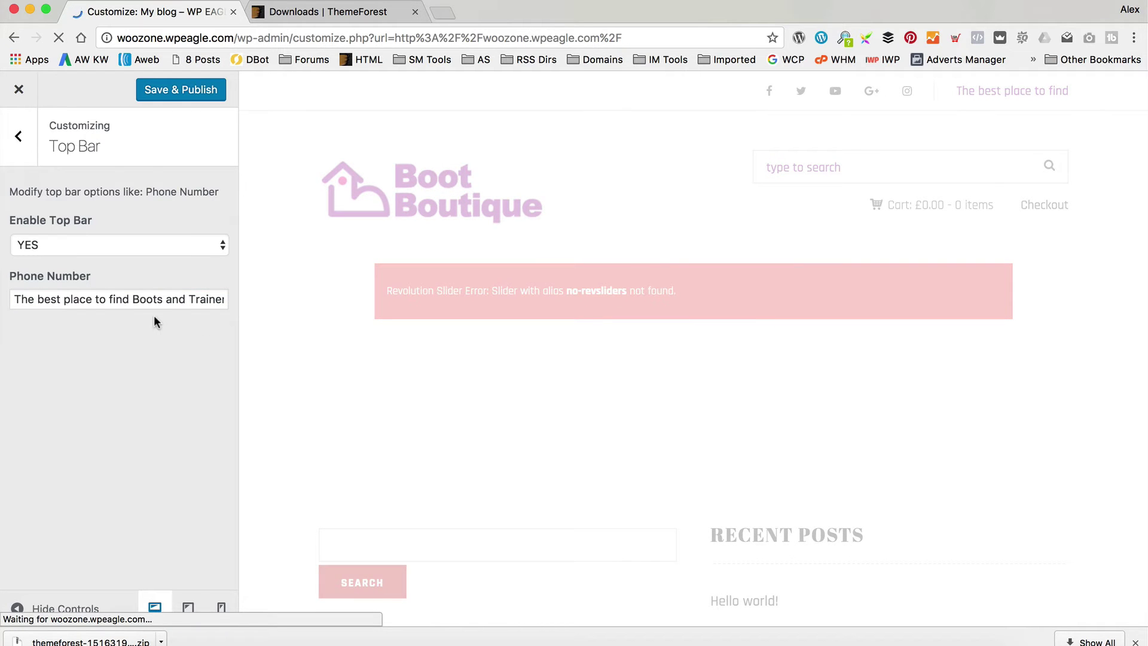
left_click(19, 131)
scroll(200, 141, "down", 2)
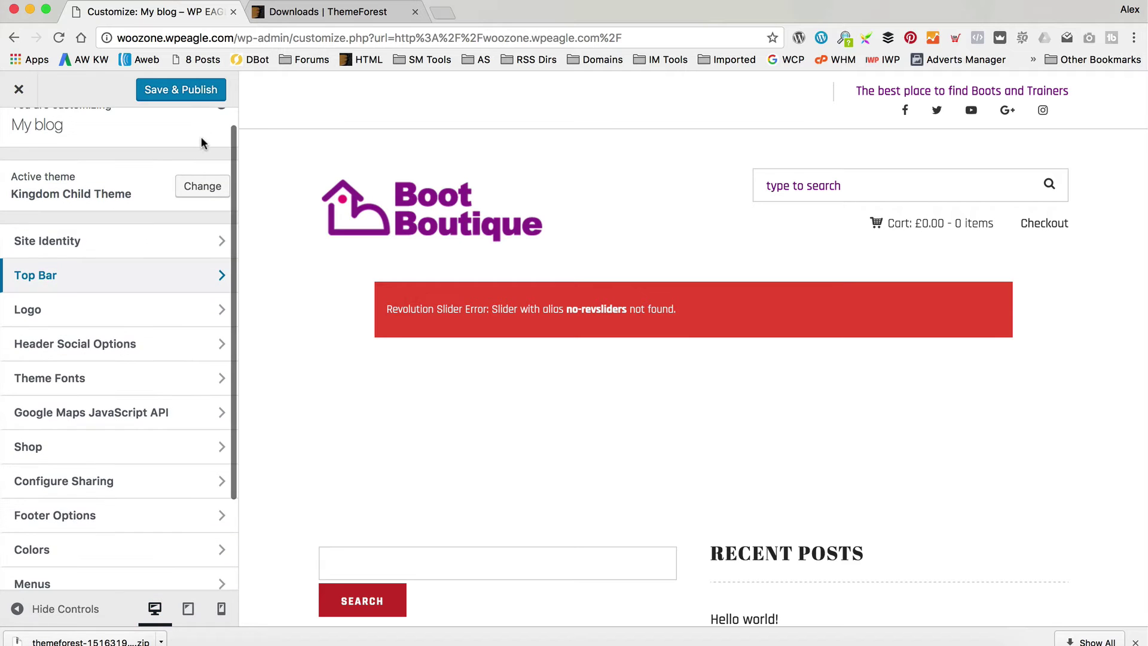
Change the site title to "Boot Boutique" in the Site Identity settings.
left_click(148, 245)
left_click_drag(107, 211, 12, 211)
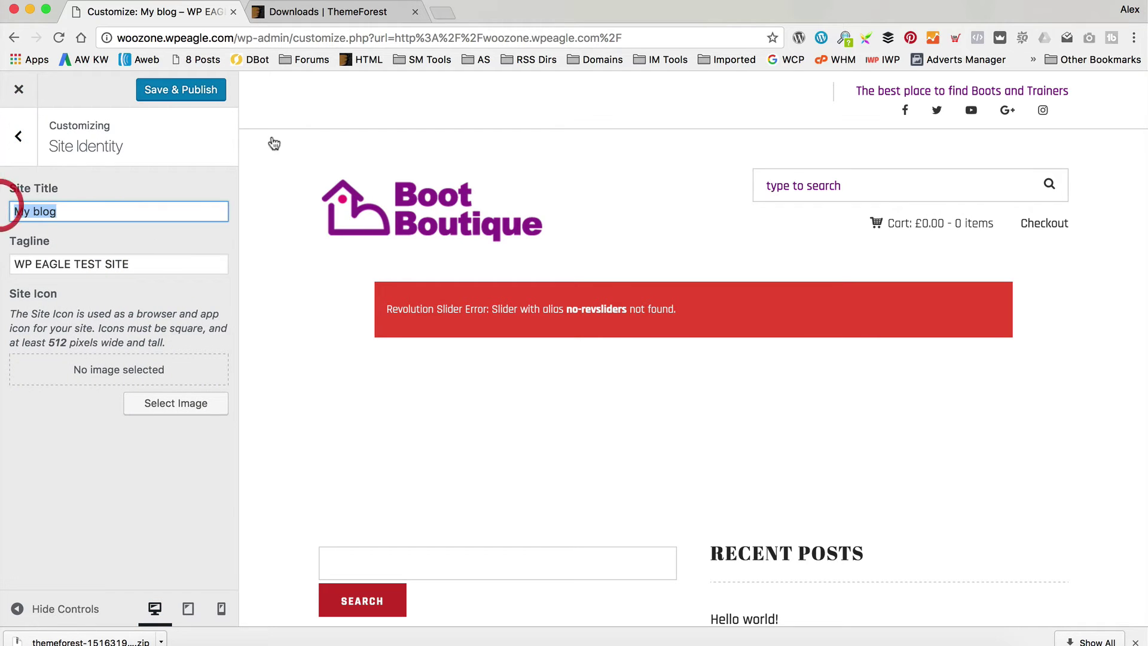
type("Boot Boutique")
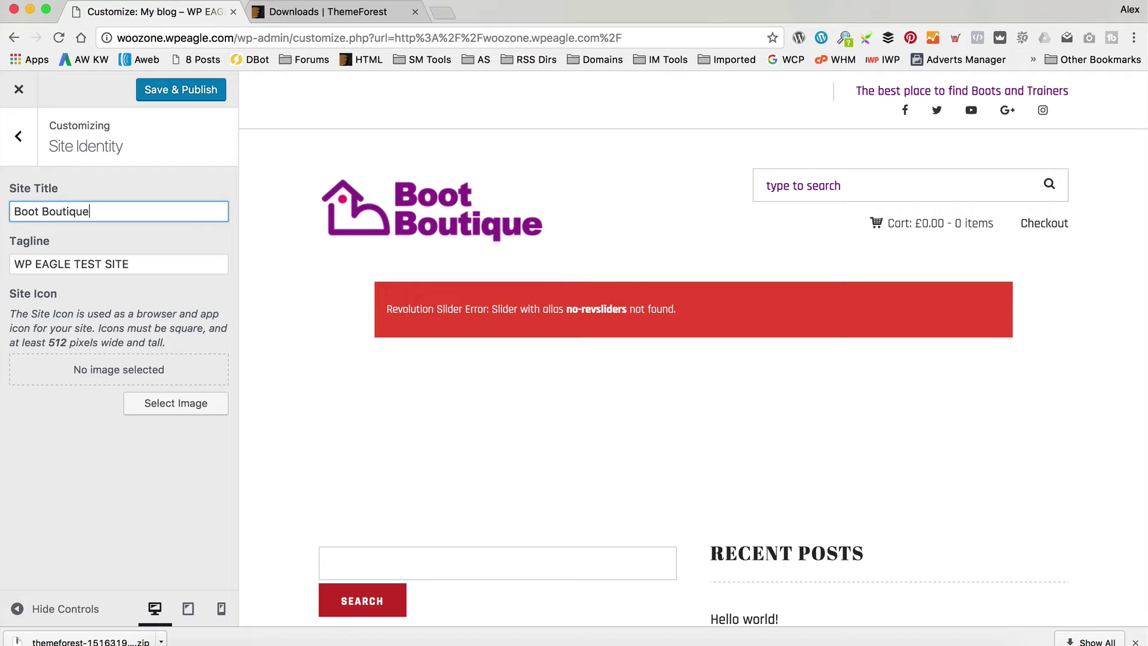
key("Tab")
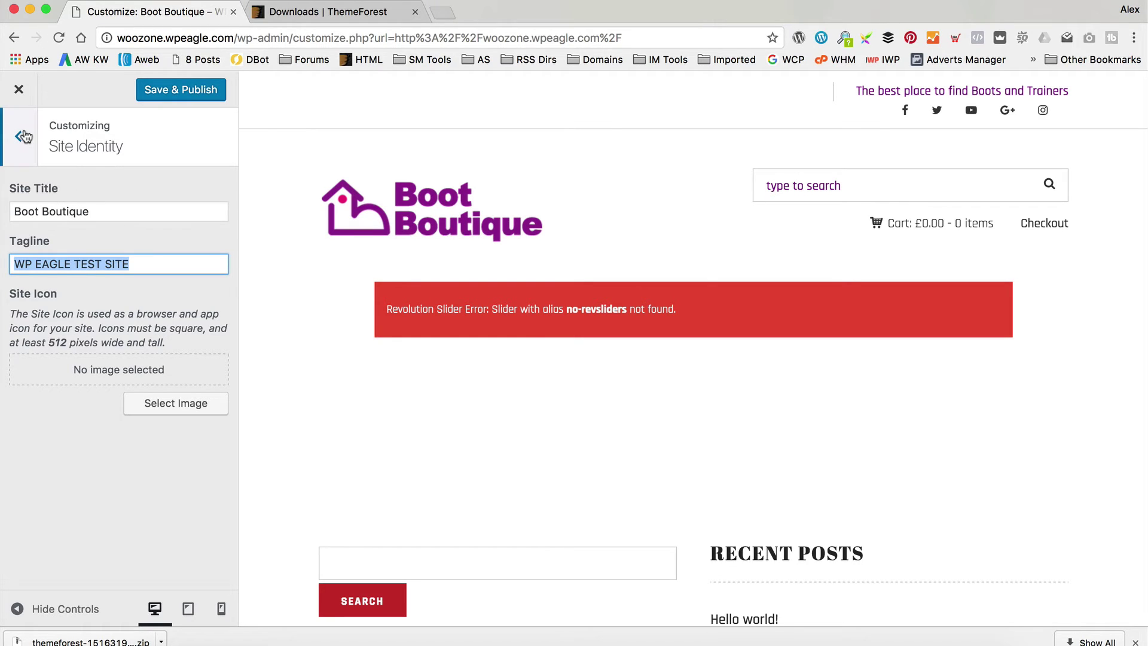
Upload favicon.png from the New Boot Boutique folder as the site icon without cropping it, then save and publish.
left_click(179, 400)
left_click(65, 151)
left_click(555, 346)
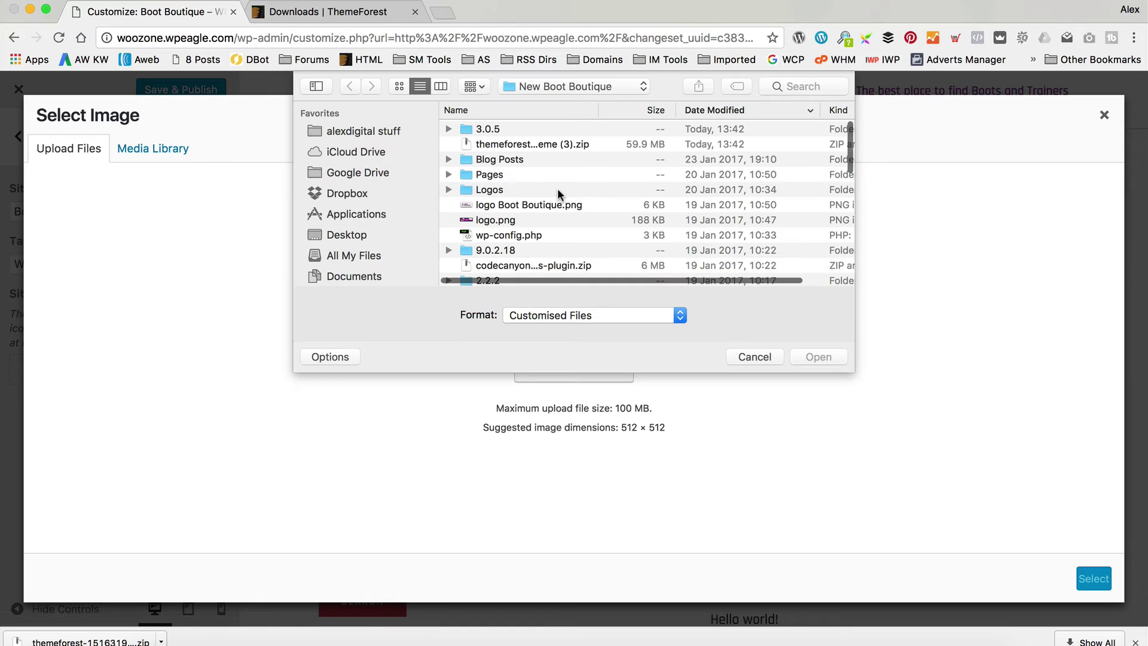
scroll(557, 188, "down", 5)
scroll(558, 193, "down", 6)
scroll(557, 190, "down", 3)
left_click(512, 235)
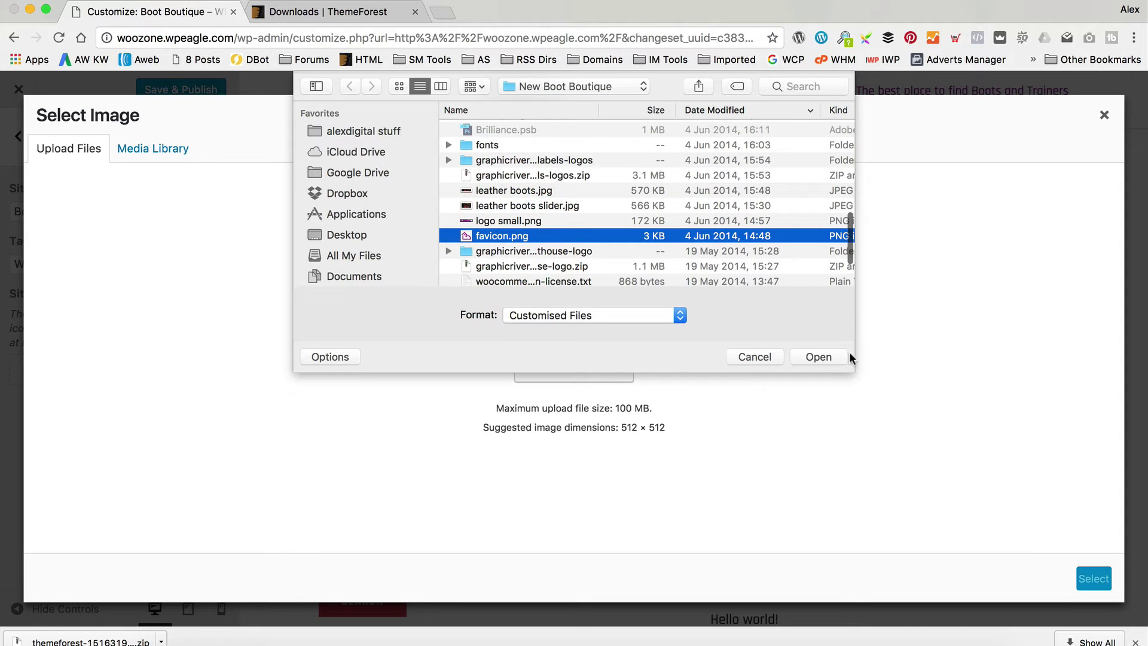
left_click(819, 356)
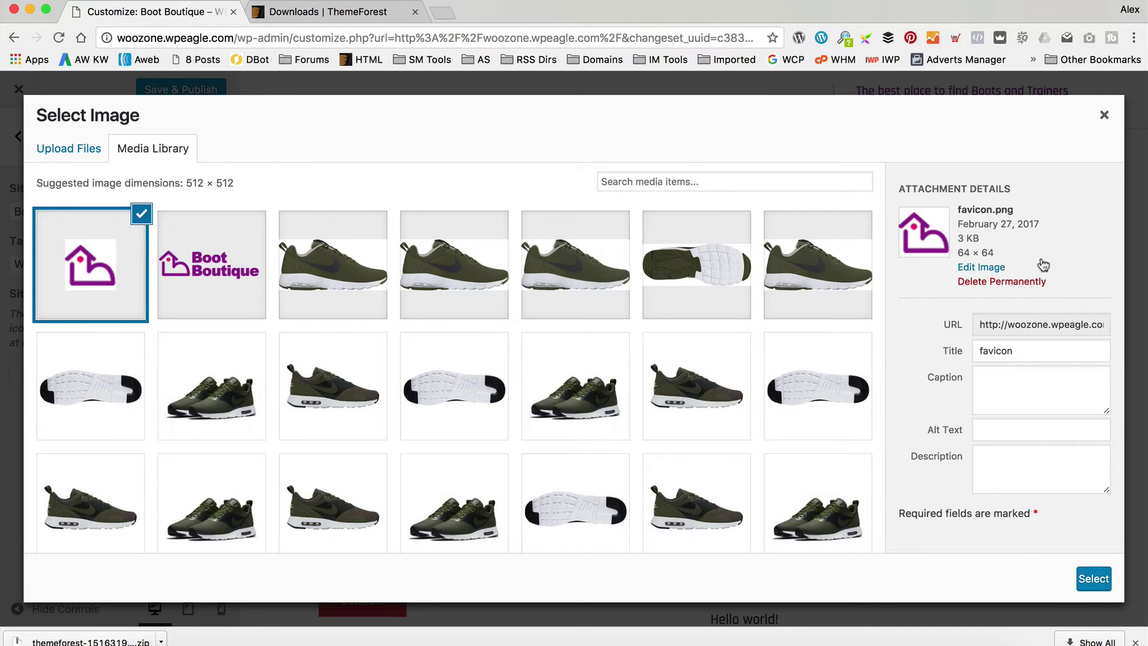
left_click(1076, 582)
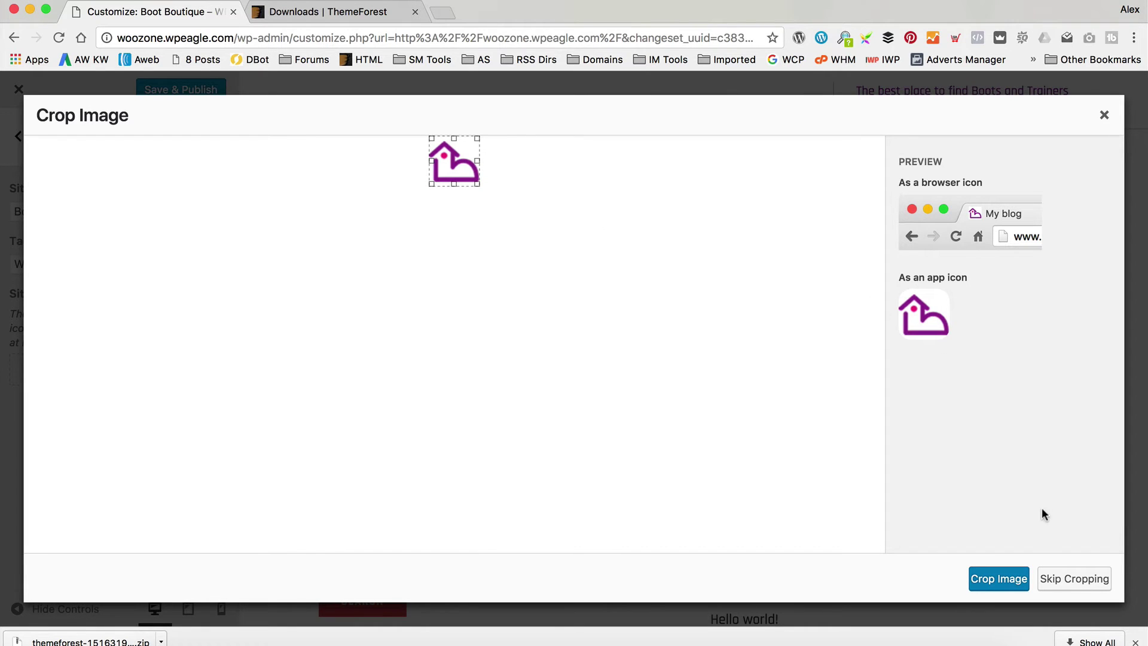
left_click(1083, 579)
left_click(197, 90)
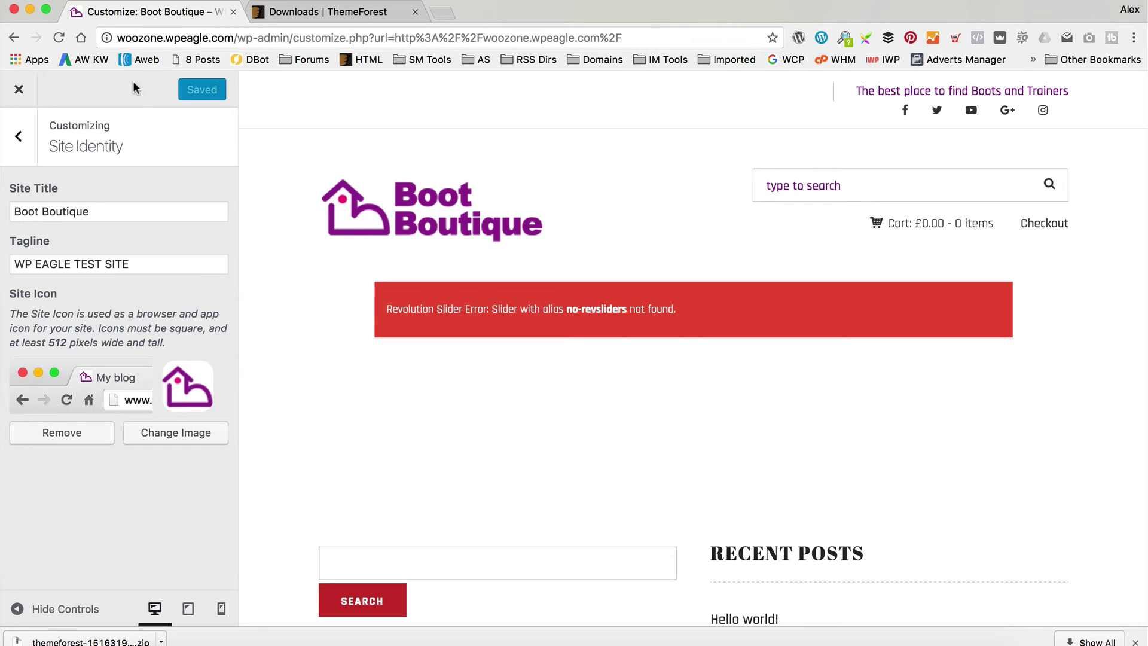
Disable the Google+ page in the header social options, save and publish, and return to the section list.
left_click(16, 139)
left_click(170, 344)
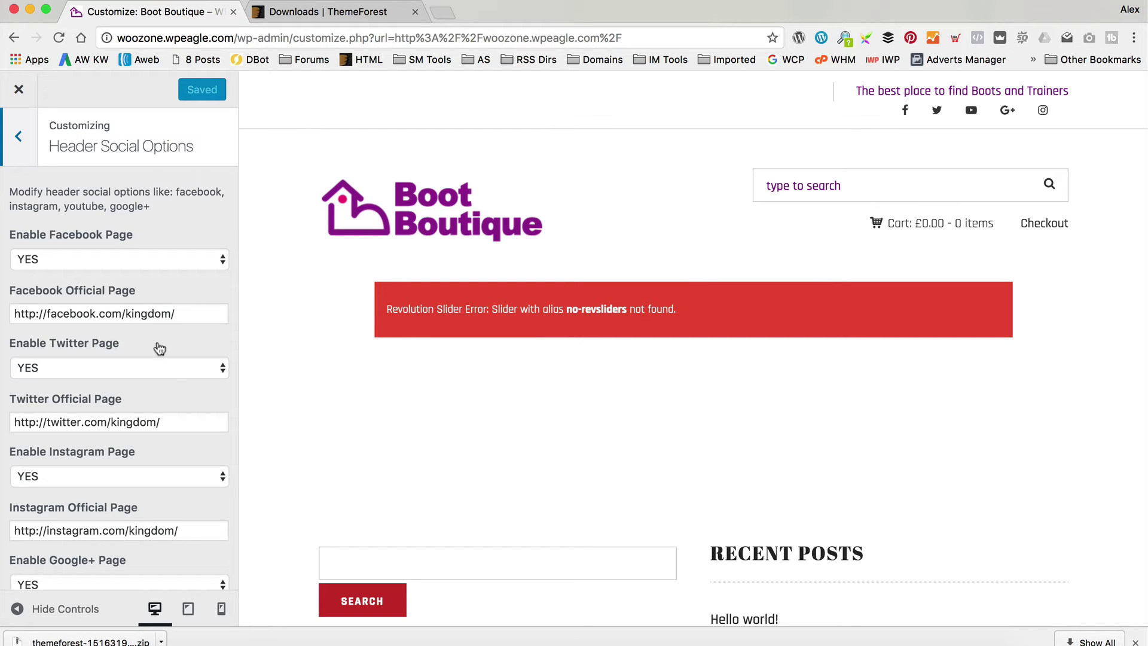
left_click_drag(193, 312, 122, 313)
scroll(66, 149, "down", 2)
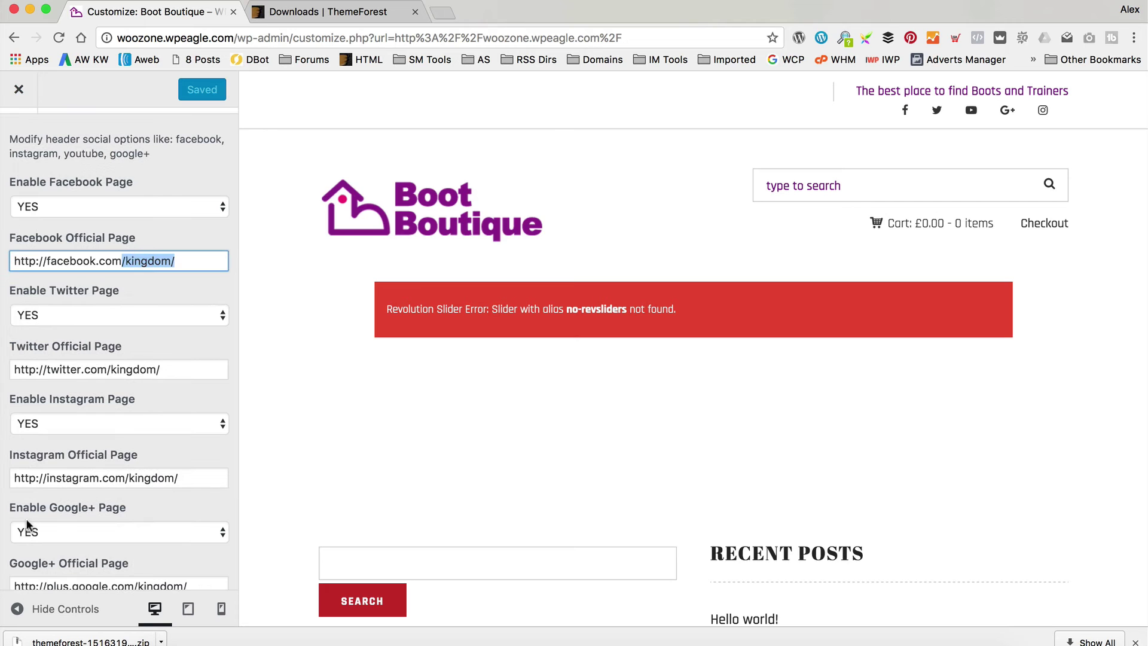
scroll(67, 448, "down", 2)
scroll(99, 274, "down", 2)
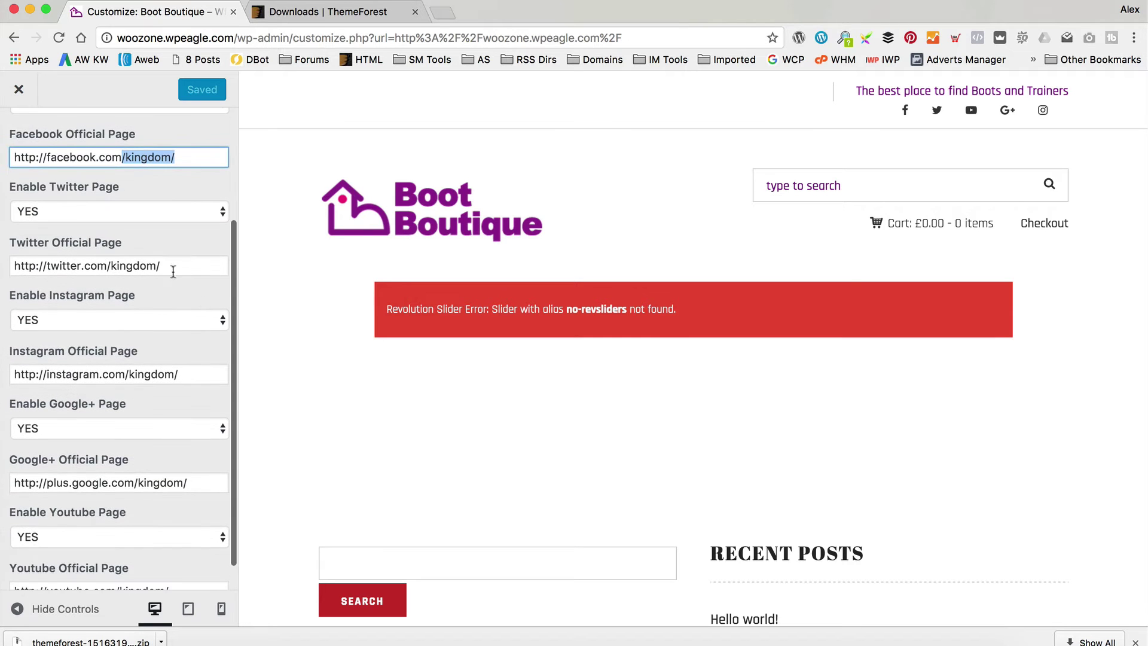
scroll(156, 289, "down", 1)
left_click(148, 397)
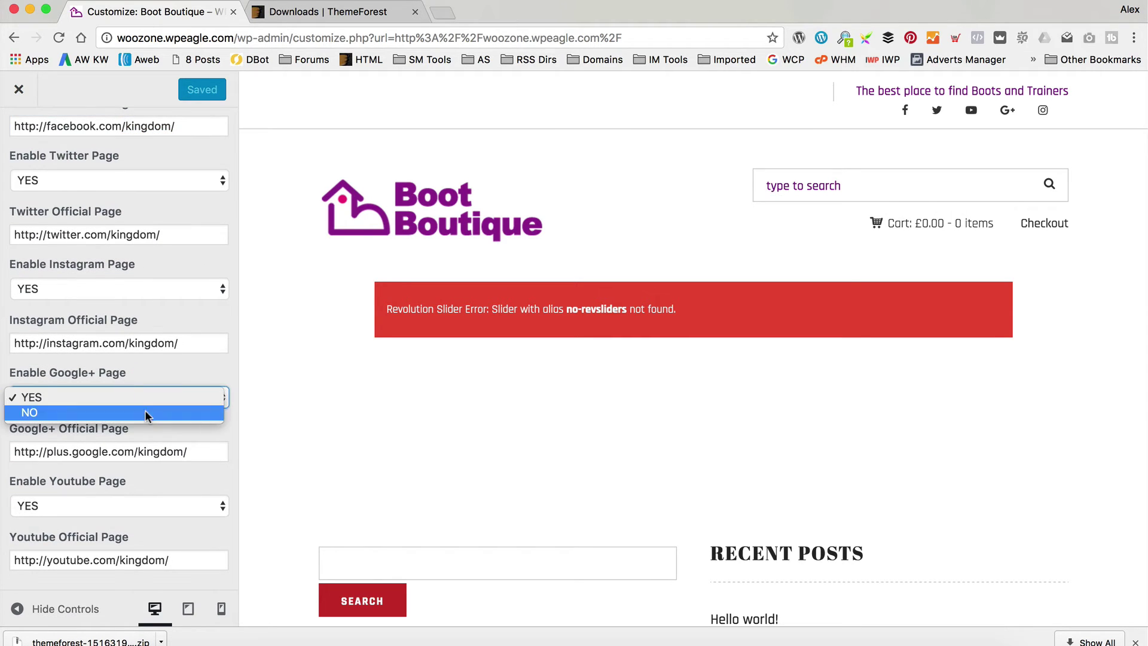
left_click(144, 412)
left_click(207, 90)
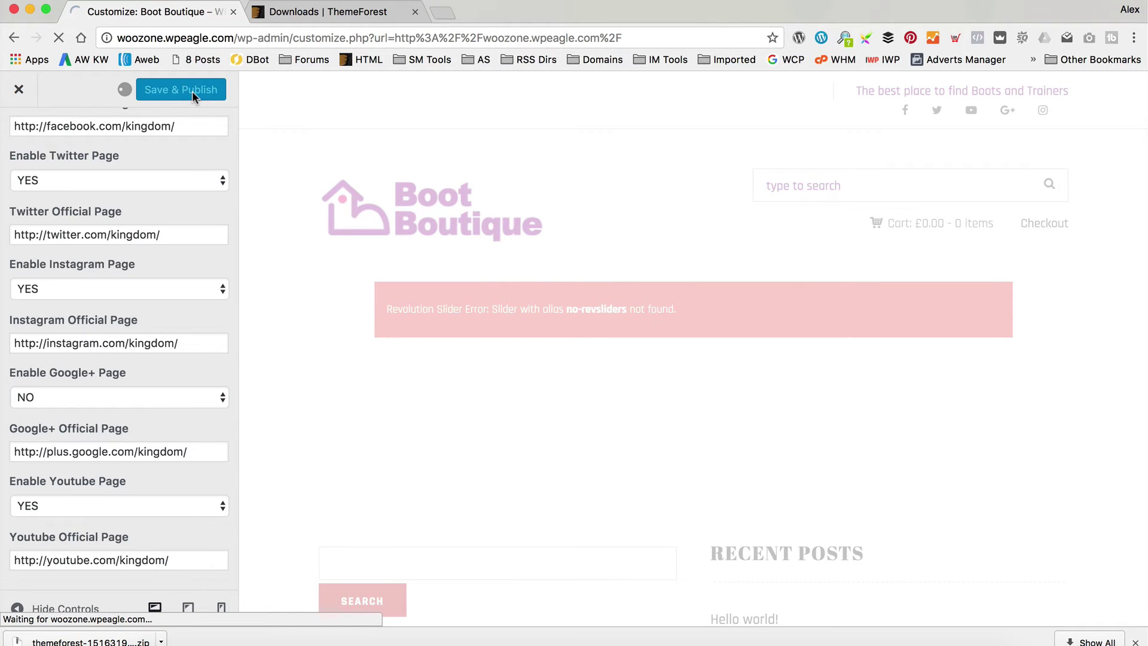
scroll(206, 198, "up", 5)
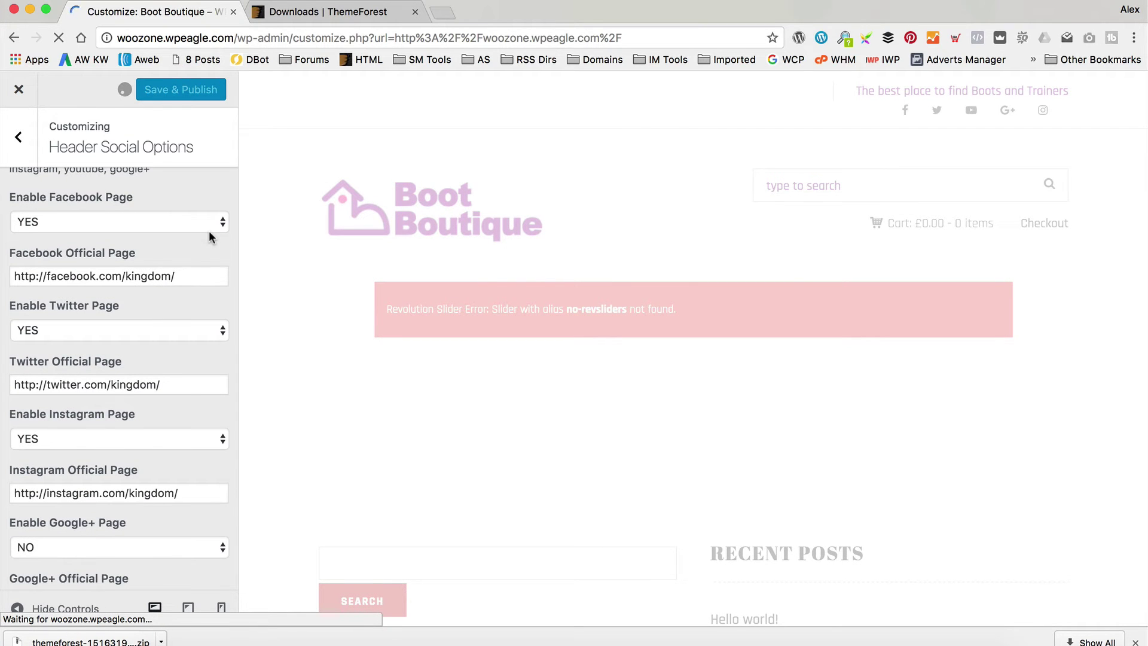
left_click(9, 114)
Set the theme's main font to Open Sans in the Theme Fonts settings.
scroll(100, 266, "down", 2)
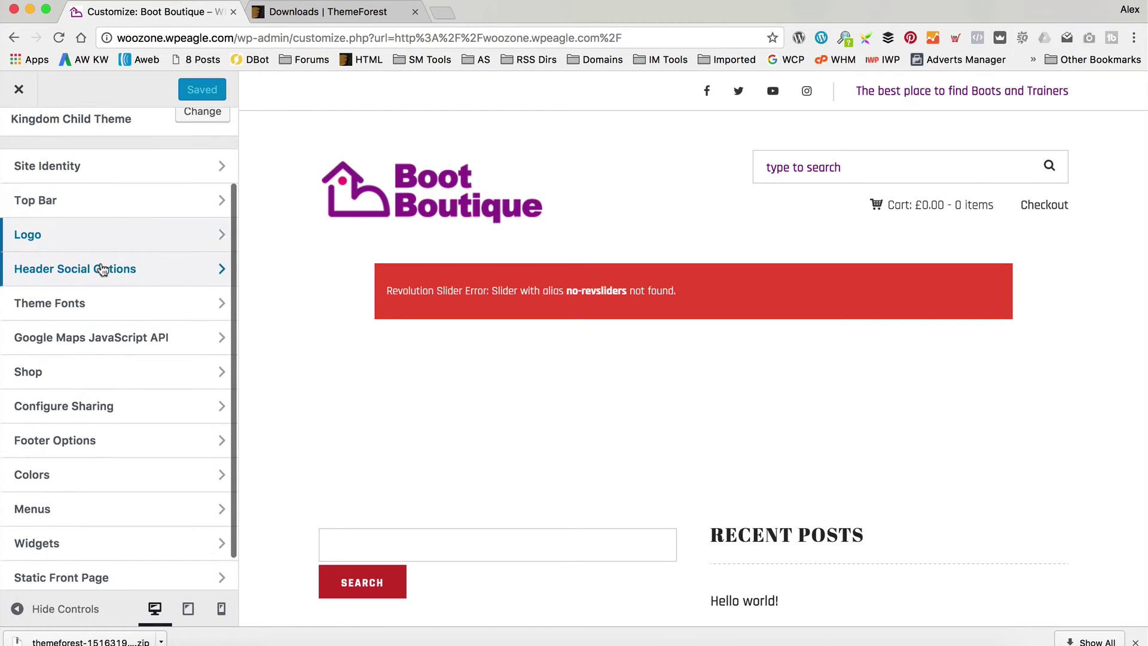
left_click(136, 306)
scroll(149, 226, "down", 1)
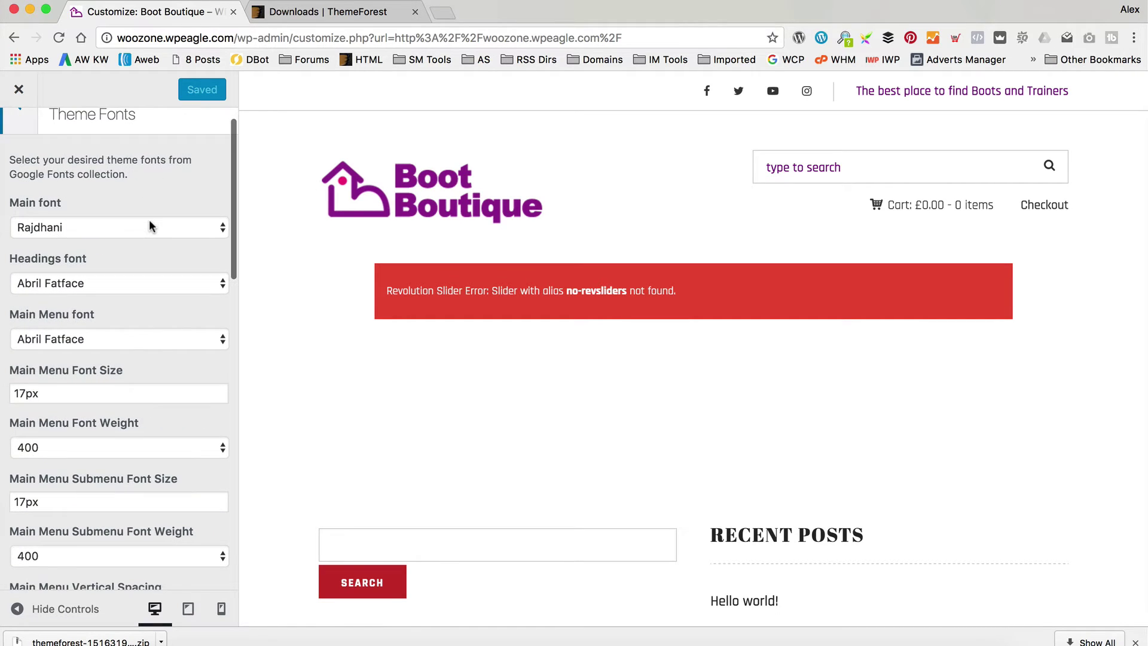
left_click(149, 226)
scroll(149, 226, "down", 20)
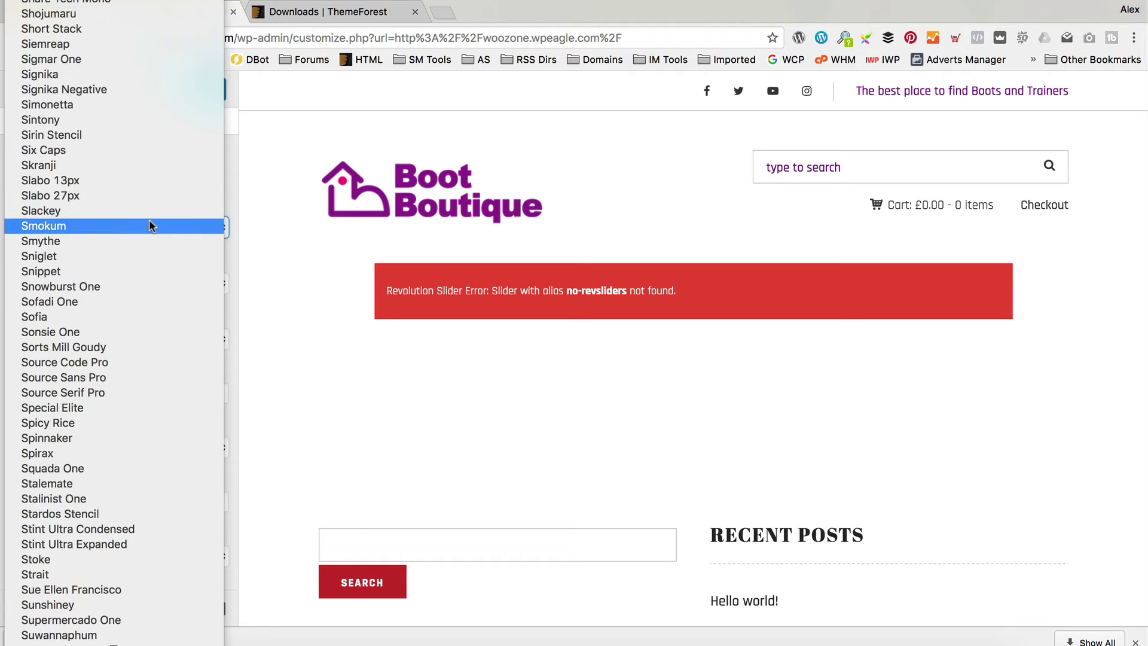
scroll(151, 226, "up", 10)
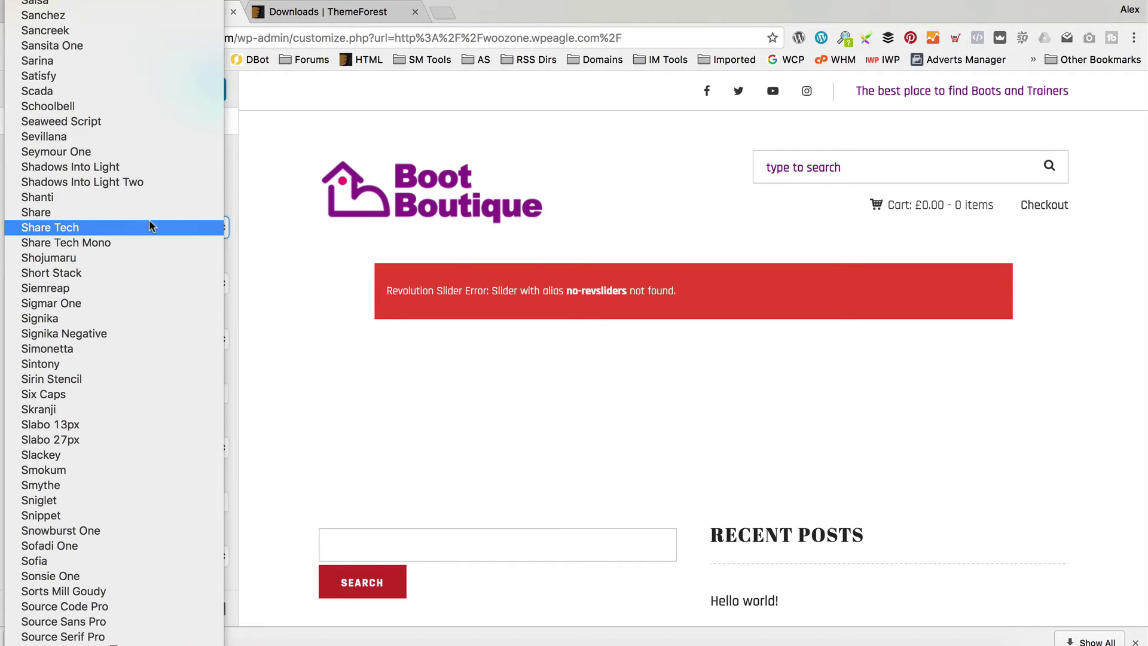
scroll(151, 225, "up", 5)
scroll(151, 225, "down", 20)
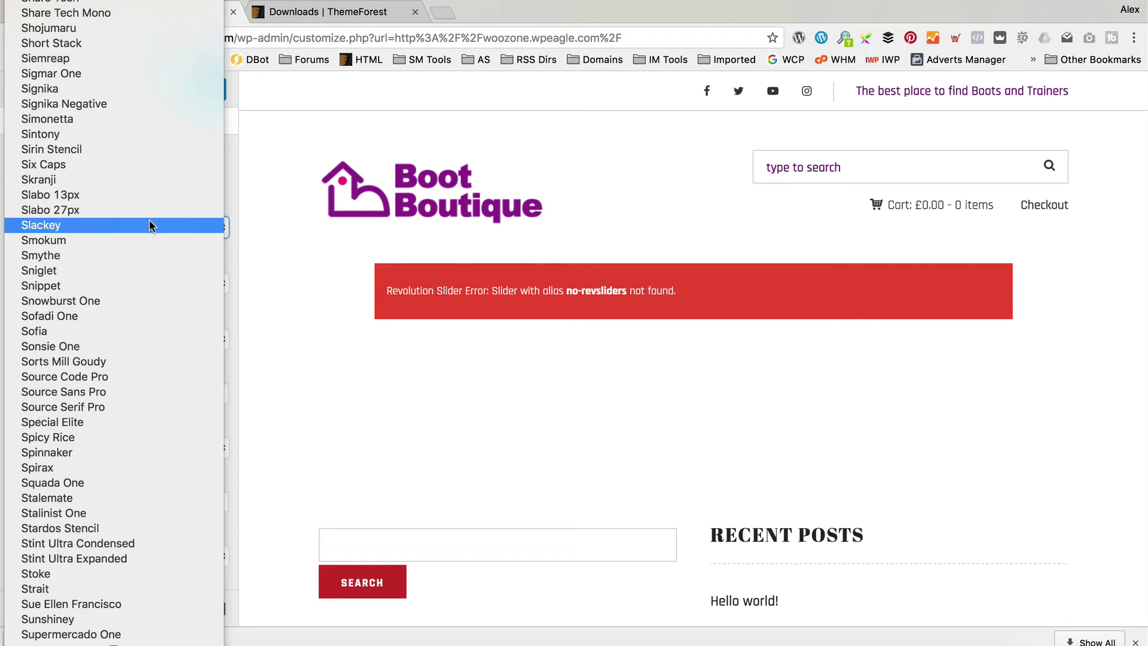
scroll(149, 220, "up", 20)
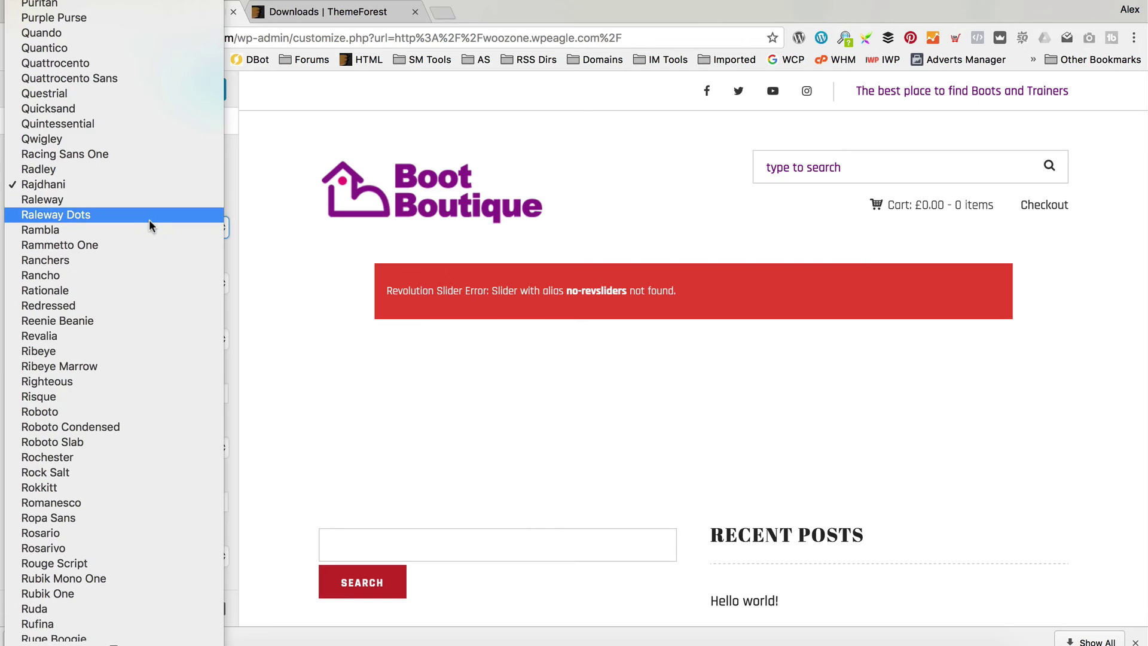
scroll(149, 220, "up", 8)
scroll(149, 220, "up", 10)
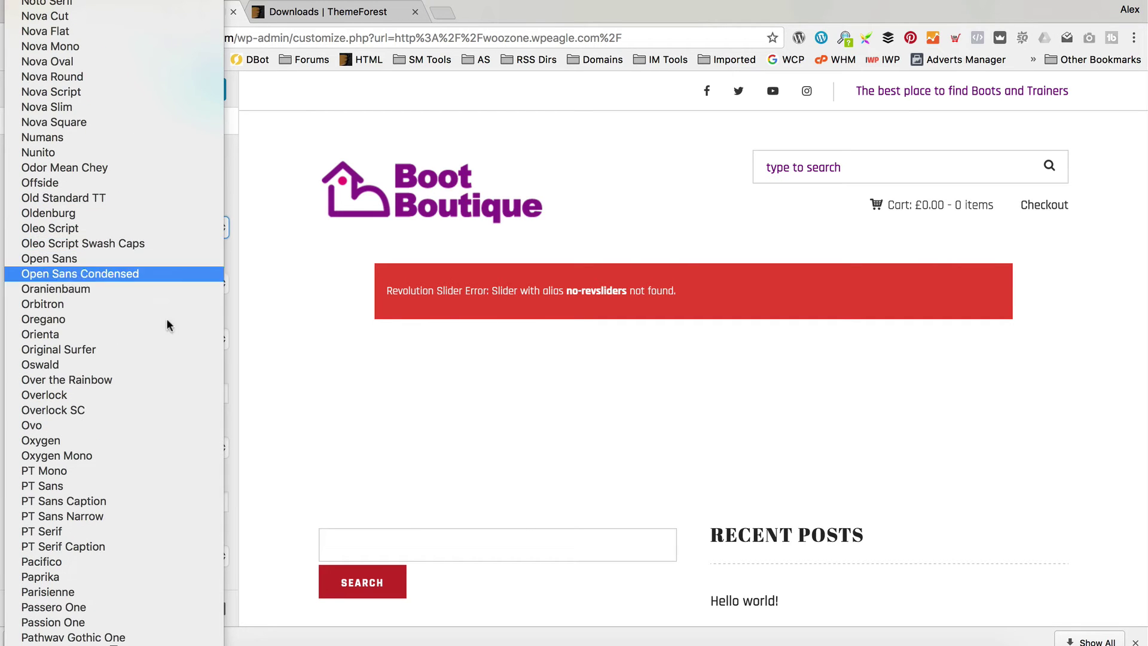
left_click(133, 258)
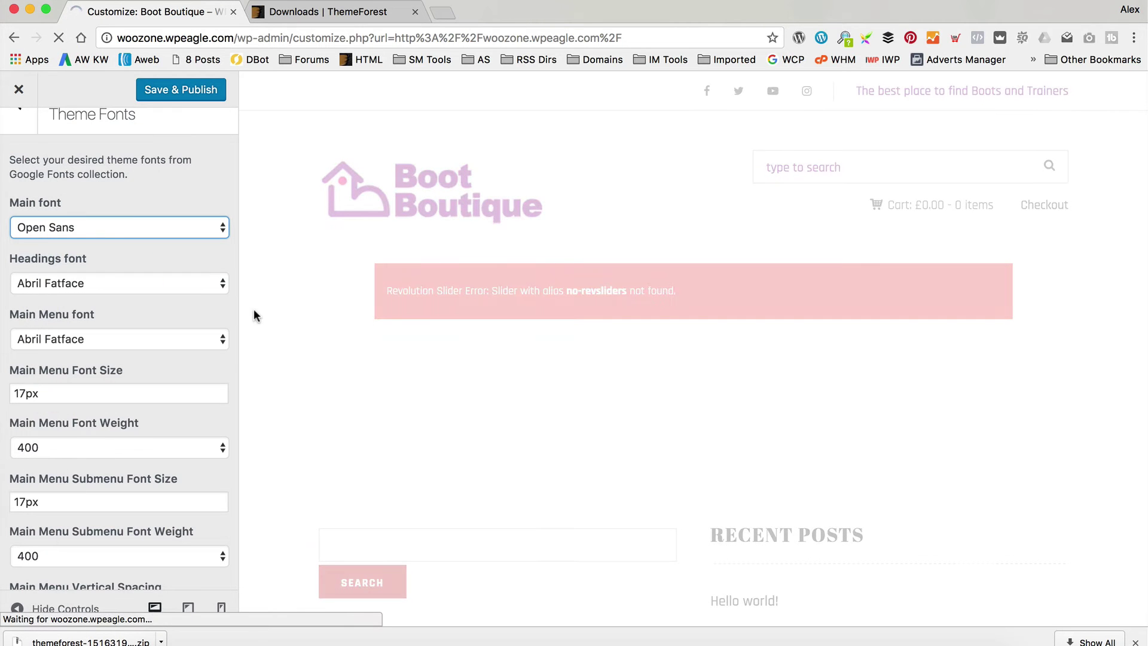
Set the headings font to Open Sans.
left_click(193, 284)
scroll(194, 285, "down", 10)
scroll(193, 284, "down", 20)
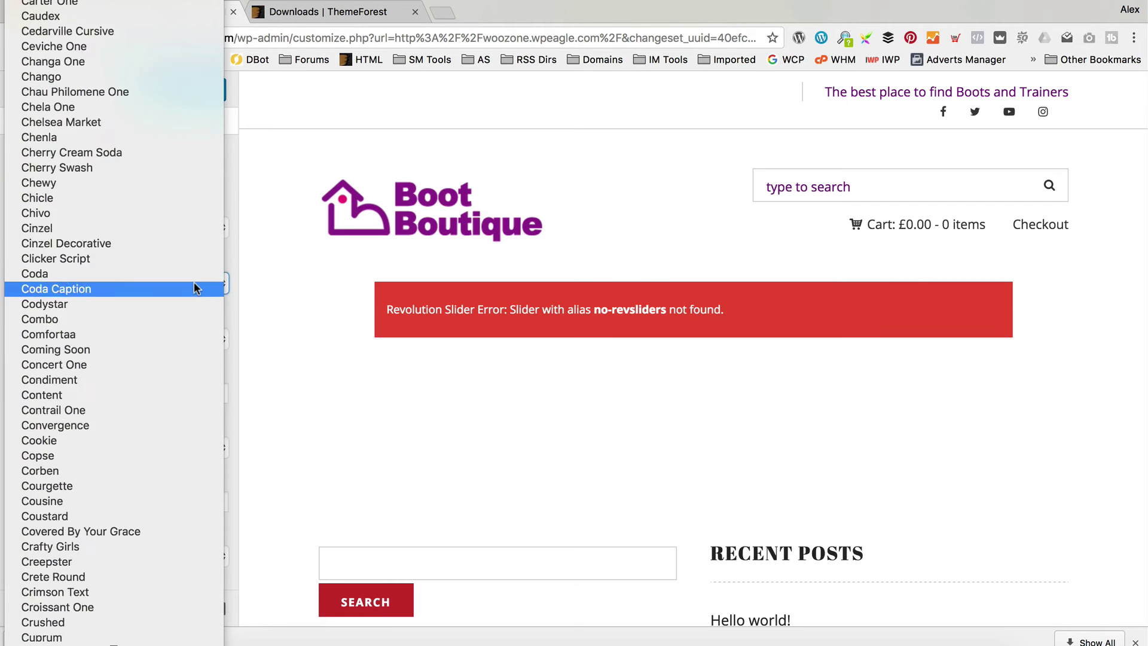
scroll(194, 286, "down", 20)
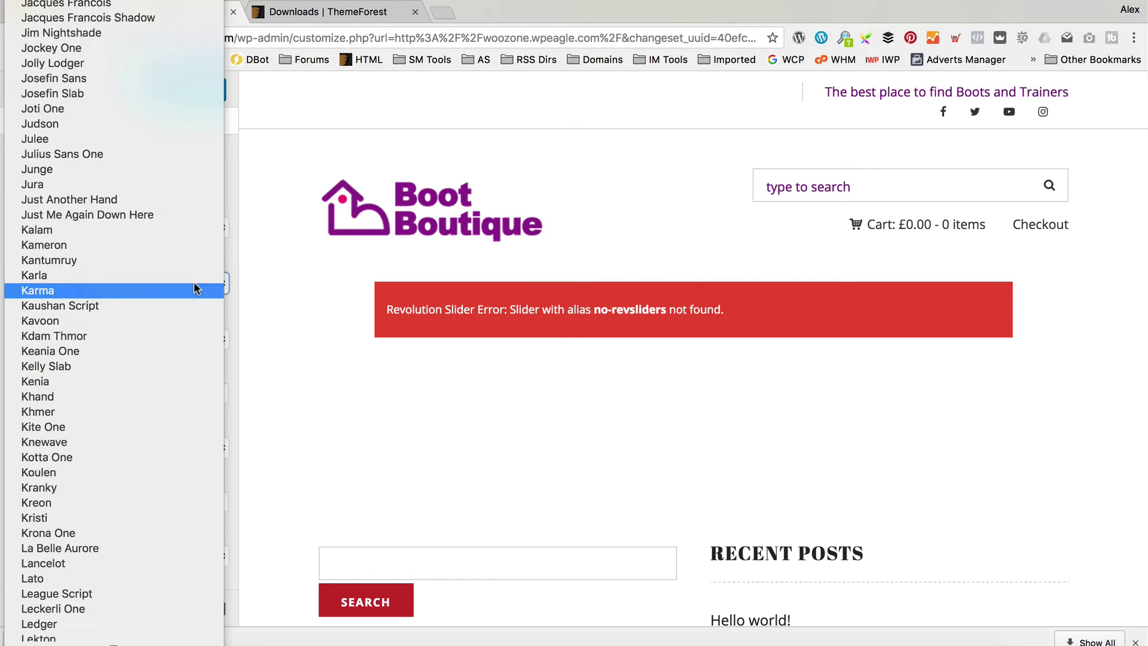
scroll(194, 285, "down", 10)
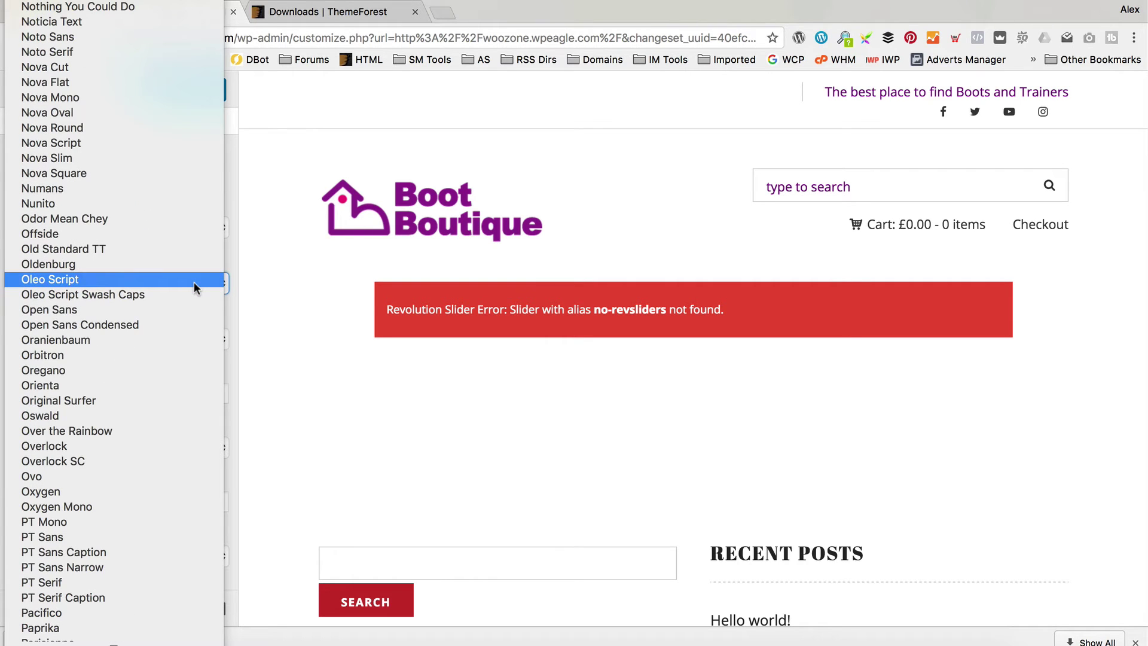
left_click(169, 307)
Set the main menu font to Open Sans.
scroll(196, 261, "down", 1)
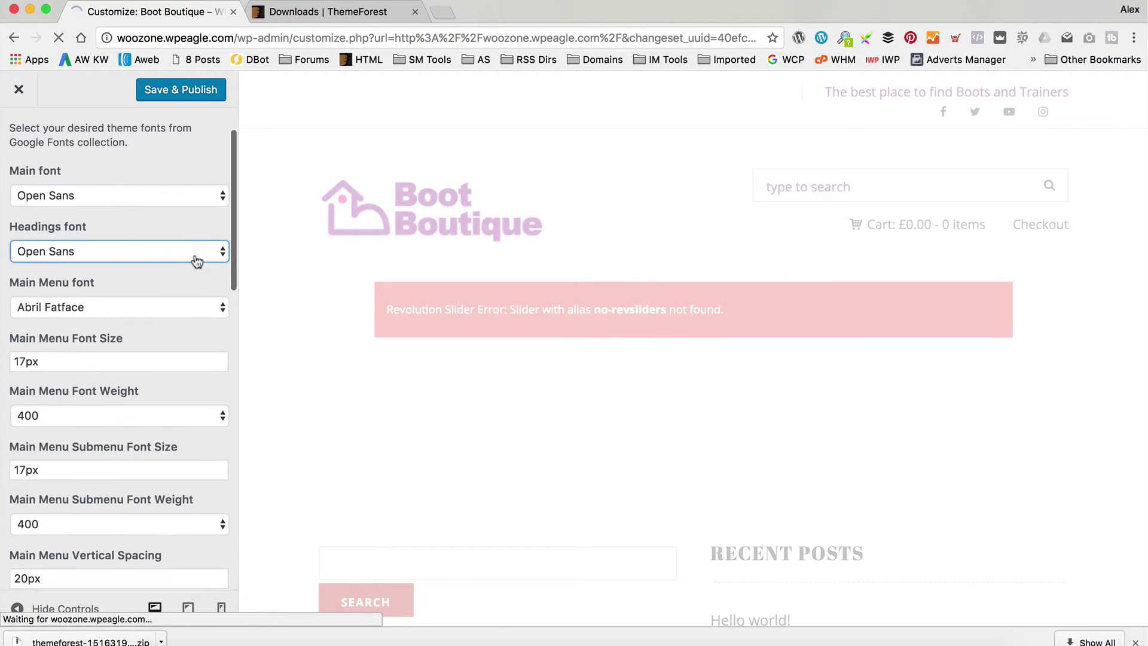
left_click(183, 309)
scroll(183, 297, "down", 20)
scroll(183, 297, "down", 15)
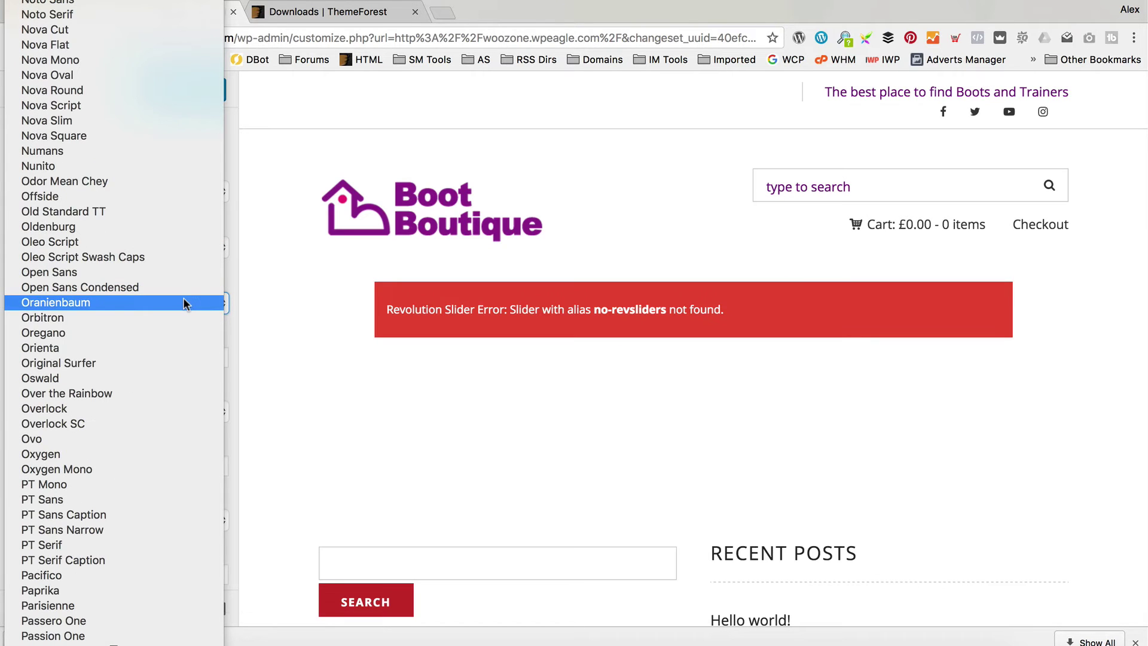
scroll(177, 306, "down", 2)
scroll(177, 299, "up", 3)
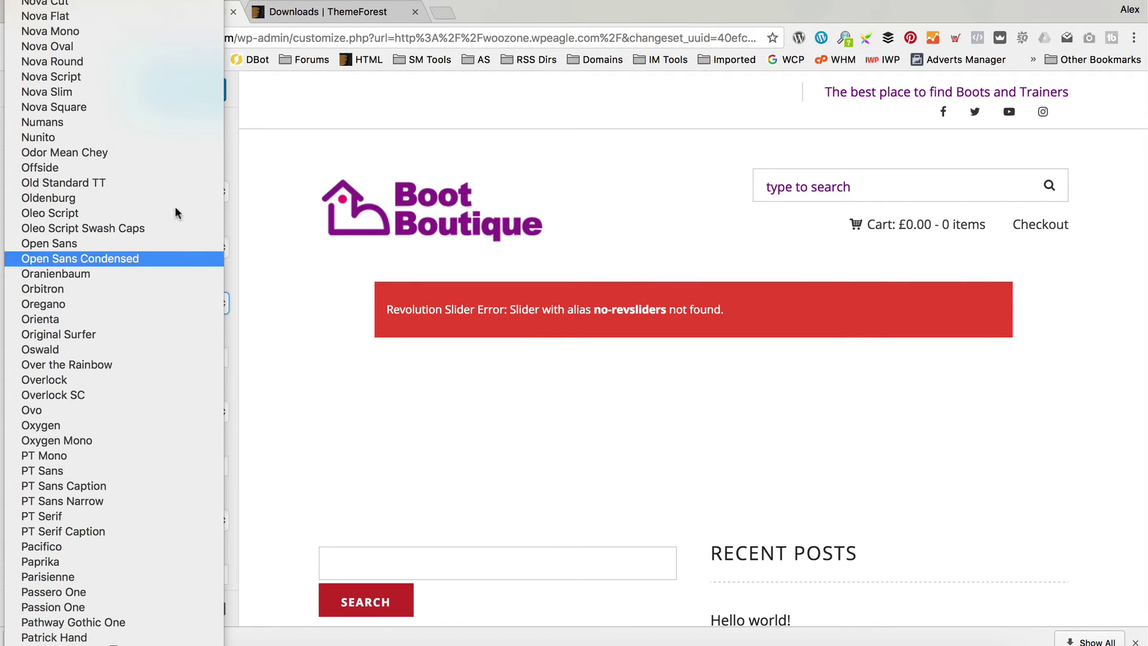
left_click(170, 243)
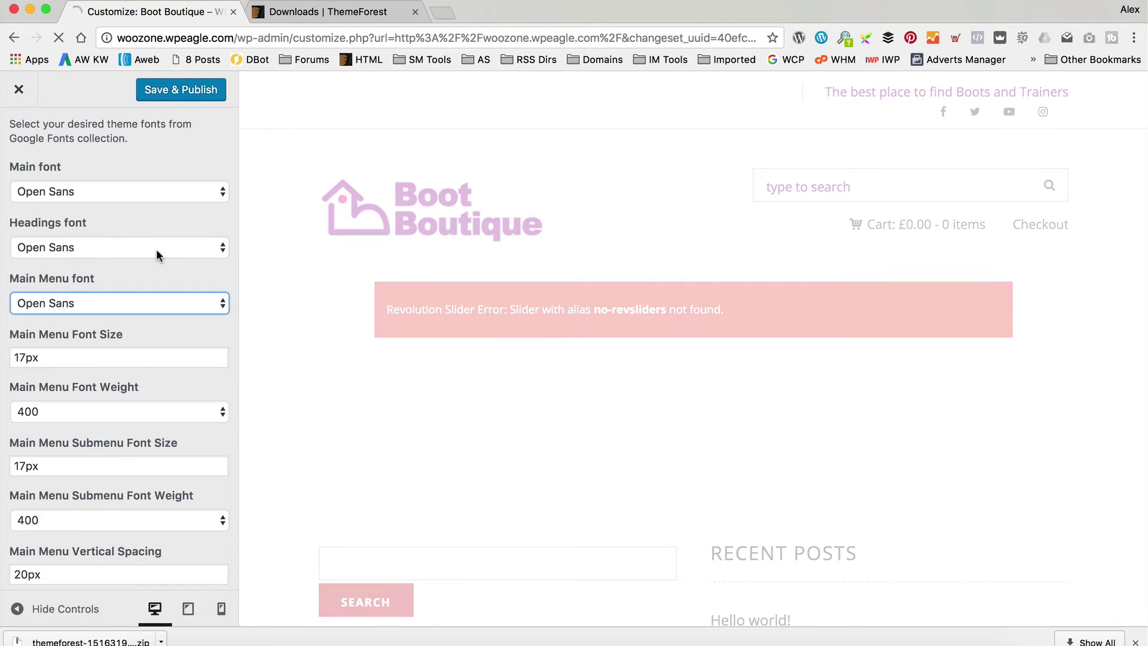
Review the remaining font size and weight settings, then save and publish the fonts and return to the section list.
scroll(156, 249, "down", 2)
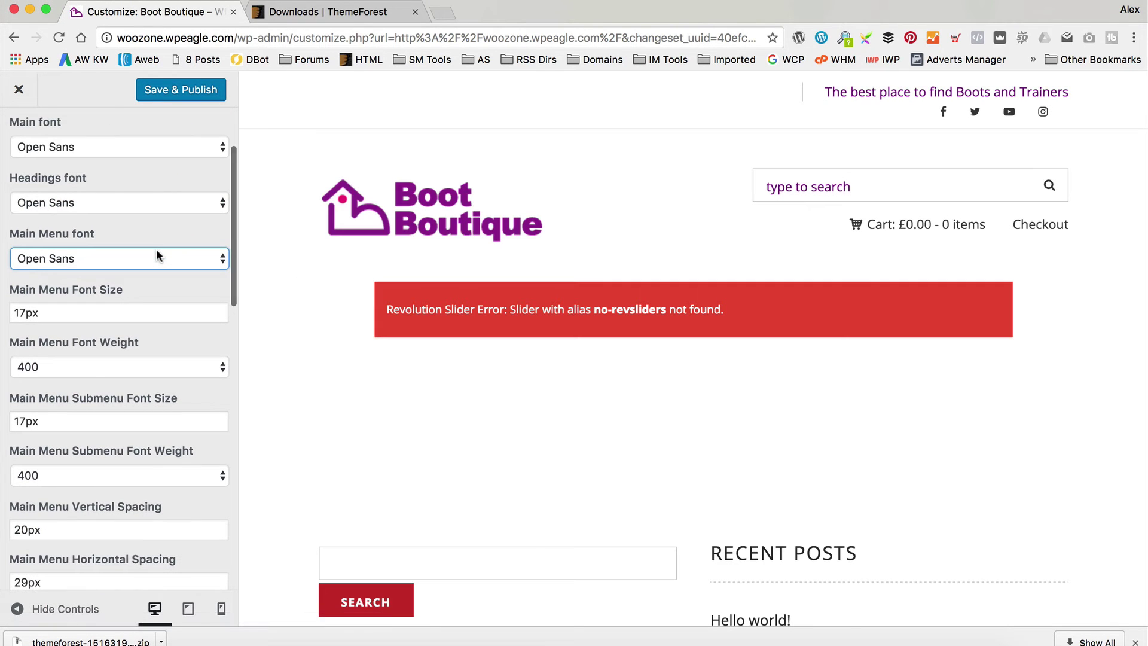
scroll(110, 304, "down", 15)
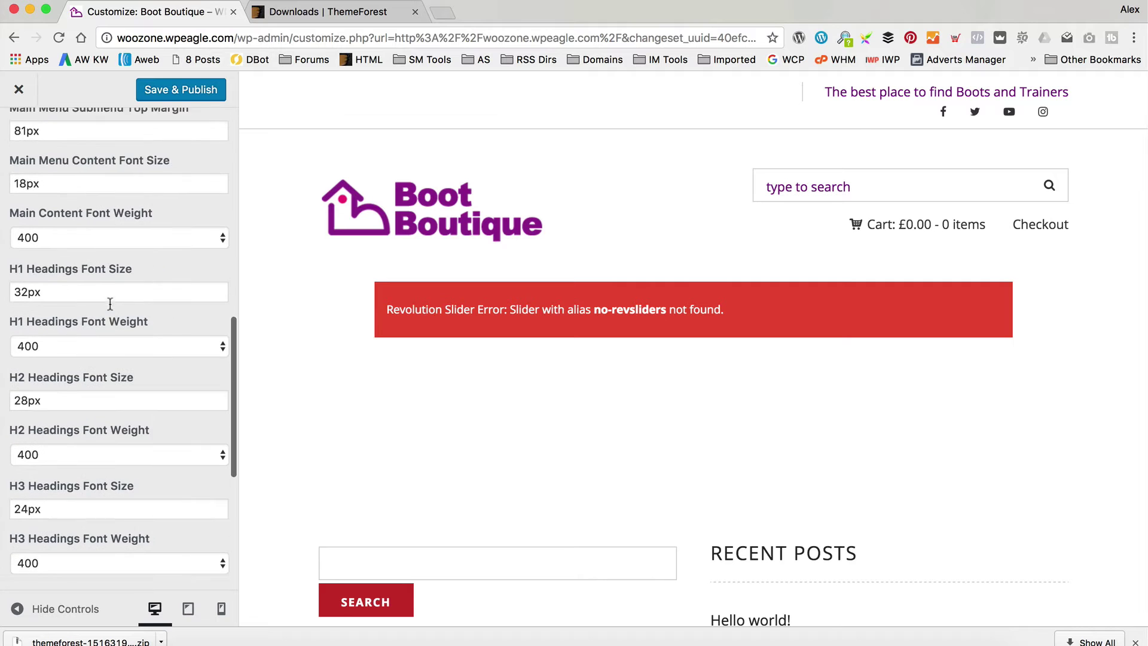
scroll(110, 303, "up", 15)
left_click(182, 89)
left_click(18, 143)
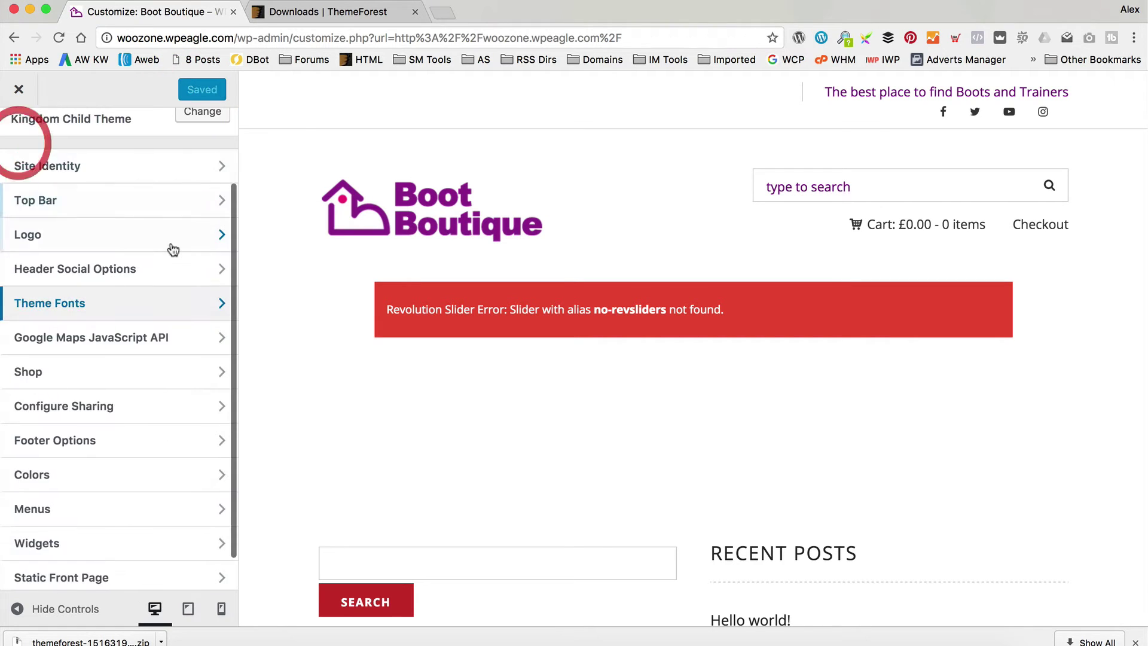
Look through the Shop section's product display settings and return to the section list.
scroll(180, 239, "down", 2)
left_click(168, 346)
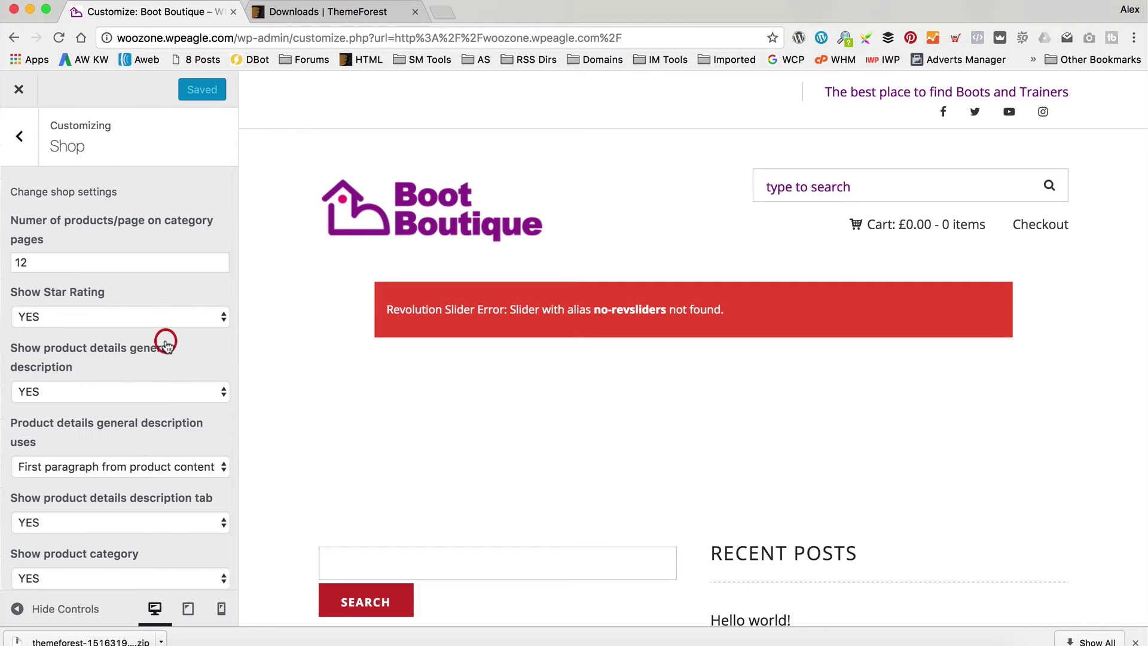
scroll(178, 299, "down", 3)
scroll(178, 298, "up", 3)
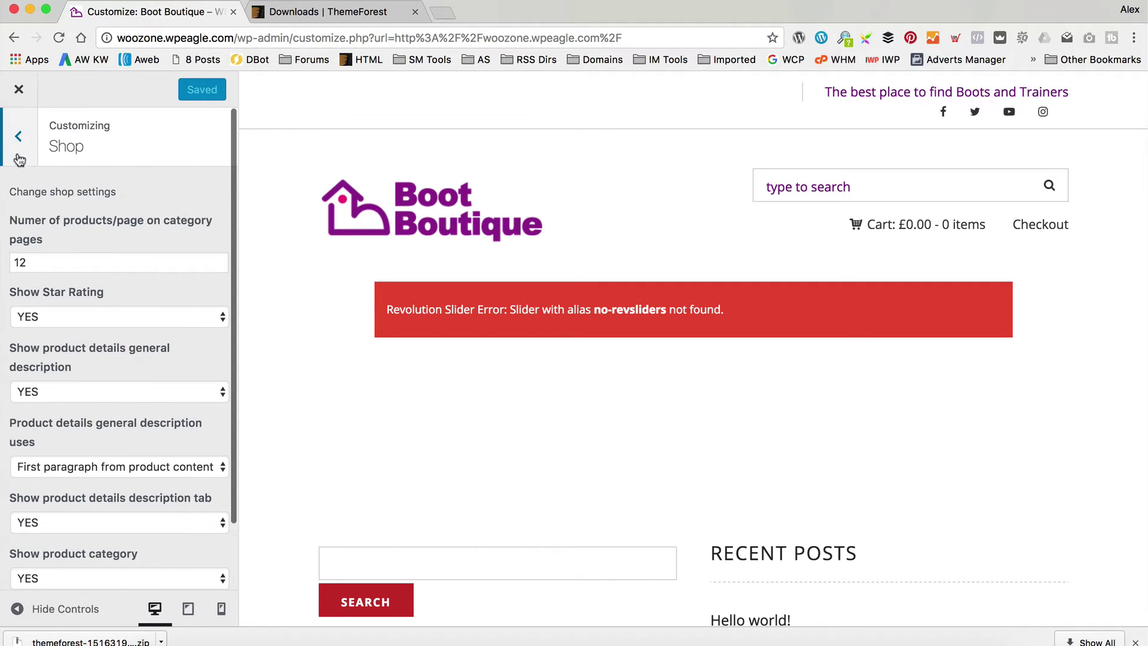
left_click(17, 140)
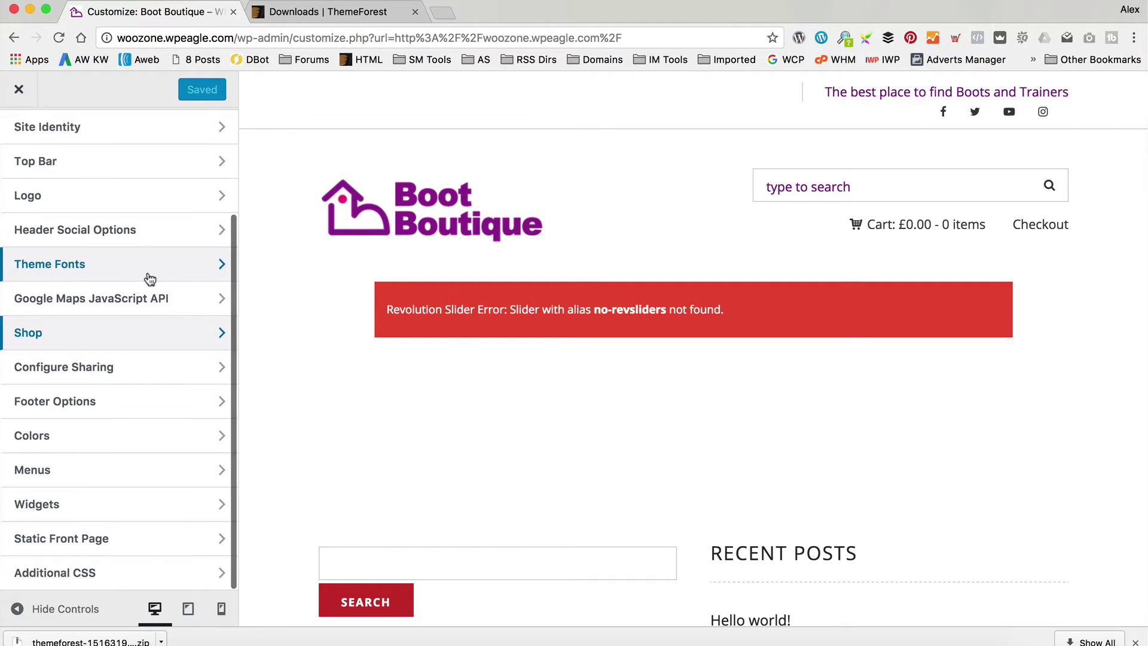
Check the Static Front Page settings and the available front page choices, return to the section list and close the Customizer.
left_click(144, 541)
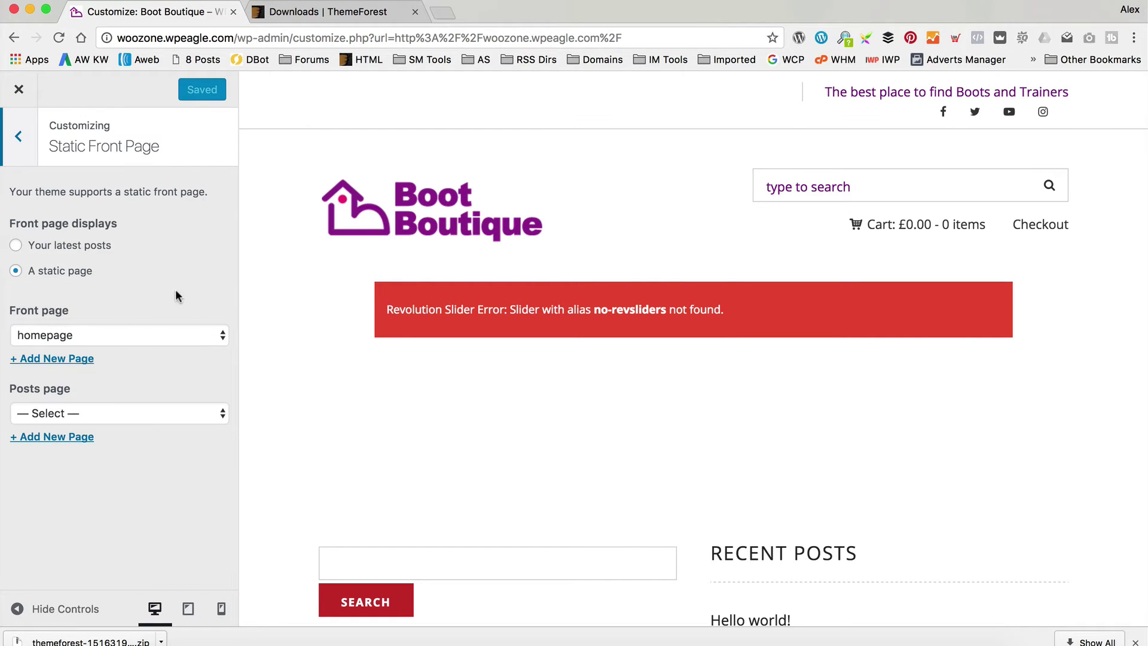
left_click(154, 335)
left_click(151, 333)
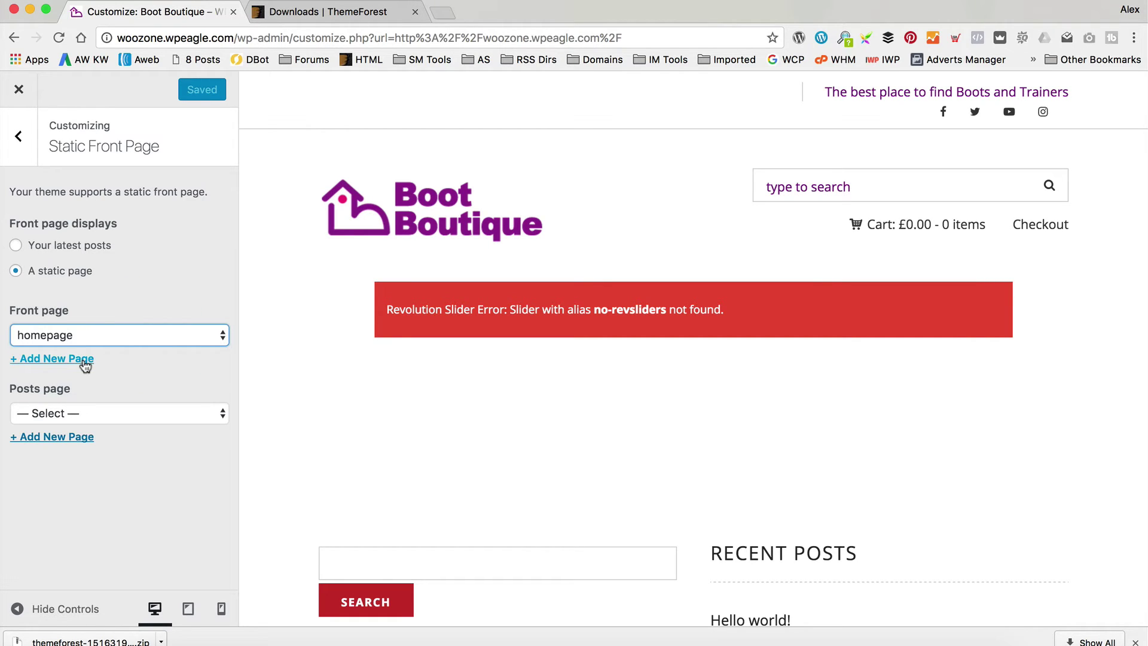
left_click(120, 334)
left_click(19, 136)
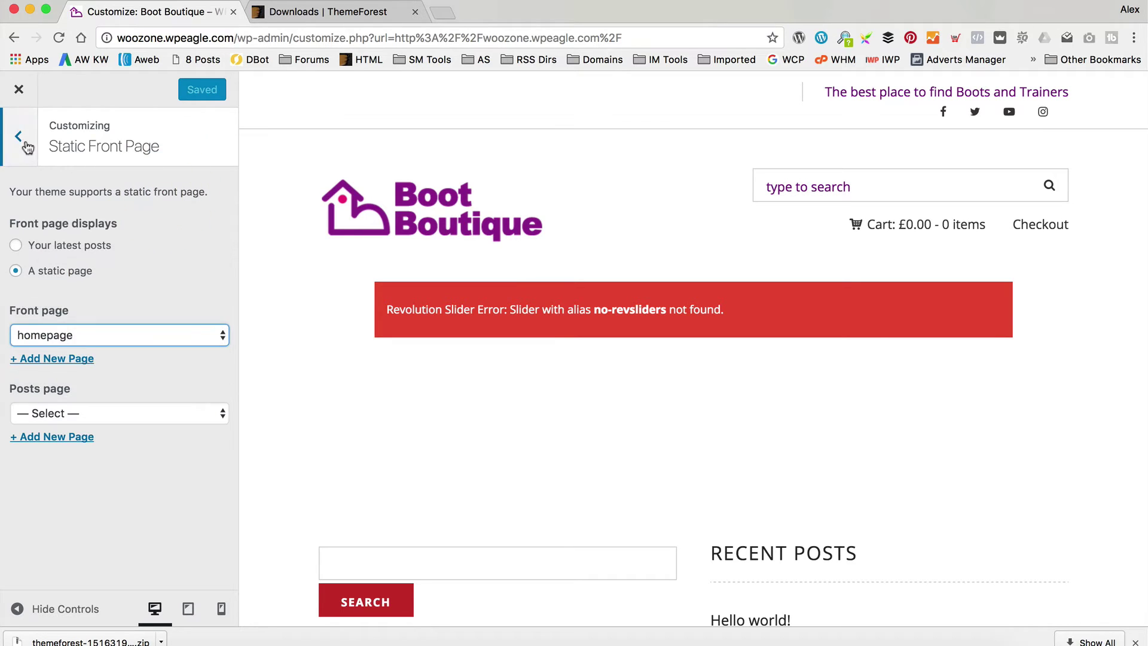
left_click(19, 137)
scroll(159, 256, "up", 5)
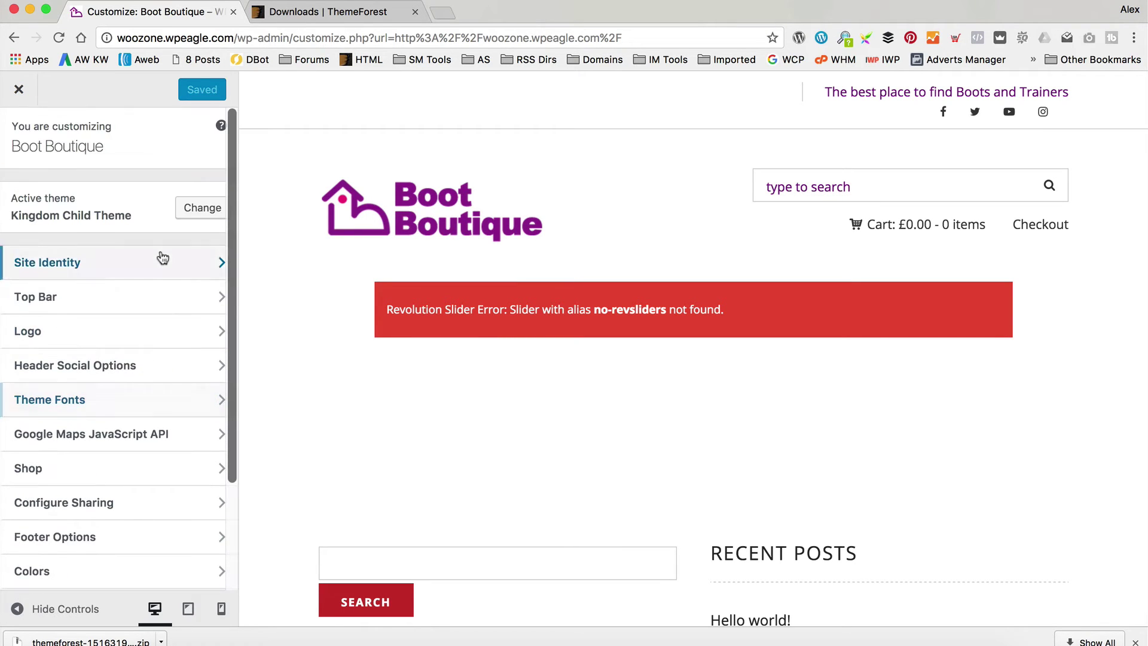
left_click(19, 89)
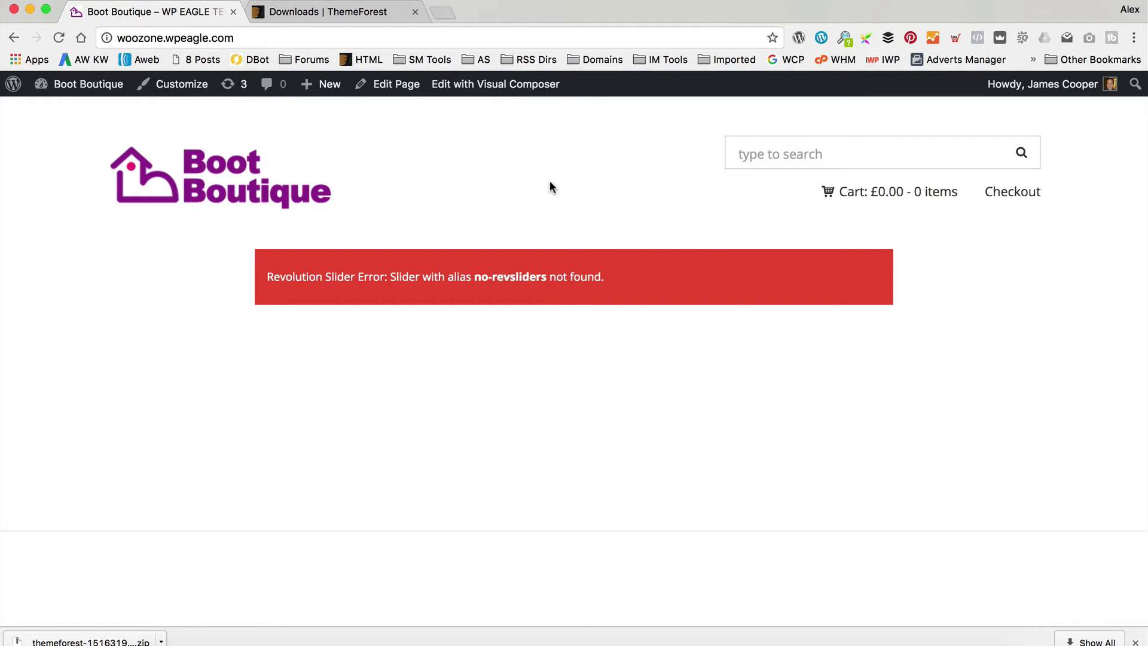
Go to the dashboard's menu management page and create a new menu named Main Menu.
mouse_move(79, 94)
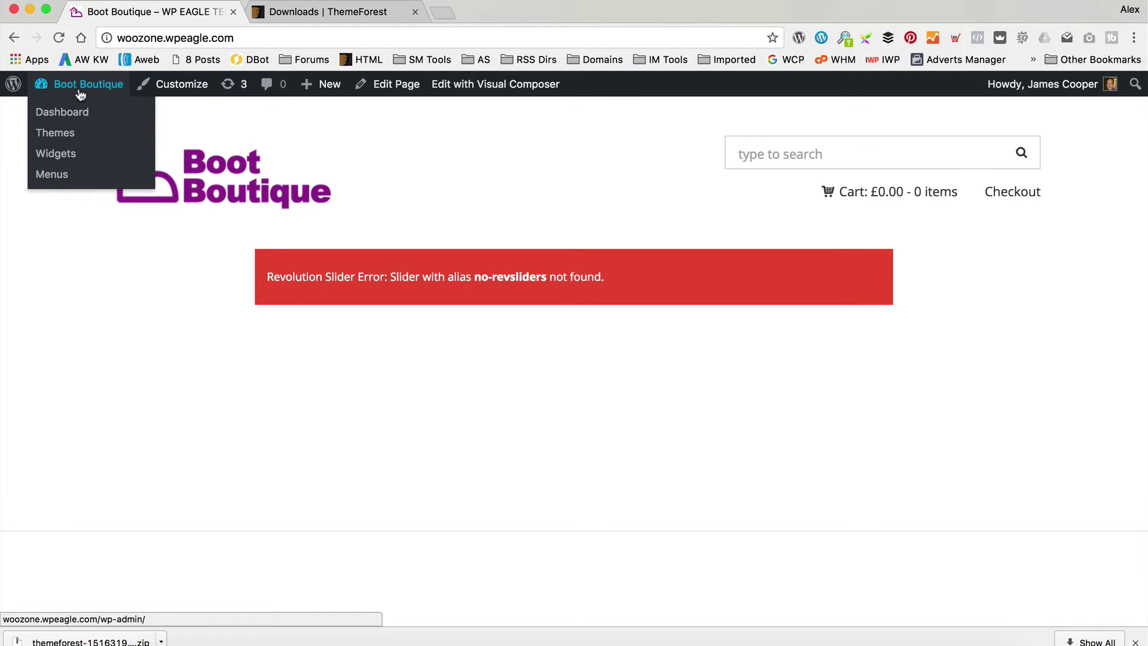
left_click(78, 114)
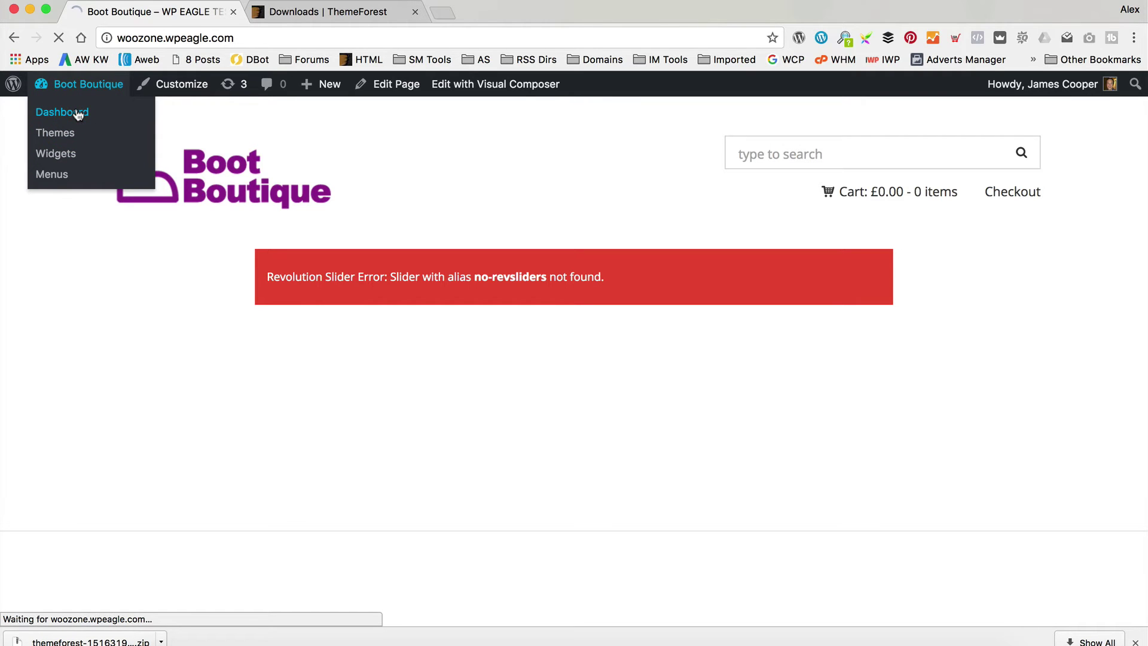
scroll(71, 252, "down", 2)
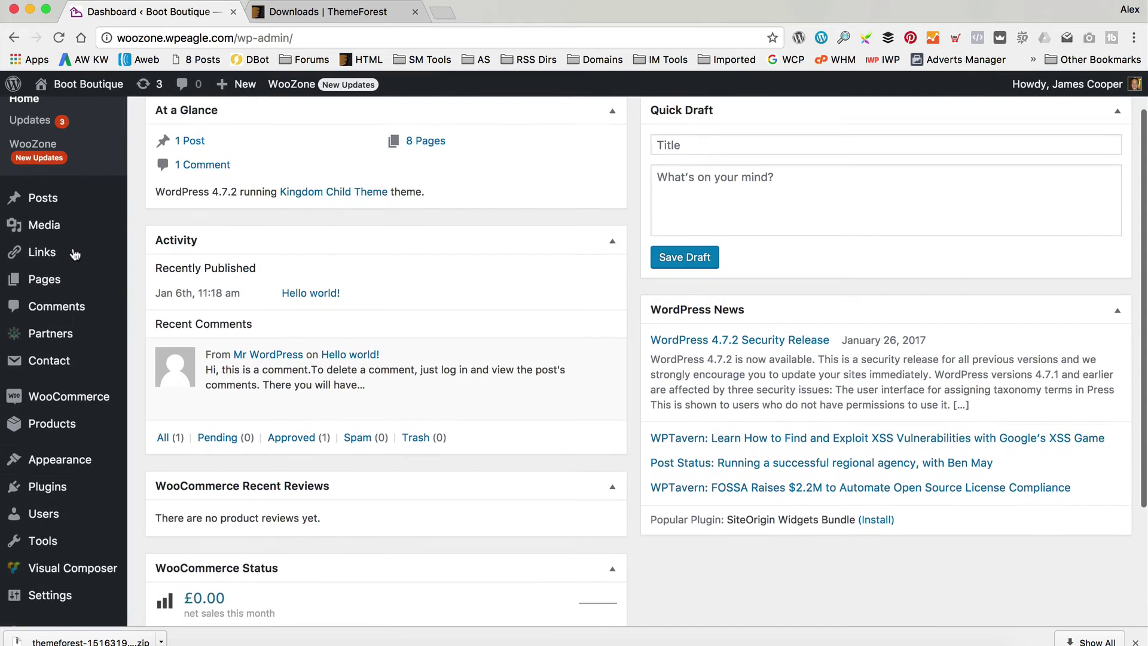
mouse_move(82, 462)
left_click(206, 528)
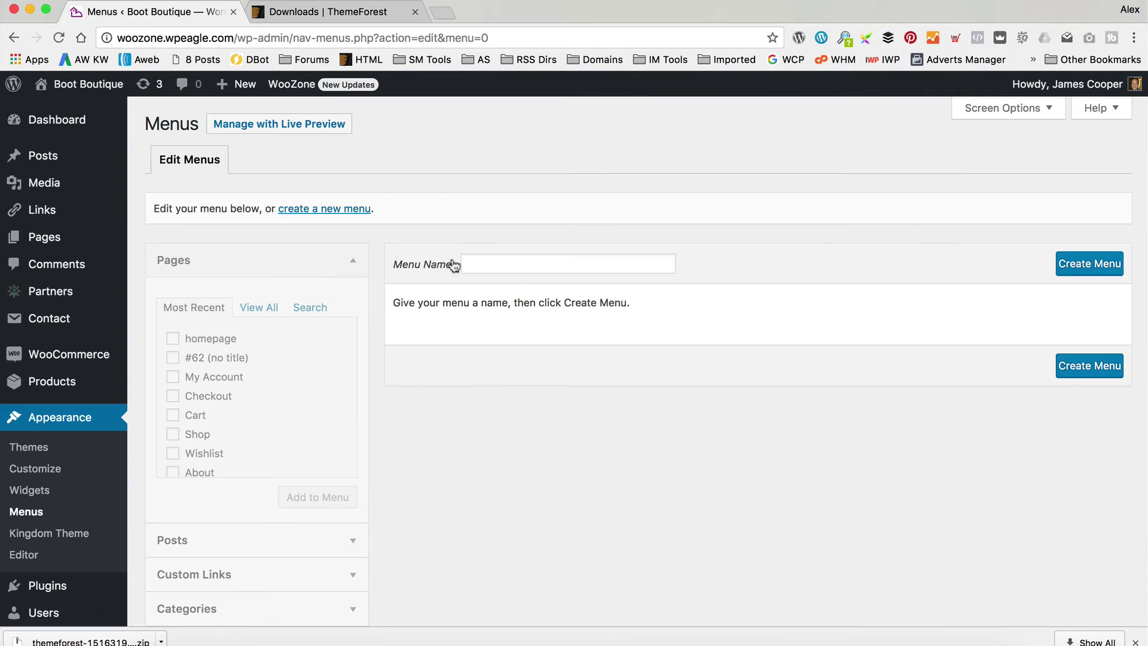
left_click(527, 258)
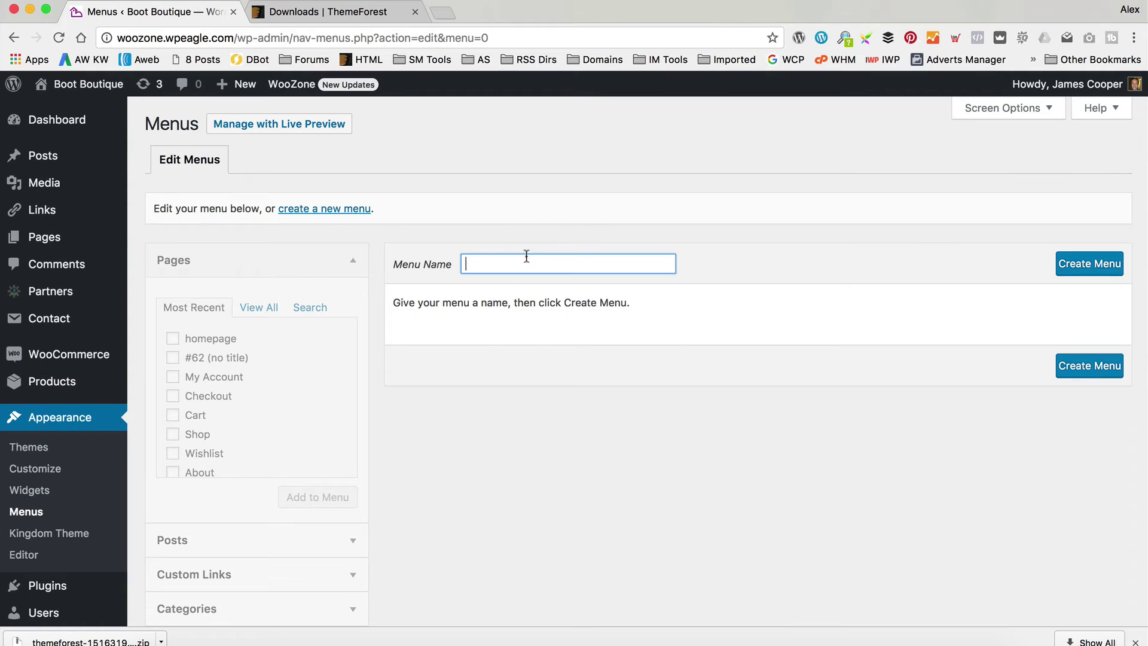
type("Main Menu")
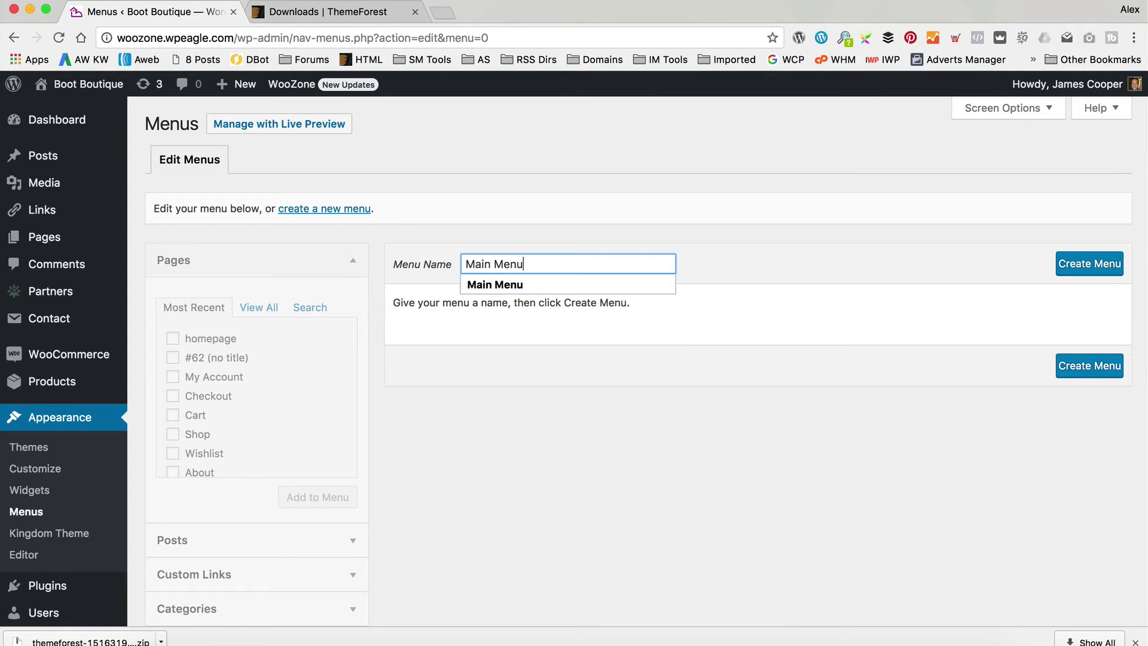
left_click(1102, 265)
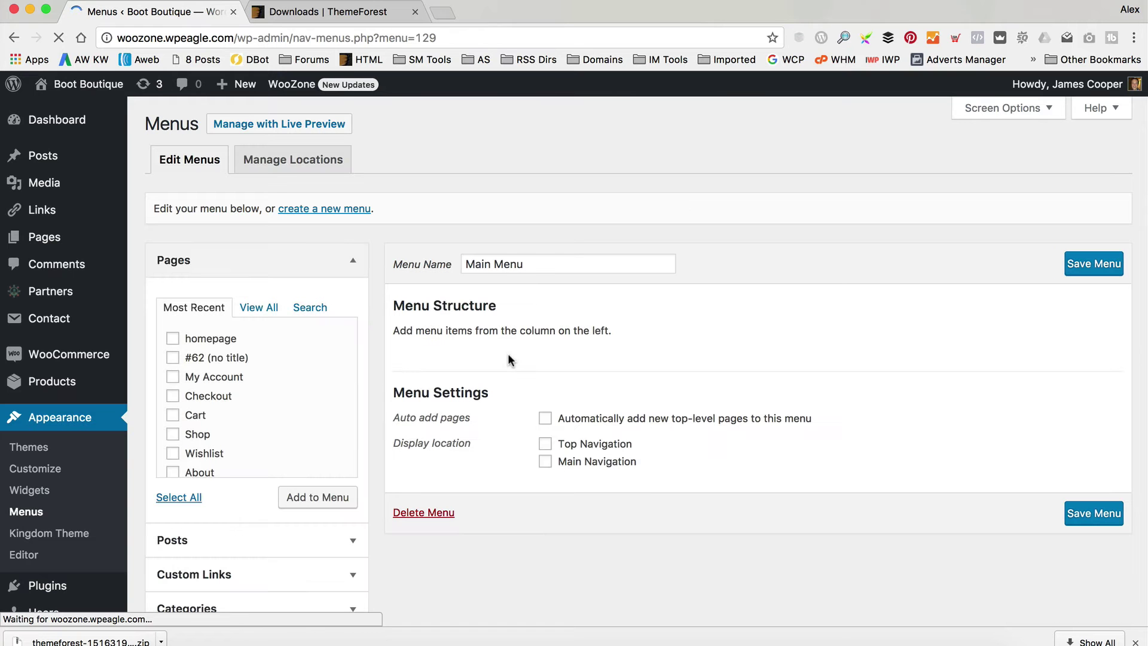
Enable the Product Categories box in the menu editor's screen options.
scroll(302, 312, "down", 3)
scroll(302, 311, "up", 5)
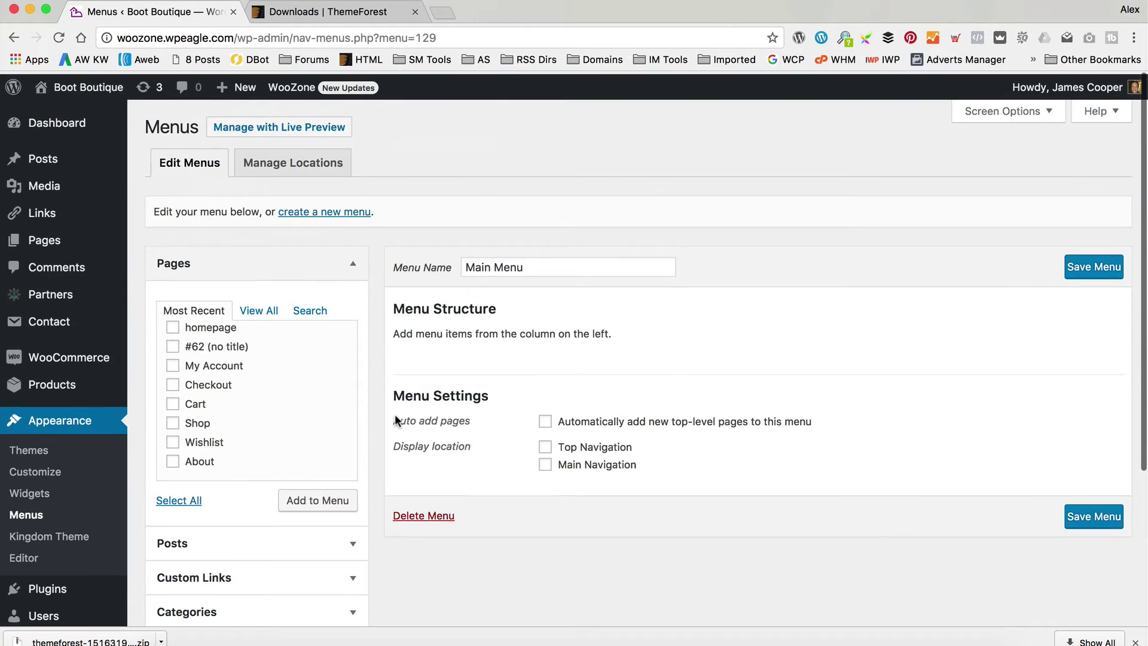
scroll(287, 326, "down", 3)
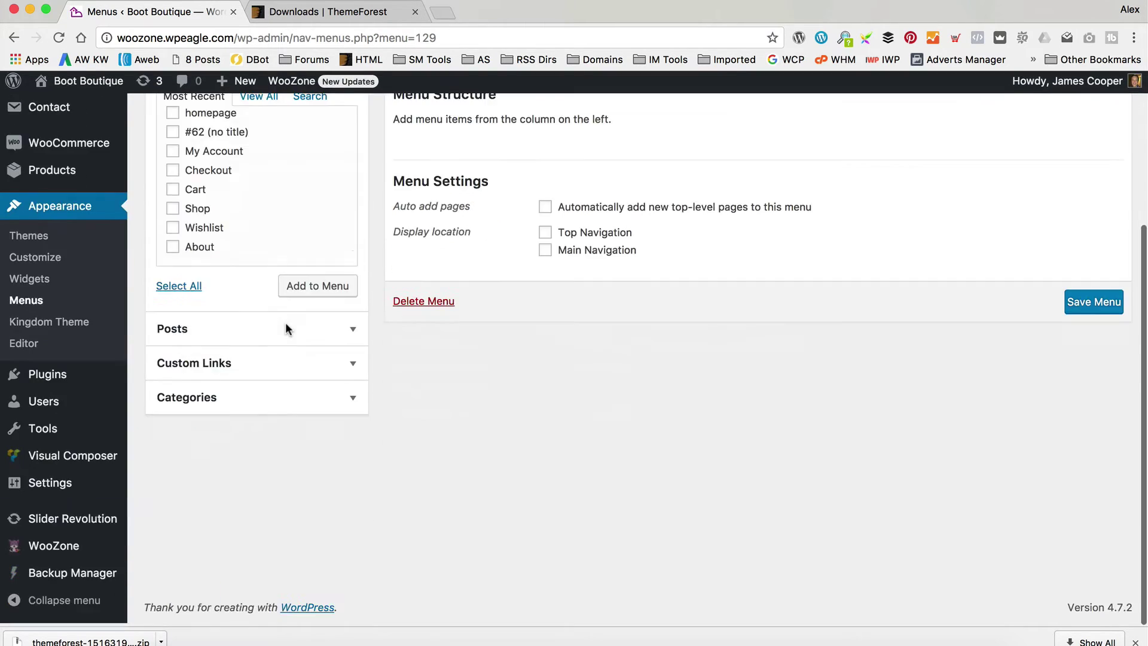
scroll(238, 387, "up", 3)
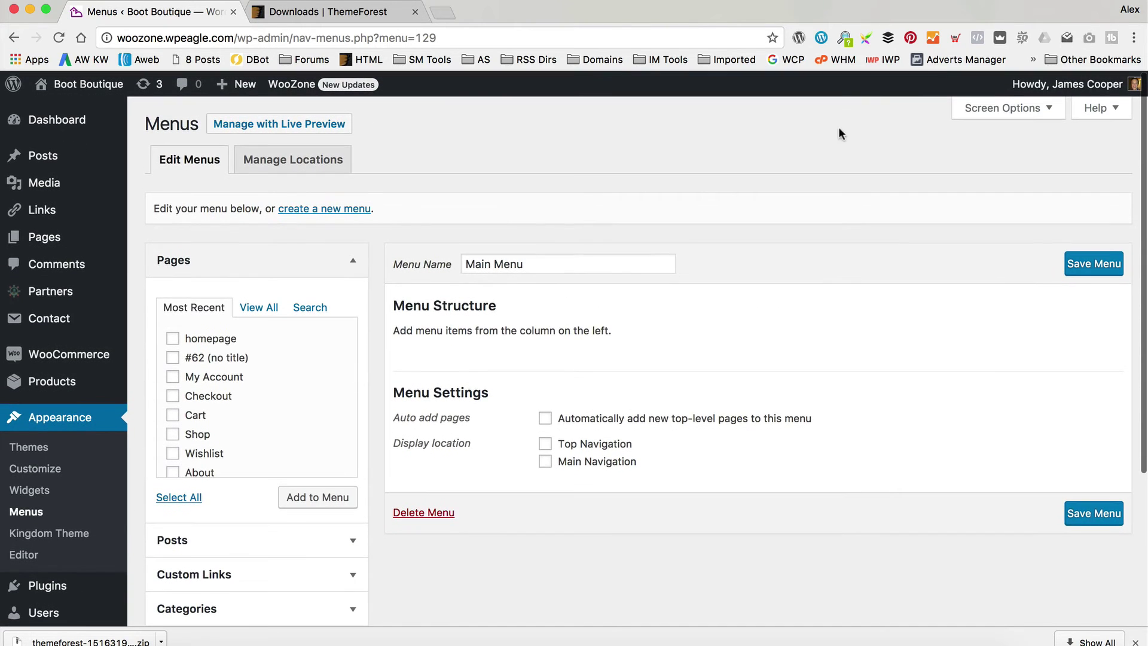
left_click(1016, 114)
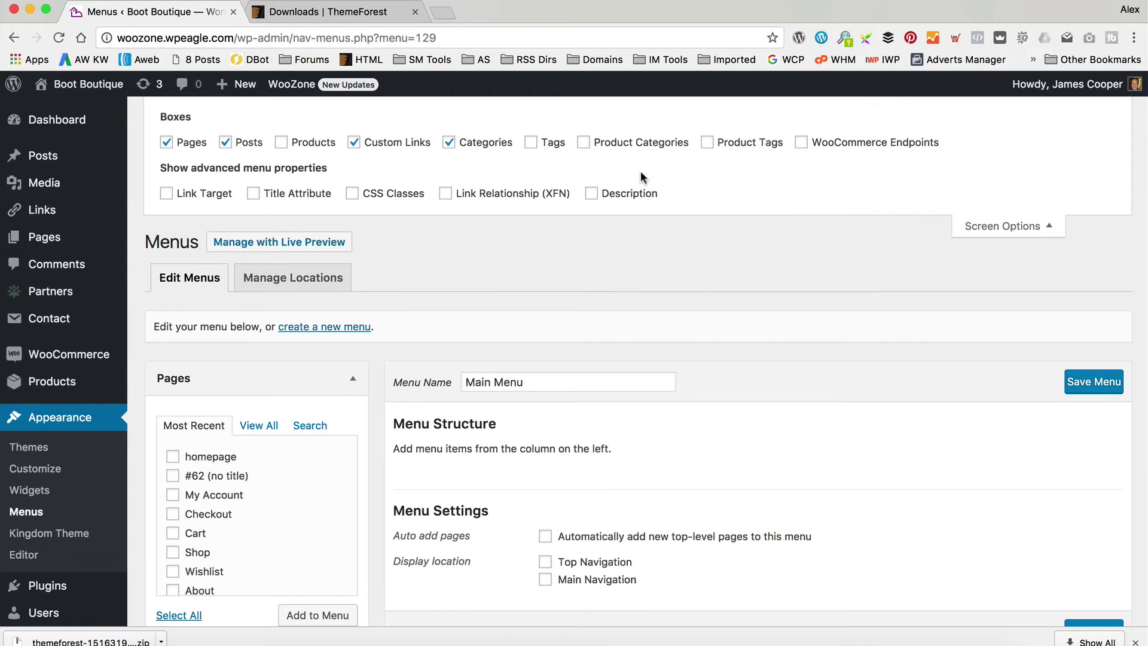
left_click(585, 143)
Add the Adidas Trainers and Nike Trainers product categories to Main Menu.
scroll(723, 281, "down", 5)
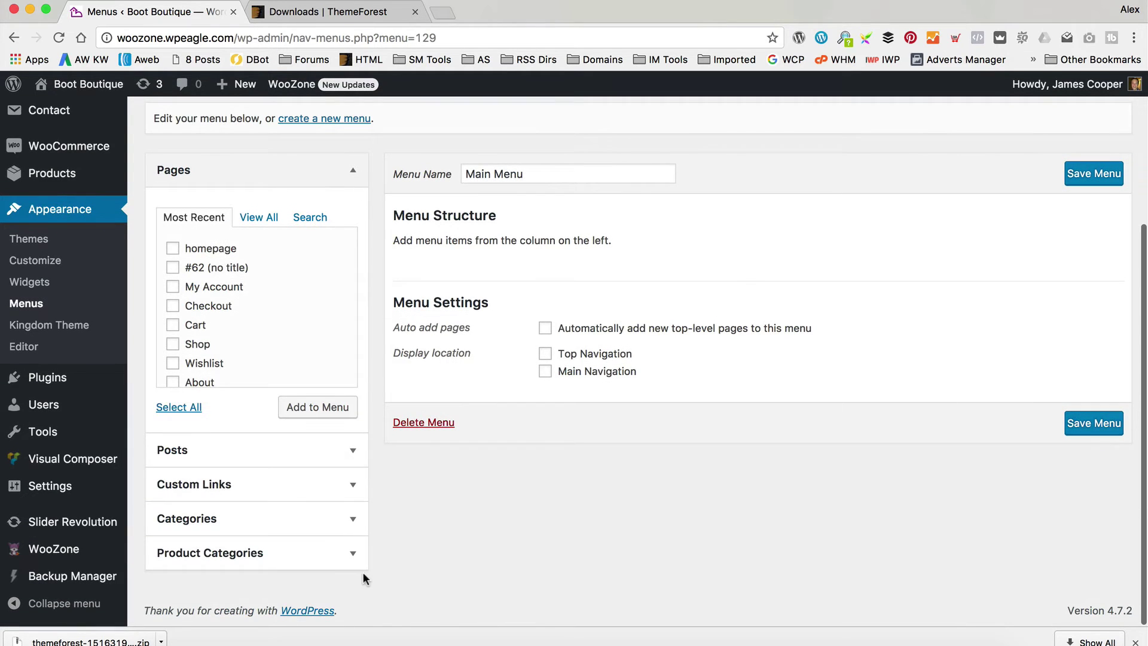
left_click(338, 554)
left_click(172, 385)
left_click(173, 404)
left_click(323, 443)
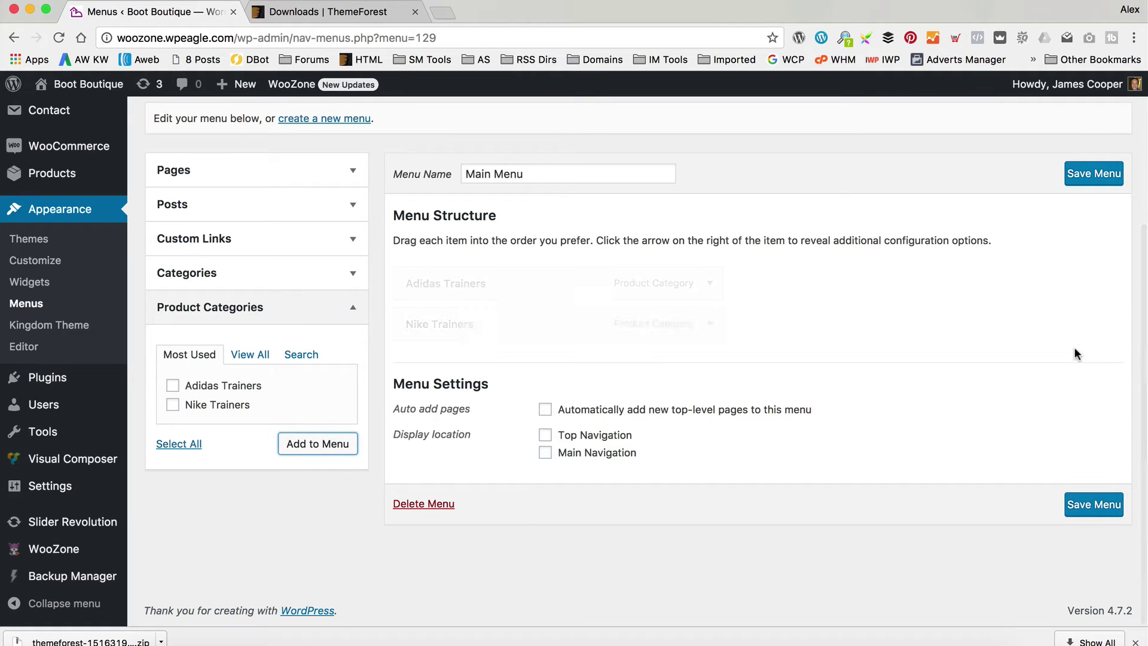
Assign Main Menu to the Main Navigation location, save it and view the site's front end.
left_click(583, 452)
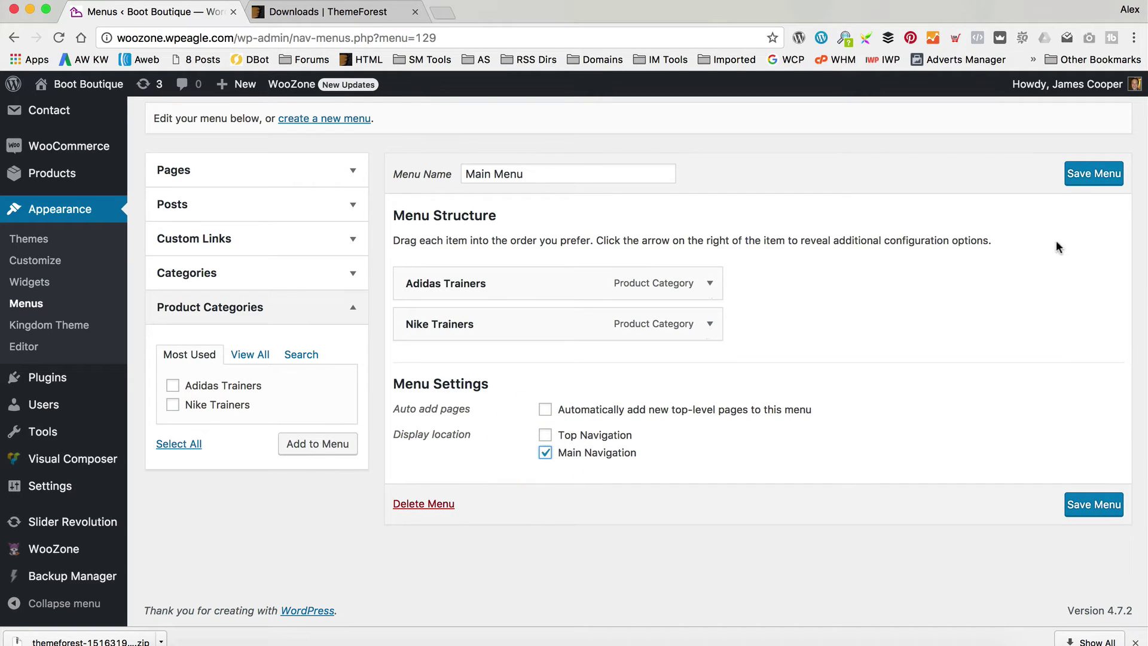
left_click(1097, 174)
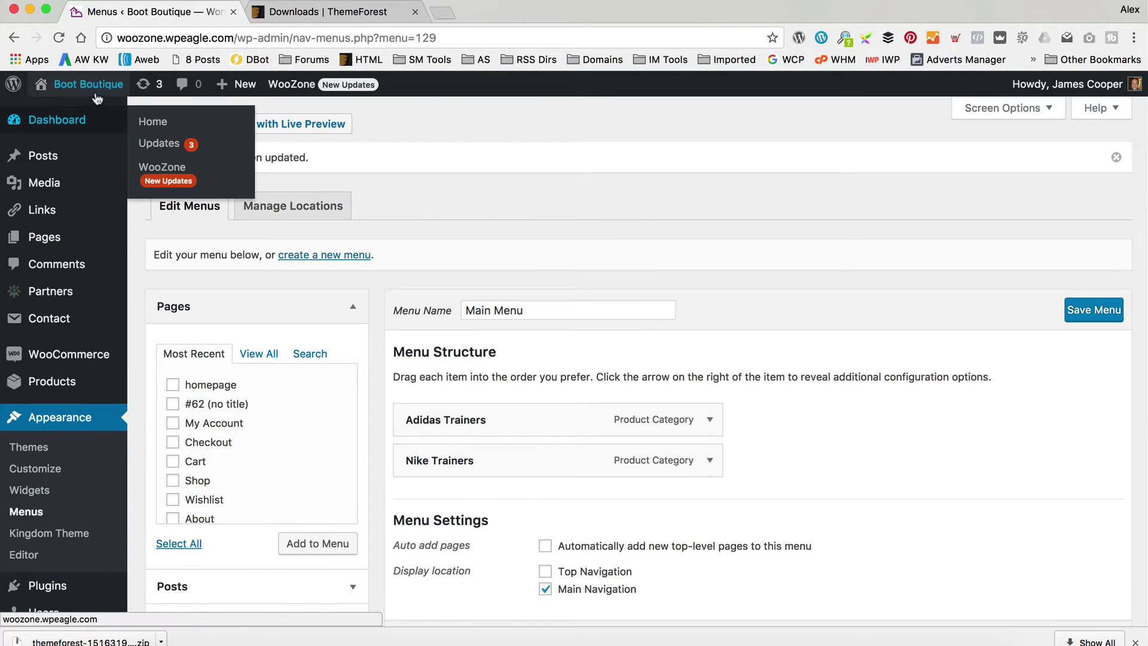
left_click(92, 113)
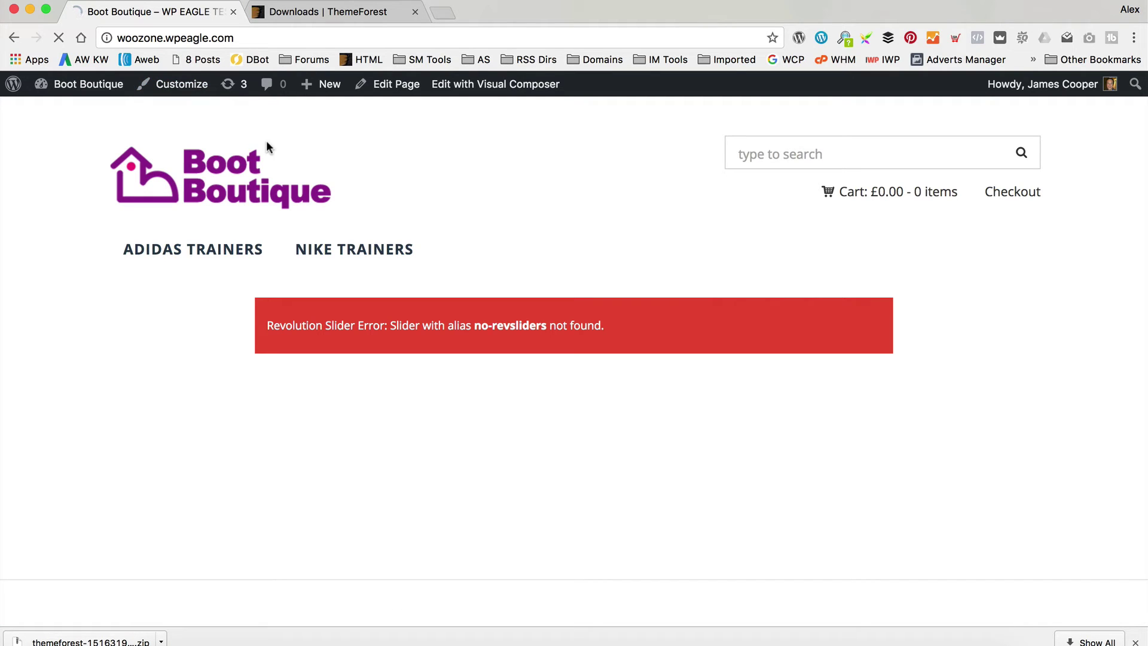
In the Customizer's Colors section, set the primary color to the purple #941293 copied from the color note in Notes.
left_click(177, 86)
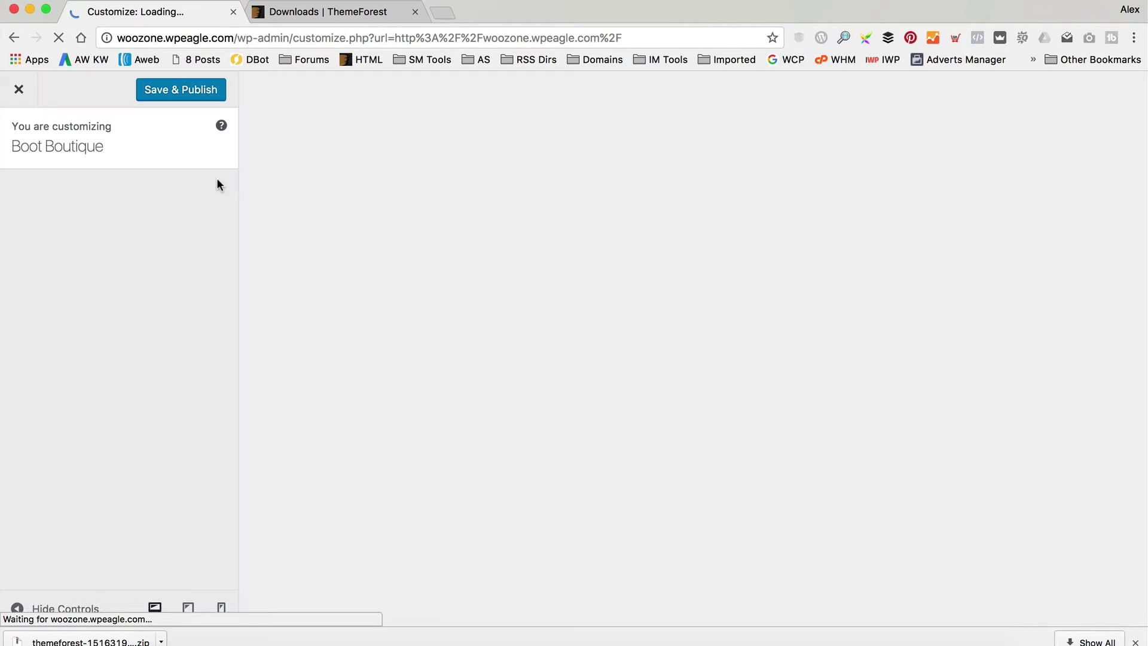
scroll(202, 353, "down", 2)
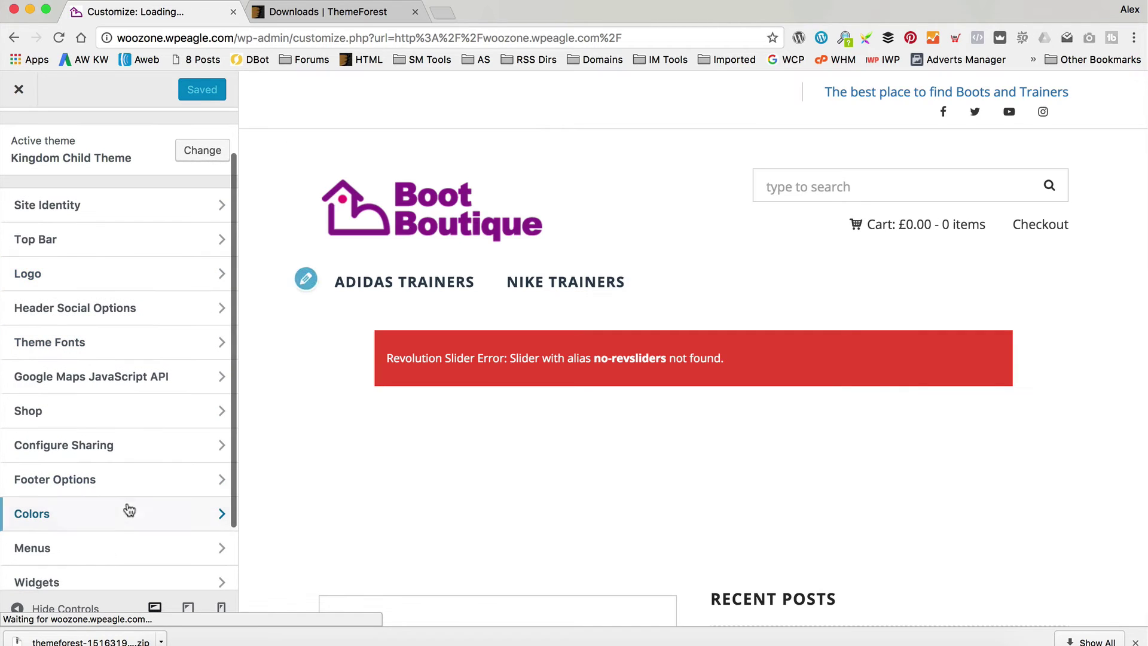
left_click(128, 512)
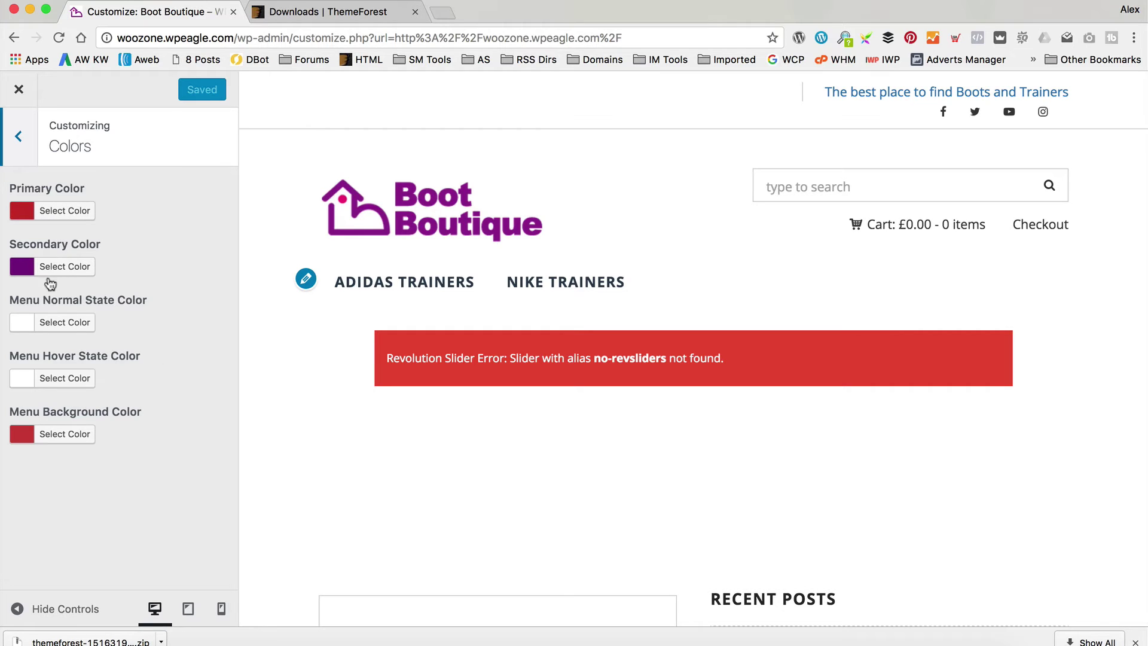
left_click(66, 213)
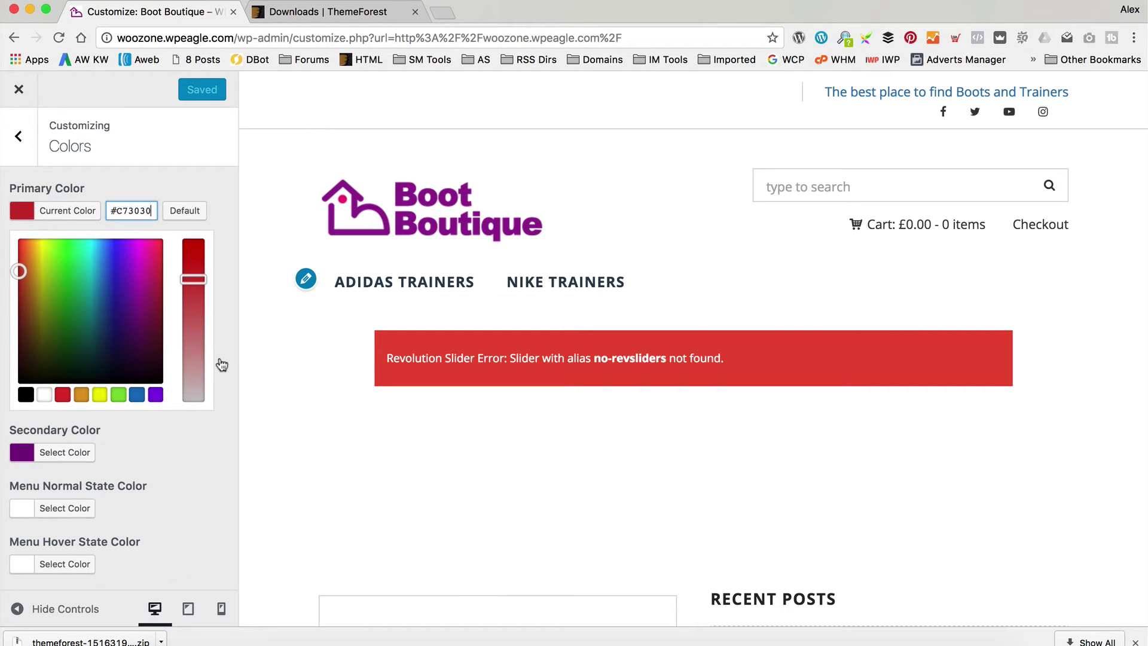
left_click(453, 624)
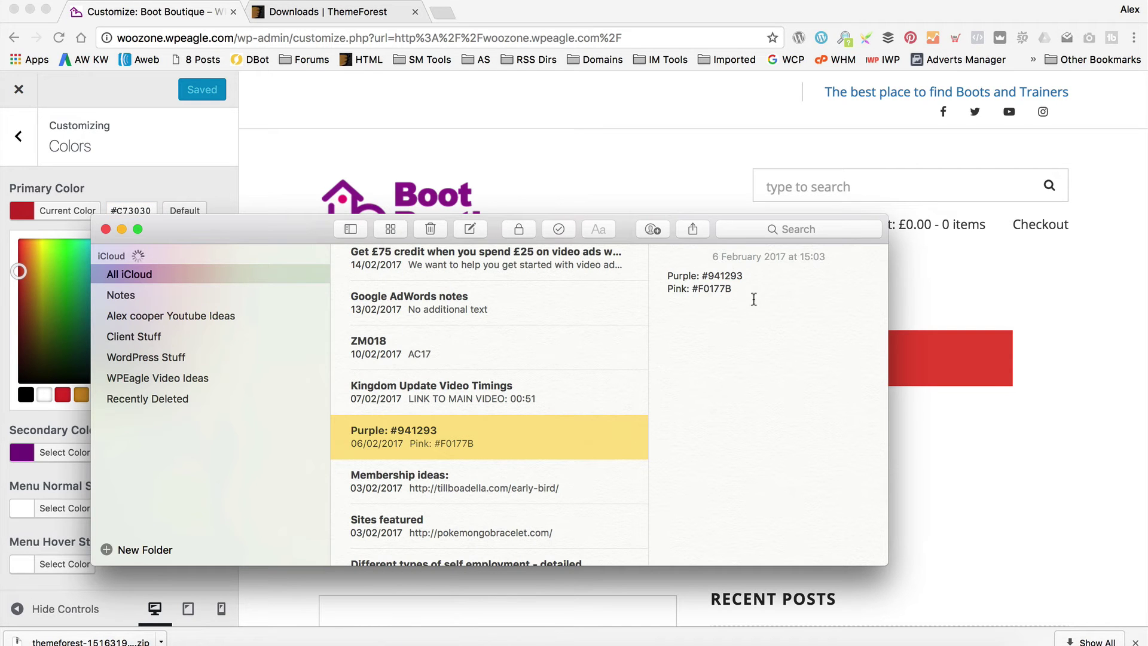
left_click_drag(755, 277, 702, 274)
key("super+c")
left_click(157, 159)
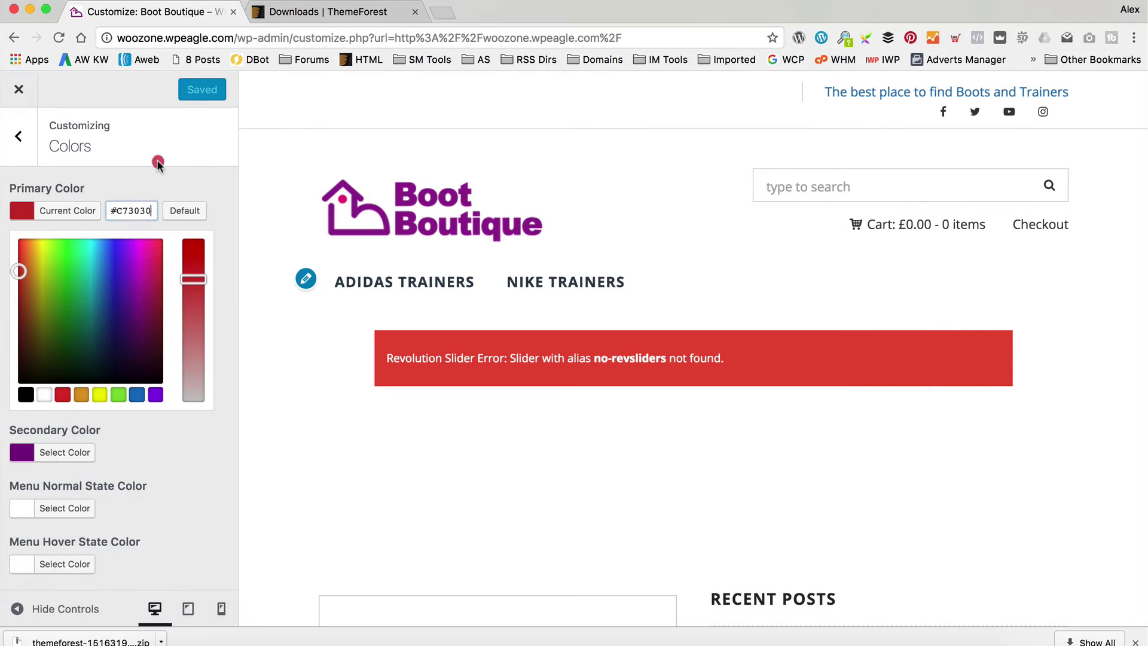
triple_click(140, 210)
key("super+v")
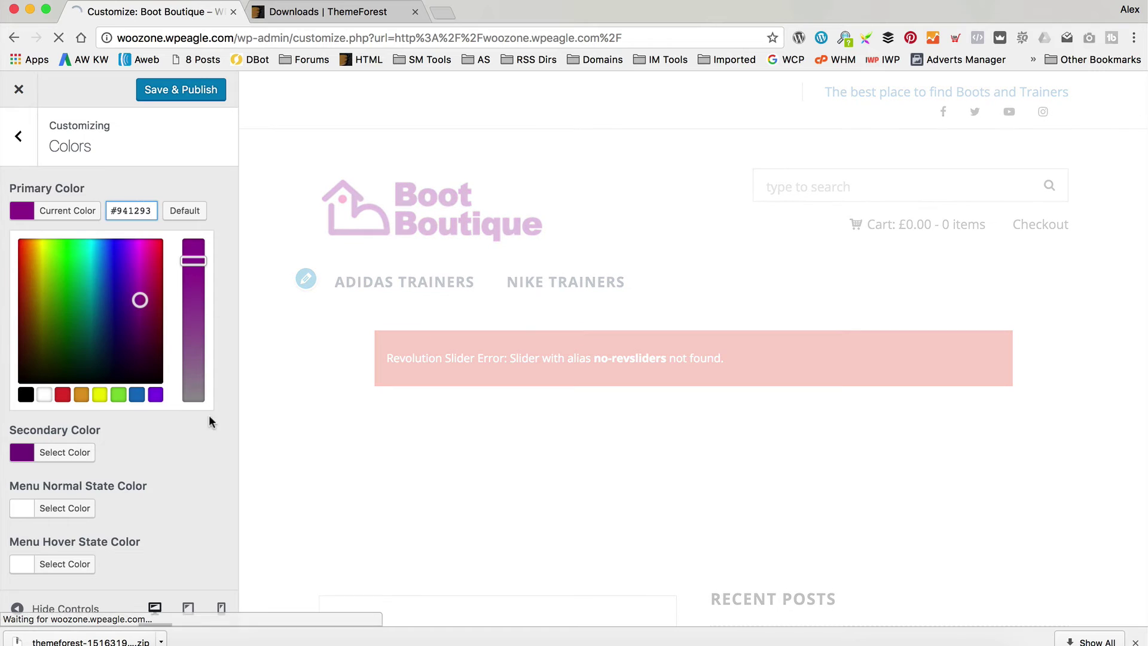
Copy the pink code #F0177B from the color note in Notes and set it as the theme's secondary color.
left_click(463, 625)
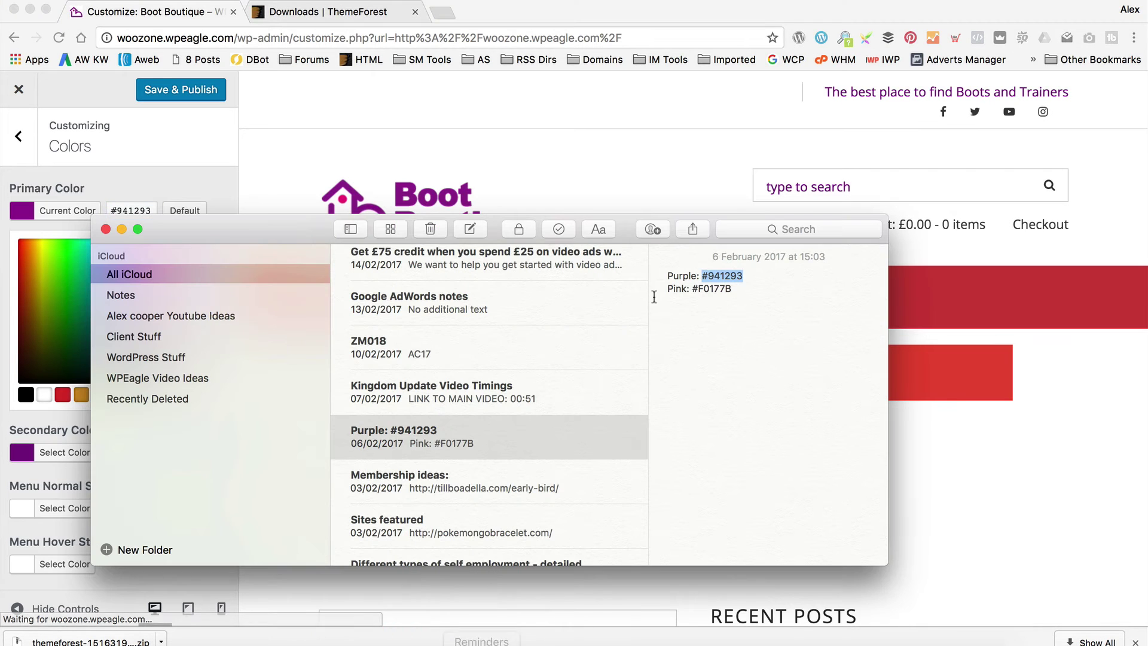
left_click_drag(737, 289, 700, 291)
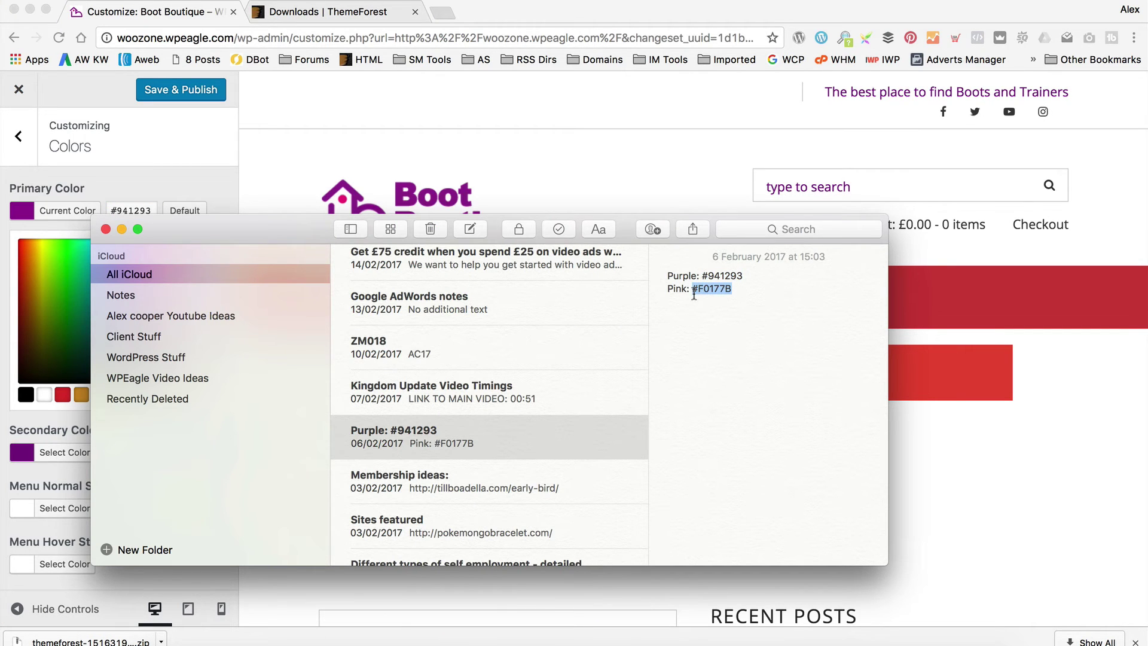
key("super+c")
left_click(37, 417)
left_click(65, 452)
left_click(149, 263)
key("super+a")
key("super+v")
left_click(174, 240)
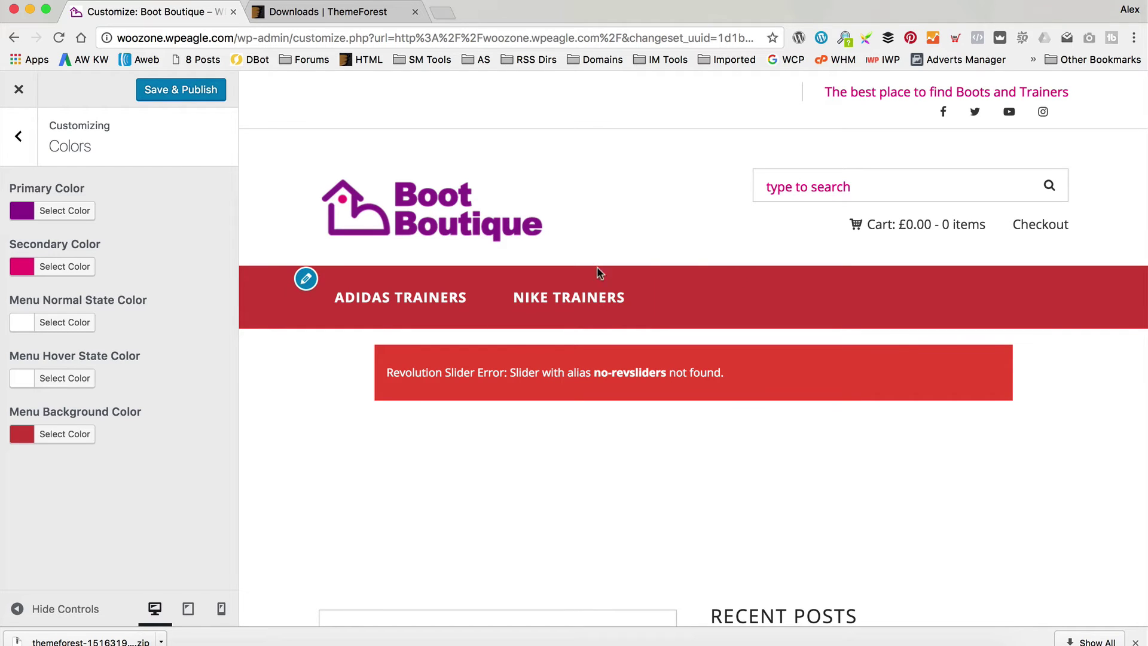
Set the menu background color to #941293, copied from the primary color.
left_click(59, 436)
left_click(147, 434)
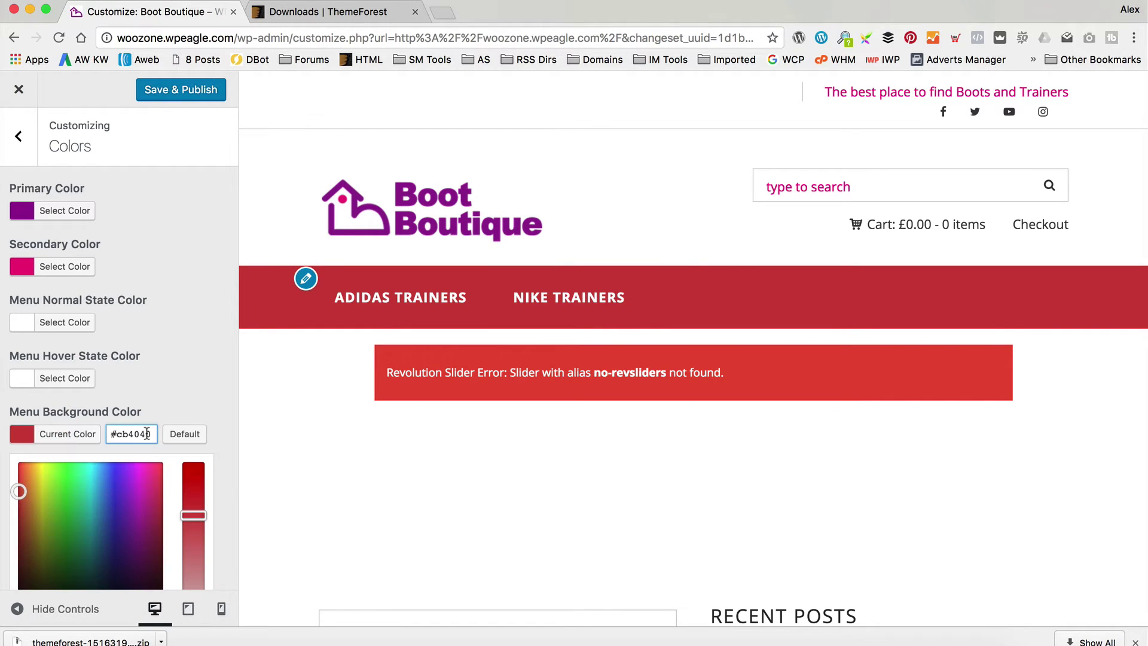
left_click(72, 214)
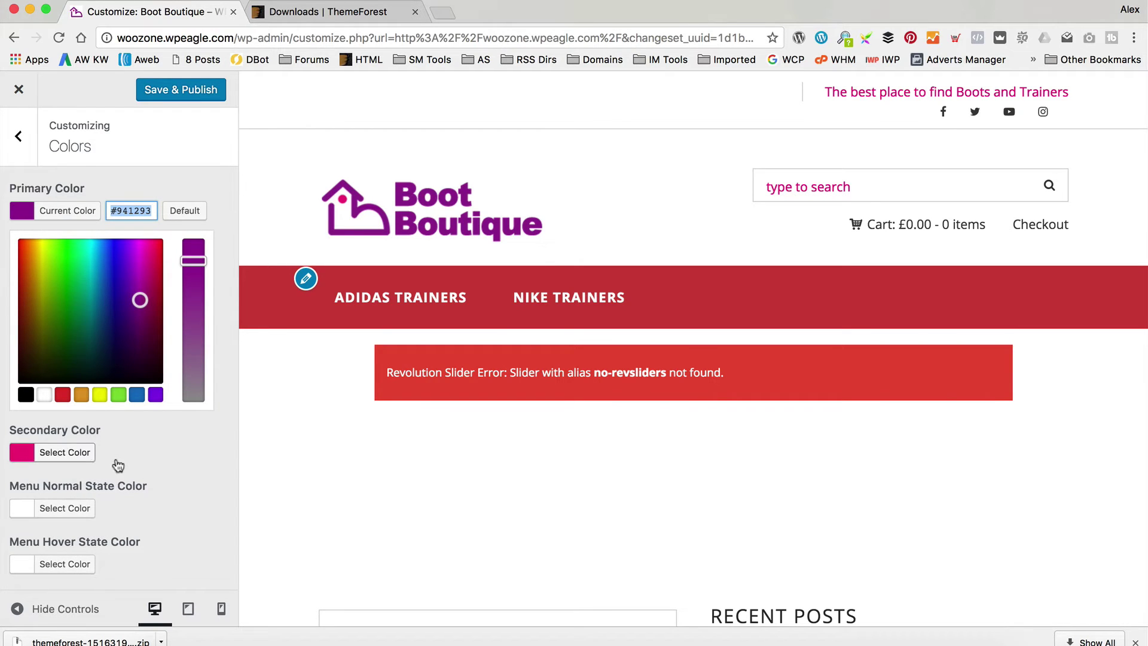
left_click(142, 465)
left_click(71, 436)
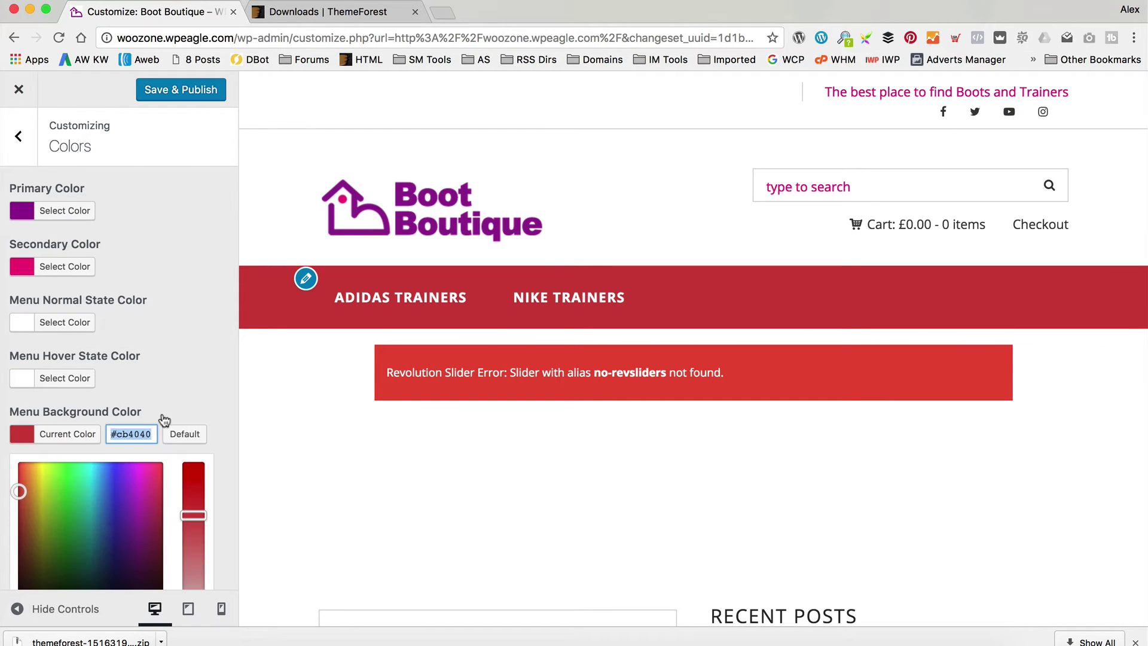
key("super+v")
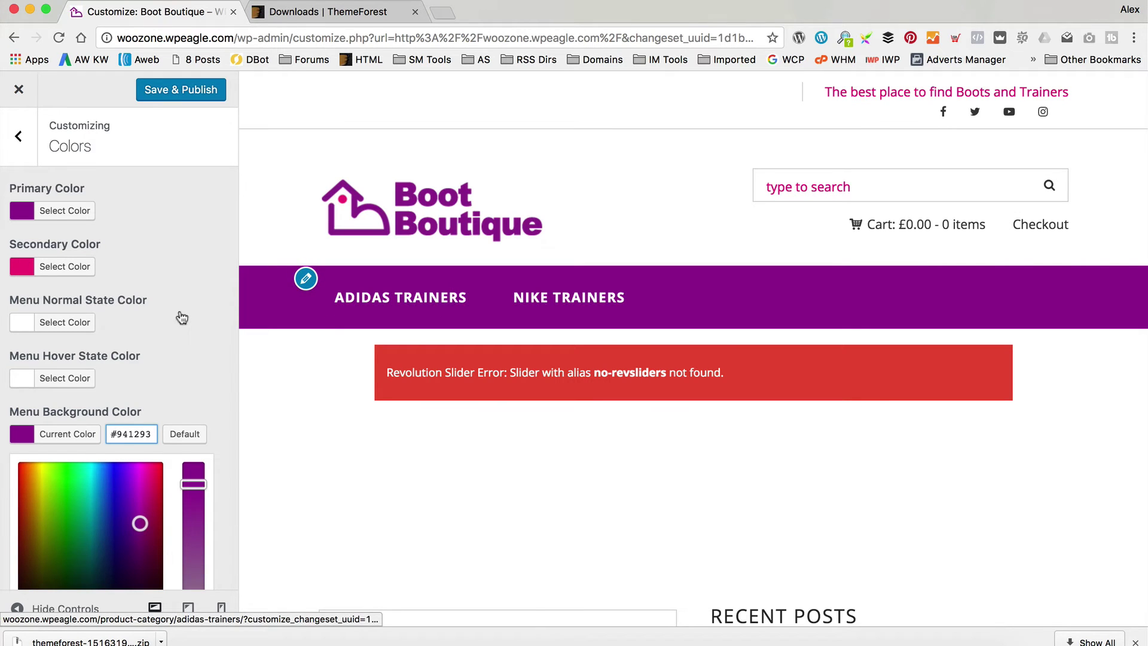
Set the menu hover state color to #f0177b, copied from the secondary color, and publish the color changes.
left_click(64, 265)
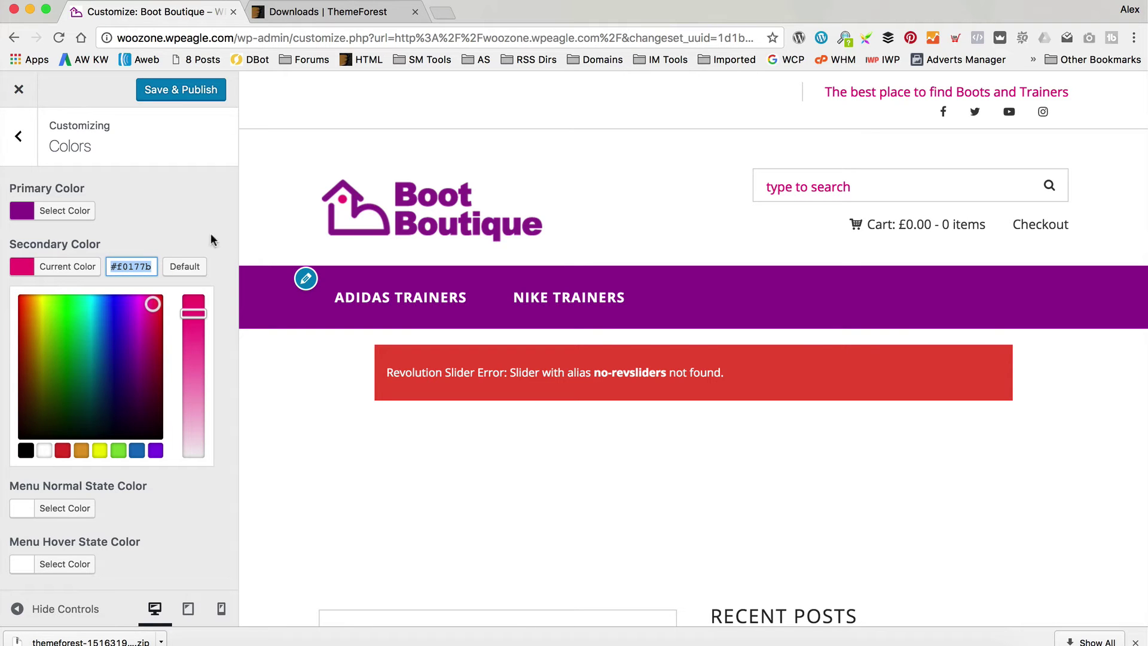
scroll(169, 379, "down", 1)
left_click(62, 533)
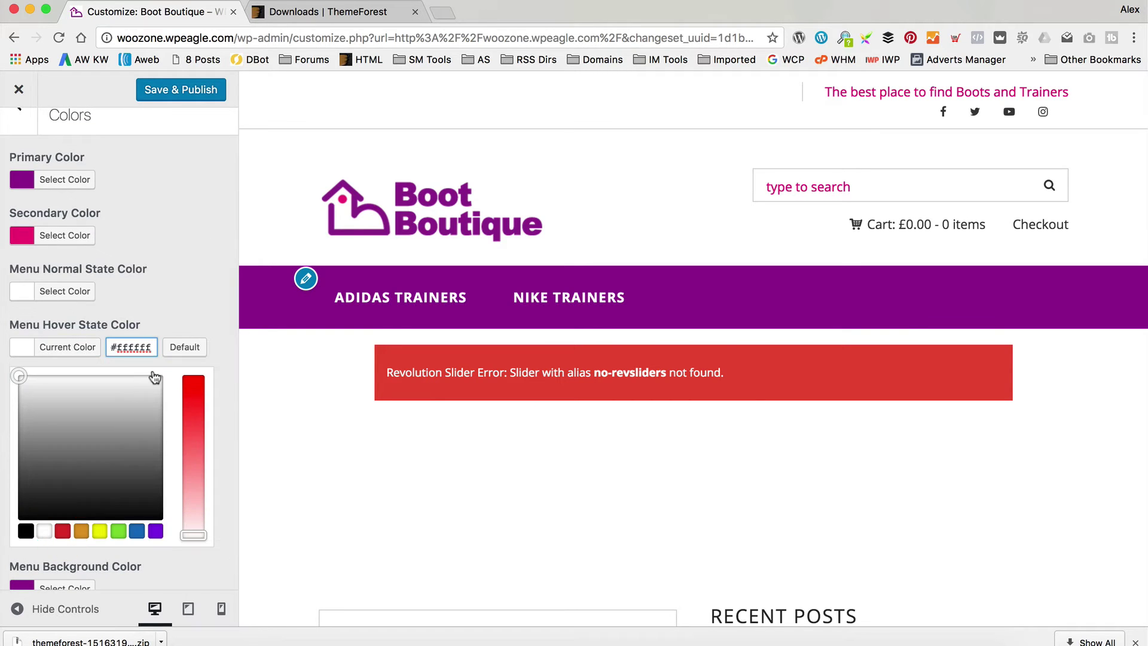
key("super+v")
key("Tab")
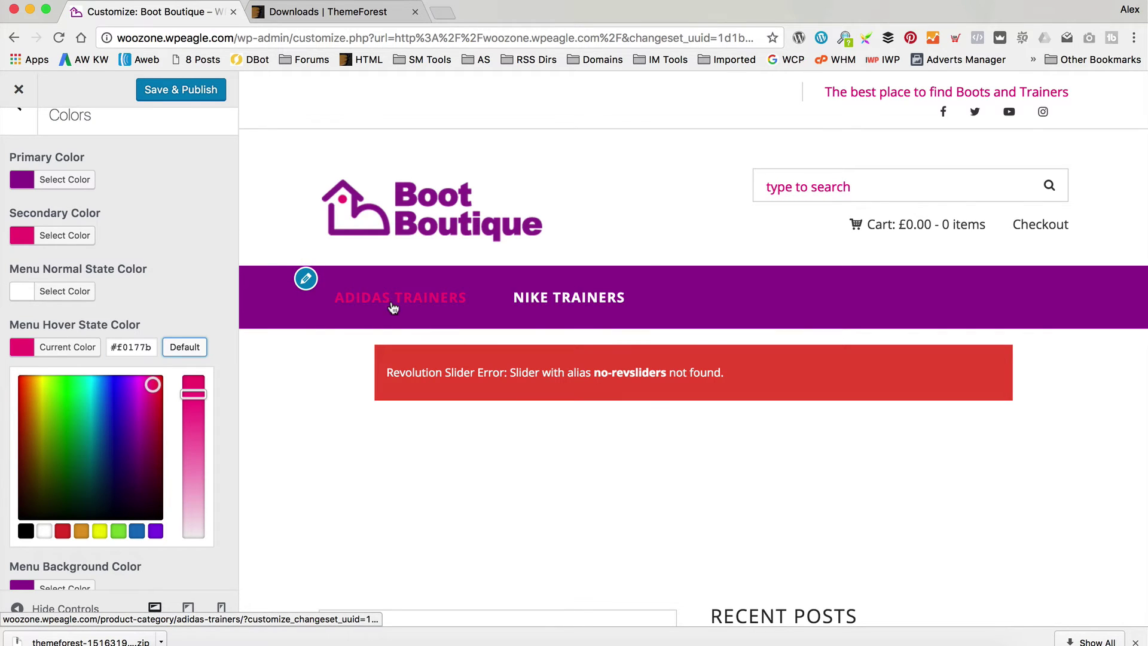
scroll(196, 439, "up", 1)
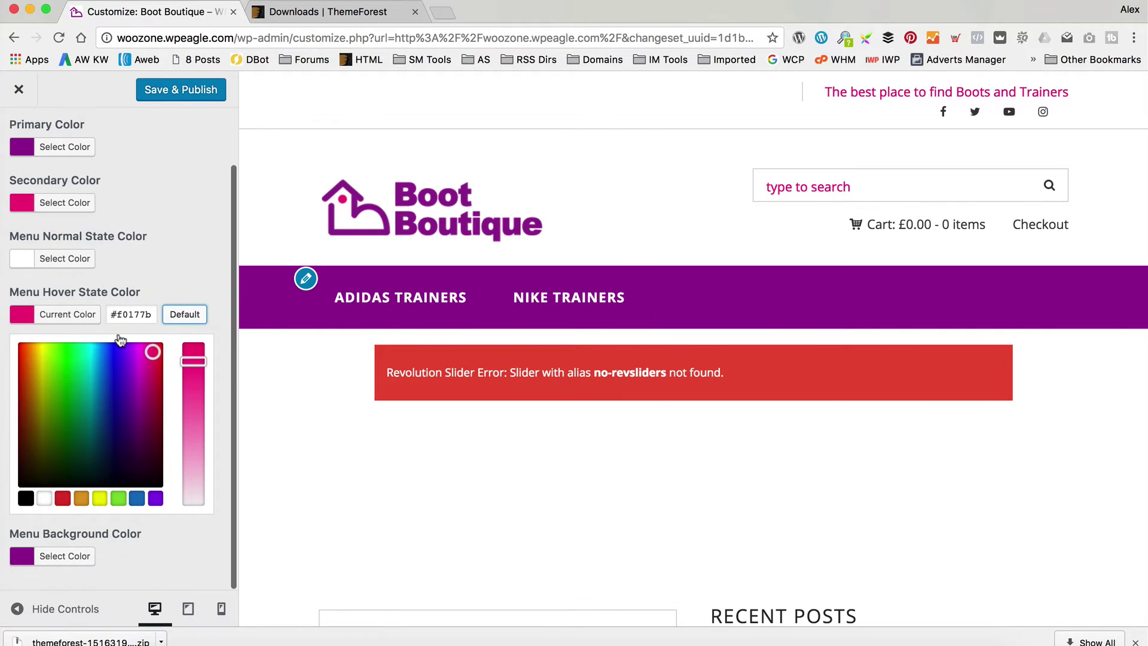
left_click(175, 91)
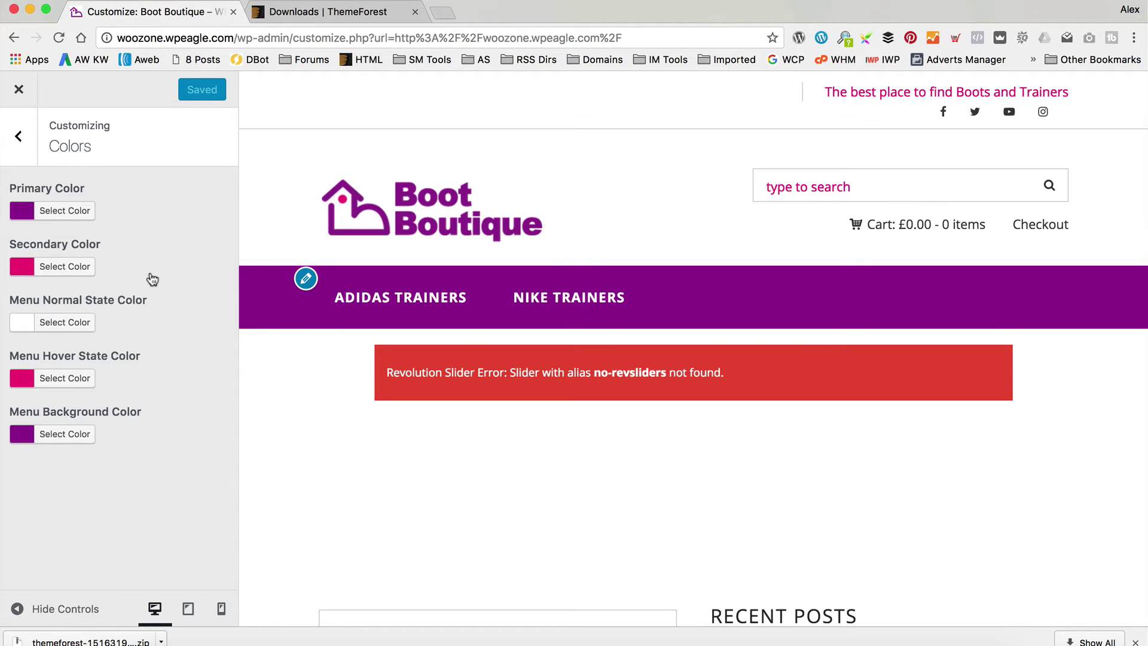
Leave the Colors section, review the homepage preview and close the Customizer to show the live site.
left_click(20, 137)
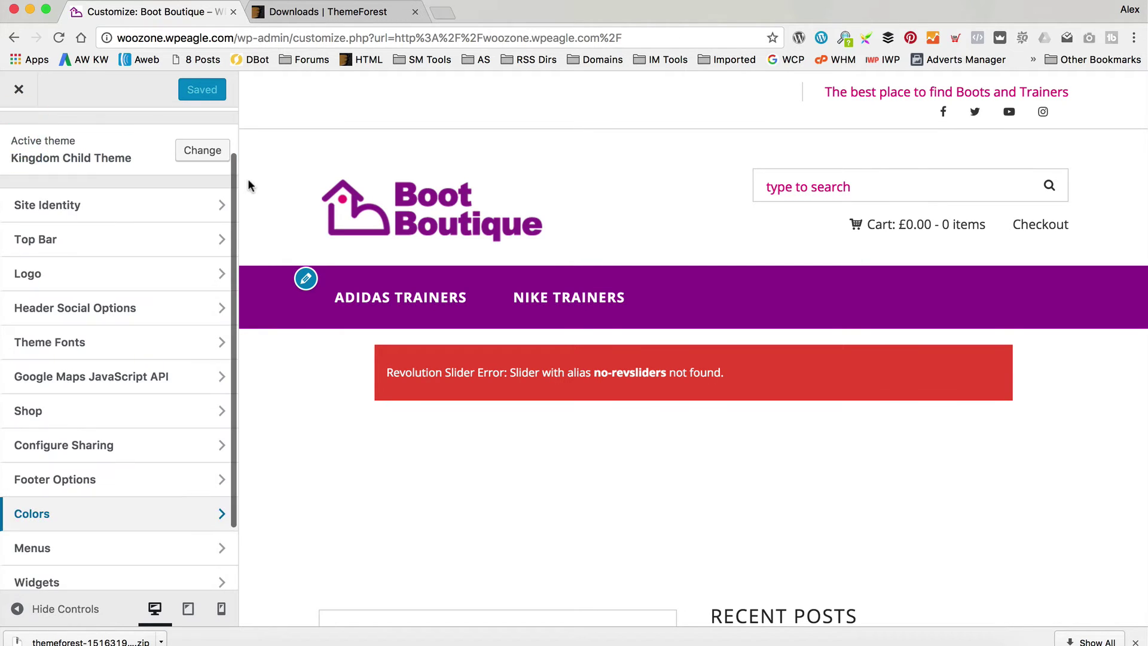
scroll(410, 215, "down", 5)
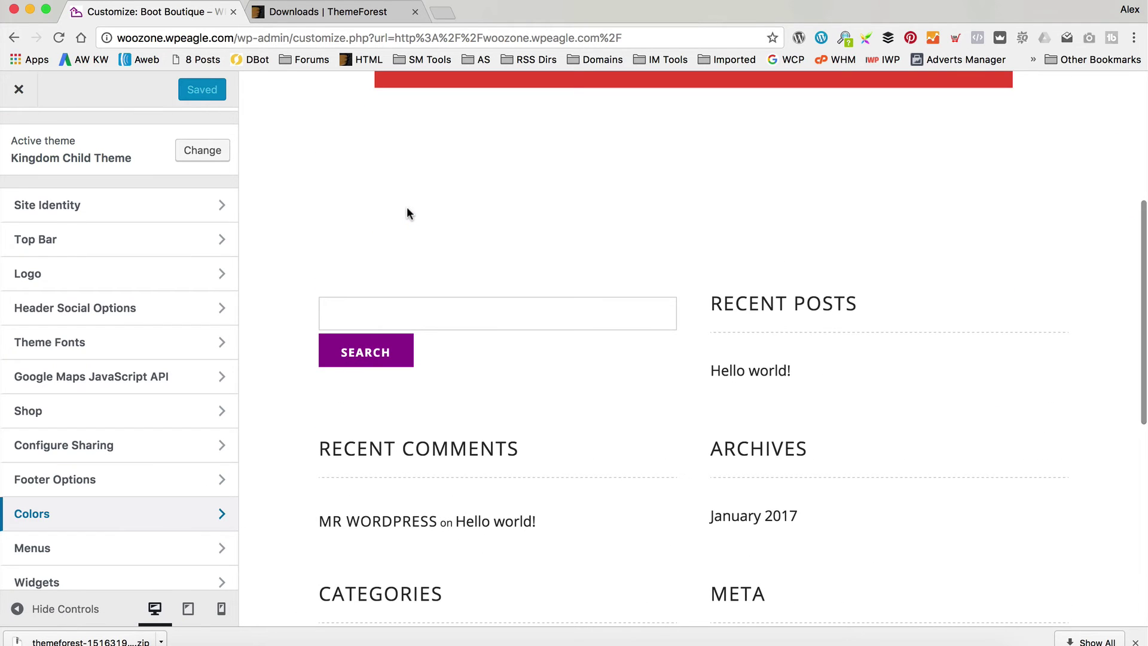
scroll(407, 213, "down", 8)
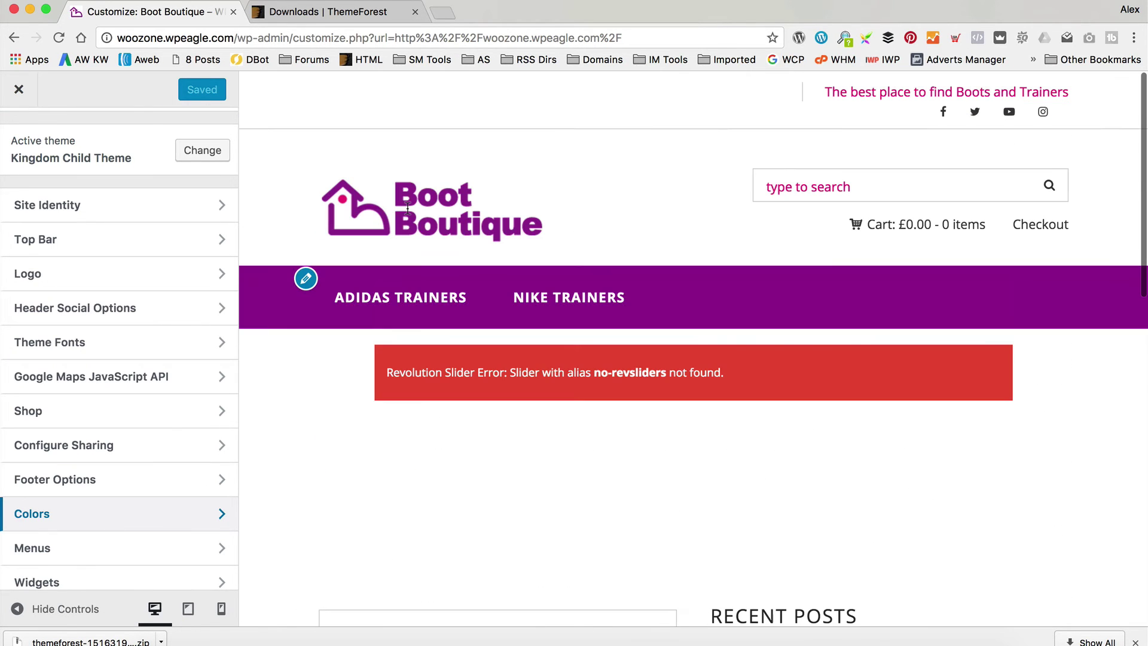
scroll(97, 269, "down", 3)
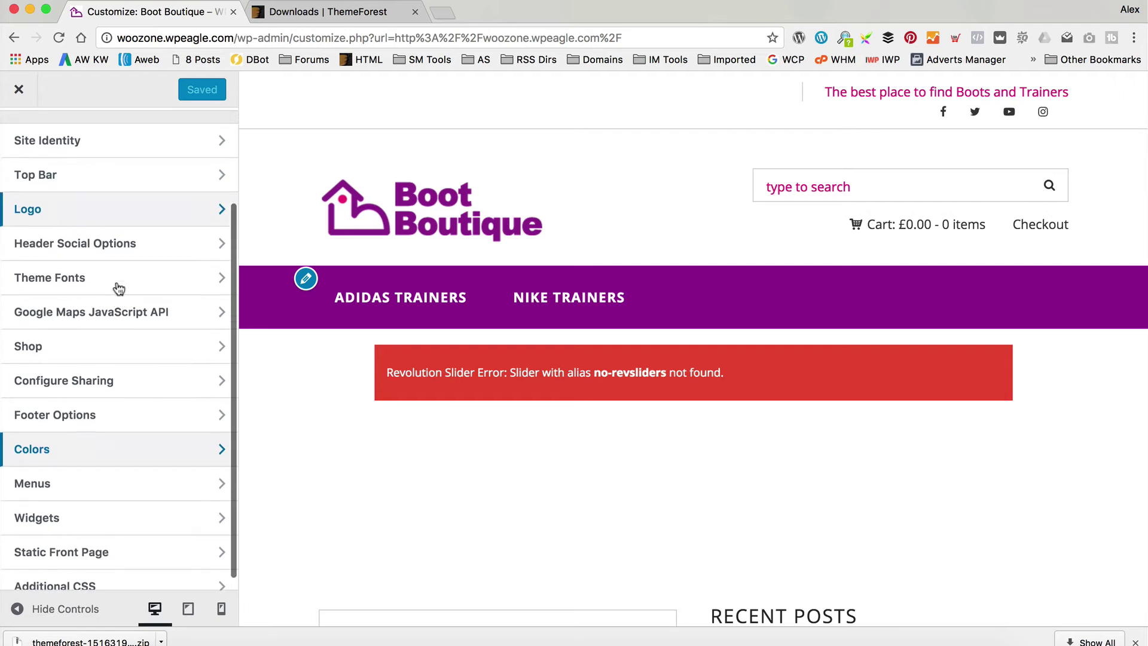
scroll(115, 287, "up", 5)
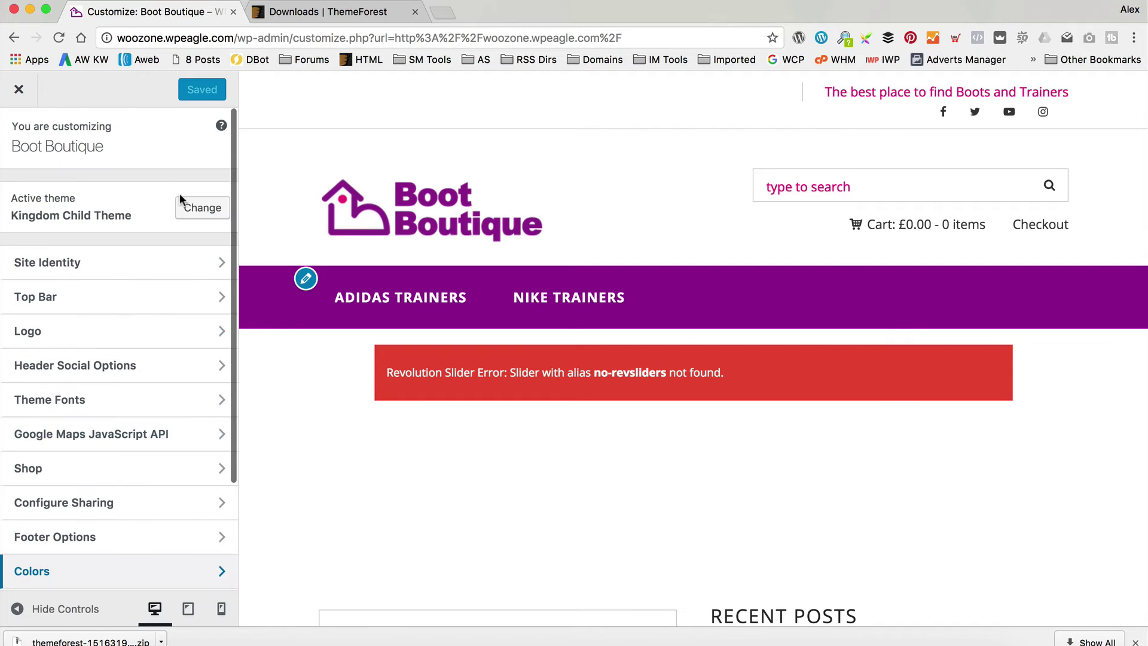
left_click(19, 90)
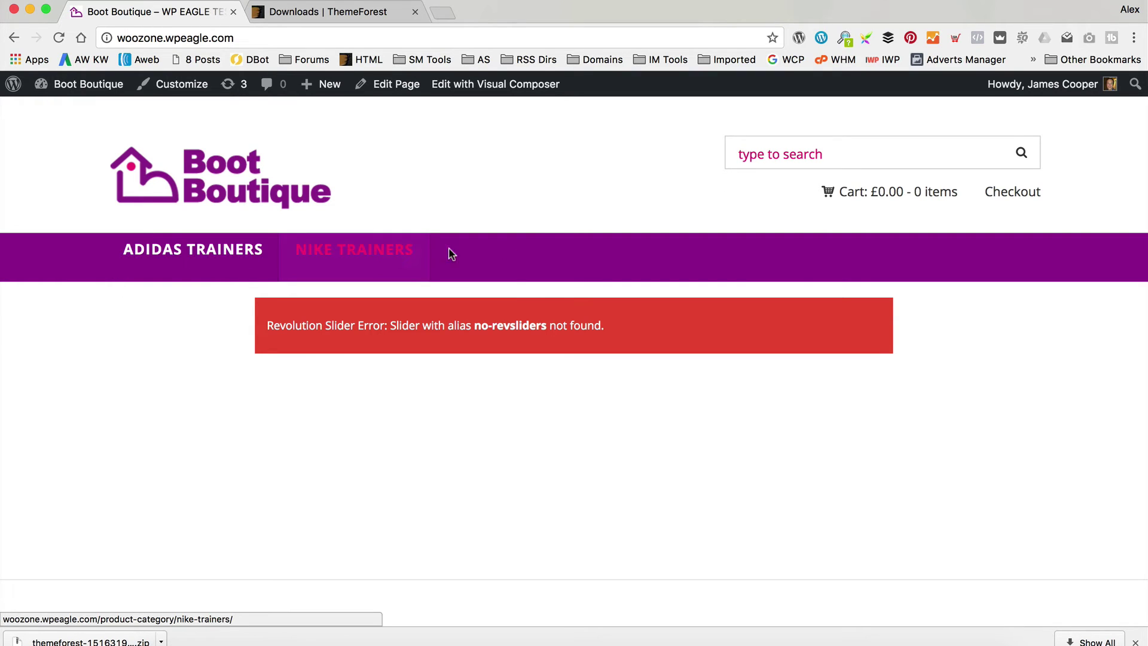
Inspect the Adidas Trainers menu link and set the top padding to 20px in its ".navigationbar .kd_main_menu > li a" rule.
right_click(177, 367)
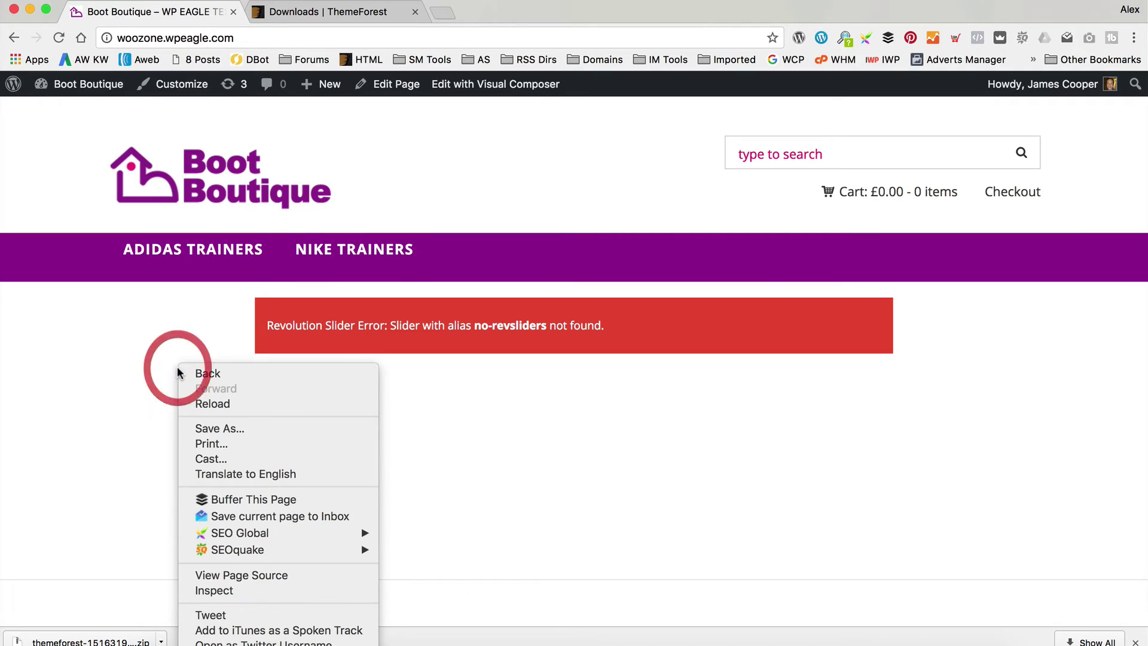
left_click(266, 588)
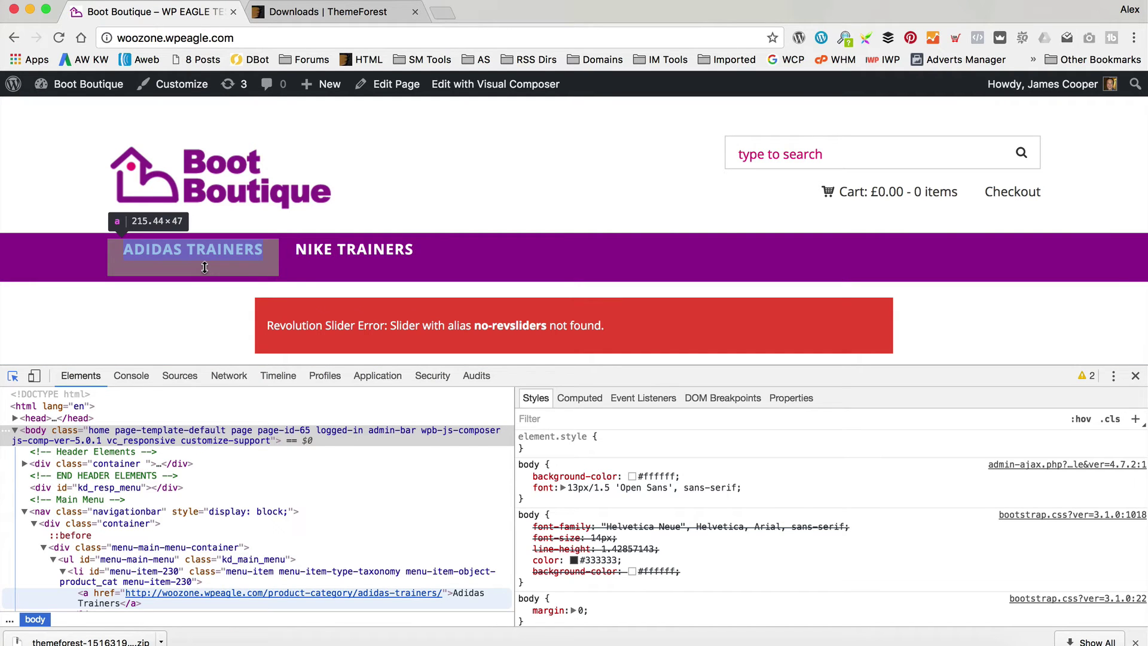
left_click(205, 267)
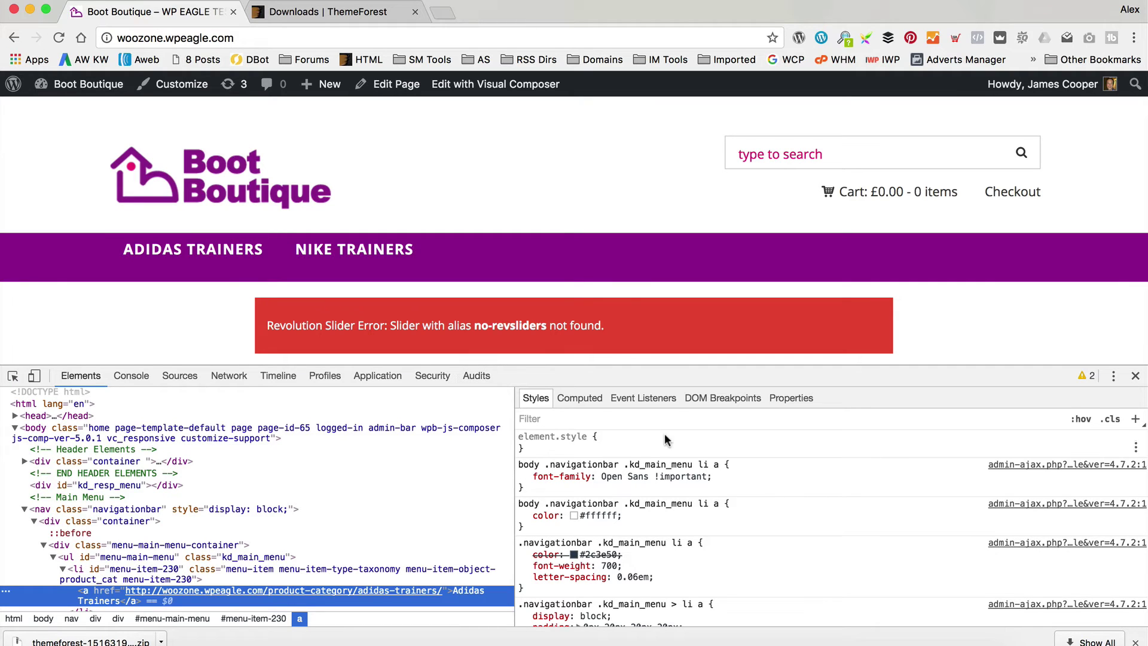
scroll(665, 433, "down", 2)
left_click(581, 577)
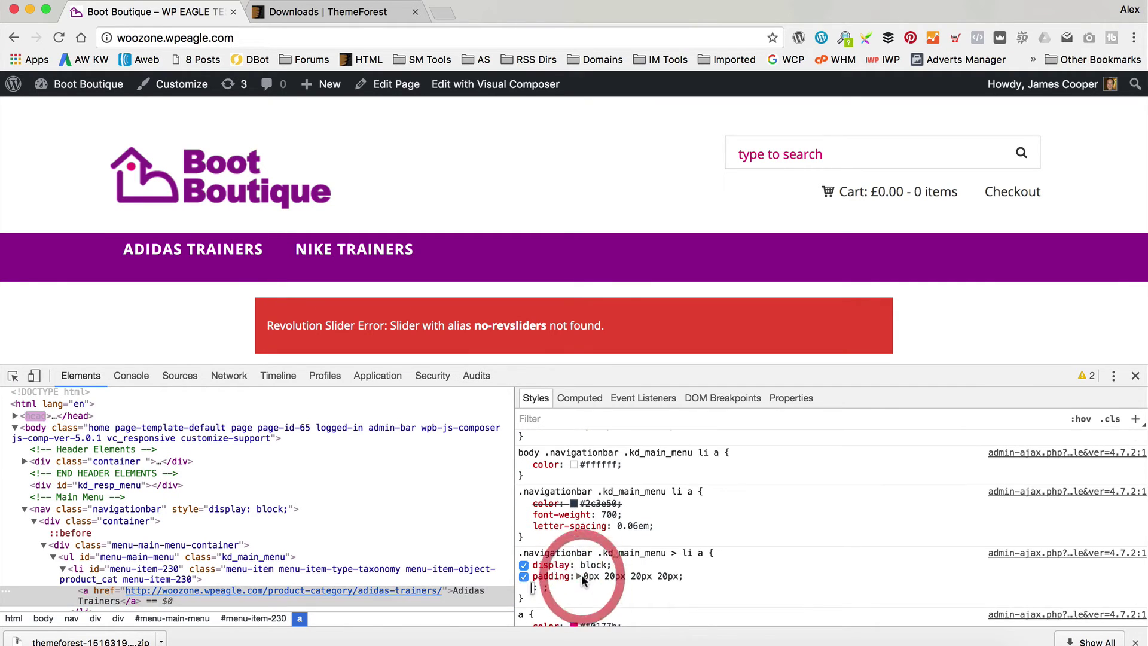
left_click(581, 577)
type("2")
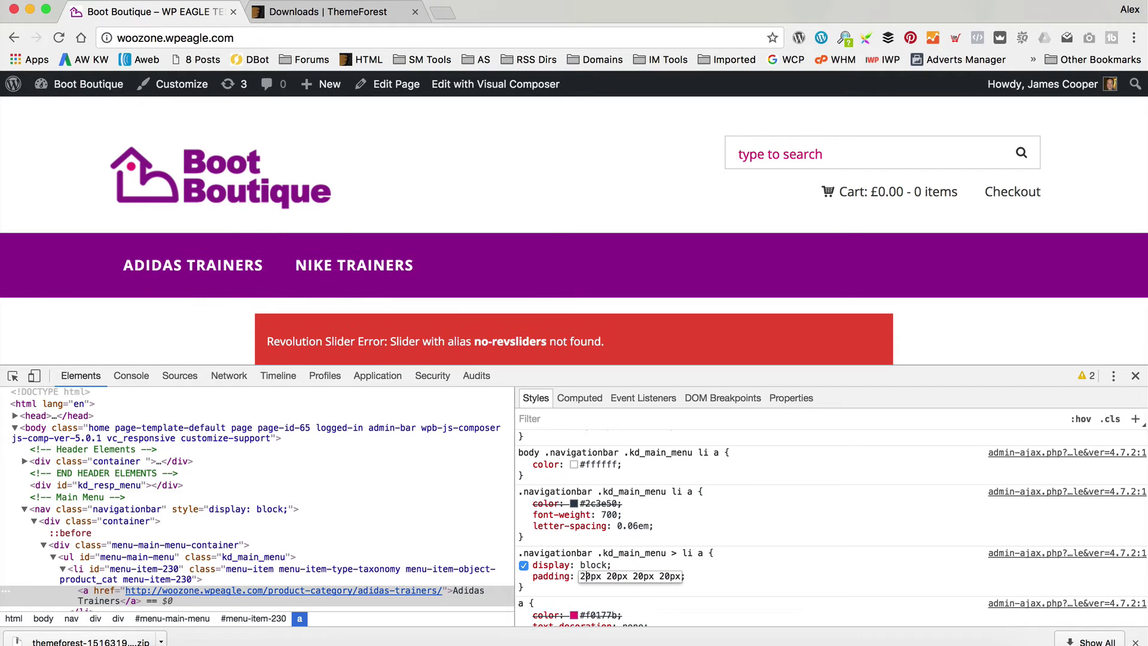
Copy the whole edited ".navigationbar .kd_main_menu > li a" rule and close the developer tools.
left_click_drag(579, 596, 516, 553)
key("super+c")
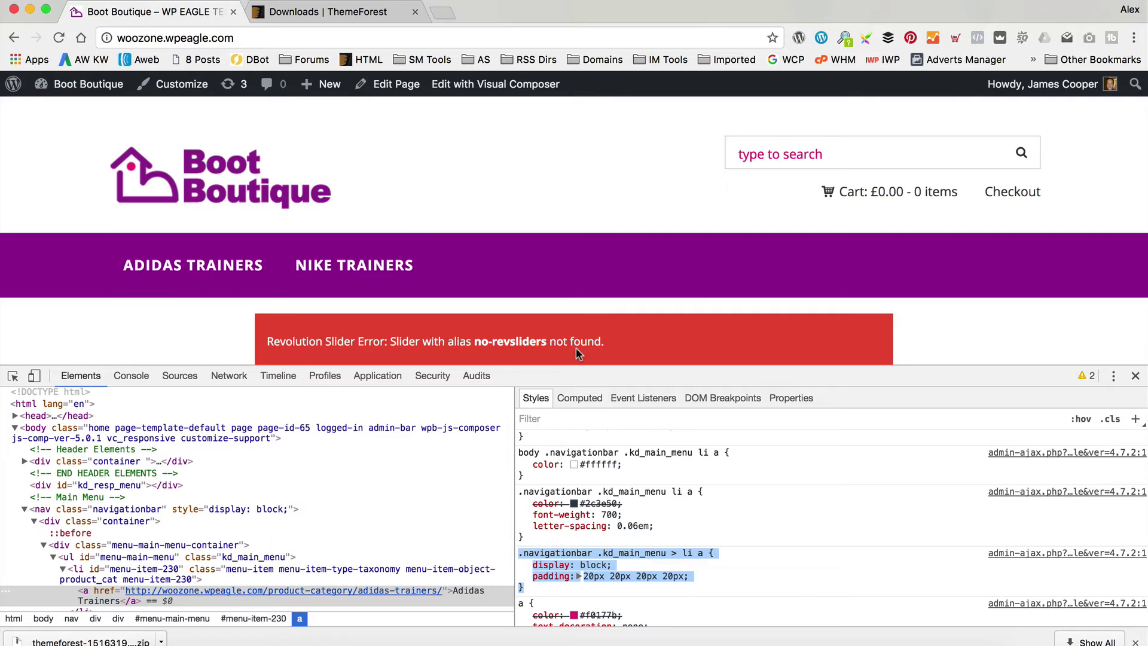
left_click(1135, 375)
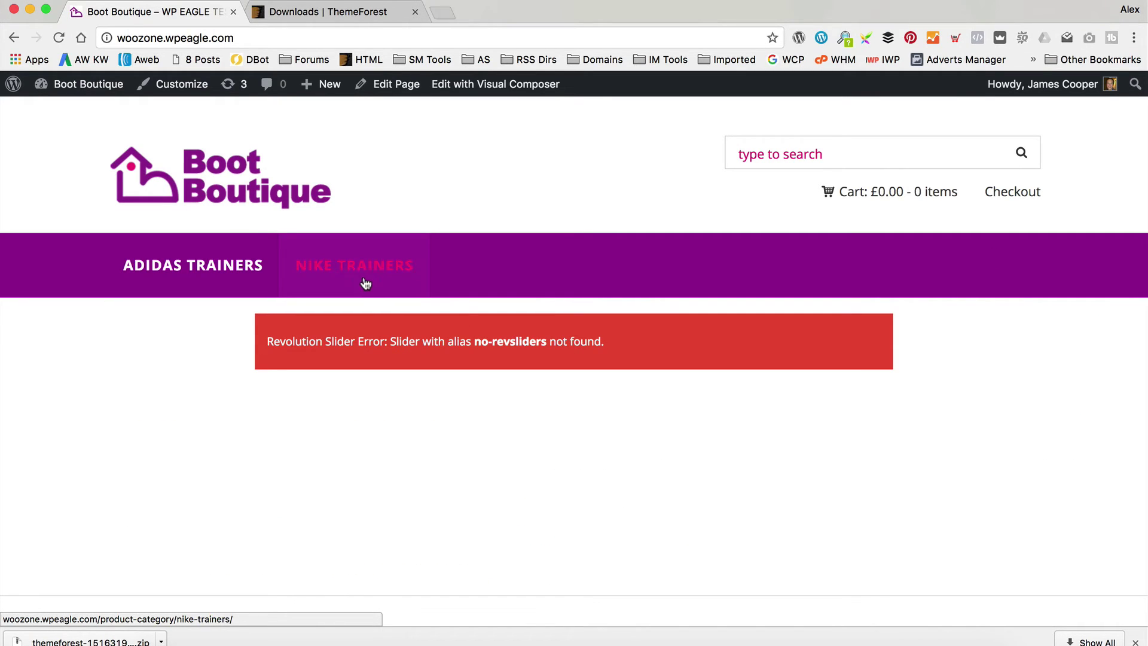
Paste the copied menu rule below the comment in the Customizer's Additional CSS.
left_click(180, 89)
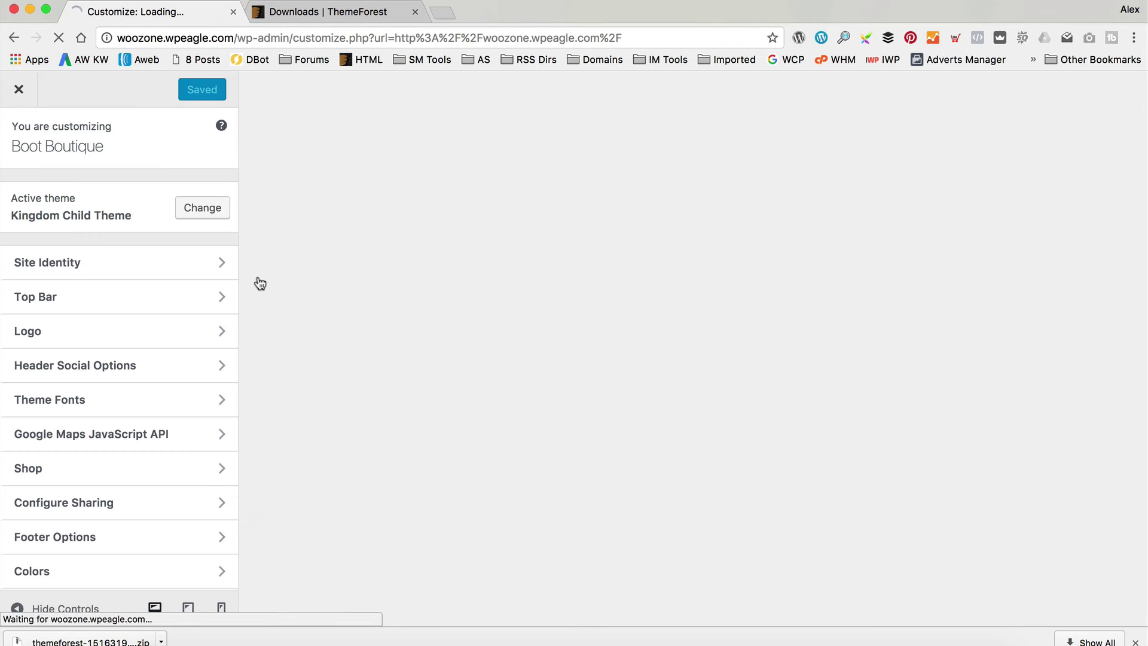
scroll(190, 273, "down", 2)
scroll(190, 273, "down", 1)
left_click(114, 569)
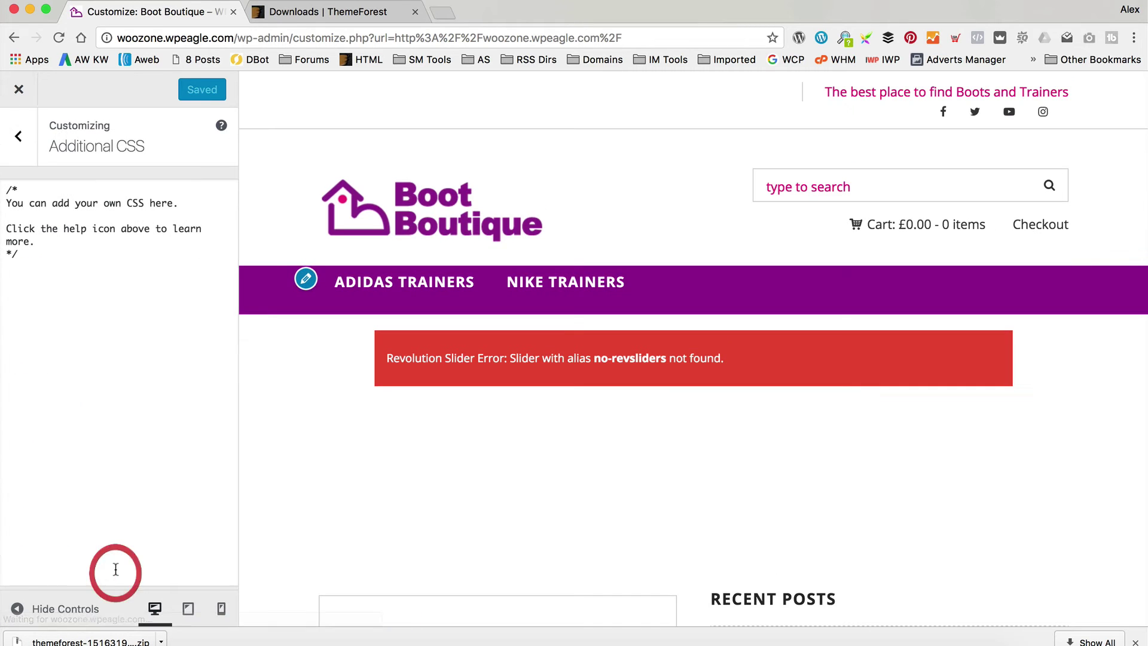
left_click(67, 251)
key("super+v")
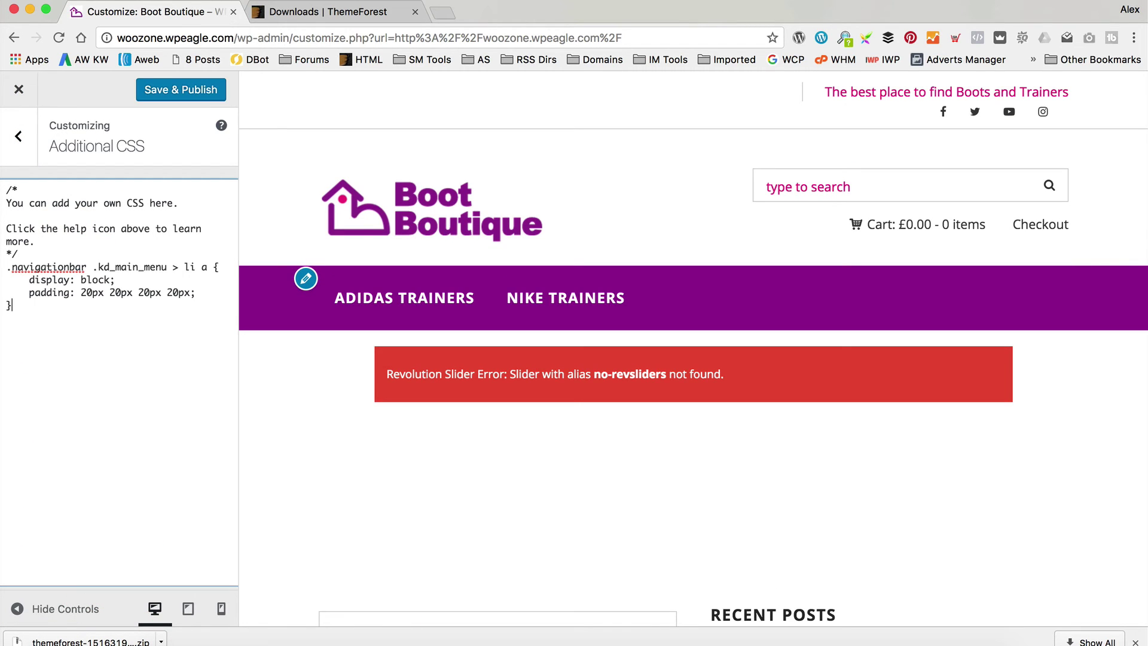
Remove the "display: block;" line from the pasted rule, publish the CSS and close the Customizer.
left_click_drag(144, 282, 3, 280)
key("BackSpace")
key("BackSpace")
left_click(185, 90)
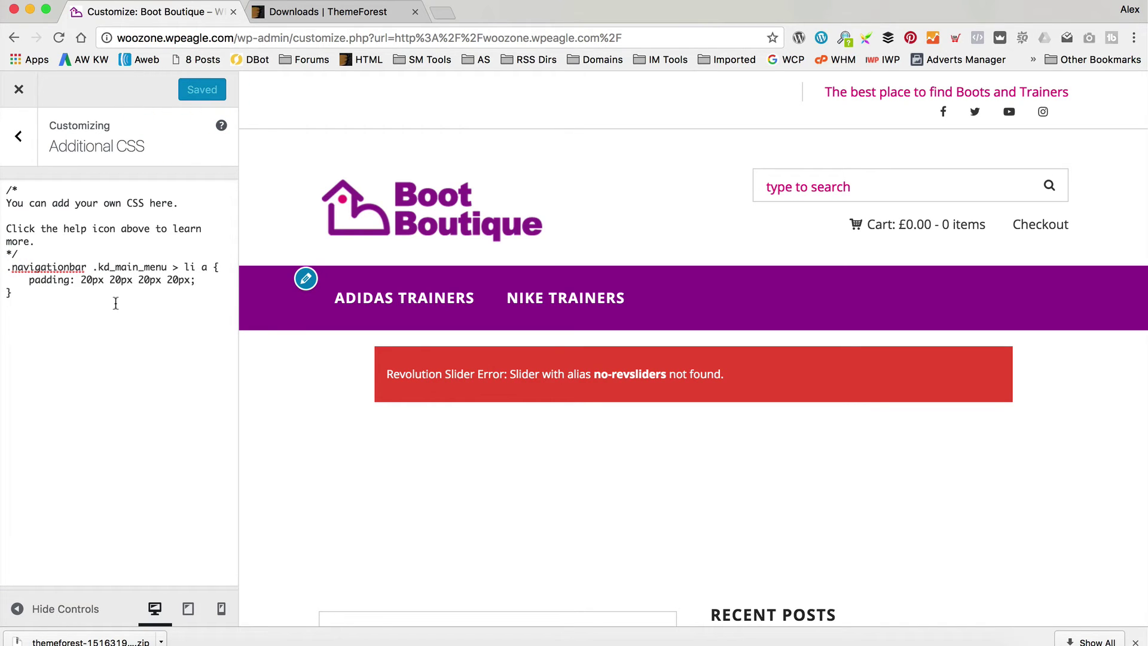
left_click(18, 90)
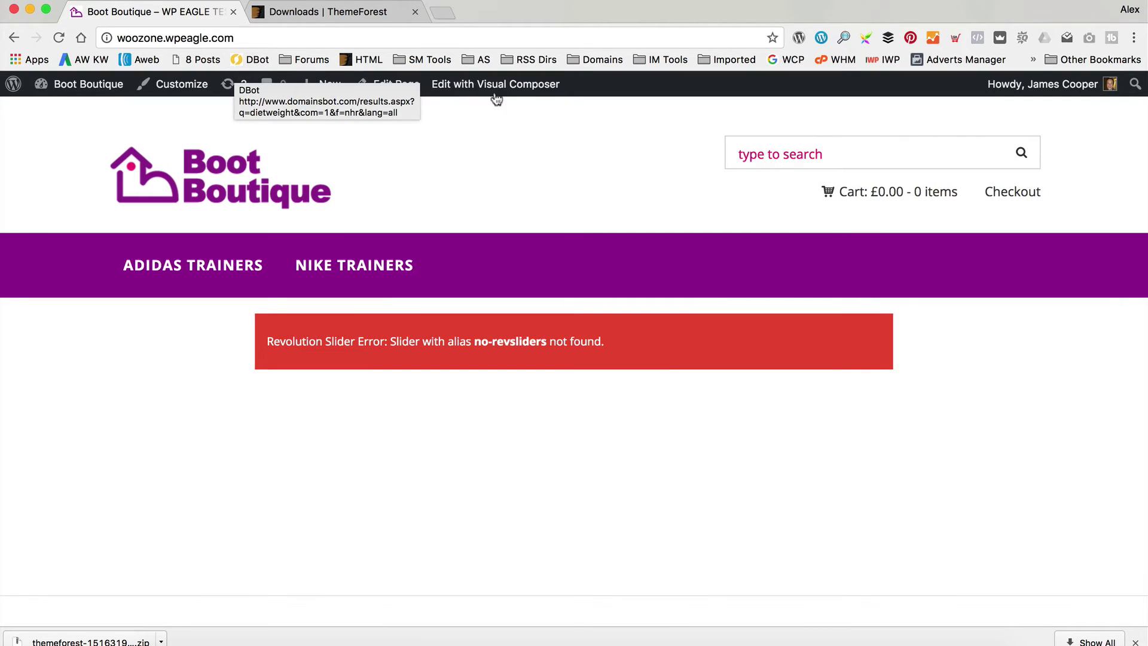
View the Nike Trainers category page from the menu and return to the homepage through the logo.
left_click(366, 266)
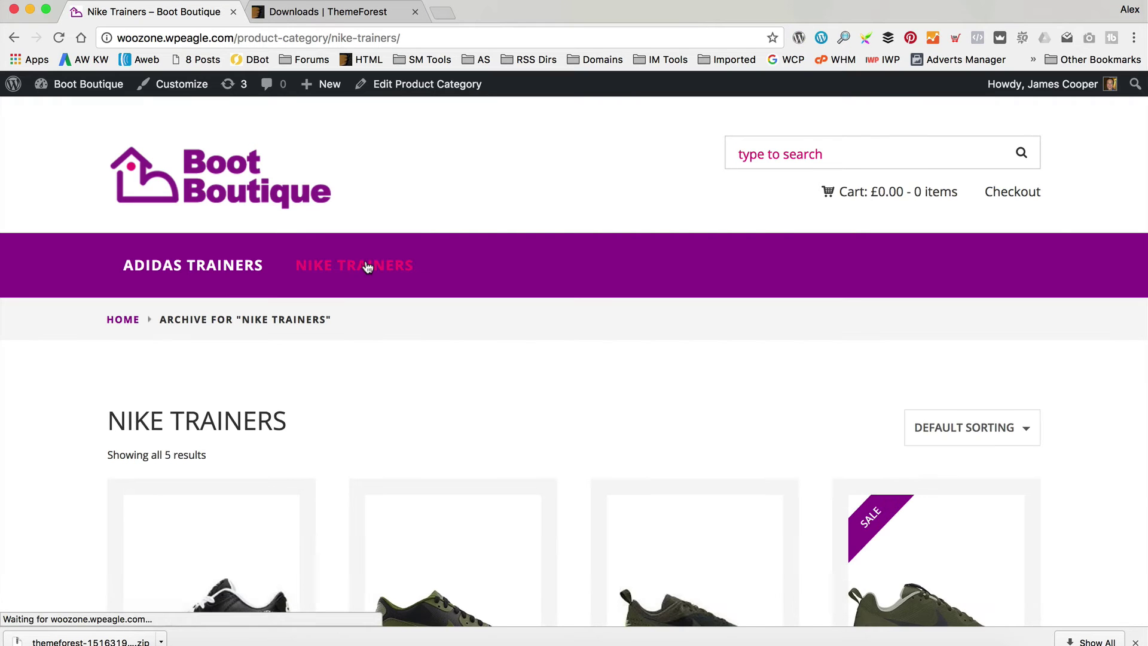
scroll(492, 234, "down", 1)
scroll(490, 233, "down", 10)
scroll(490, 234, "up", 10)
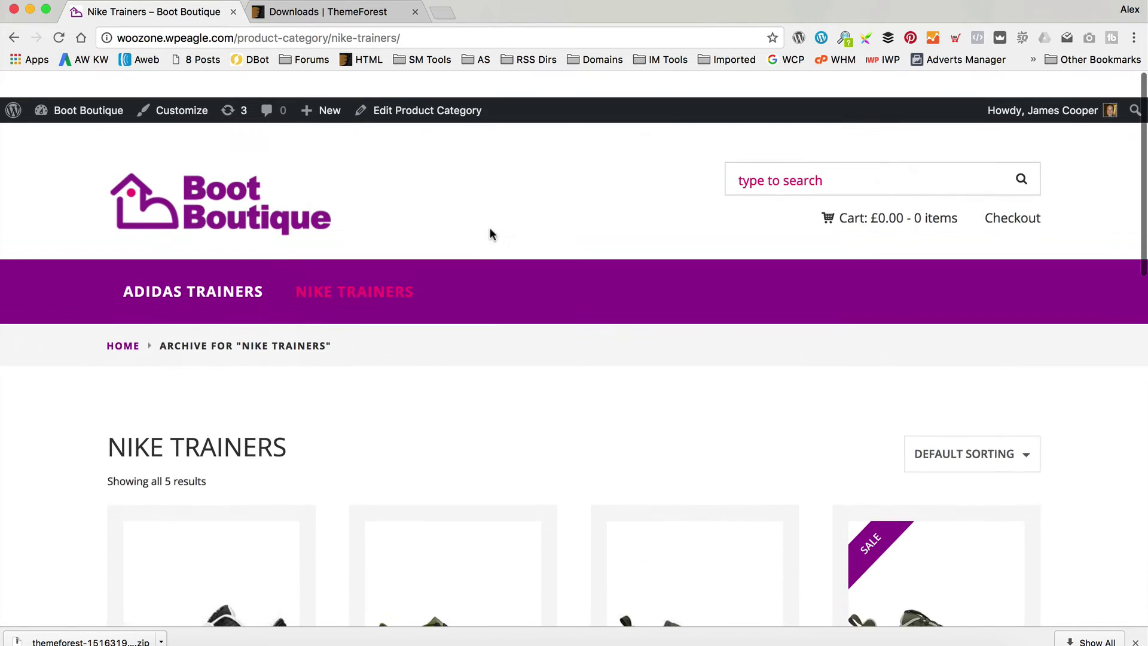
left_click(217, 165)
left_click(149, 175)
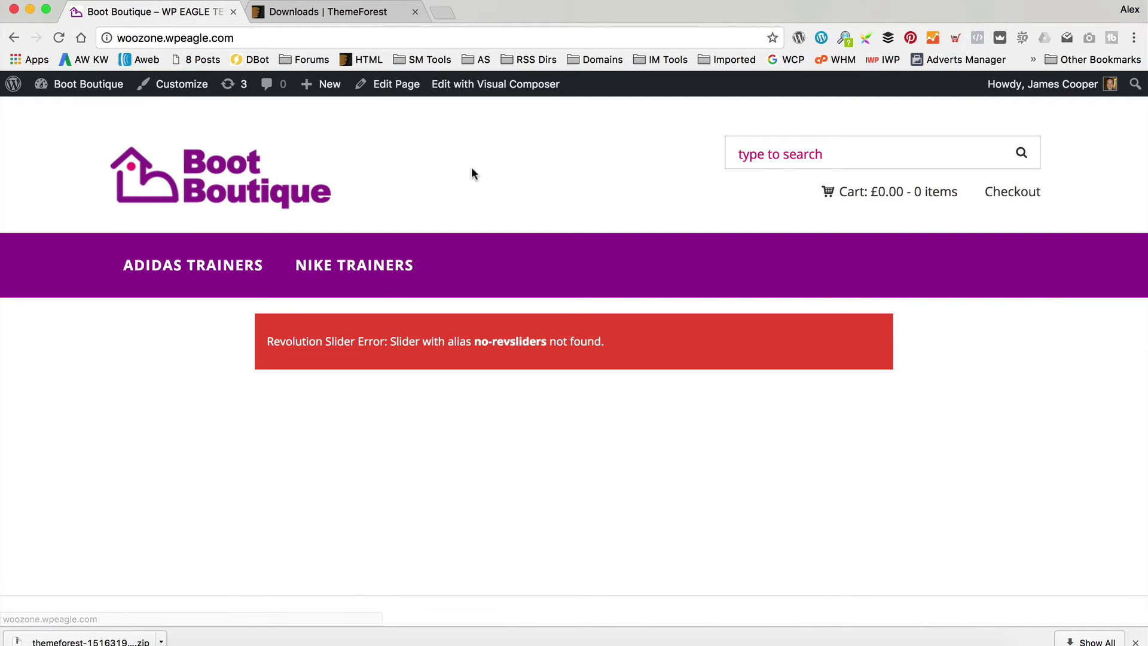
Open the homepage for editing and write "All the best trainers for your feet chosen just for you from Amazon" as a Heading 3.
left_click(395, 84)
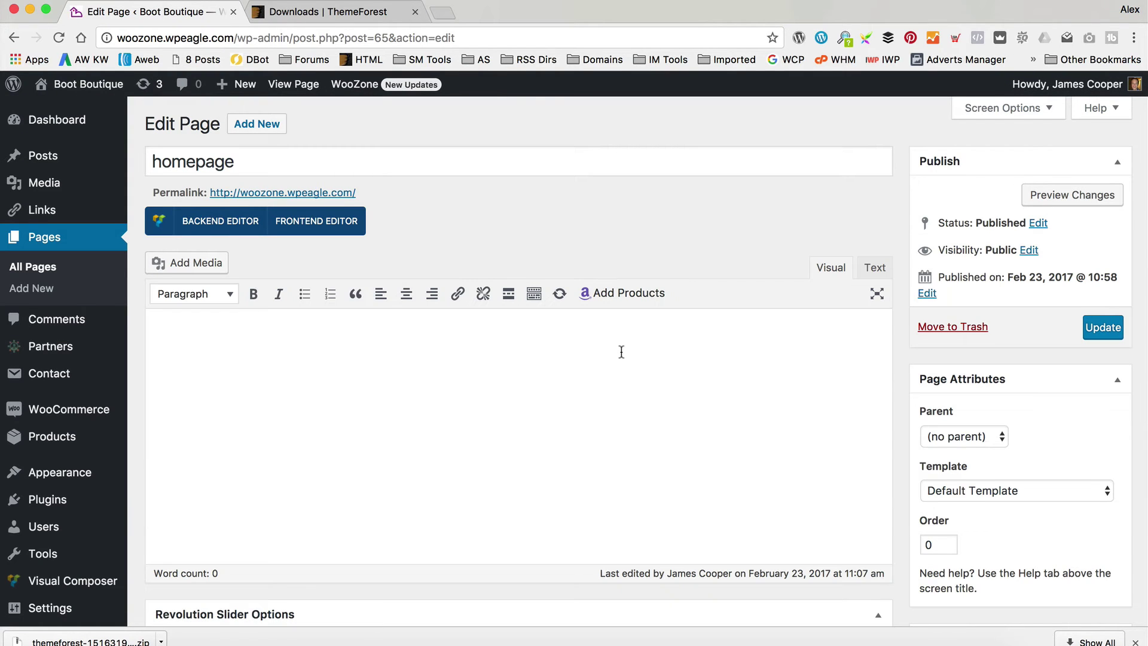
scroll(652, 277, "down", 2)
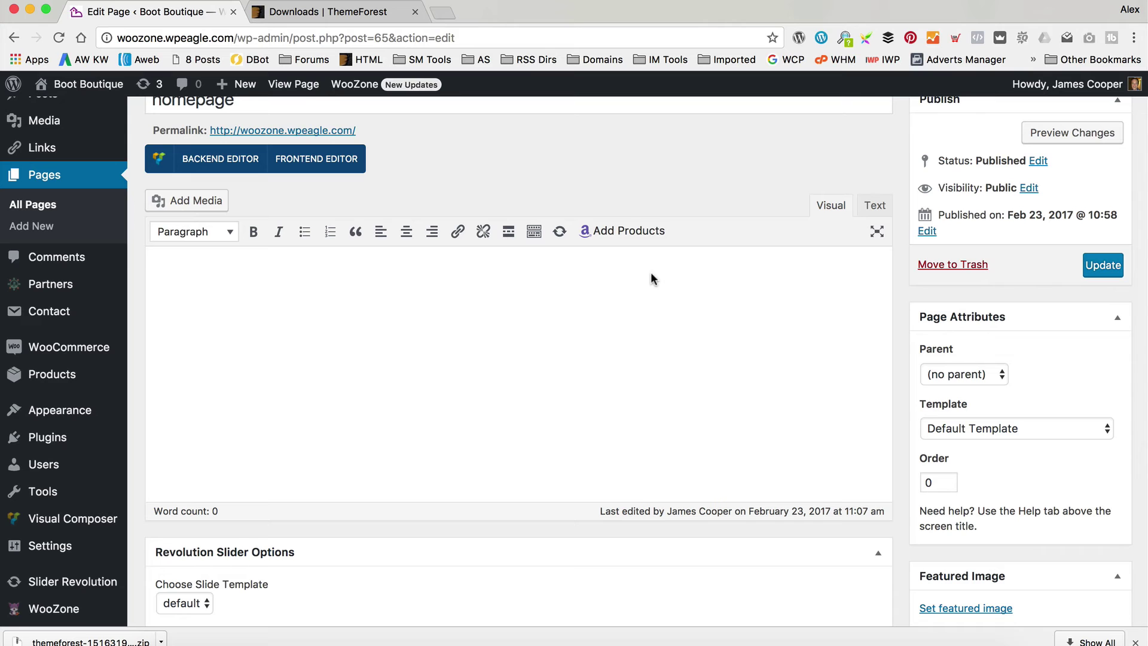
left_click(412, 335)
left_click(206, 232)
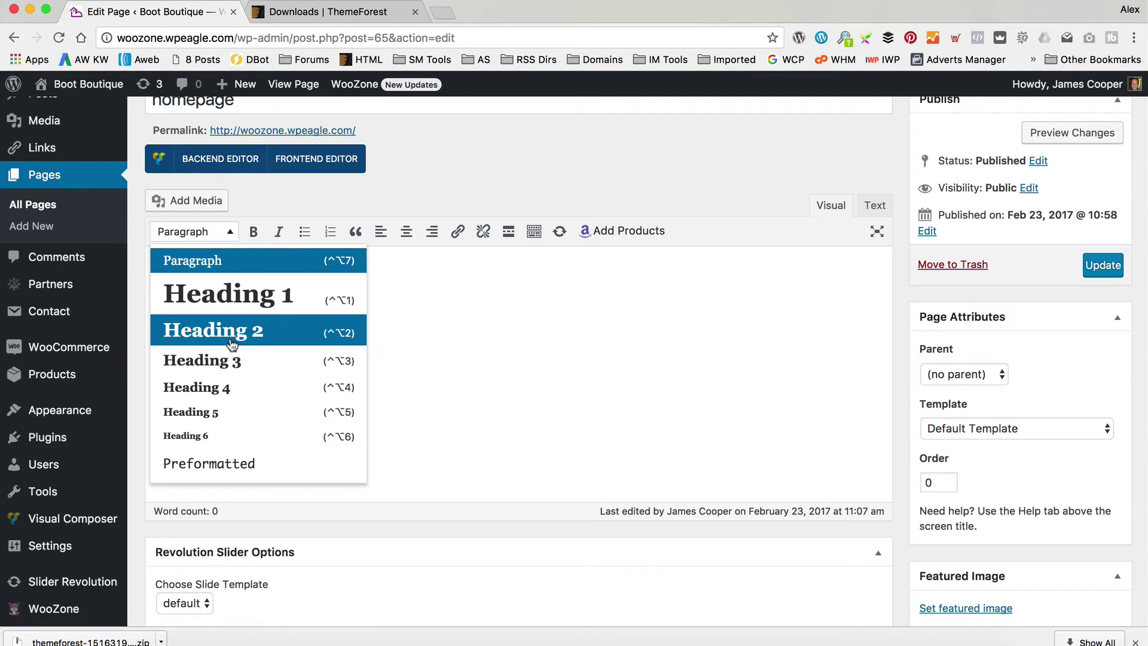
left_click(278, 355)
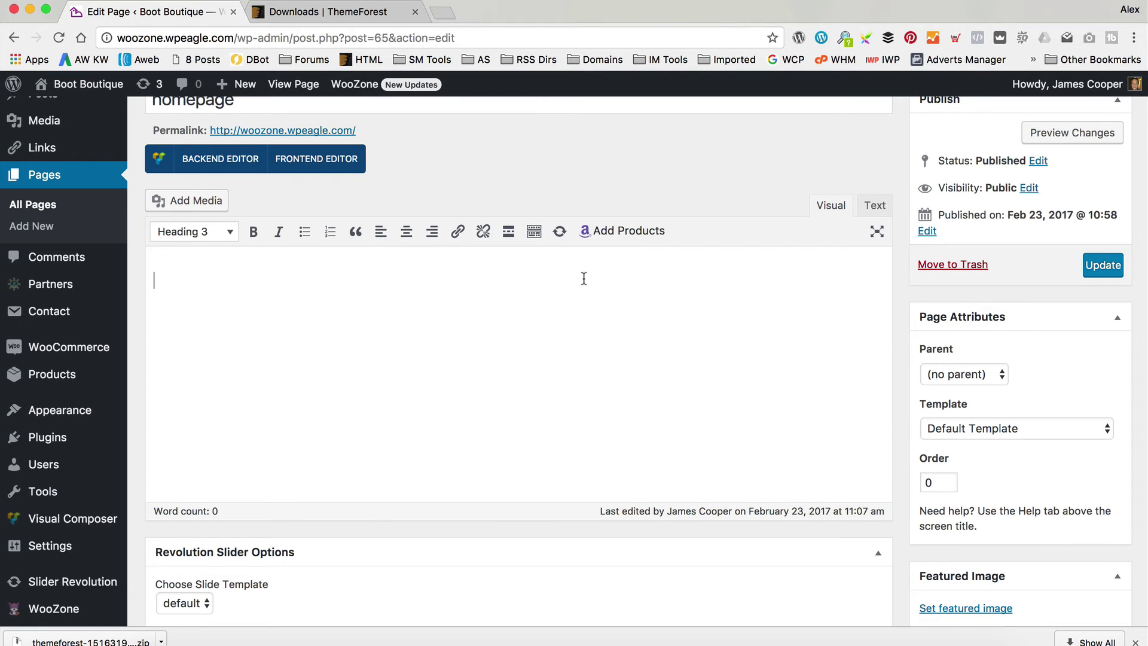
type("All the be")
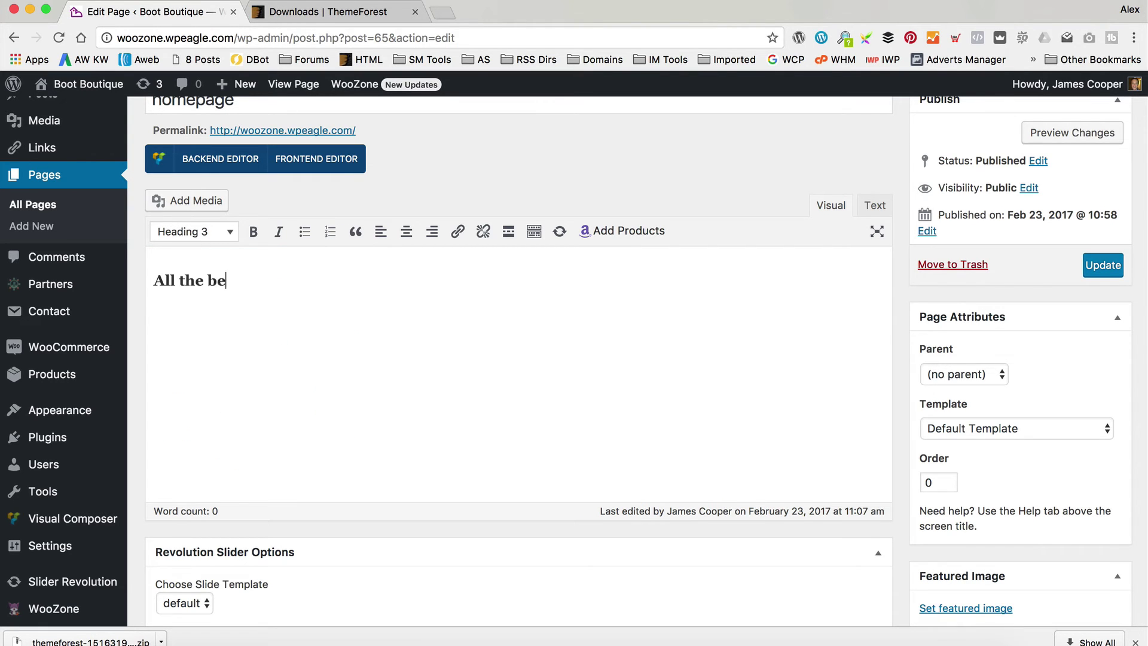
type("st trainers for you ")
type("r feet ha")
type("r feet chosen jus")
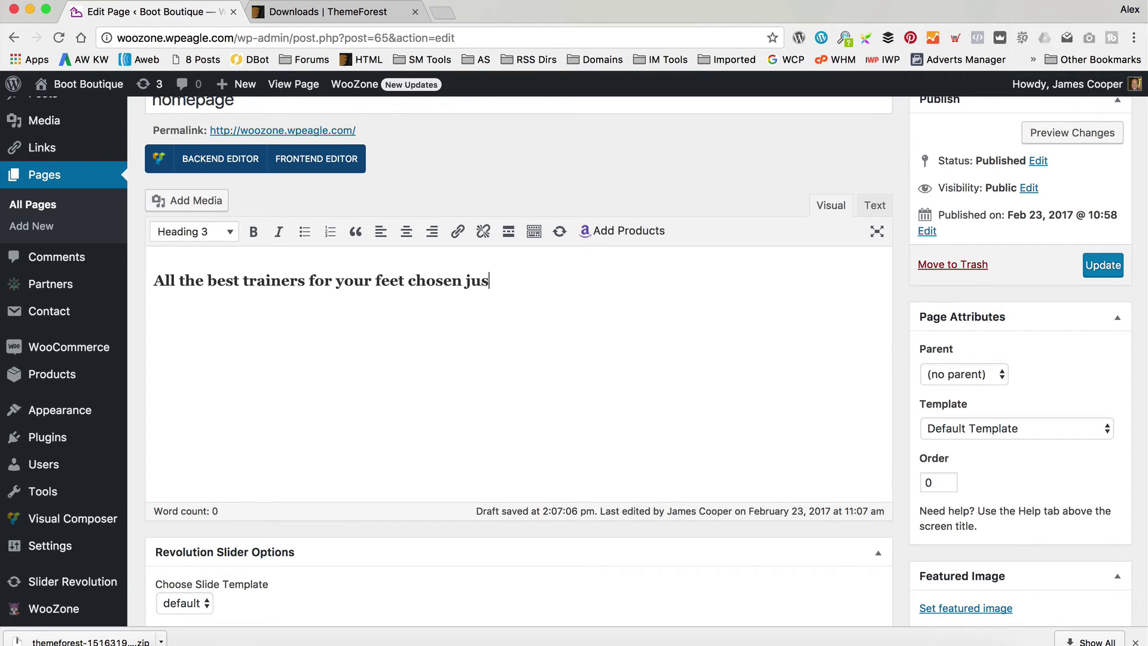
type("r you from Amazon")
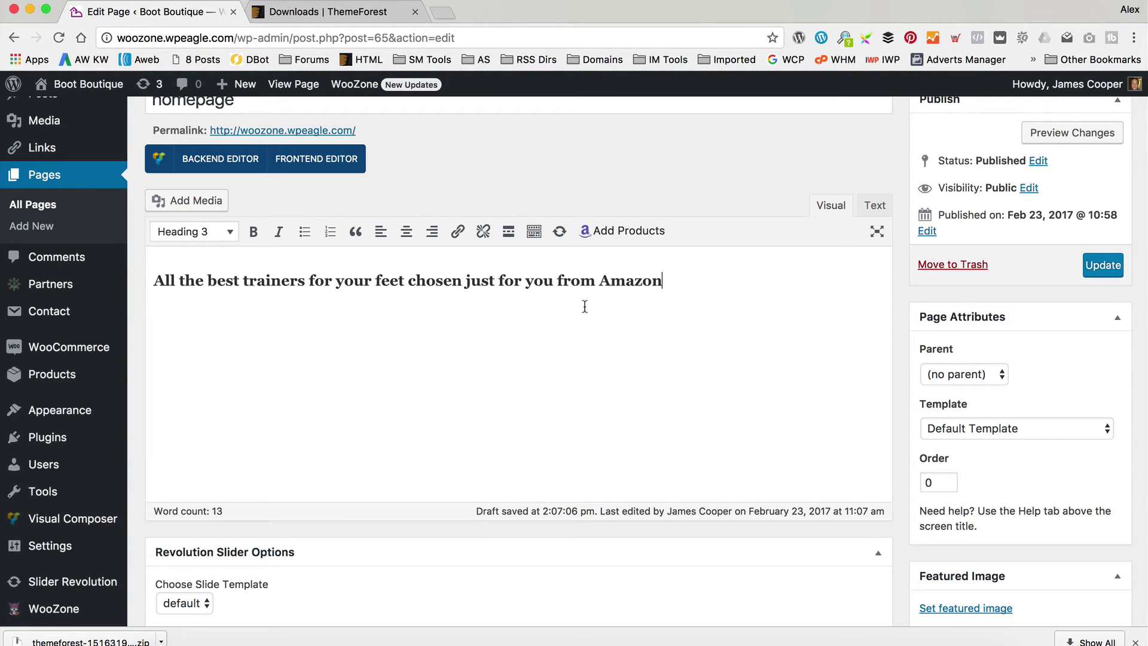
Center the homepage heading and start a new paragraph below it.
left_click_drag(663, 280, 151, 280)
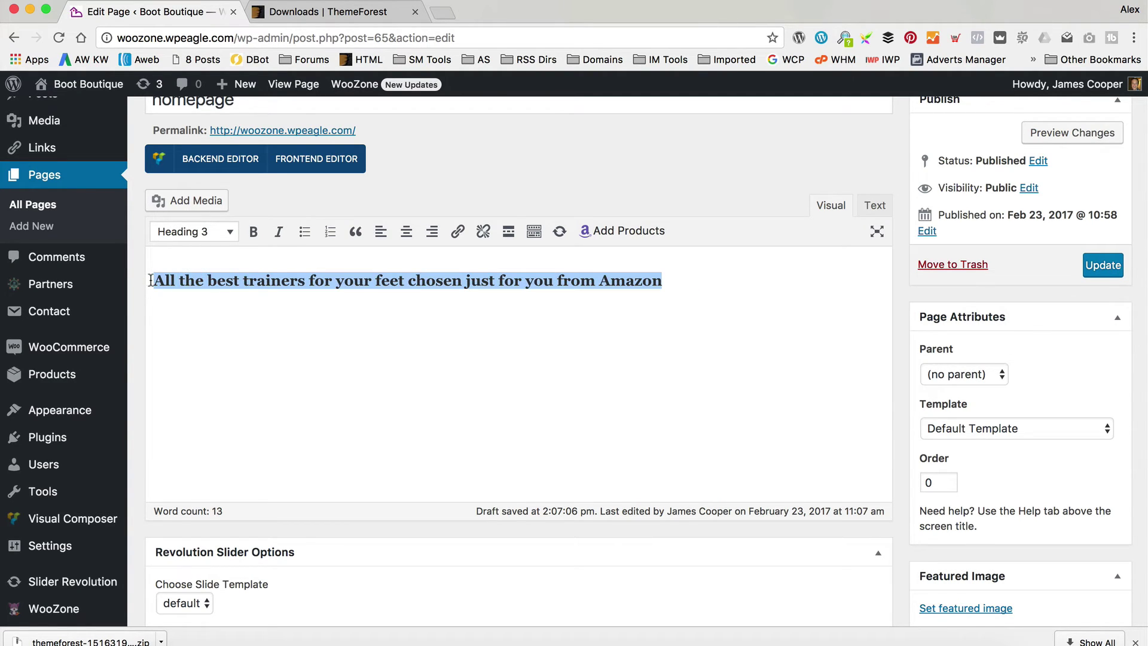
left_click(406, 231)
left_click(771, 311)
key("Return")
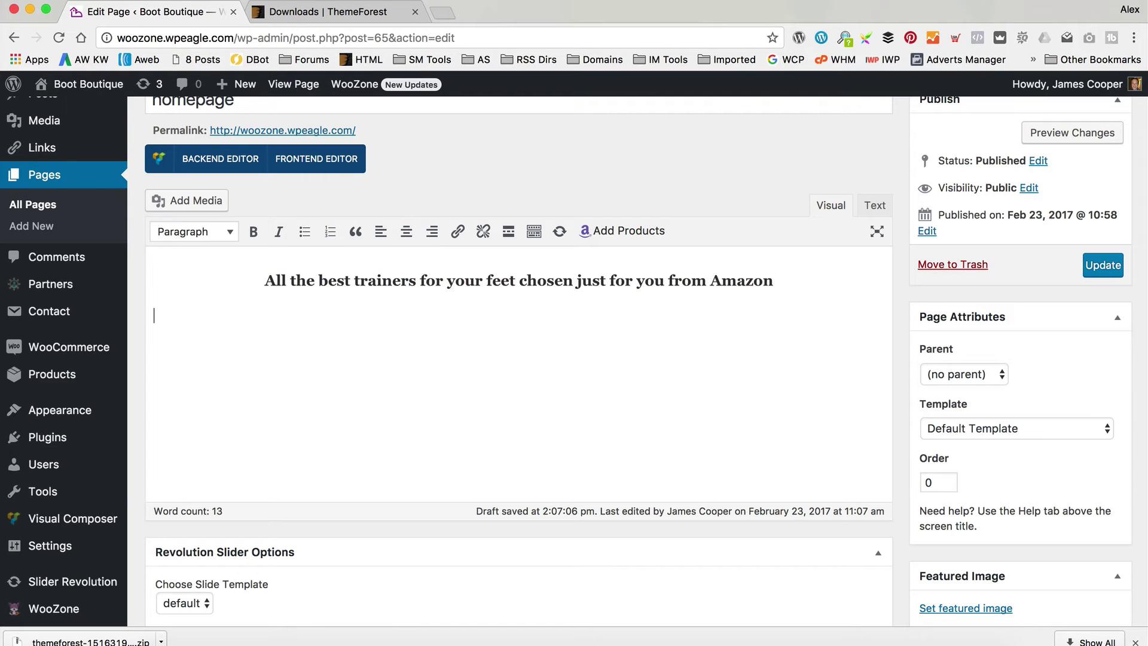
Copy the Kingdom shortcodes from the "Kingdom Shortcodes:" note and paste them below the homepage heading.
left_click(456, 625)
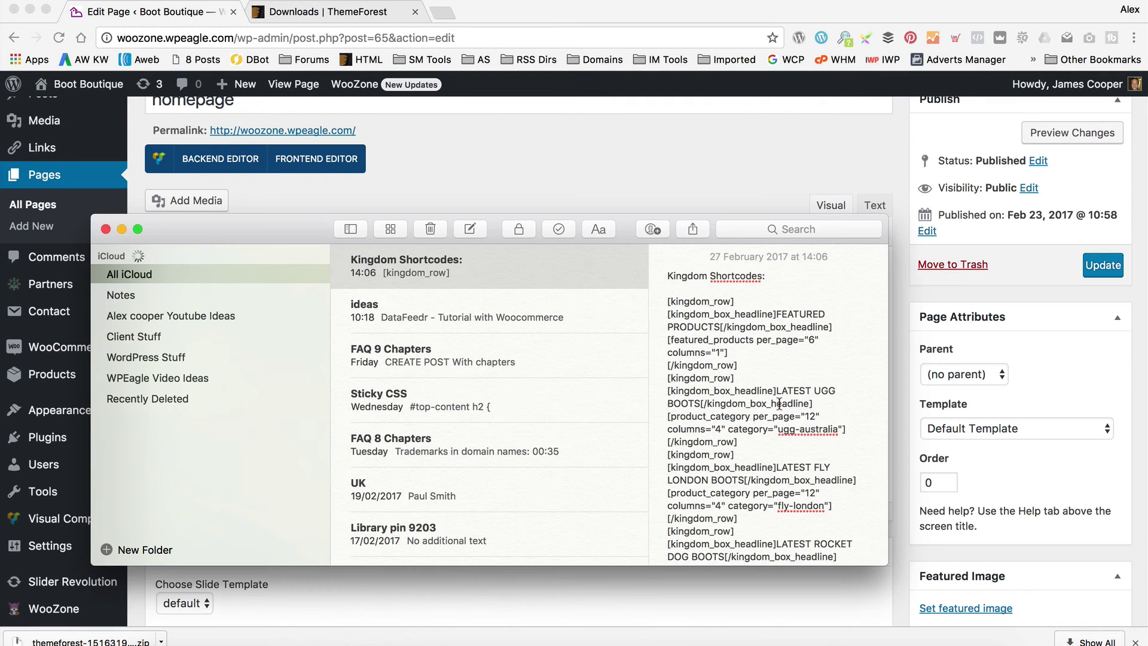
left_click_drag(668, 302, 777, 618)
key("super+c")
left_click(742, 151)
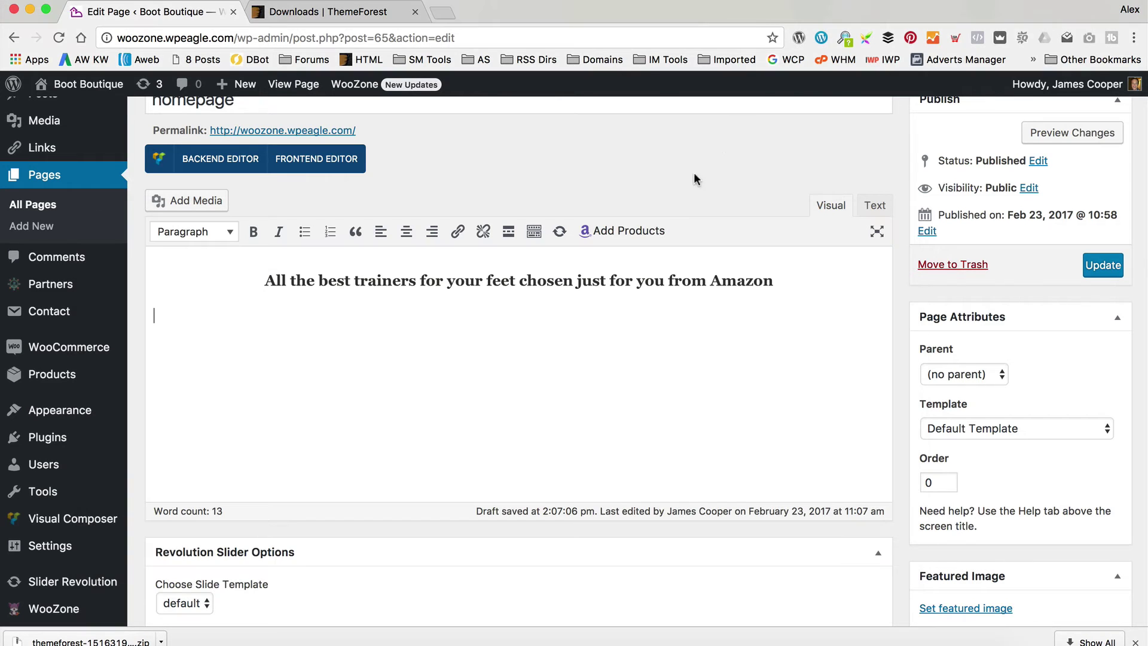
key("super+v")
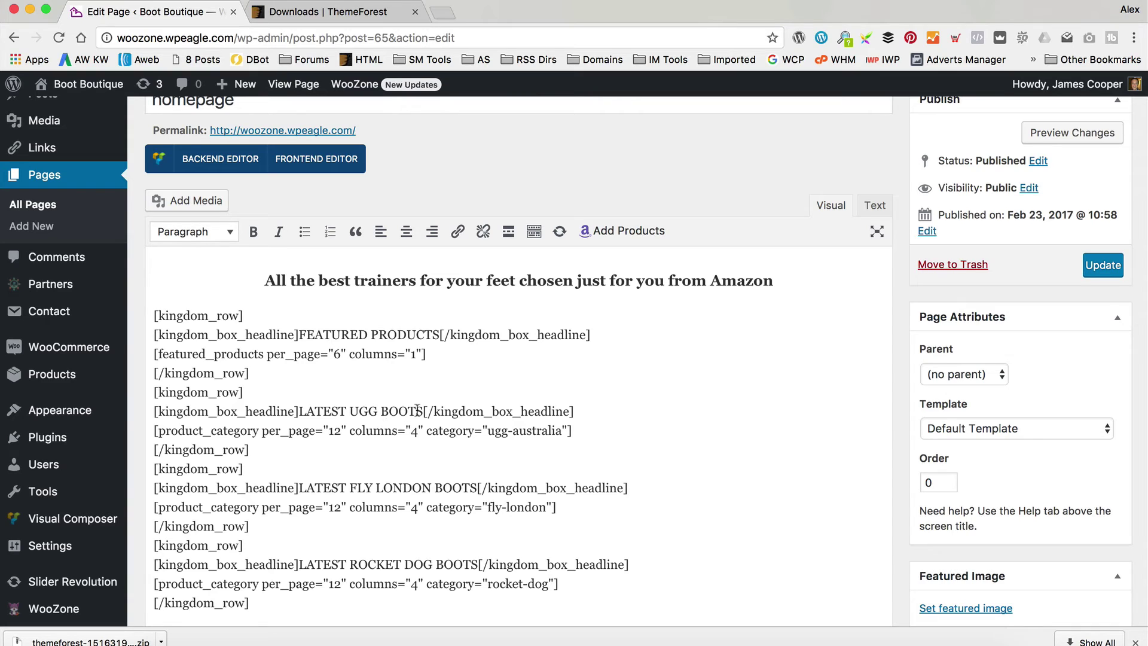
Change the UGG row's headline to "LATEST NIKE TRAINERS" and its product category to "nike-trainers".
left_click_drag(421, 411, 350, 411)
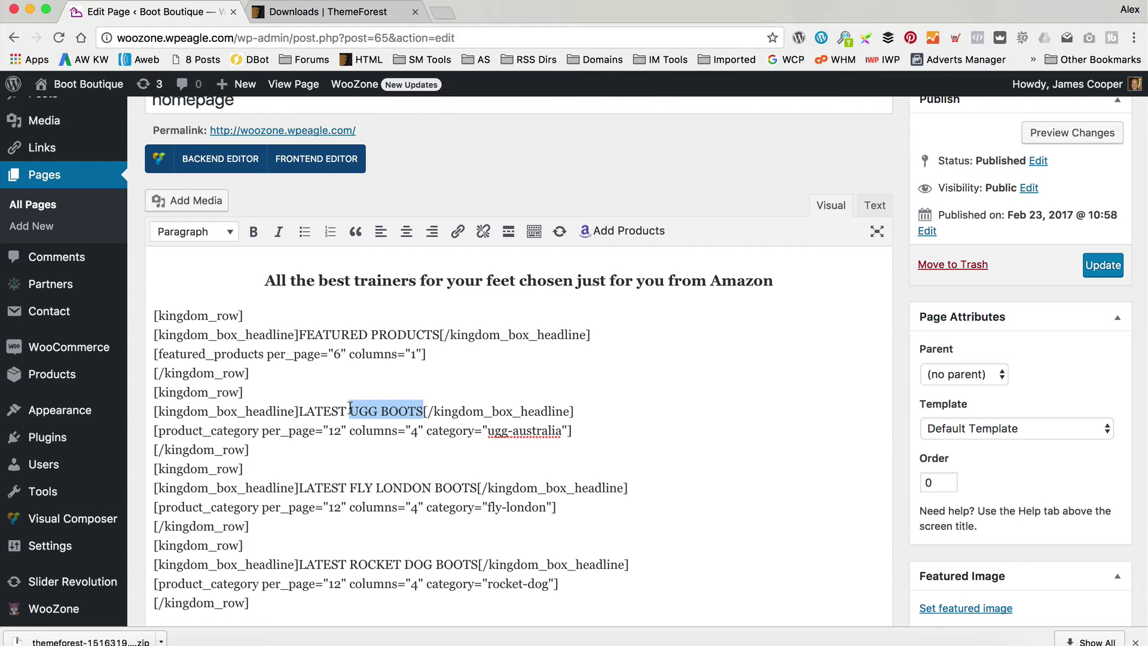
type("NIKE TRA")
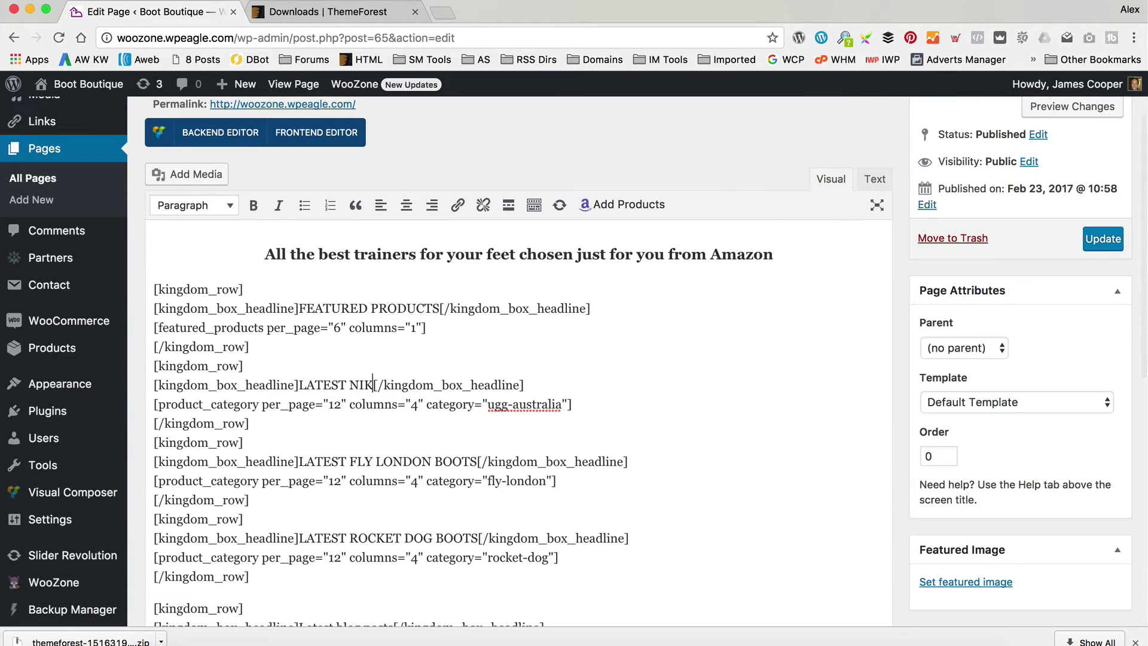
type("INERS")
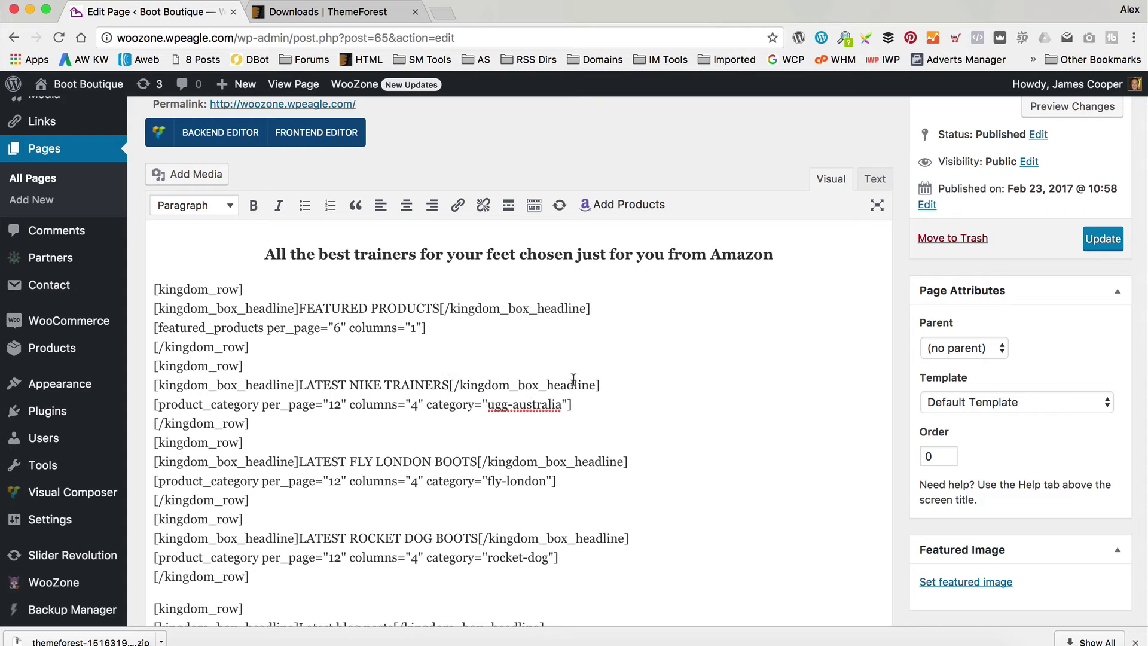
left_click_drag(560, 404, 486, 405)
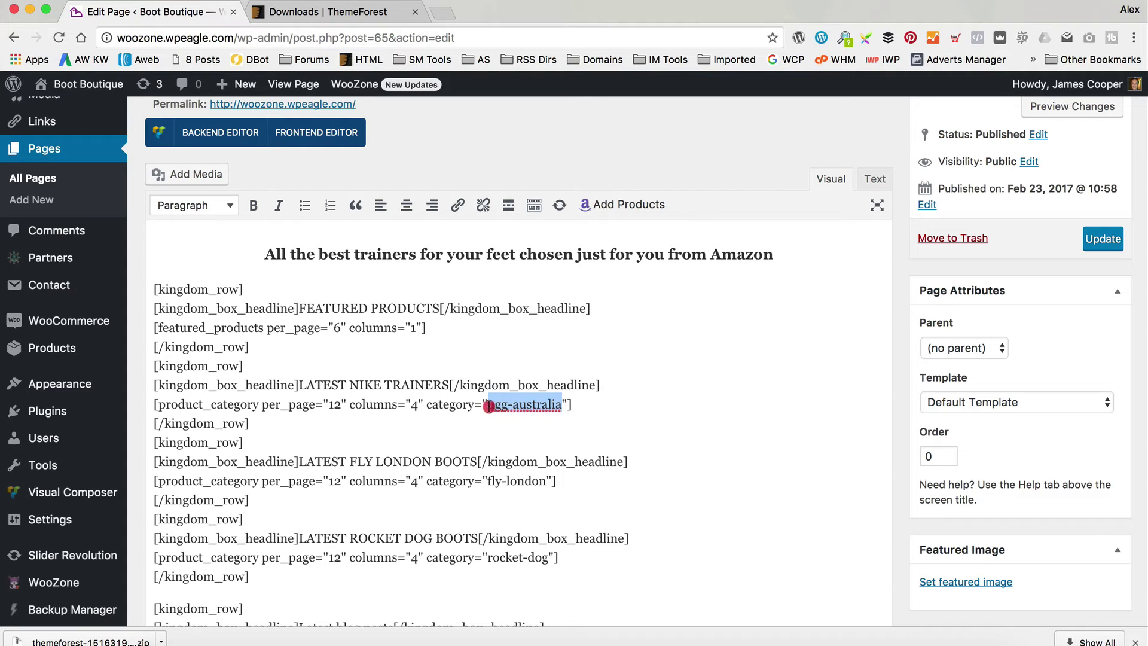
type("nicke")
key("BackSpace")
key("BackSpace")
type("ke-trainers")
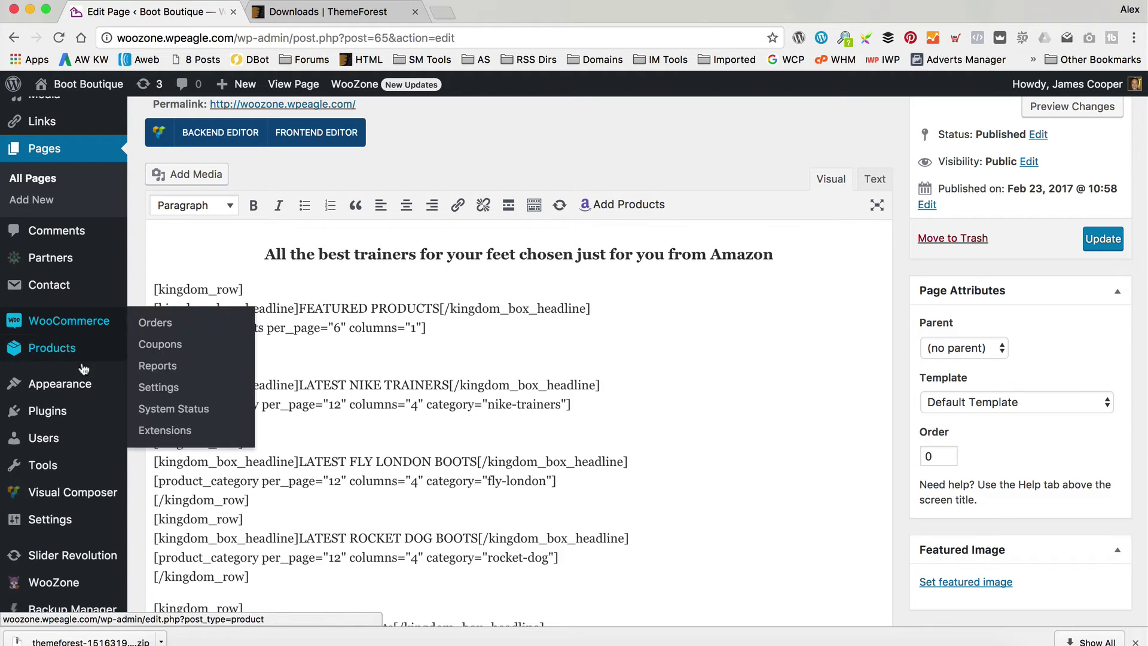
Check the product category slugs in a separate browser tab and set the Fly London row's category to "adidas-trainers".
mouse_move(107, 350)
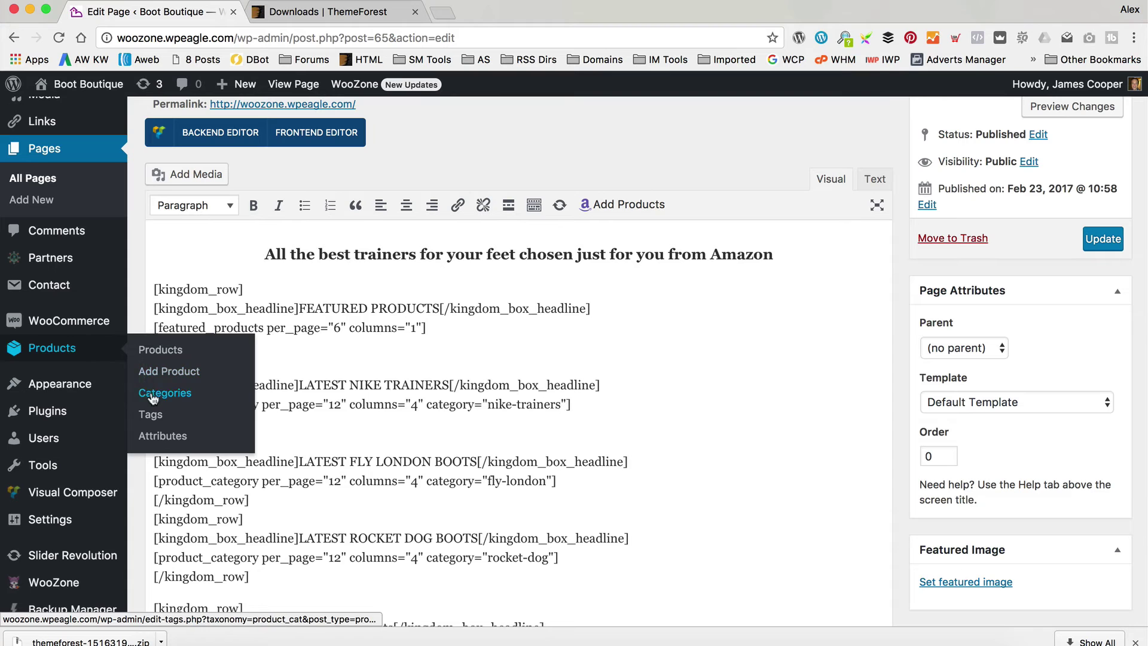
right_click(148, 387)
left_click(173, 397)
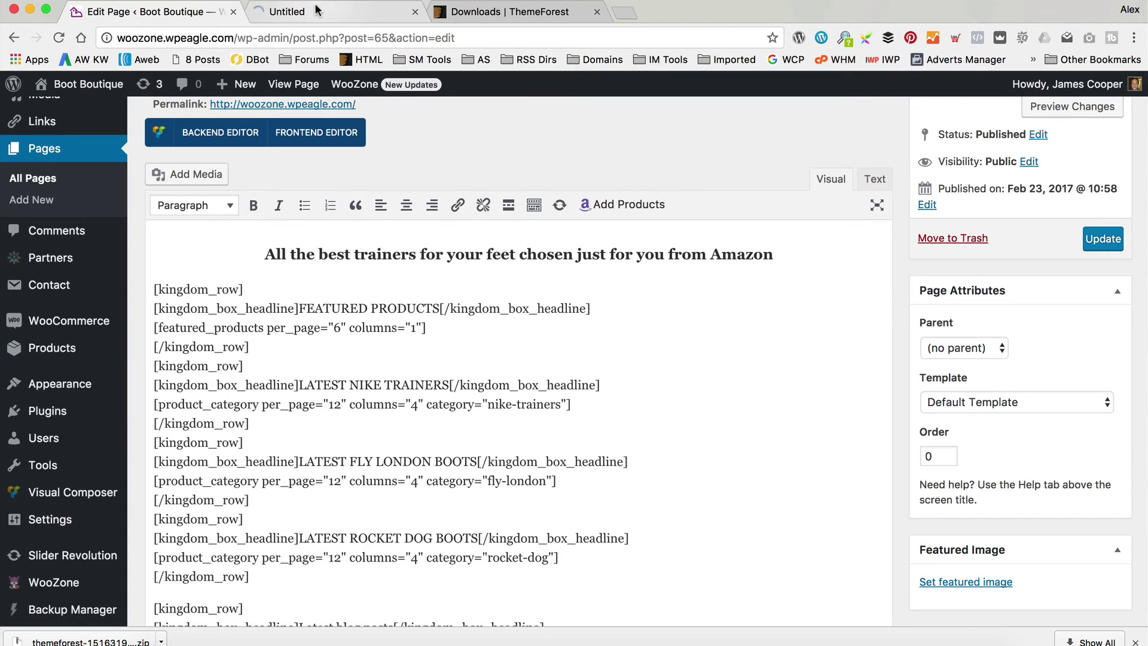
left_click(315, 10)
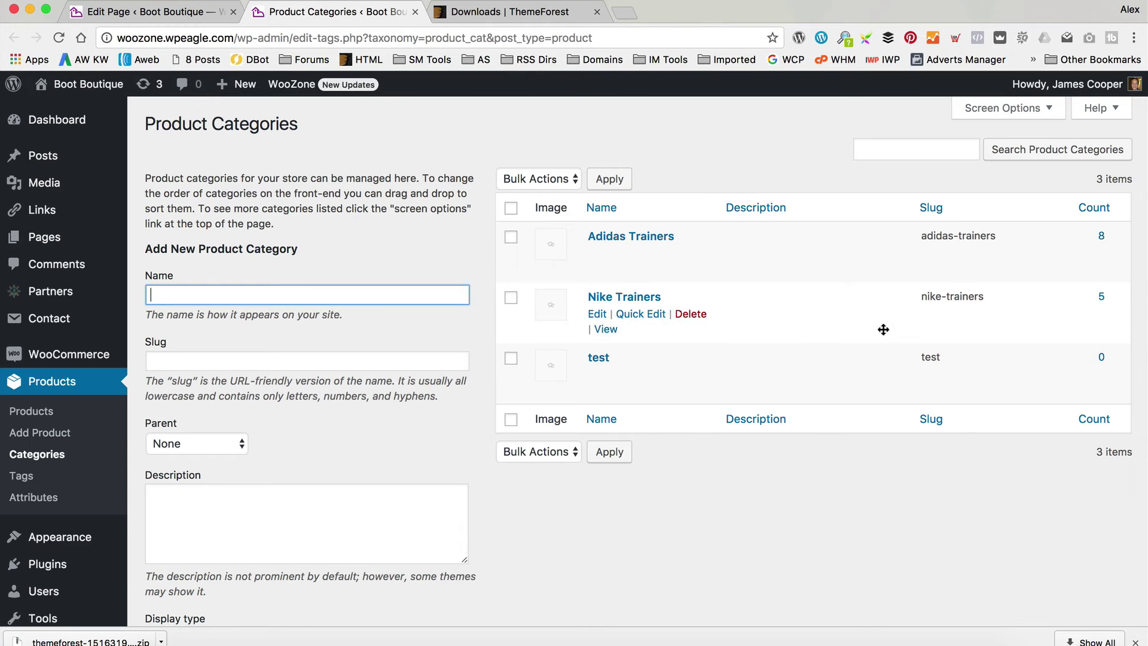
left_click(134, 11)
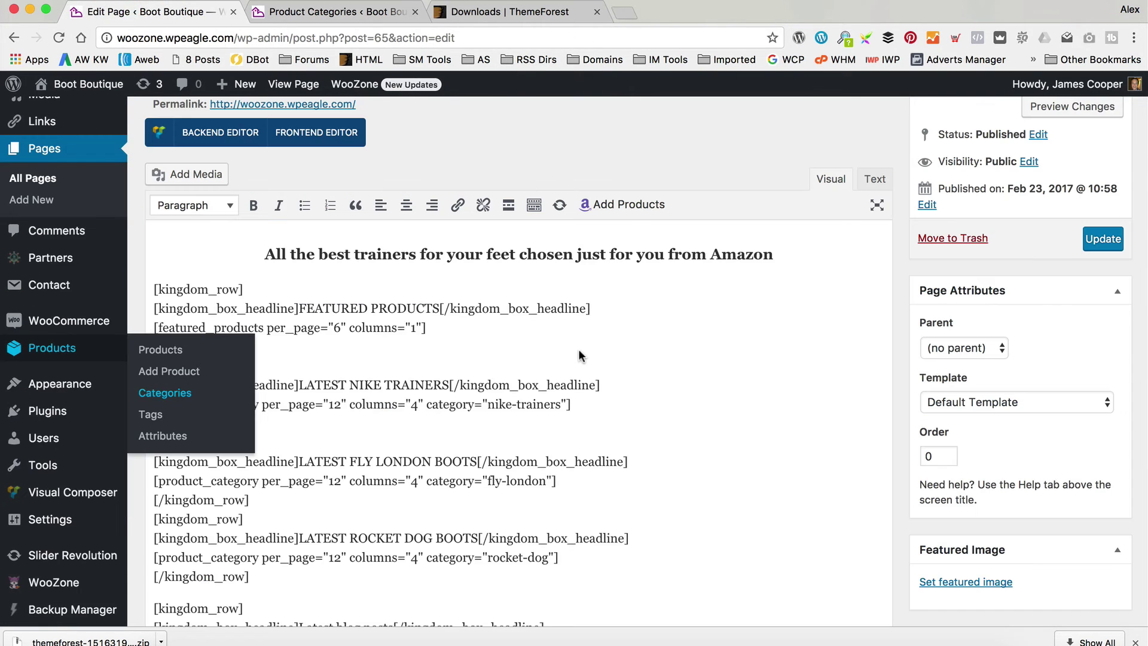
scroll(579, 343, "down", 1)
scroll(570, 376, "down", 1)
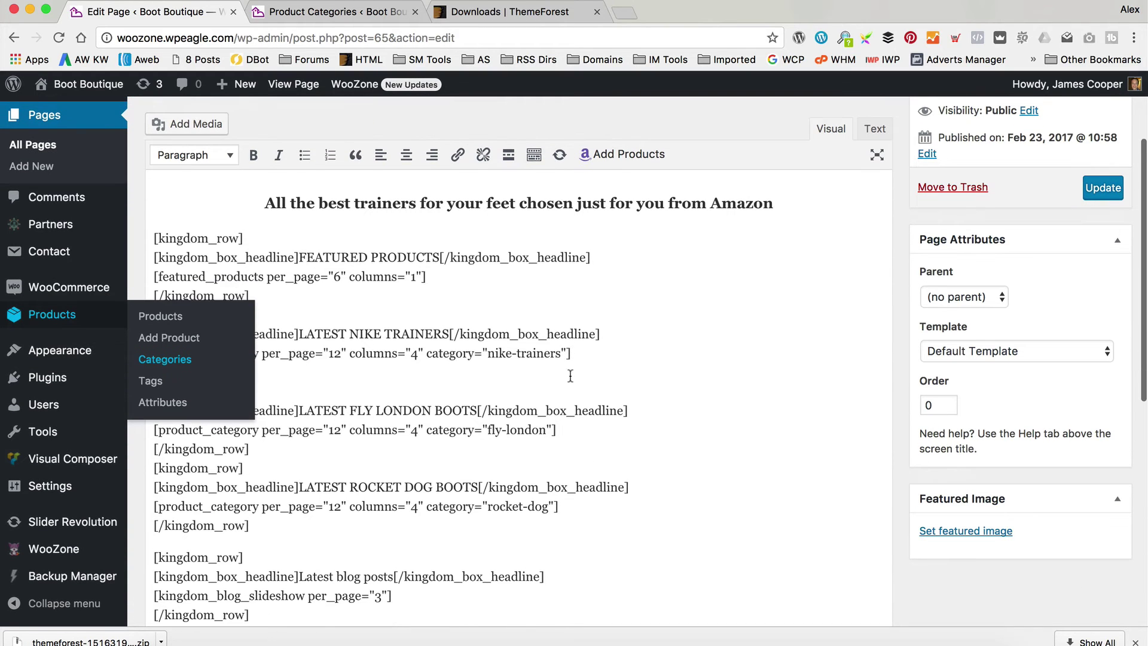
left_click_drag(545, 427, 483, 428)
type("adidas-trainers")
left_click(632, 533)
Delete the Rocket Dog row of shortcodes, keep the blog posts row on its own line, and update the homepage.
scroll(565, 484, "down", 1)
scroll(565, 484, "down", 2)
left_click_drag(268, 466, 154, 426)
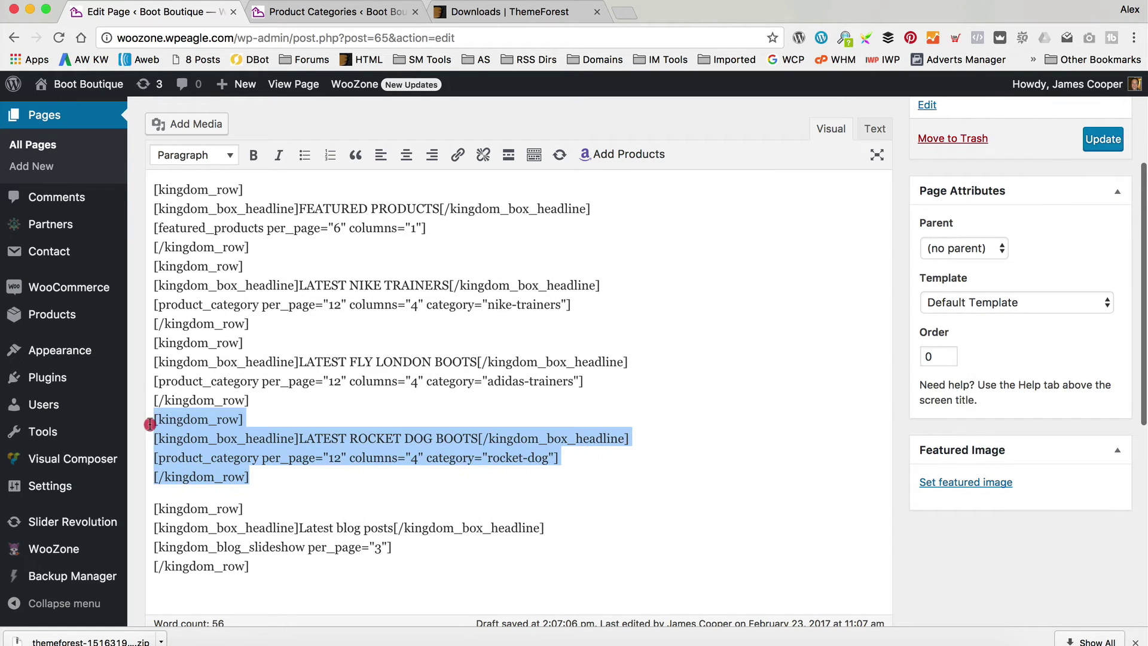
key("BackSpace")
key("BackSpace")
key("Delete")
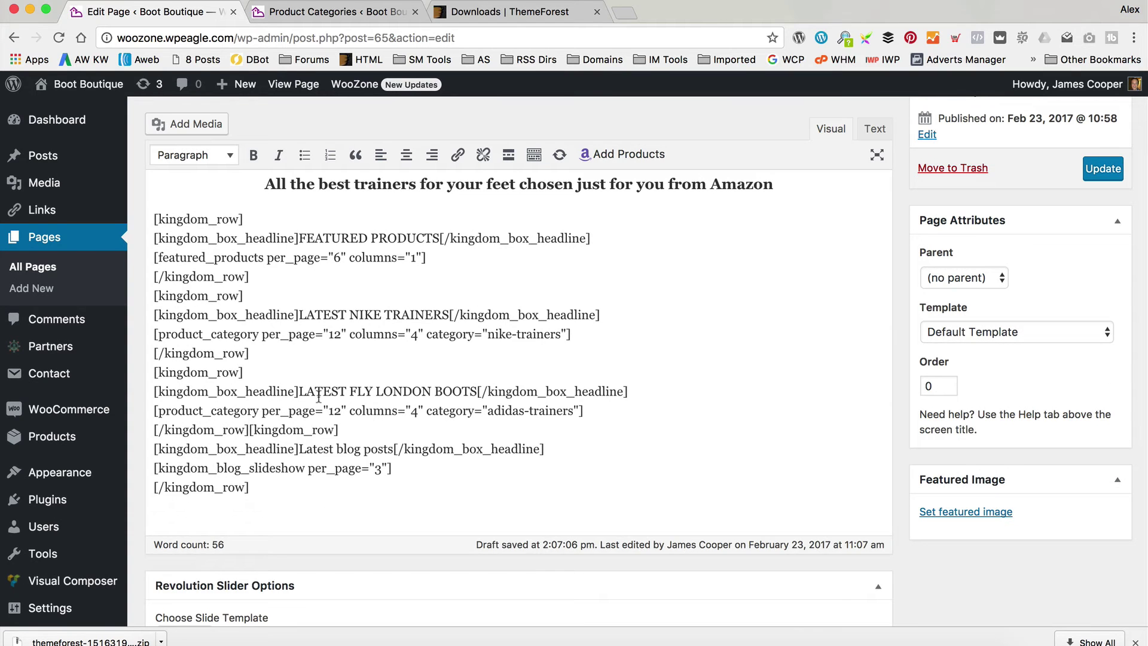
key("Return")
scroll(343, 513, "up", 5)
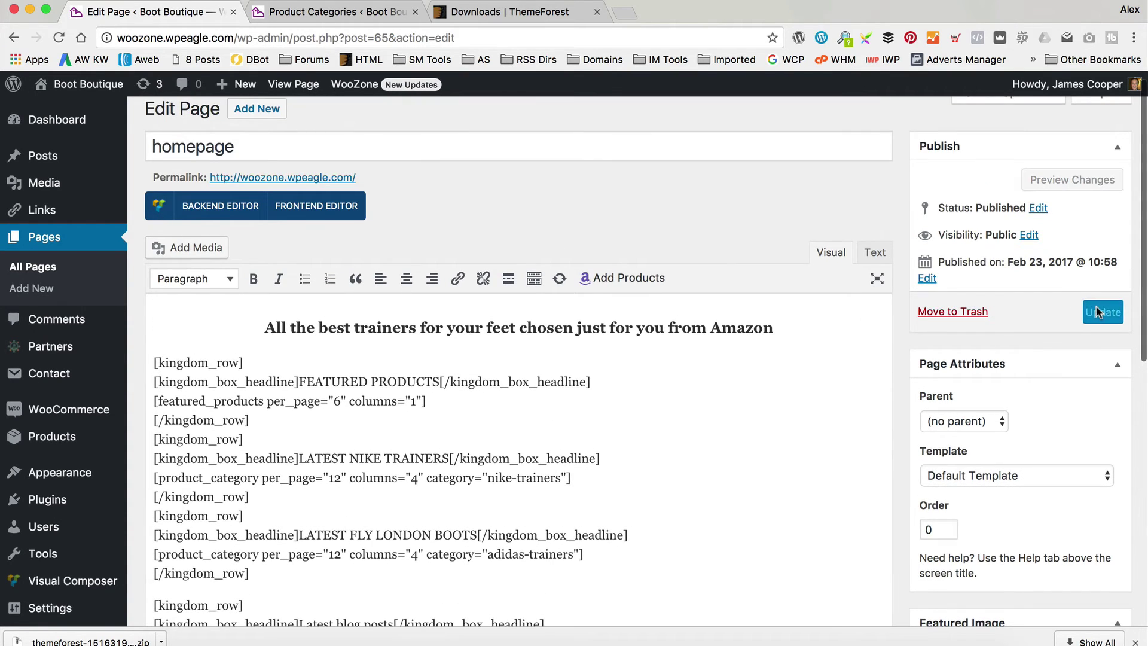
left_click(1100, 312)
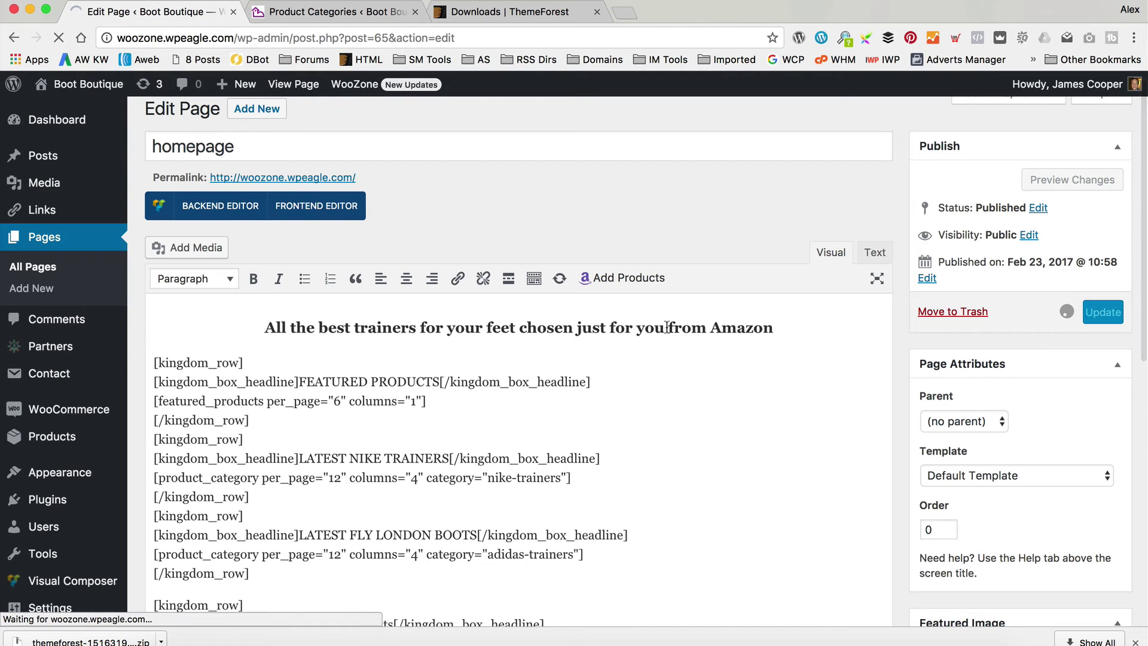
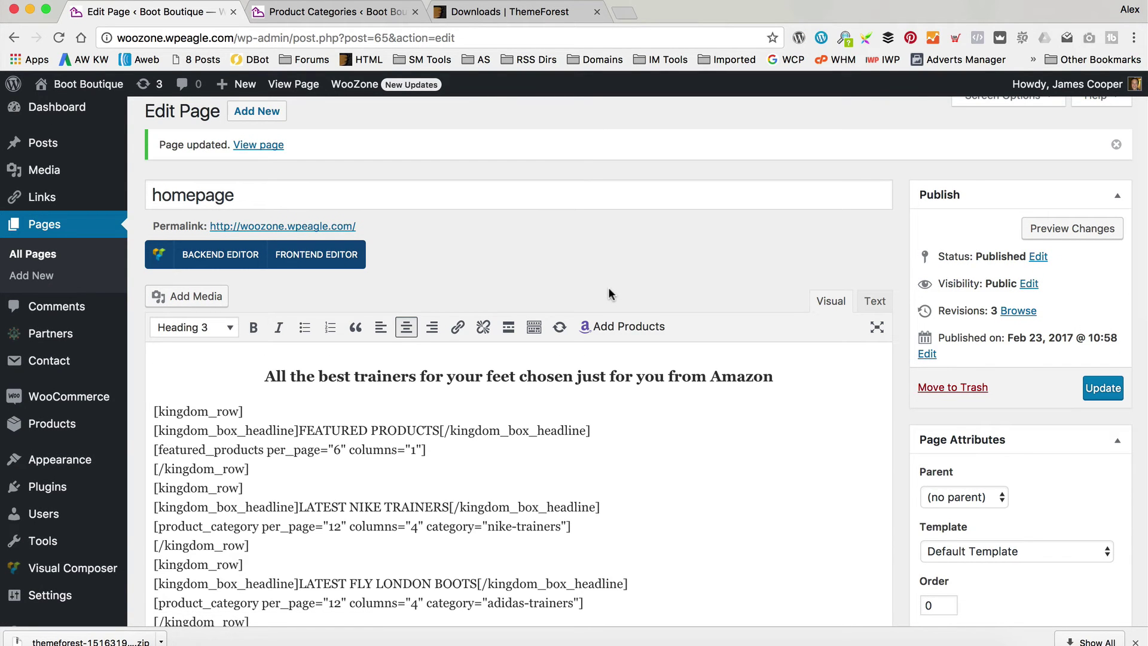
View the live homepage and examine the featured products, category product rows and latest blog posts section.
left_click(292, 84)
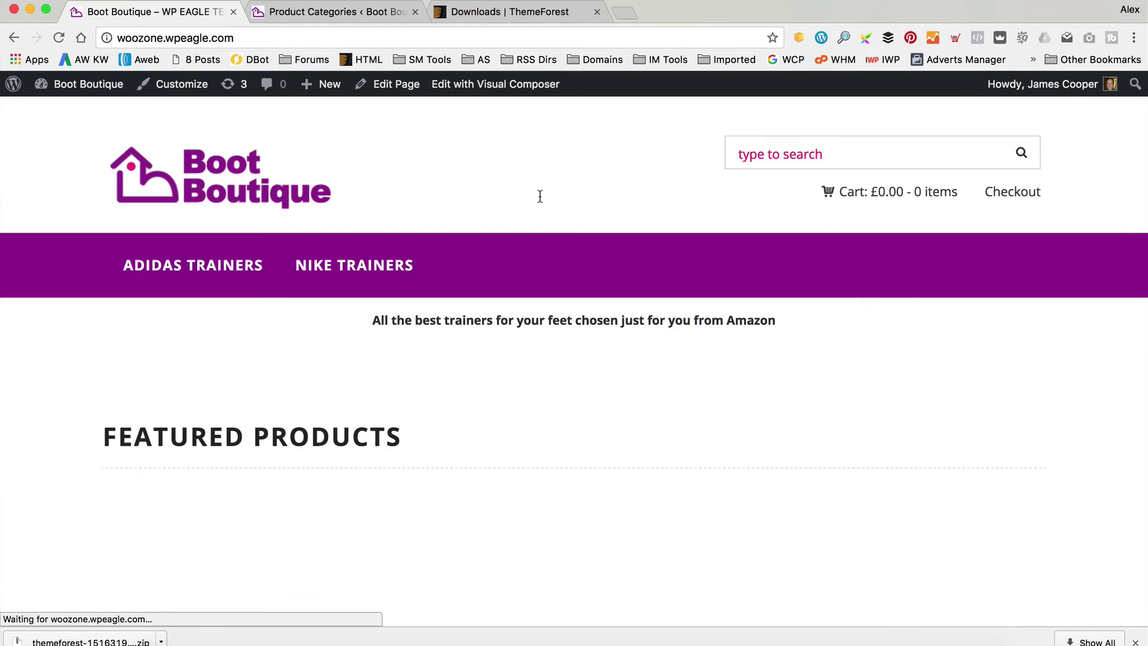
scroll(540, 196, "down", 3)
scroll(540, 196, "down", 4)
scroll(539, 196, "up", 5)
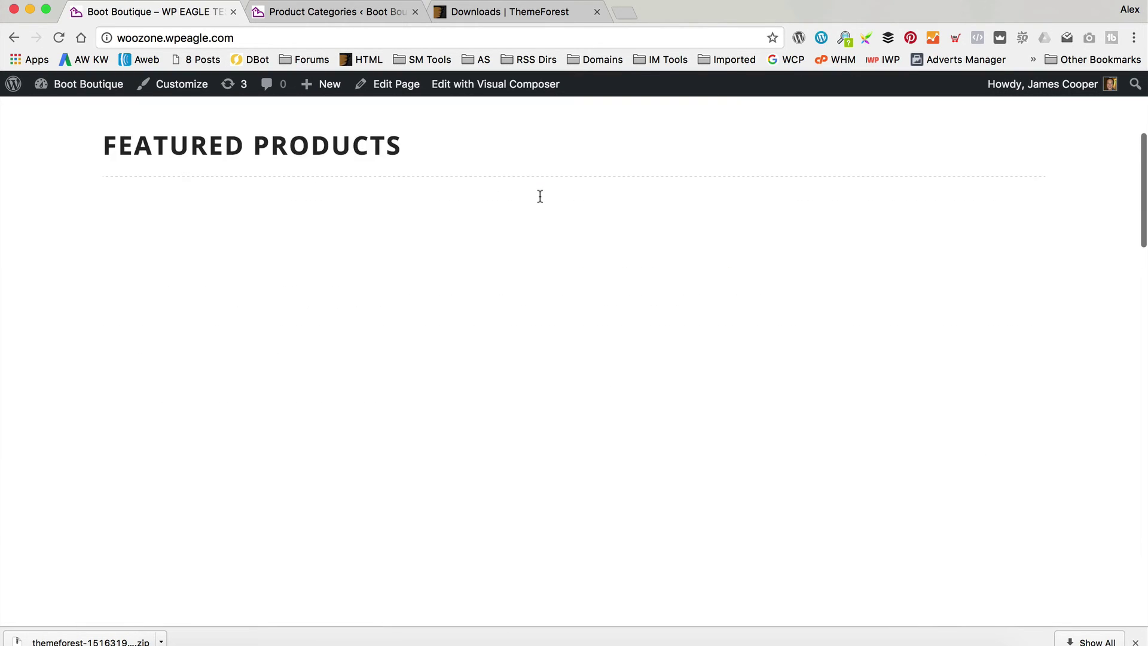
scroll(540, 196, "down", 1)
scroll(540, 196, "down", 5)
scroll(540, 196, "up", 5)
scroll(540, 196, "down", 10)
scroll(540, 196, "down", 6)
scroll(540, 196, "up", 4)
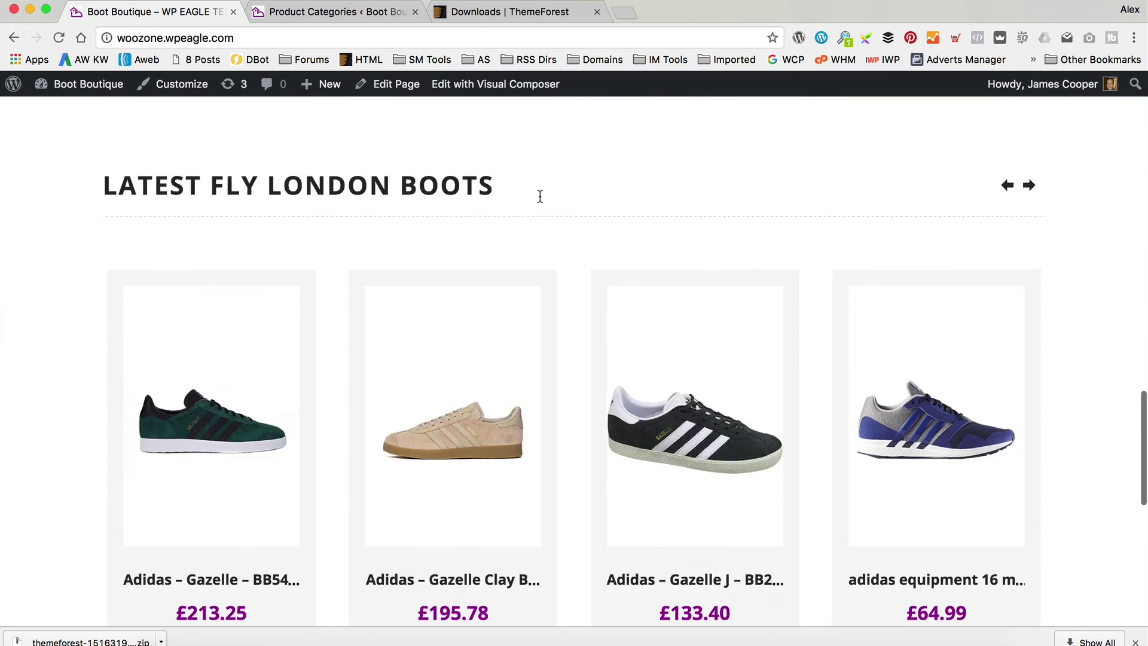
scroll(392, 230, "down", 5)
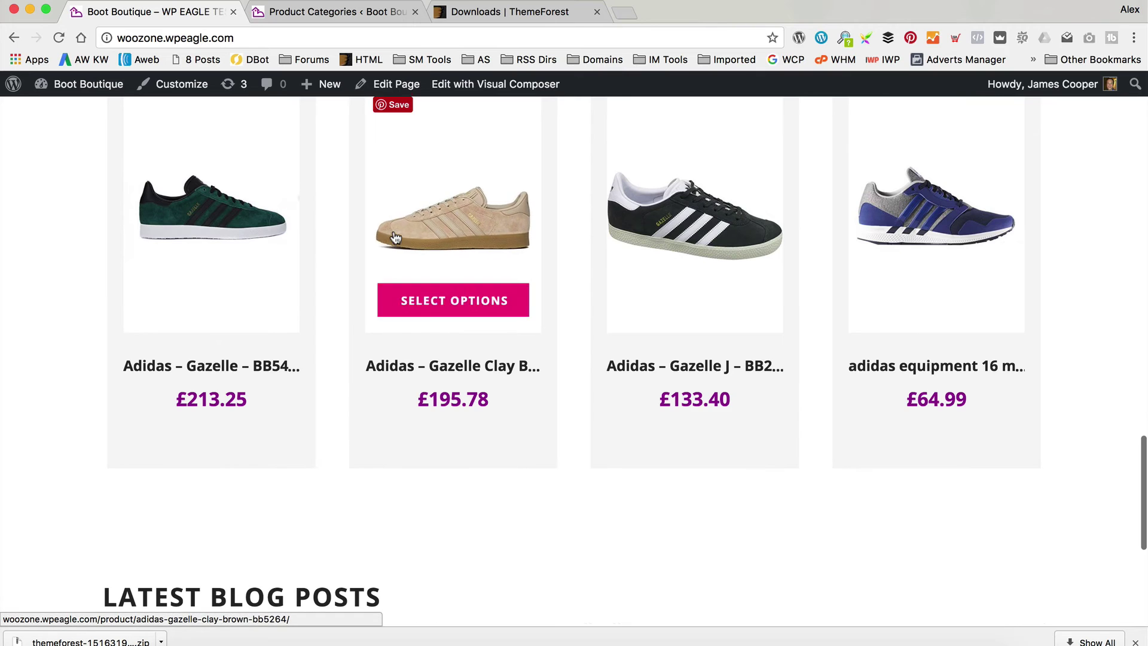
scroll(394, 237, "down", 5)
scroll(394, 237, "up", 6)
scroll(395, 239, "up", 15)
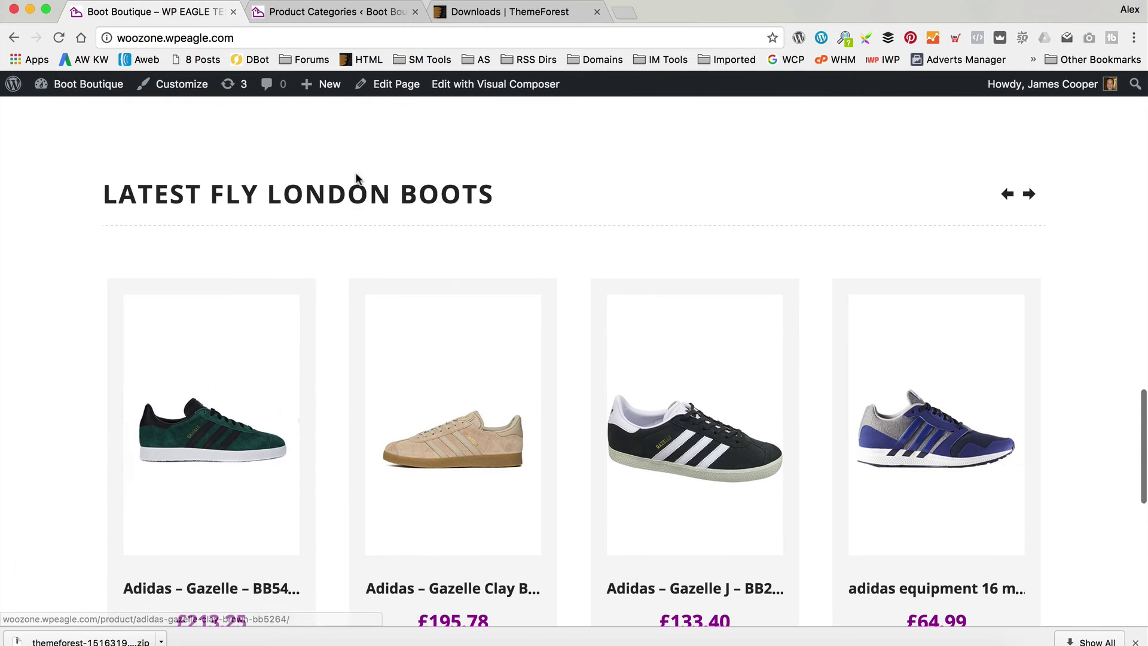
scroll(450, 181, "down", 2)
scroll(450, 181, "up", 3)
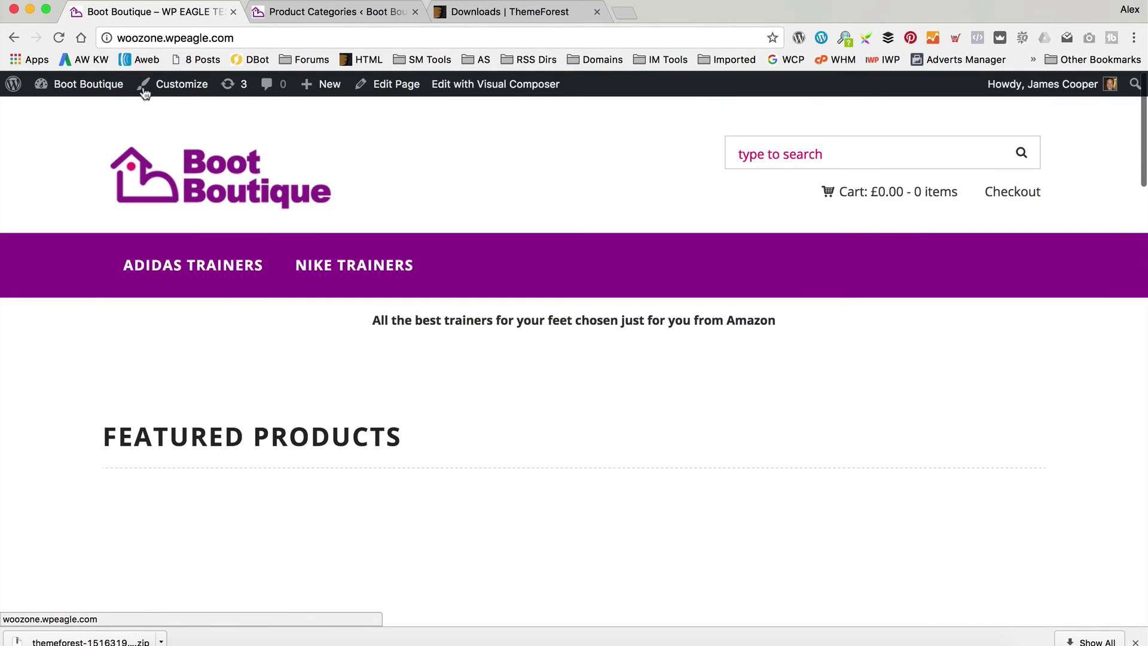
Open the store's product list and mark the NIKE Air Max Tavas Special Edition and Women's Nike Air Presto PRM as featured.
mouse_move(90, 83)
left_click(97, 122)
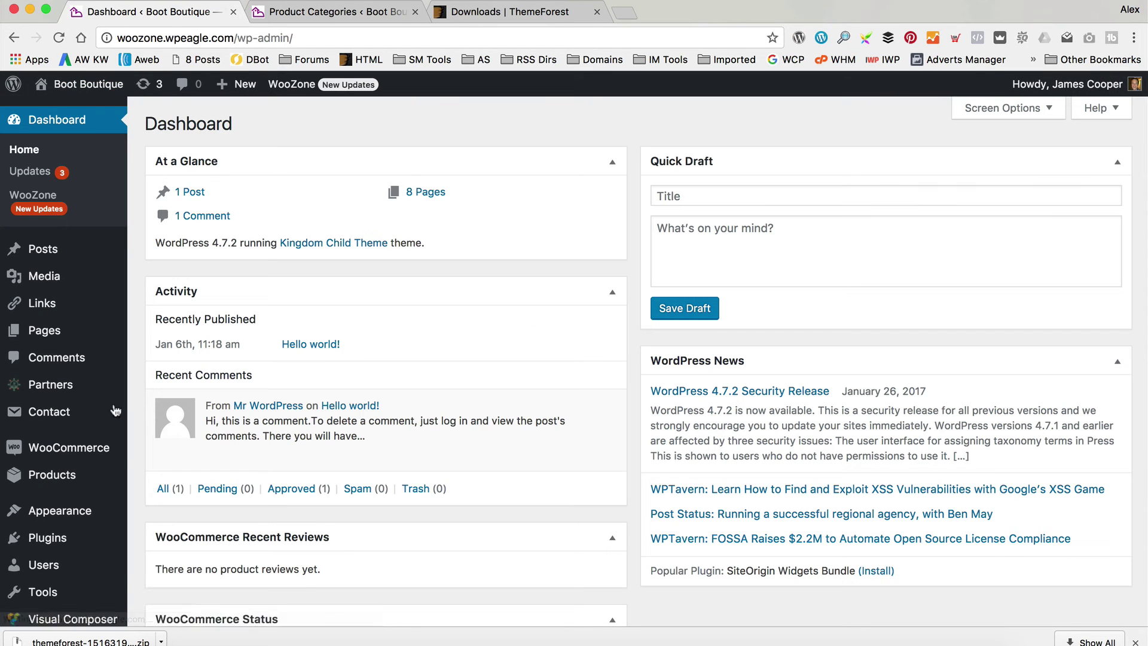
mouse_move(54, 474)
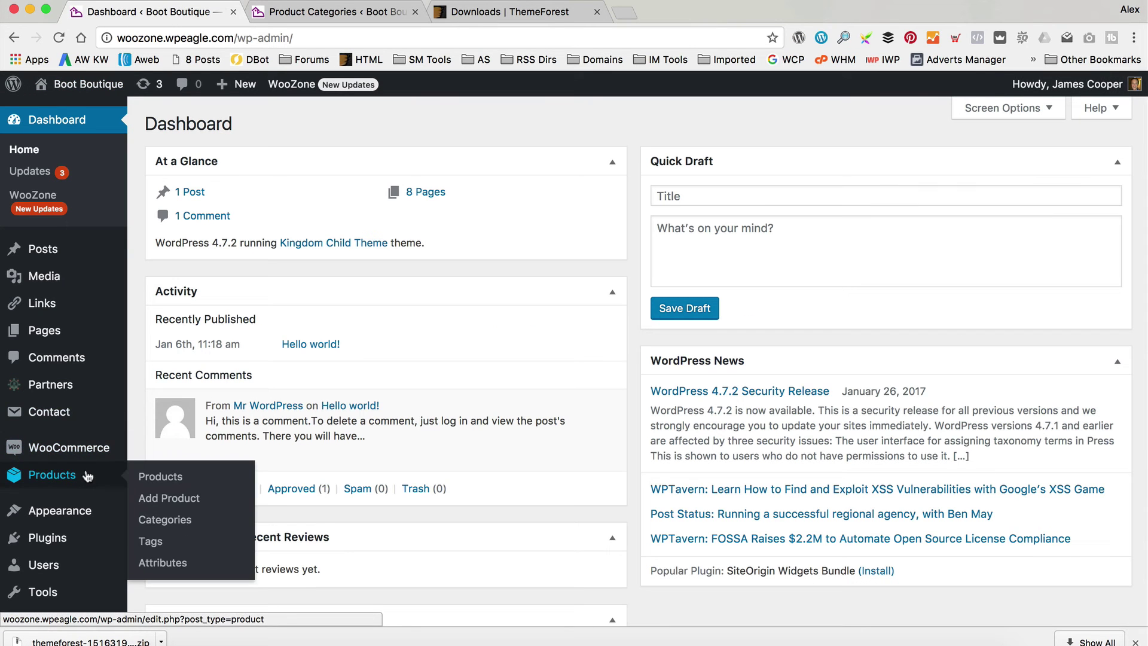
left_click(157, 477)
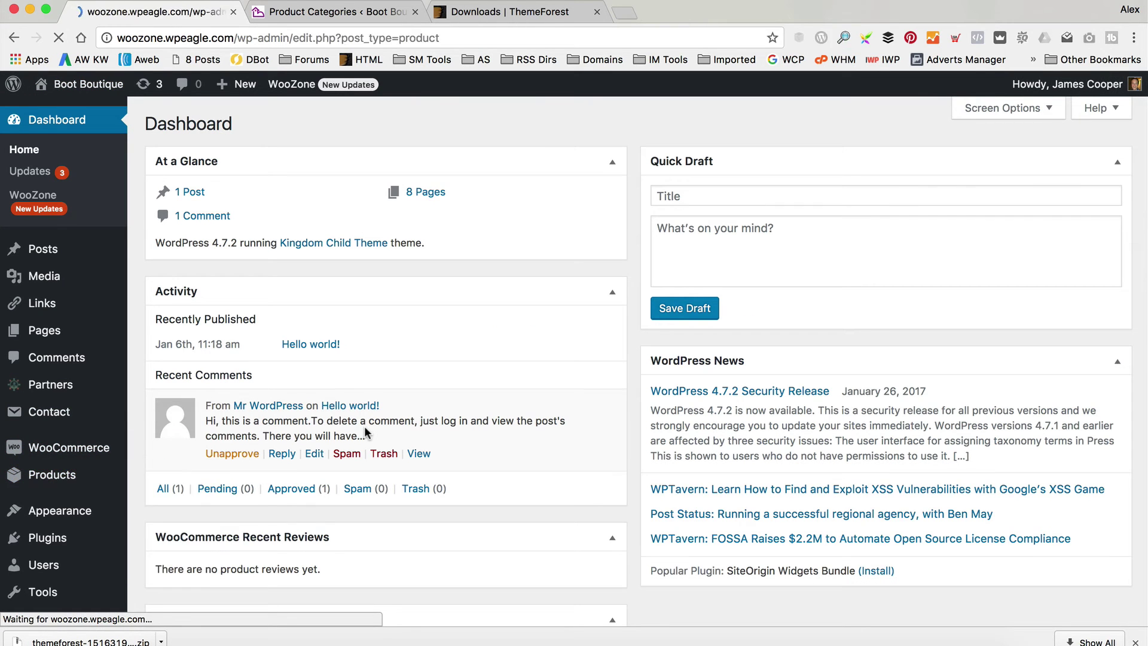
scroll(809, 300, "down", 2)
left_click(807, 264)
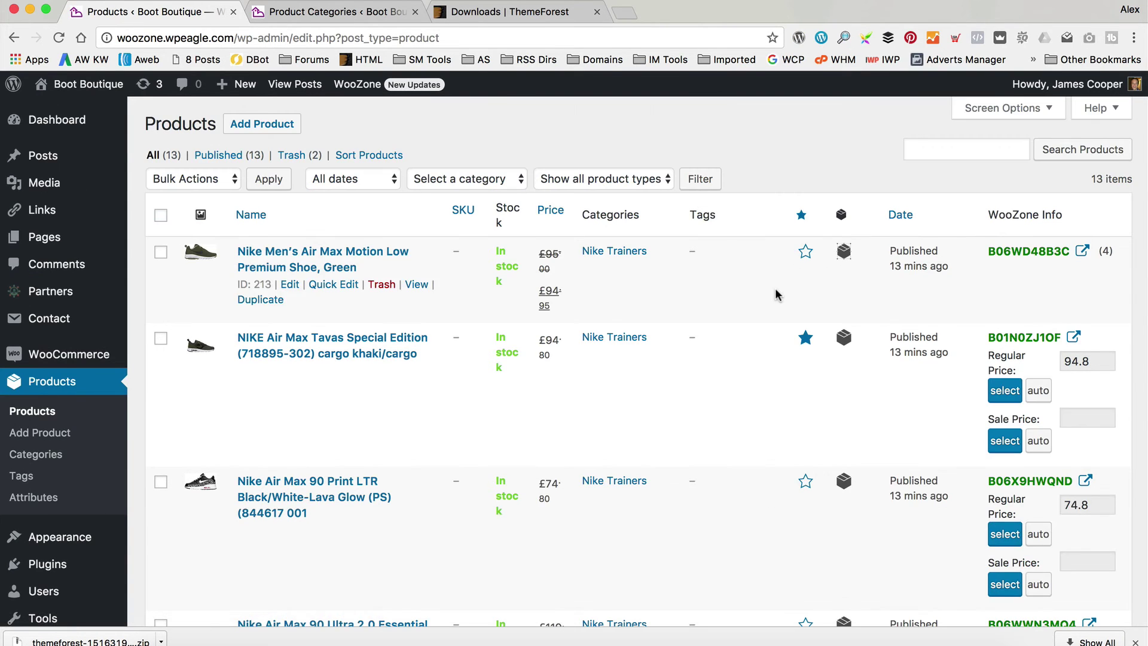
scroll(777, 297, "down", 7)
left_click(805, 314)
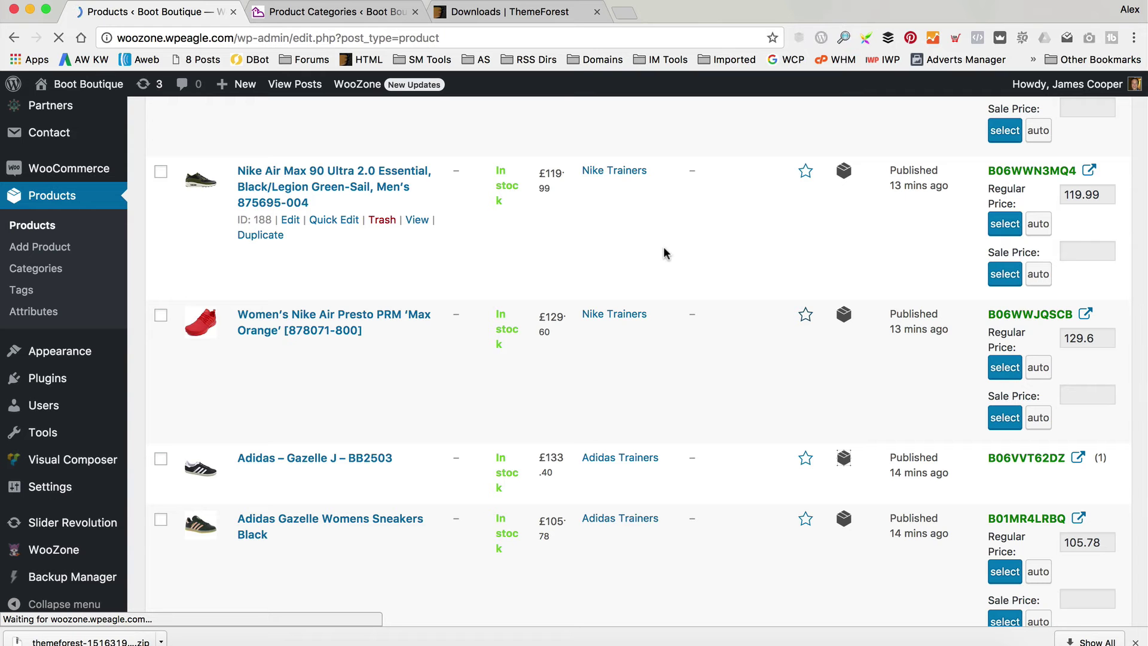
Mark the Adidas – Gazelle J – BB2503 and Adidas Gazelle W products as featured.
scroll(665, 251, "down", 15)
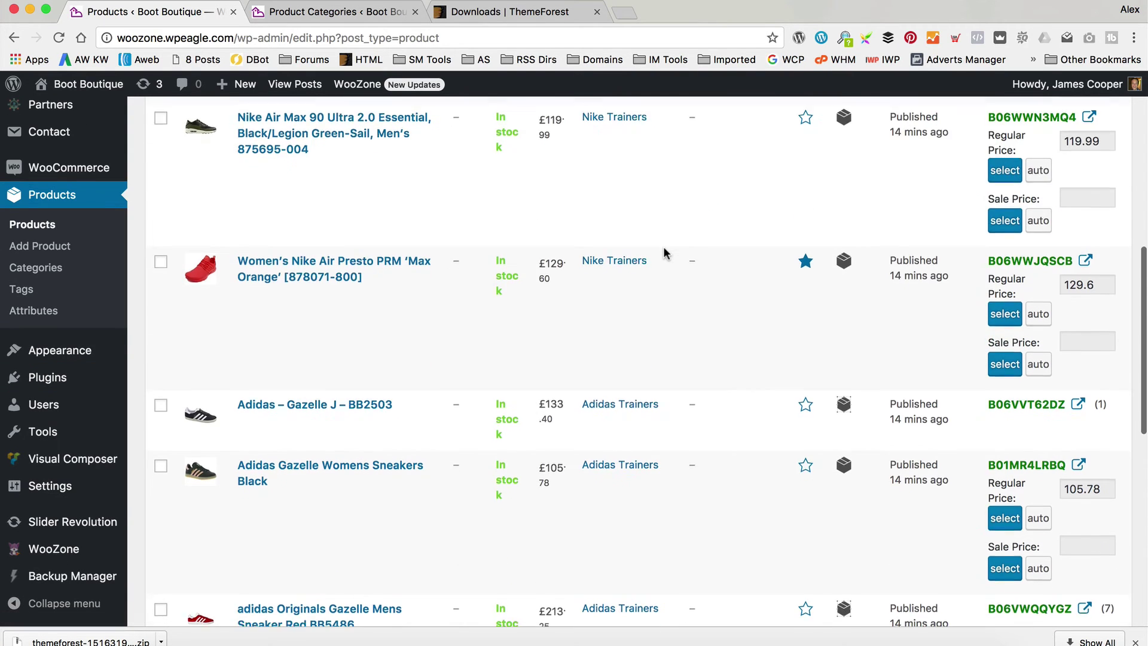
left_click(813, 210)
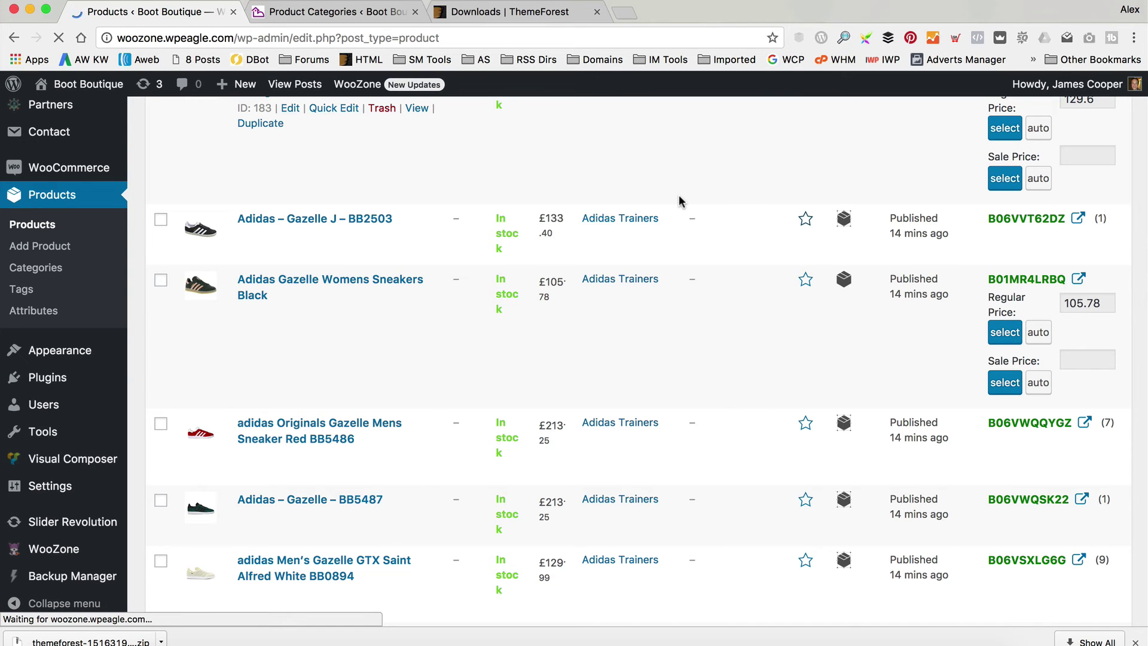
scroll(679, 201, "down", 15)
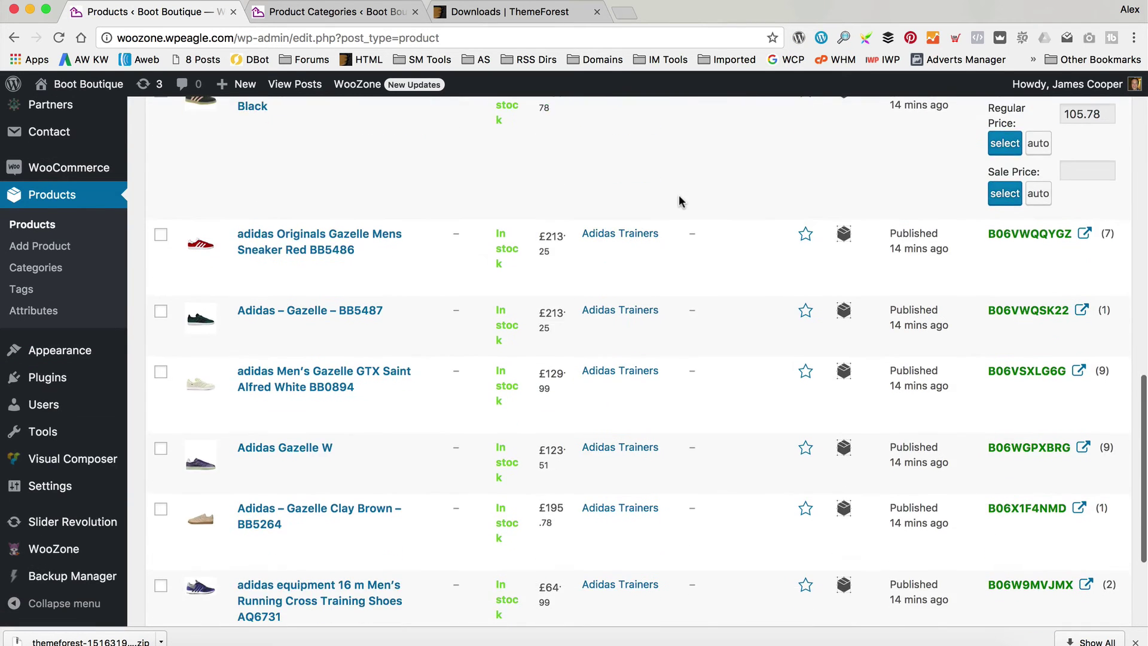
left_click(804, 269)
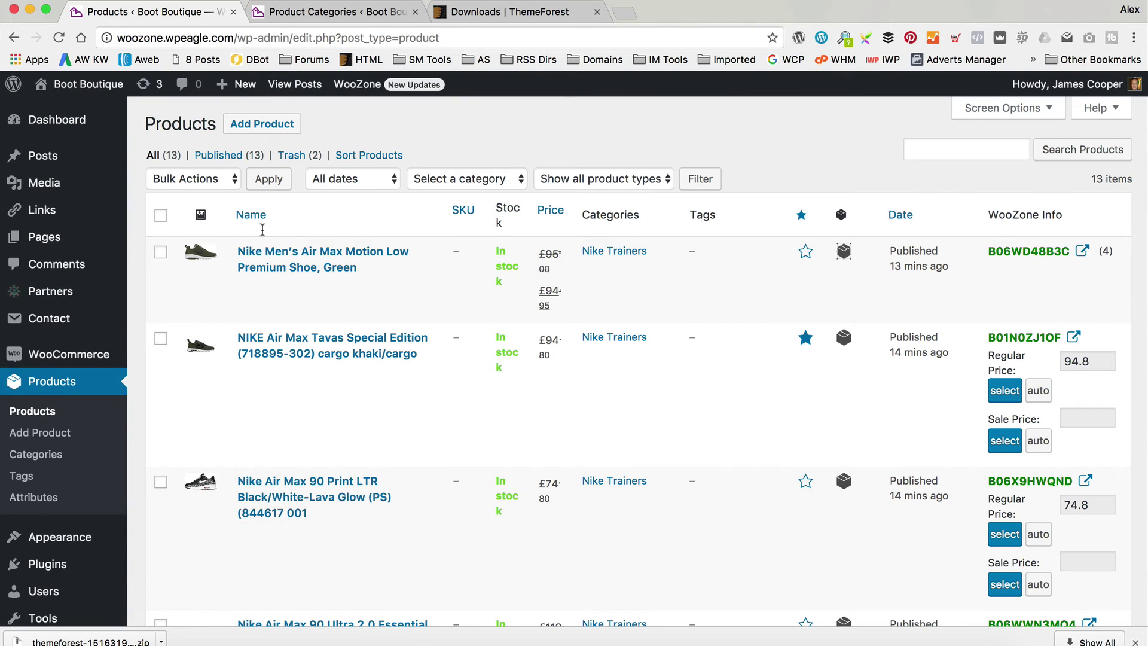
Visit the live site and check the Featured Products section on the homepage.
left_click(109, 115)
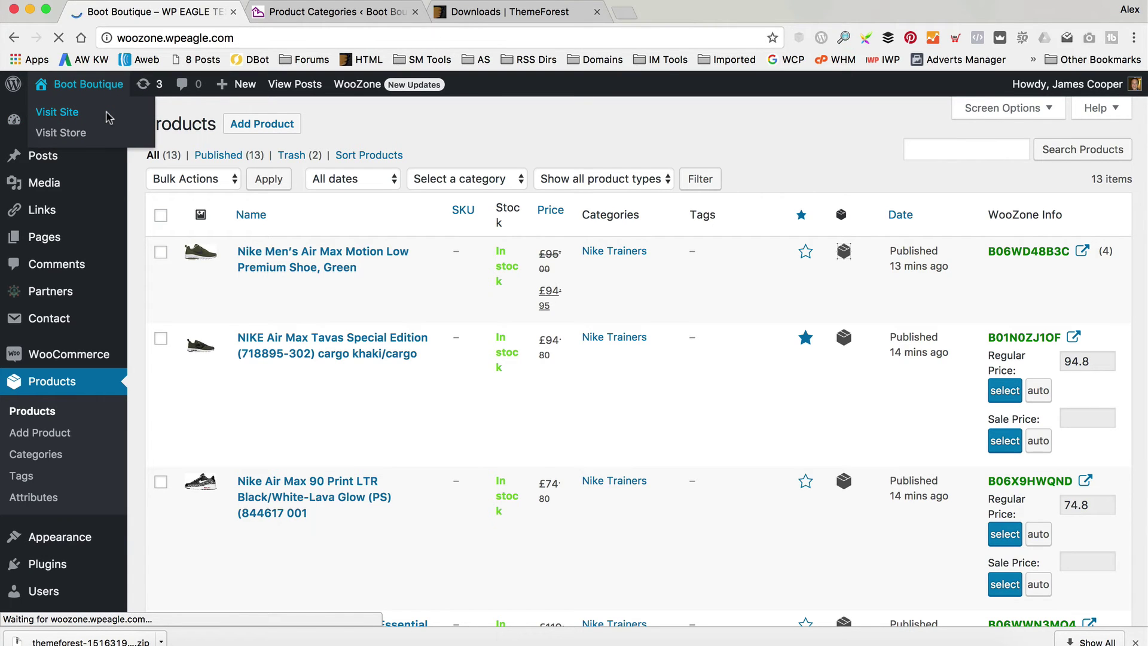
scroll(107, 117, "down", 12)
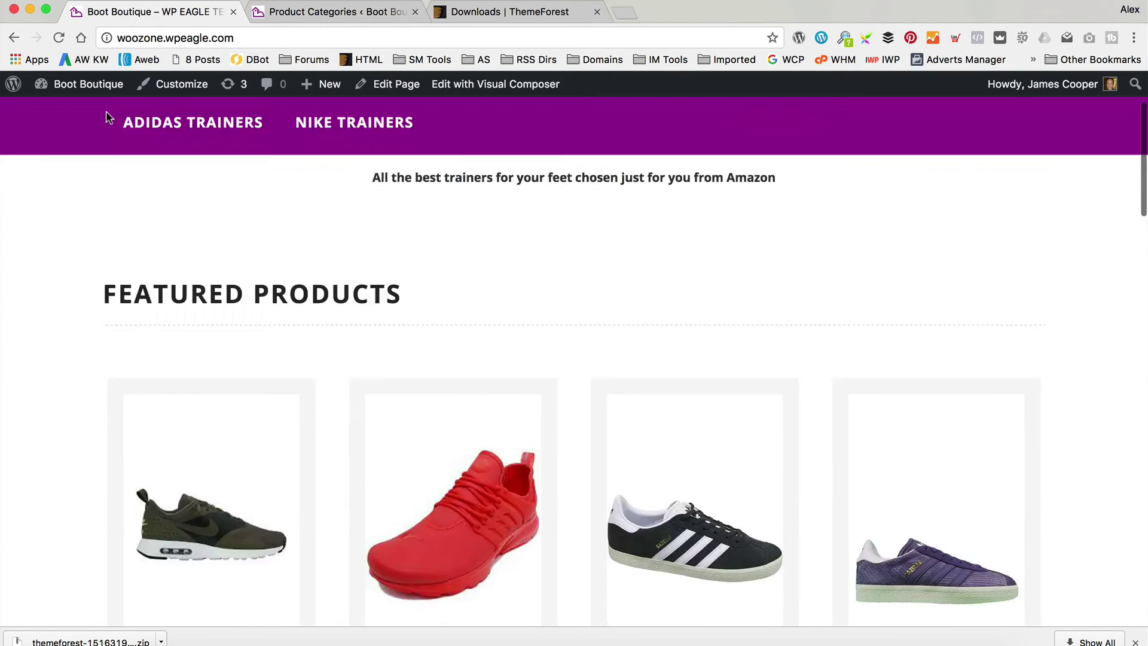
Open the homepage for editing, replace FLY LONDON BOOTS with ADIDAS TRAINERS in the adidas-trainers row headline, and update the page.
scroll(108, 116, "down", 10)
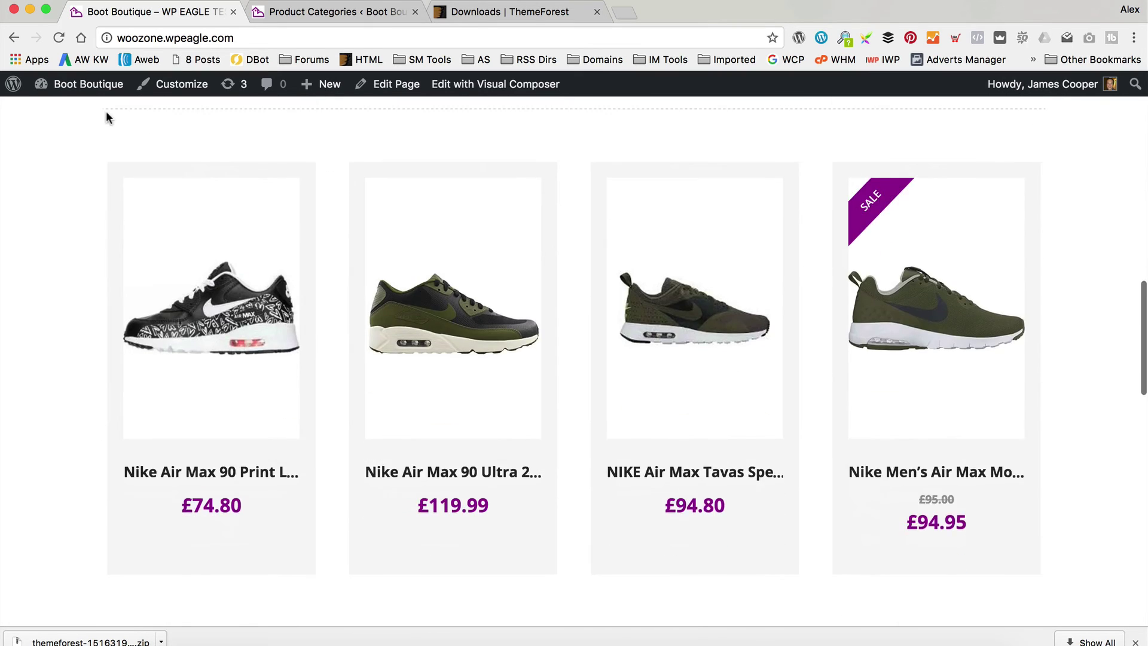
scroll(390, 245, "down", 3)
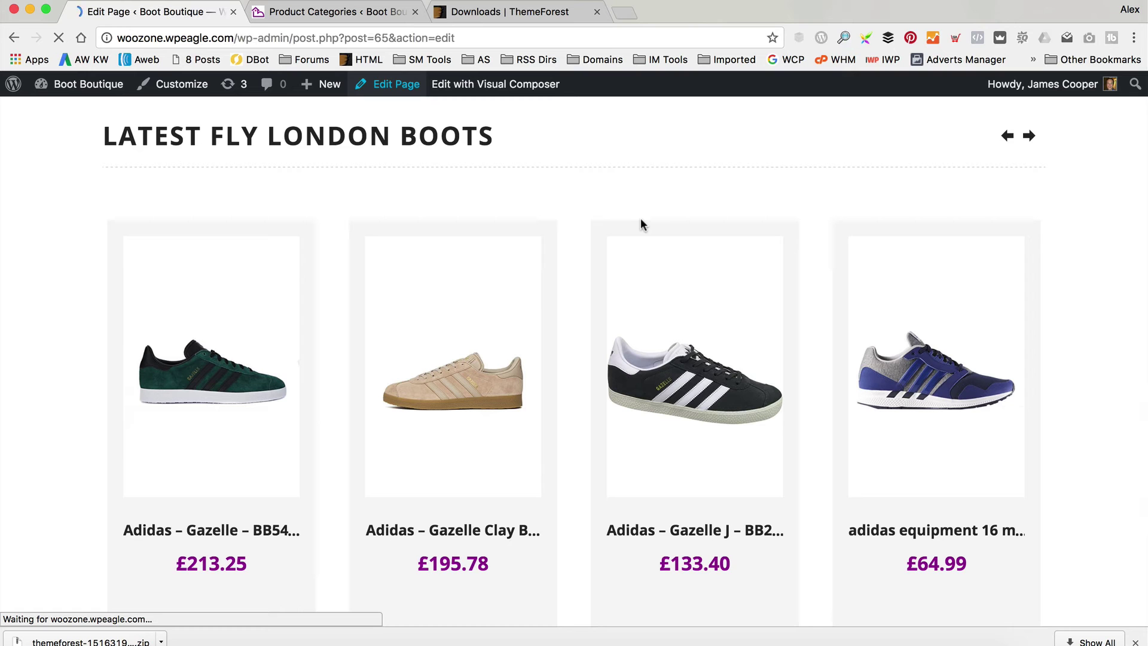
scroll(640, 224, "down", 10)
scroll(640, 225, "up", 6)
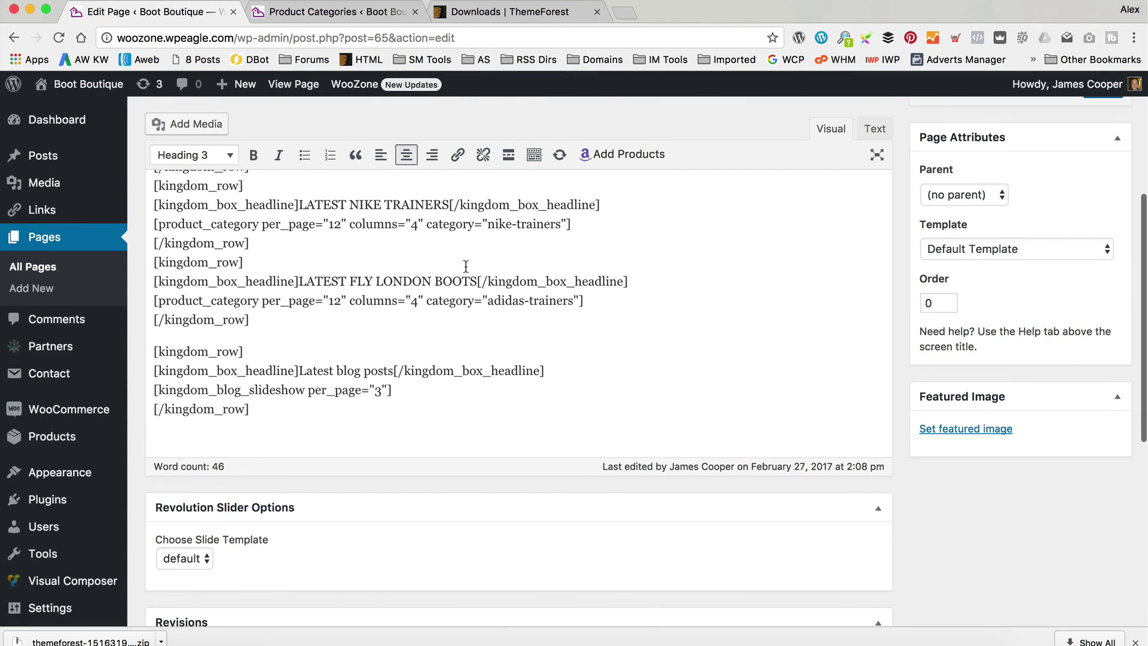
left_click_drag(477, 273, 347, 282)
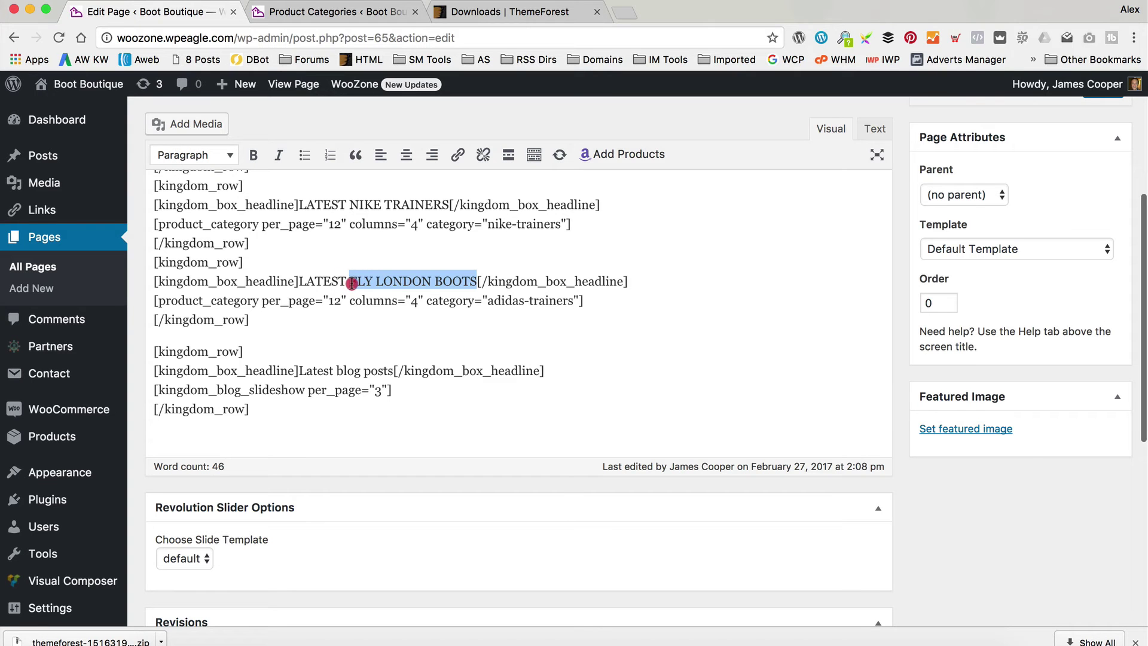
type("ADIDAS TRAINER")
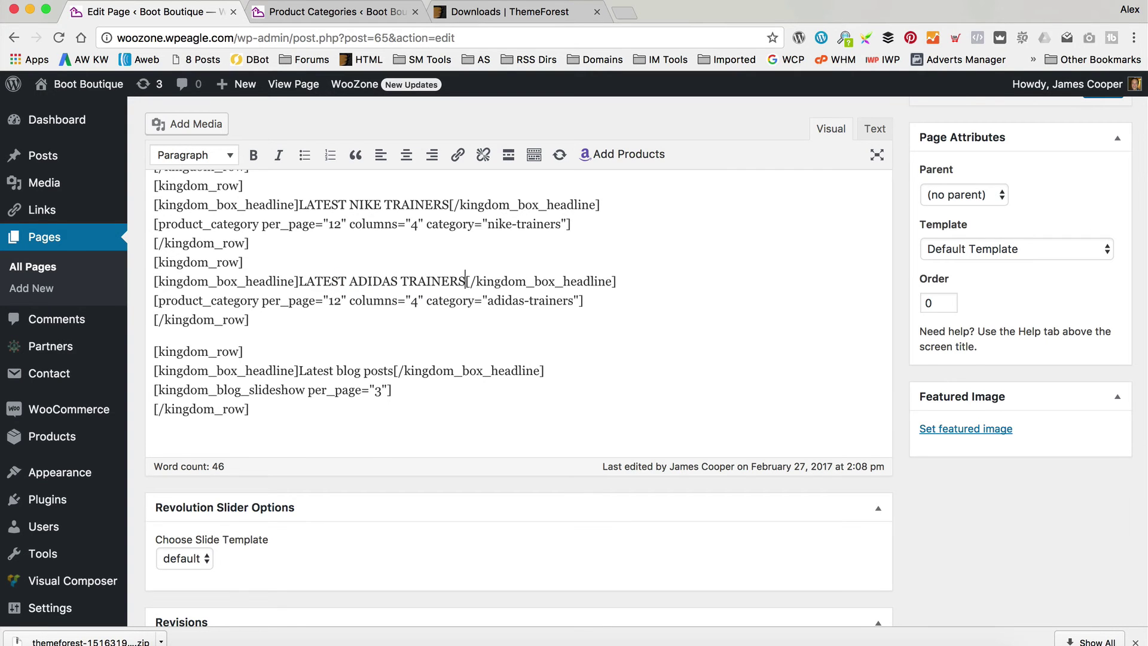
type("S")
scroll(657, 299, "up", 5)
left_click(1091, 355)
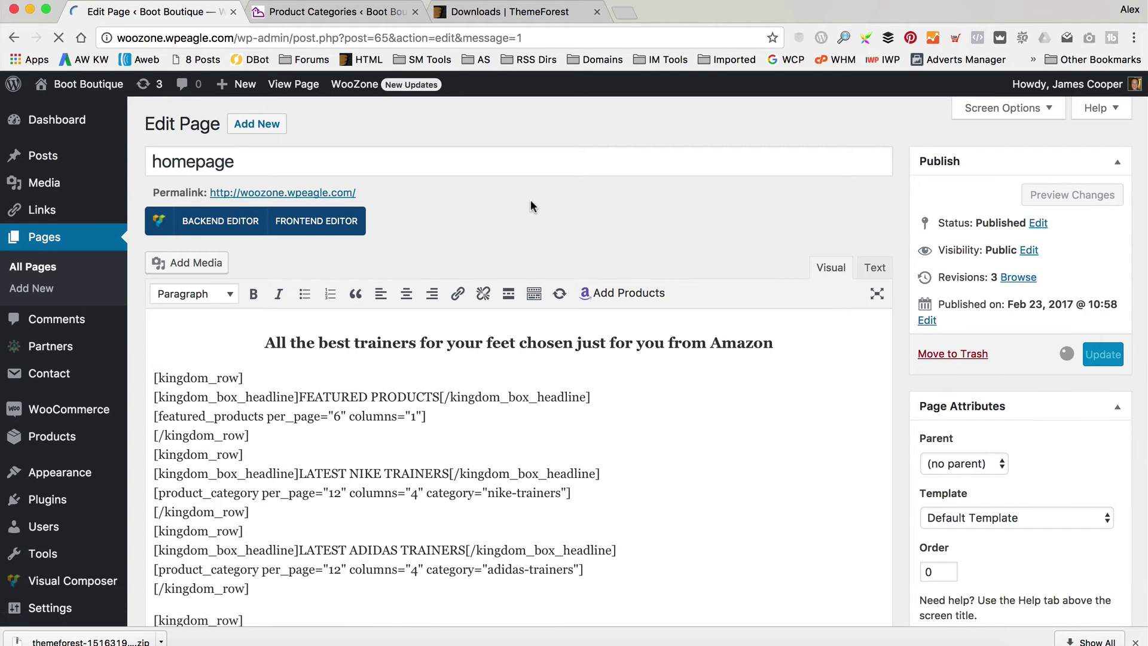
View the updated homepage and check the featured products and the trainer rows.
left_click(263, 145)
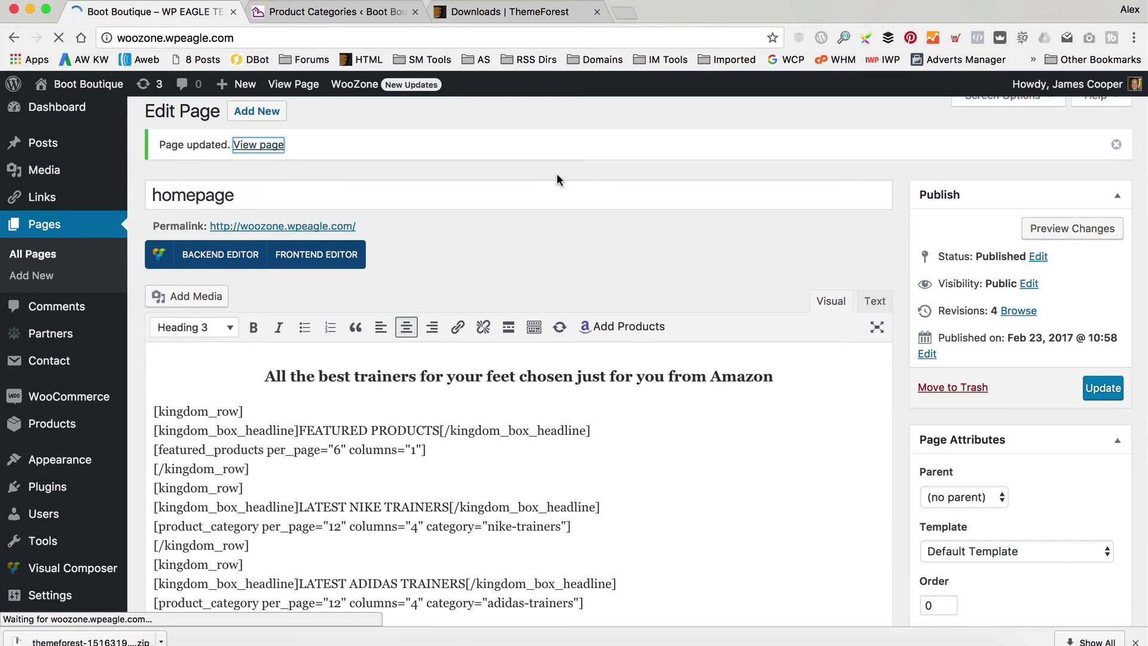
scroll(557, 180, "down", 5)
scroll(558, 180, "up", 4)
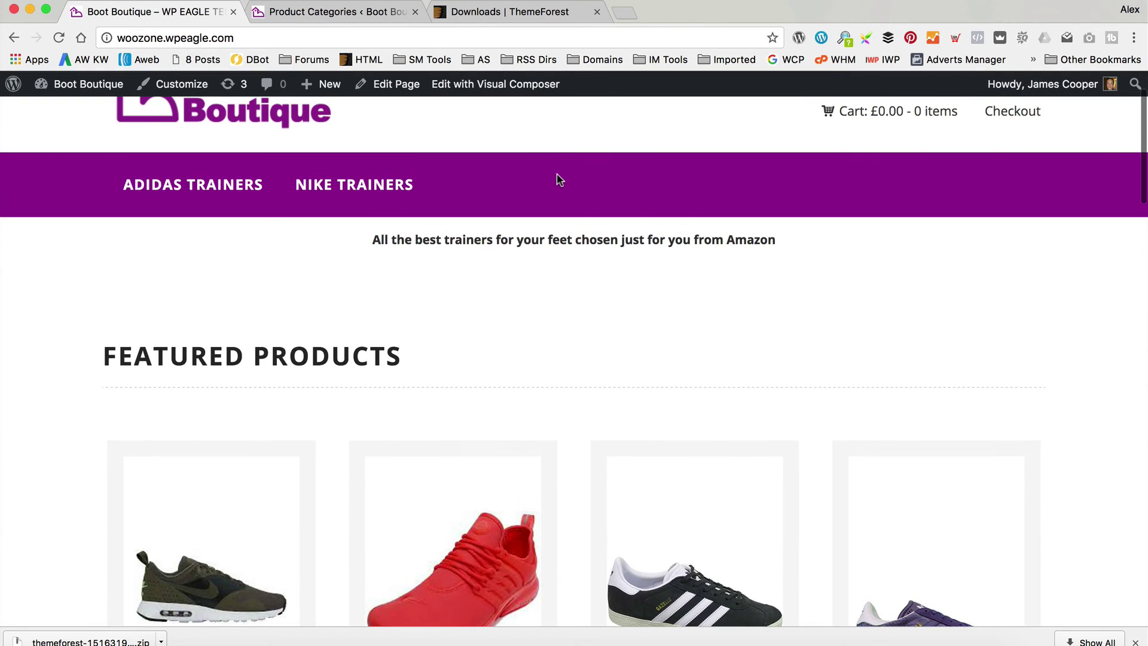
scroll(559, 179, "up", 1)
scroll(559, 179, "down", 15)
scroll(557, 175, "up", 15)
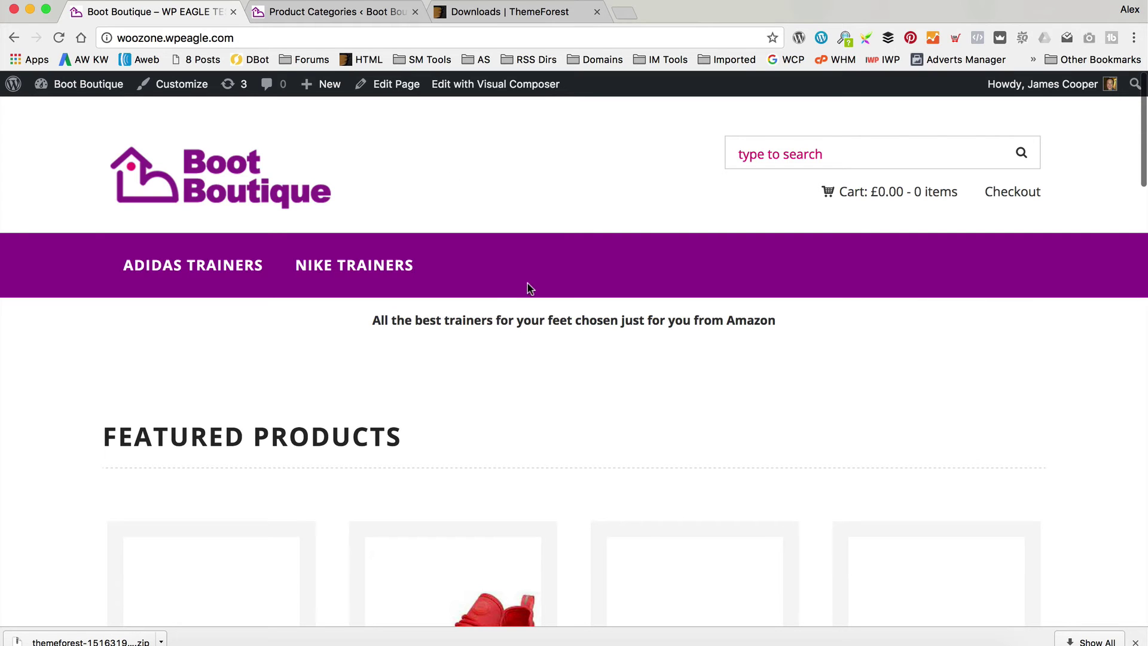
Reopen the homepage for editing and format the tagline "All the best trainers for your feet chosen just for you from Amazon" as Heading 1.
left_click(397, 86)
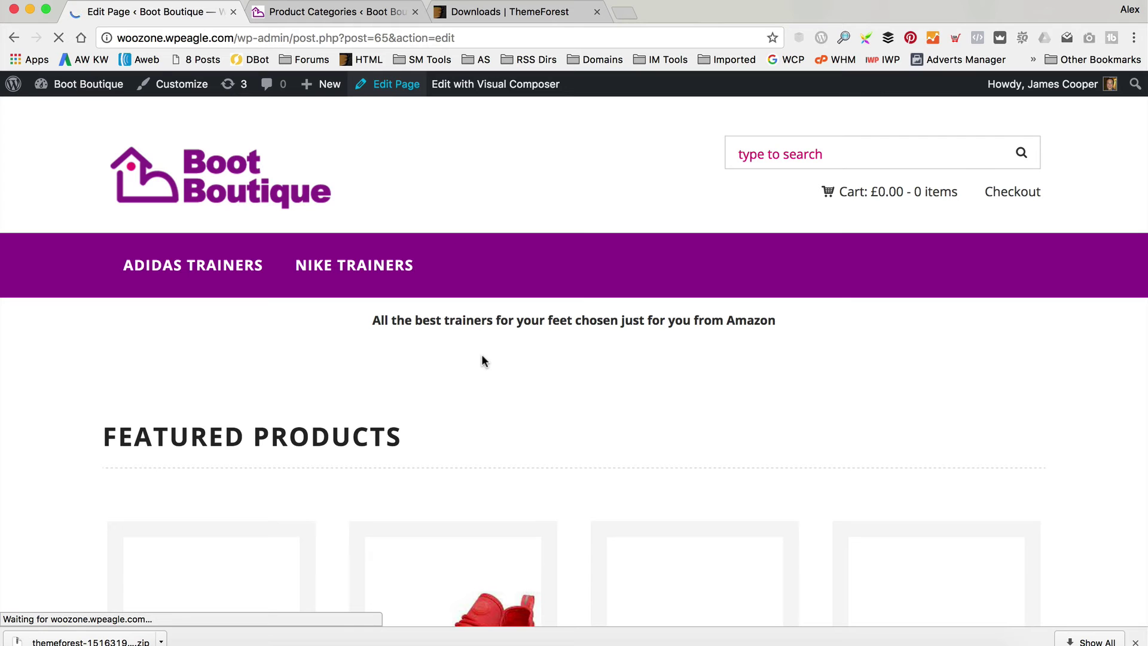
scroll(495, 333, "down", 3)
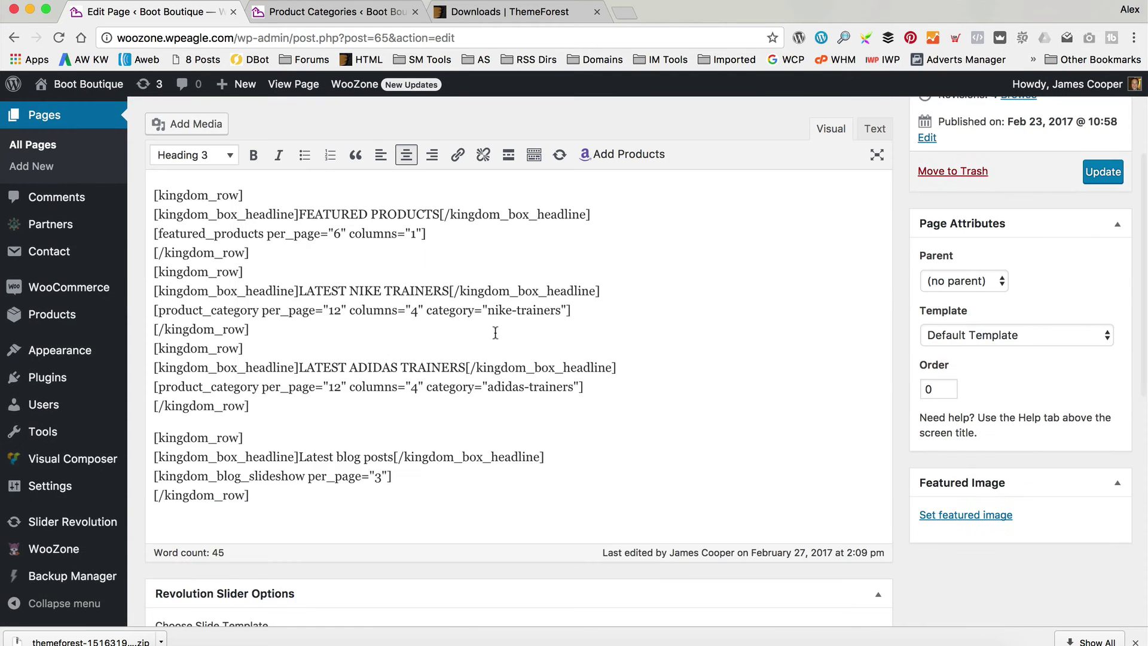
scroll(496, 333, "up", 2)
scroll(495, 332, "up", 1)
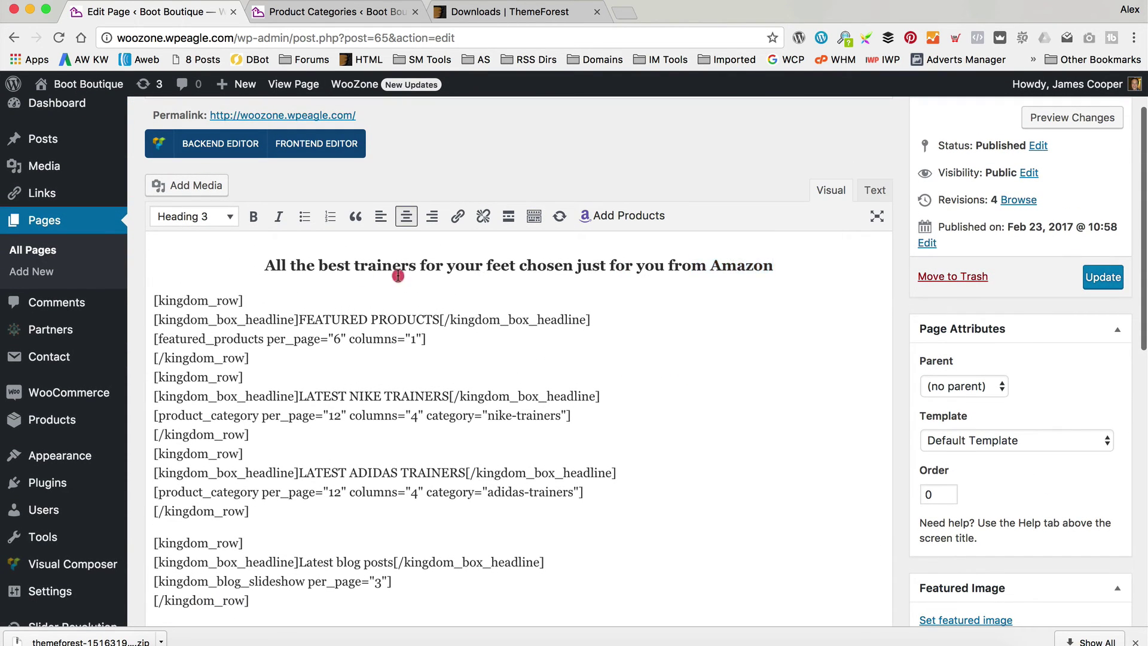
triple_click(446, 278)
left_click(217, 216)
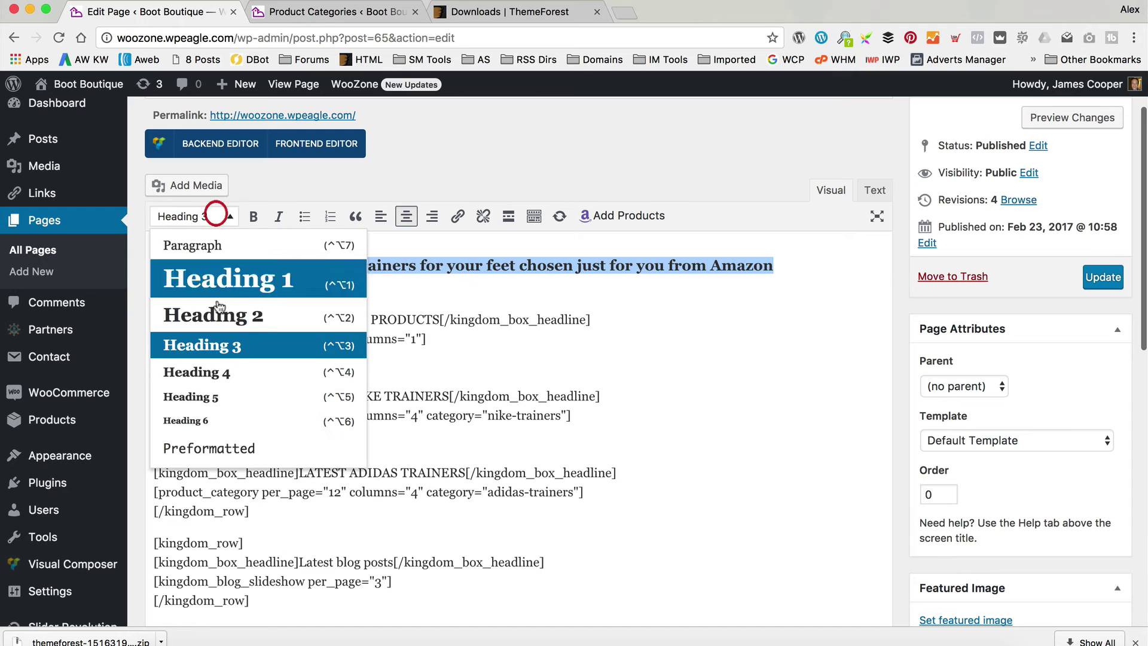
left_click(228, 269)
Check the homepage's Show title and Select Slider options and update the page.
scroll(886, 233, "down", 15)
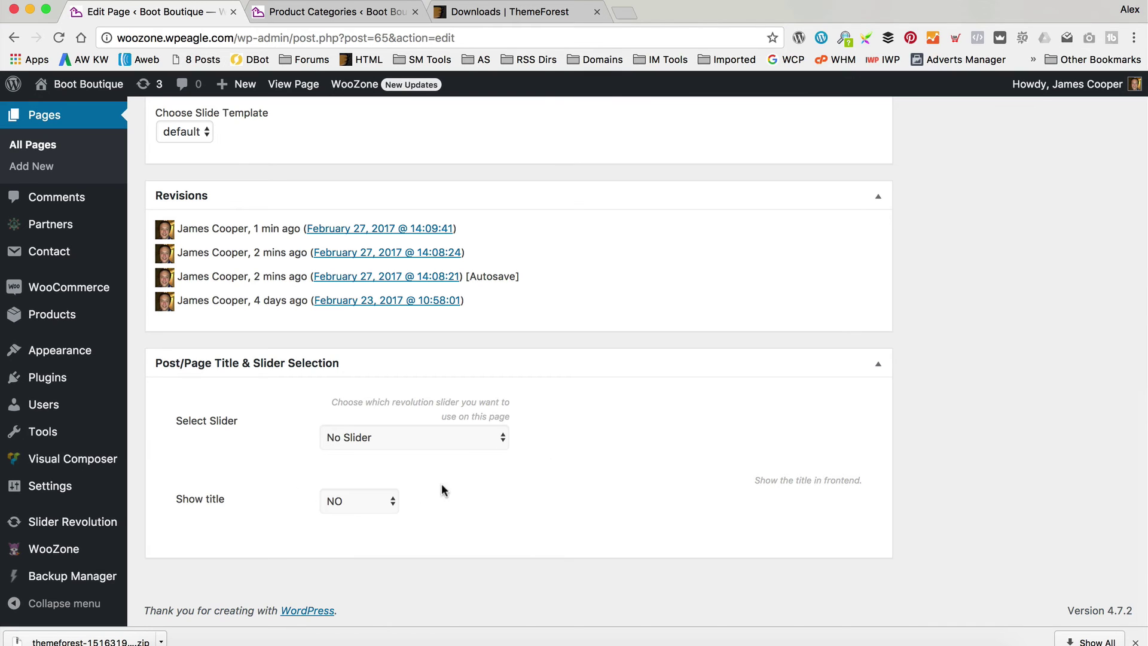
left_click(359, 496)
left_click(392, 502)
left_click(412, 438)
left_click(641, 504)
scroll(640, 504, "up", 15)
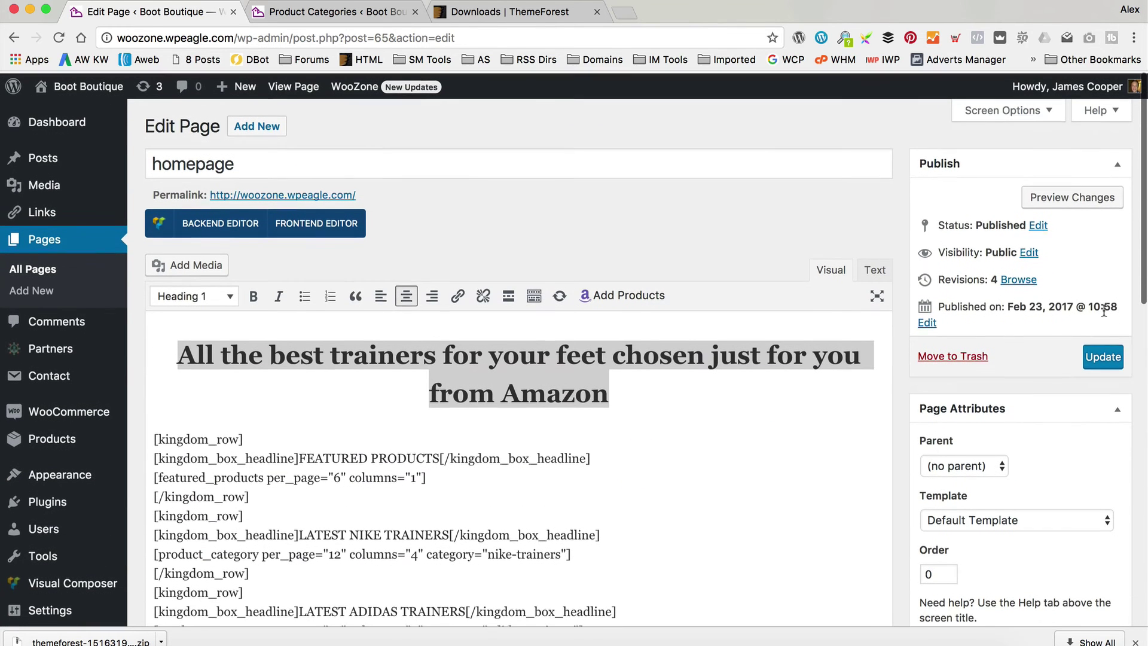
left_click(1102, 357)
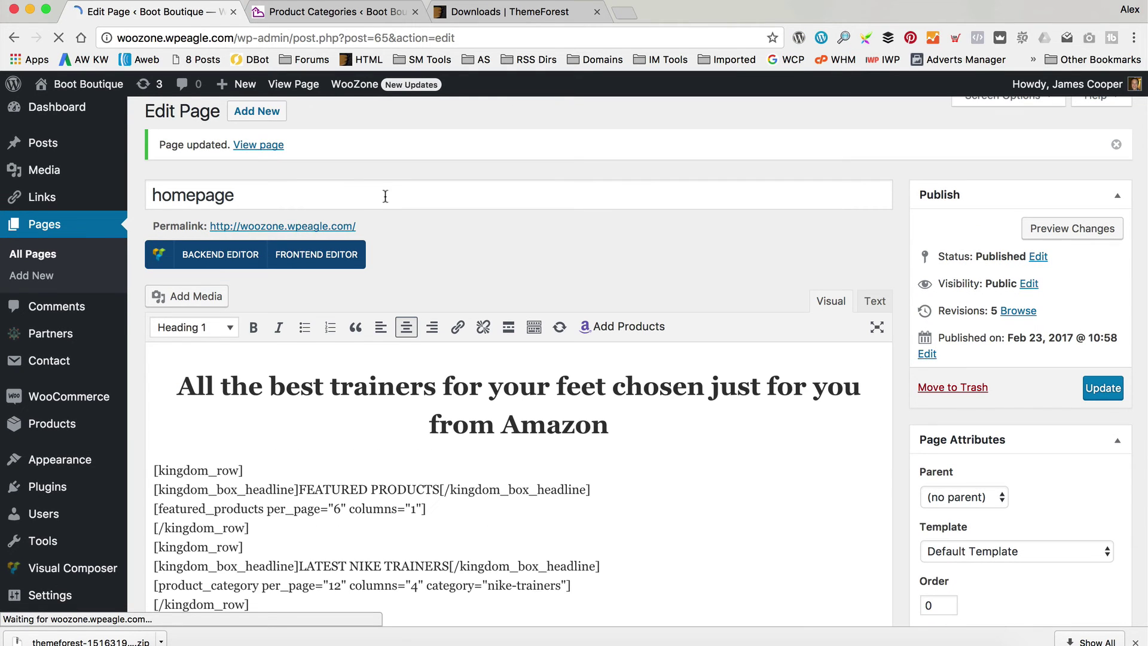
View the live homepage and check the enlarged tagline and the product rows below it.
left_click(258, 145)
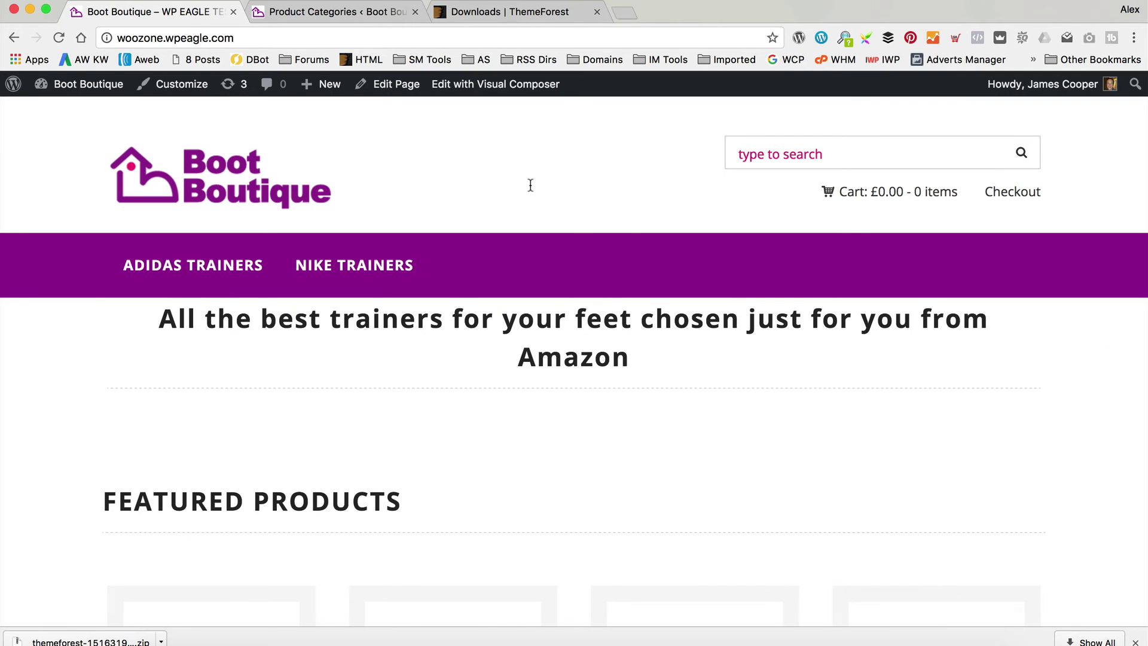
scroll(530, 185, "down", 10)
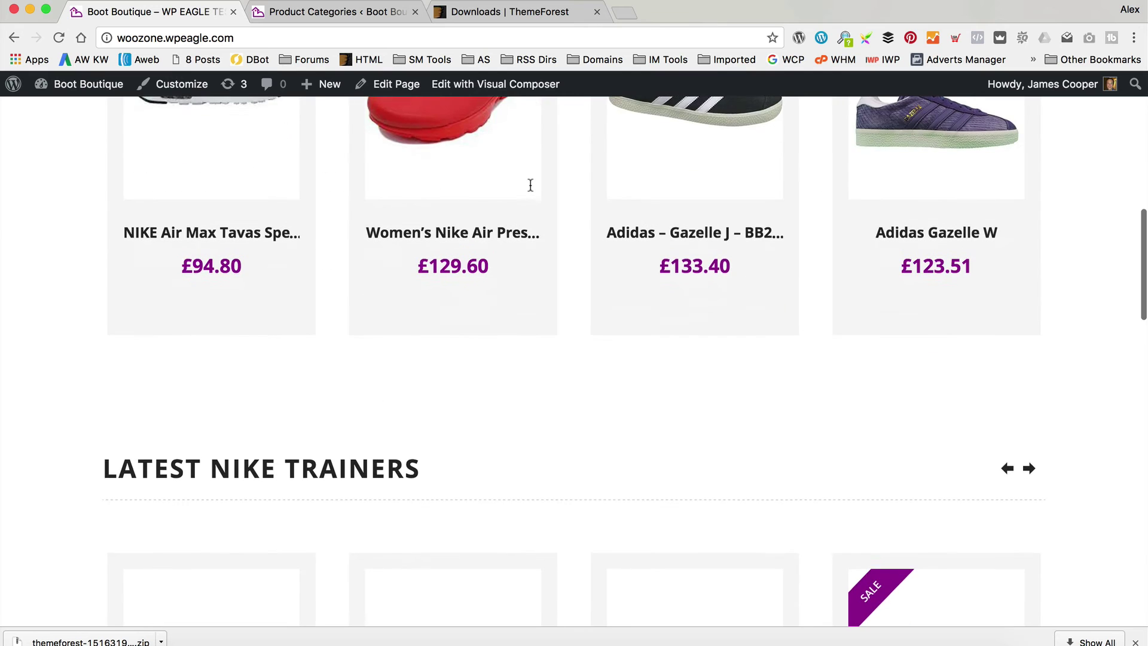
scroll(531, 186, "down", 5)
scroll(531, 186, "up", 15)
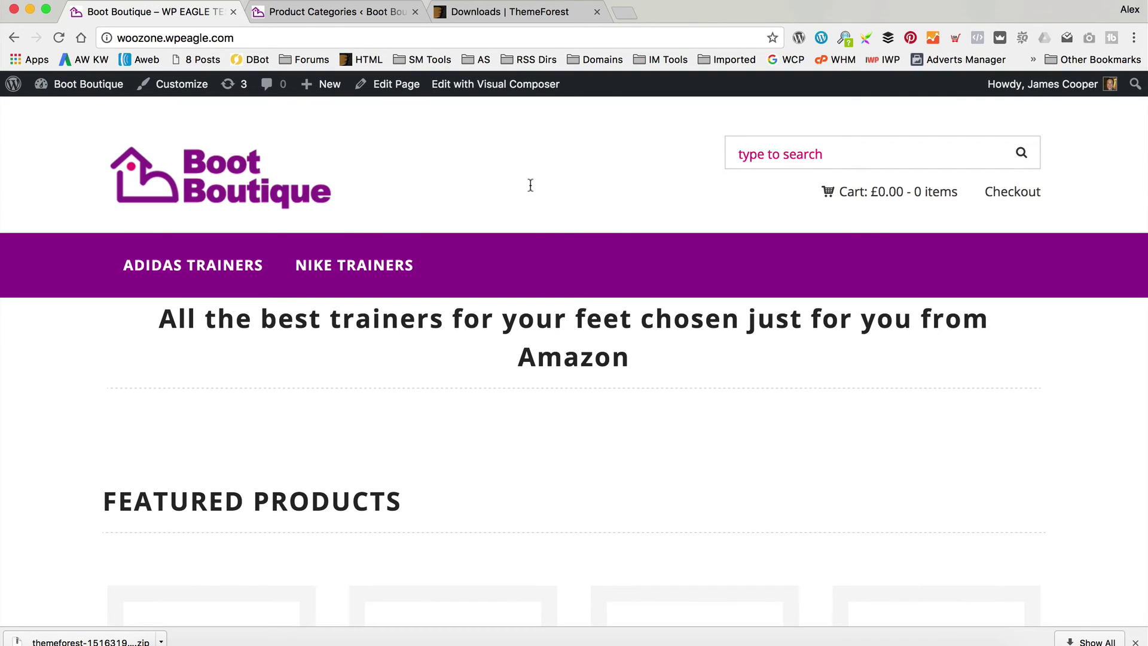
Return to the WordPress dashboard and start a new slider in Slider Revolution.
mouse_move(88, 83)
left_click(89, 111)
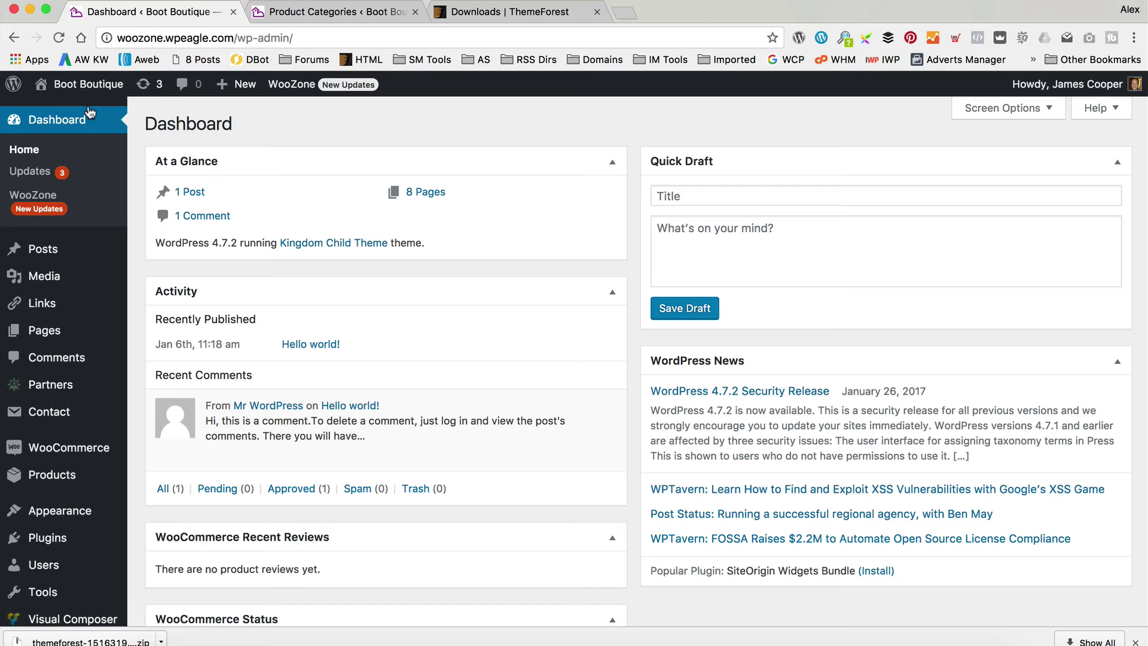
scroll(172, 231, "down", 5)
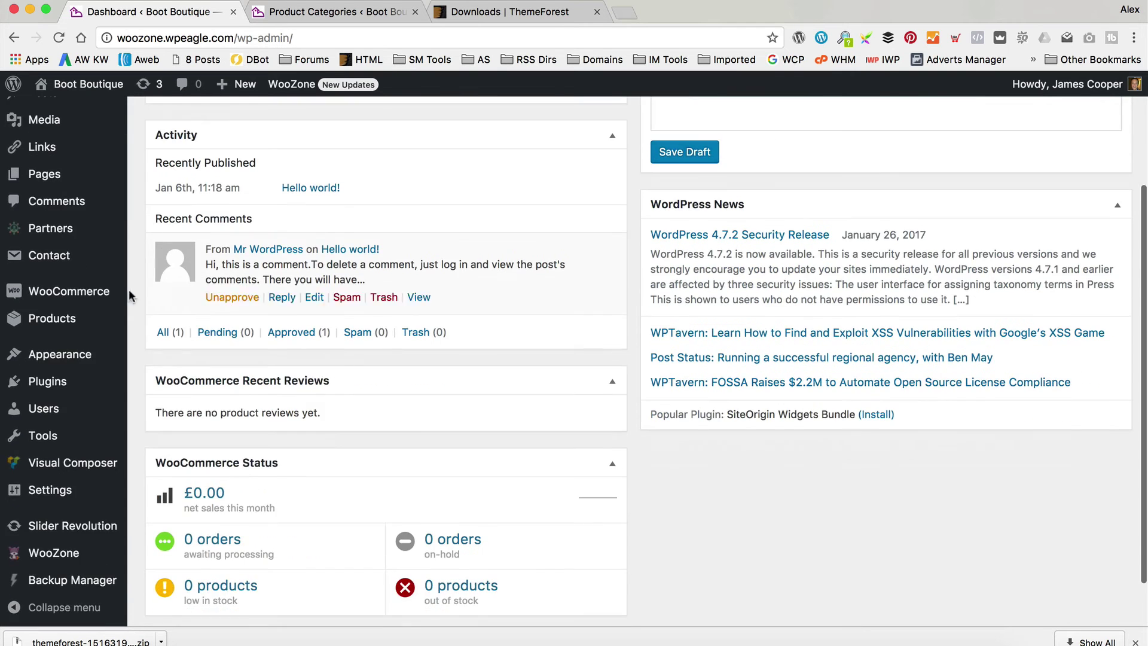
left_click(109, 522)
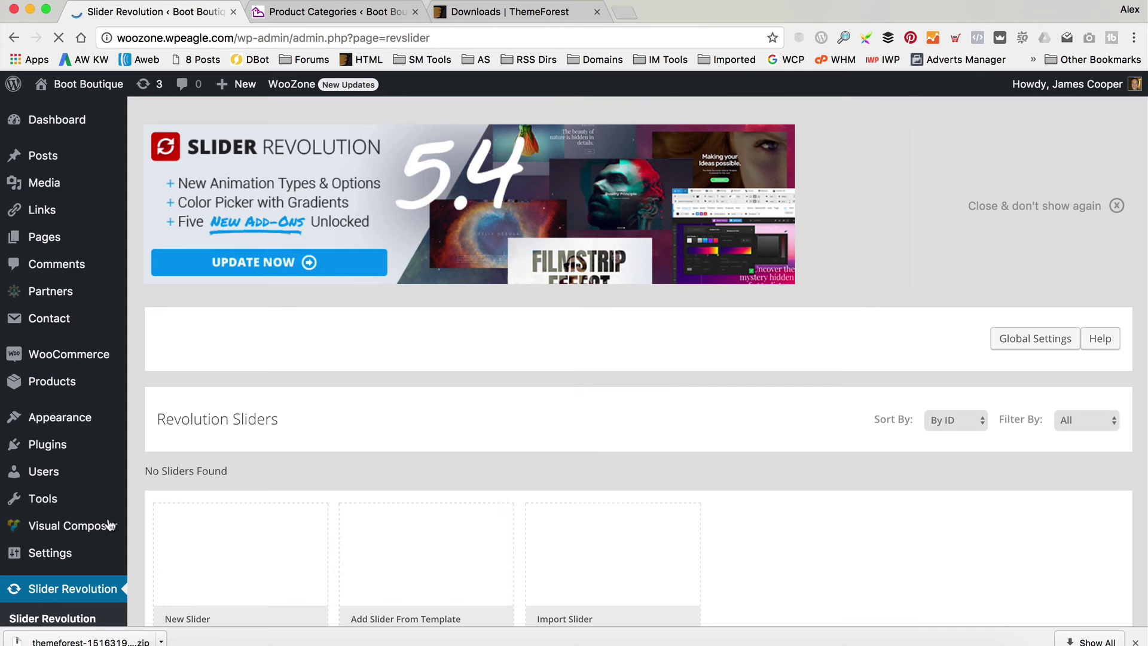
scroll(294, 391, "down", 3)
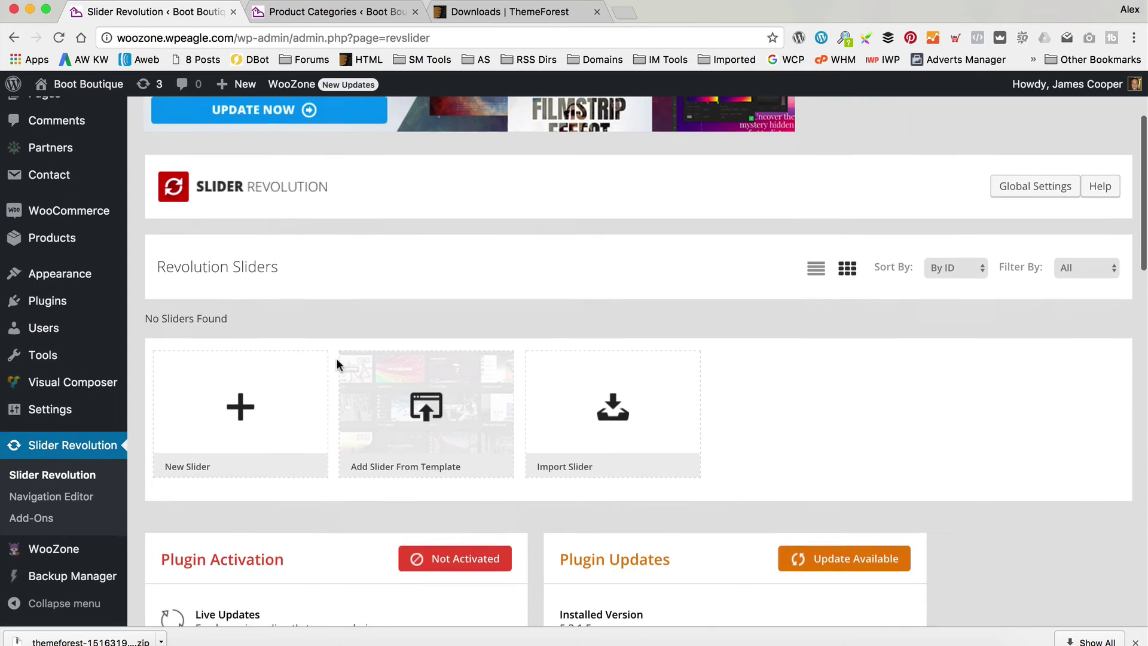
left_click(265, 417)
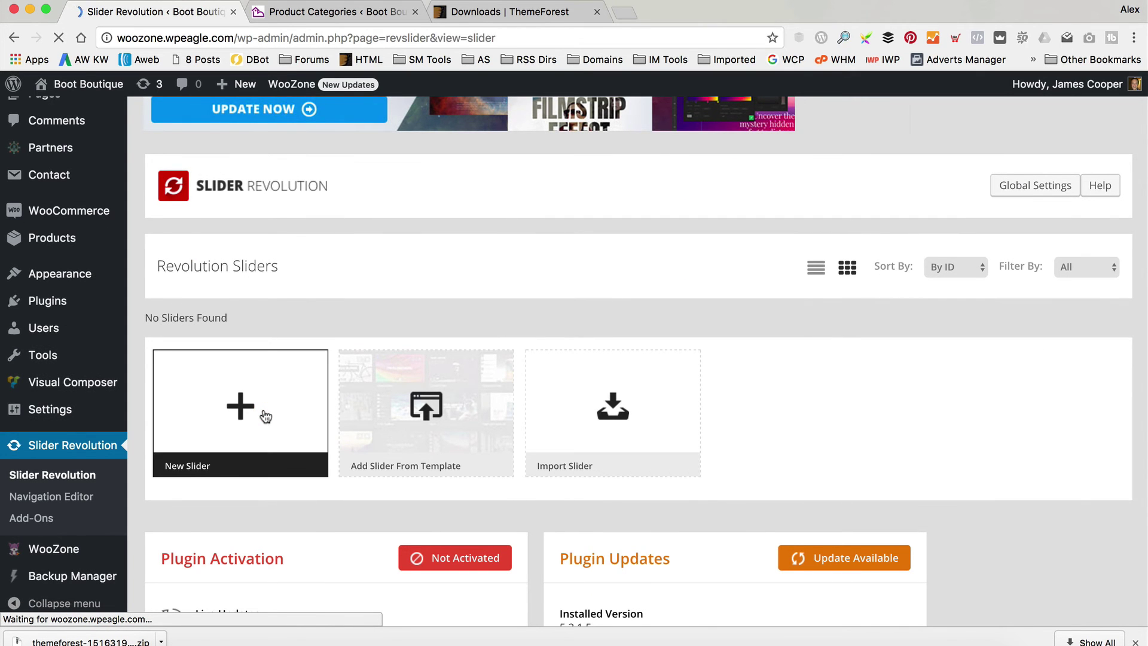
Title the new slider "homepage" and fill in its alias.
scroll(478, 310, "down", 10)
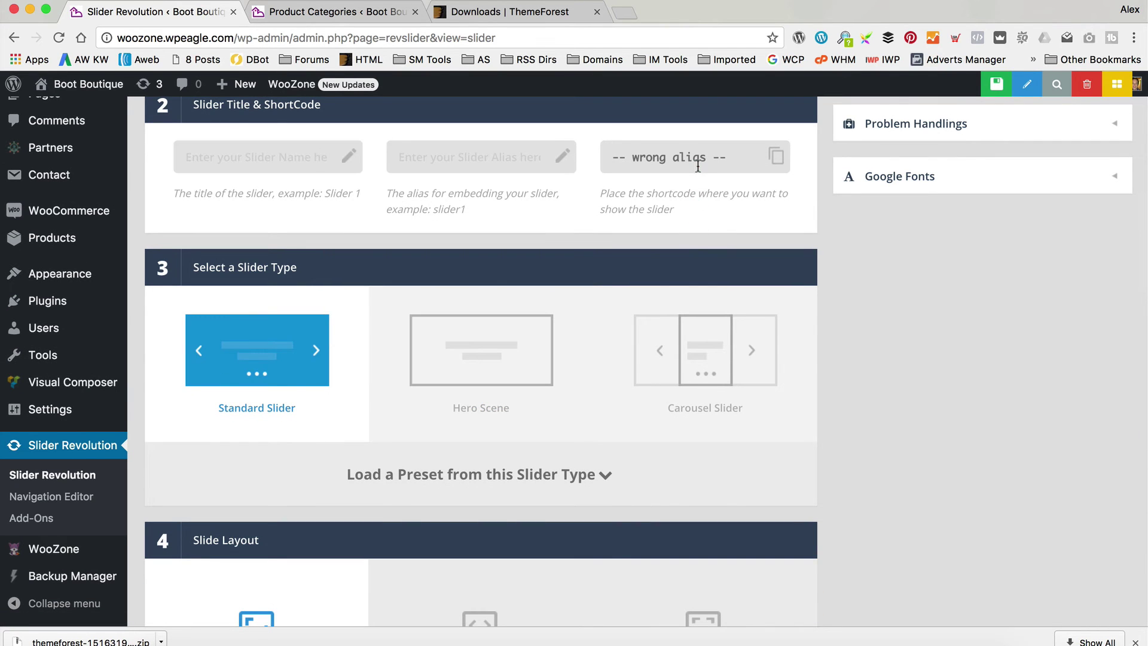
scroll(591, 222, "up", 3)
left_click(262, 306)
type("homepage")
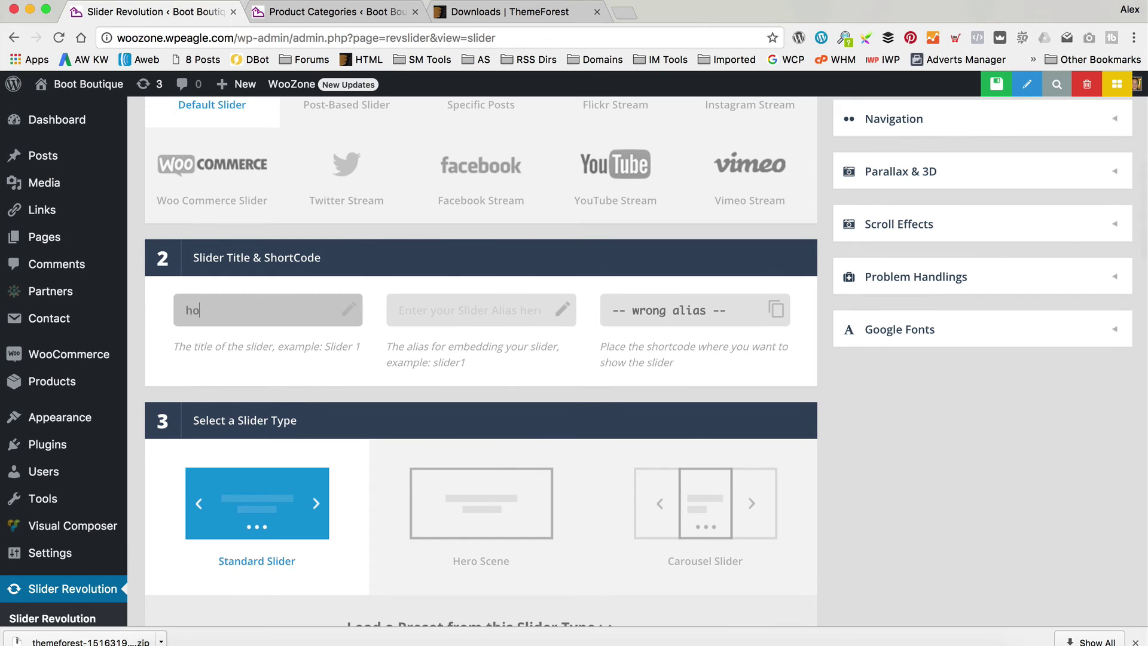
key("Tab")
type("h")
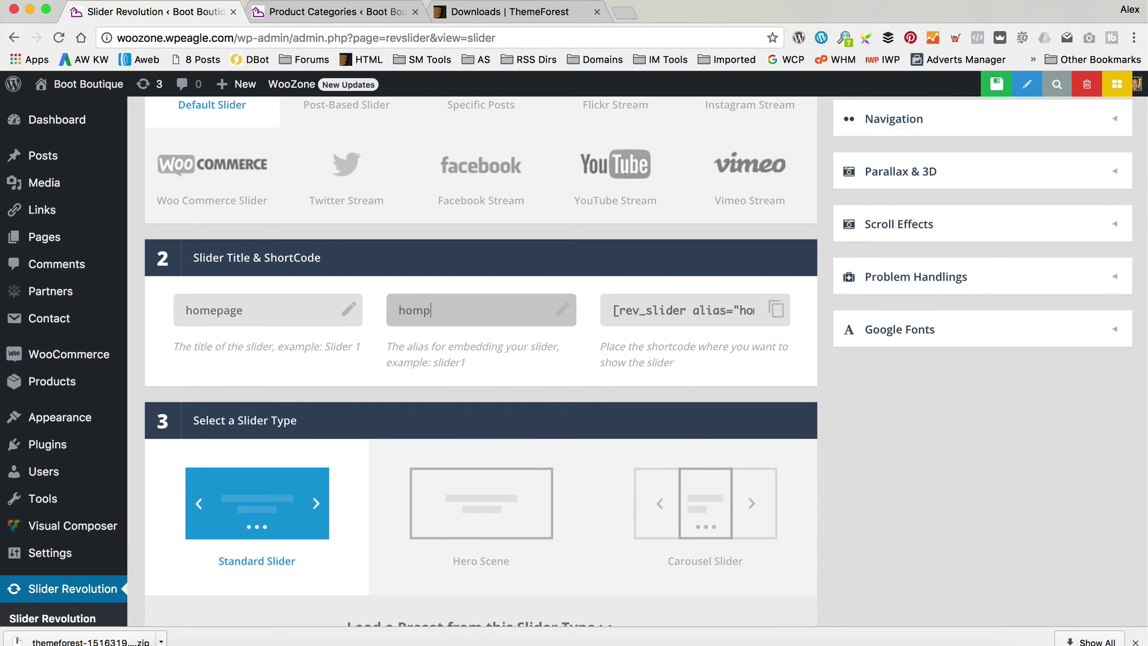
key("Tab")
Set the slider's Desktop Large layer grid size to 1720 x 500 px, leaving the slide layout on Auto.
scroll(443, 295, "down", 5)
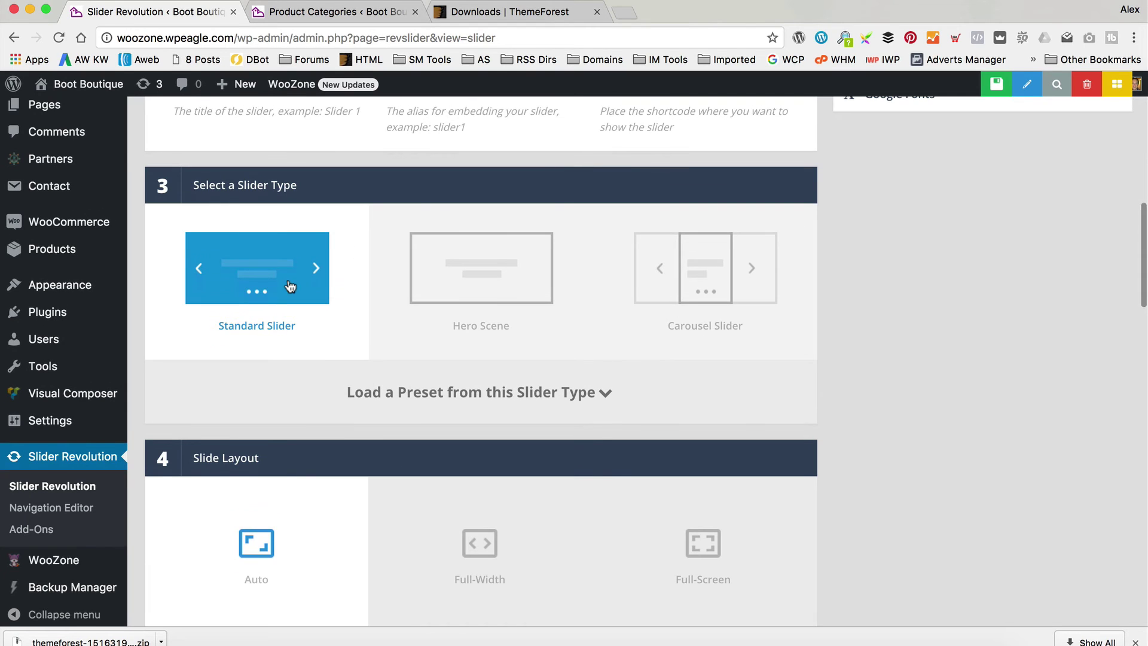
scroll(290, 285, "down", 8)
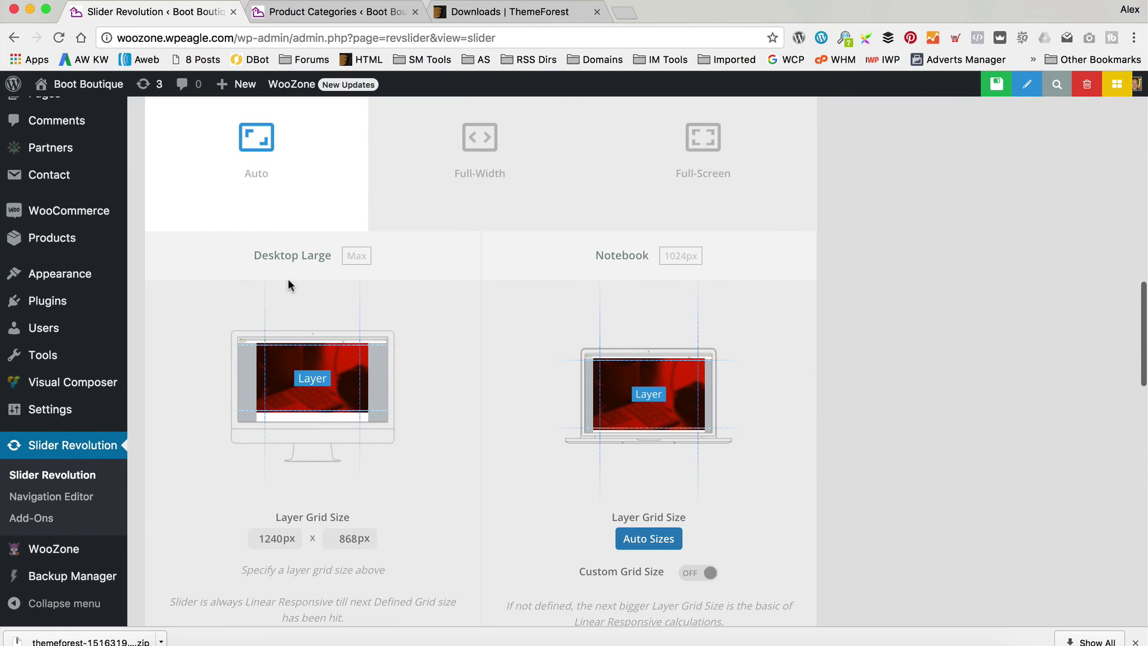
scroll(288, 281, "up", 2)
scroll(288, 281, "down", 1)
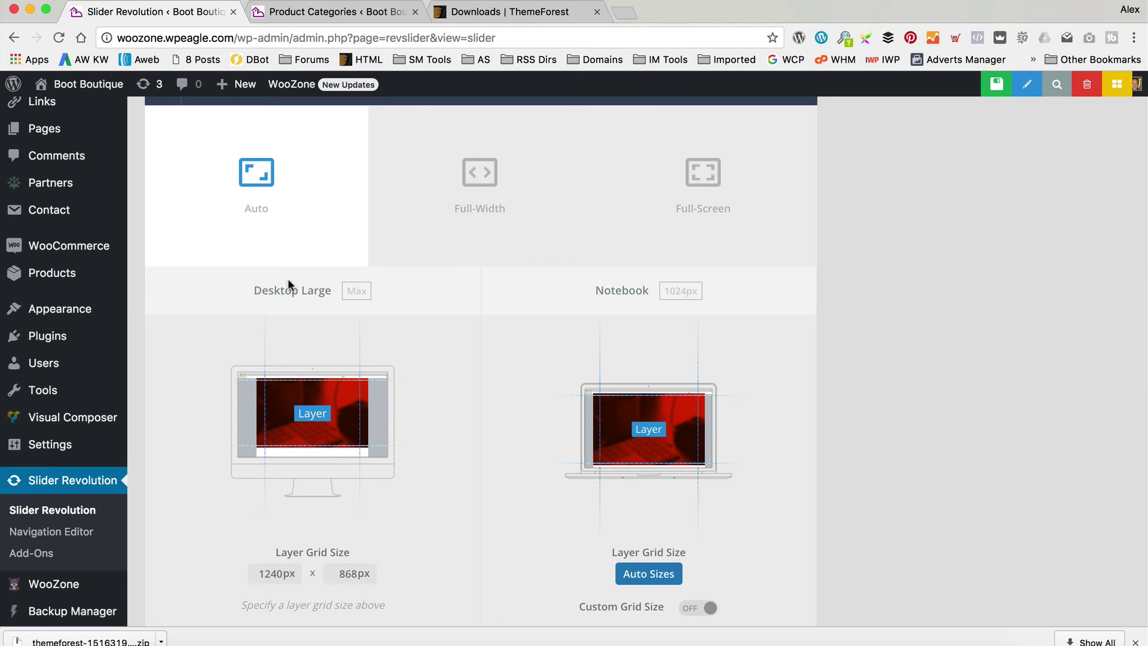
scroll(289, 278, "down", 2)
left_click_drag(281, 506, 247, 504)
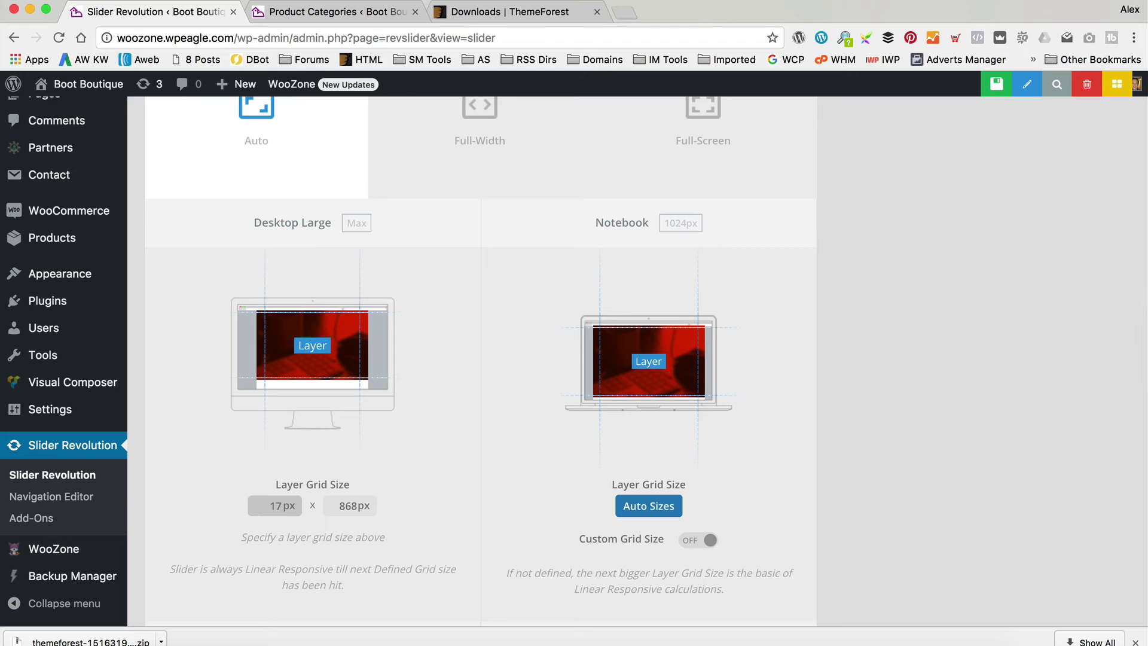
type("1720")
key("Tab")
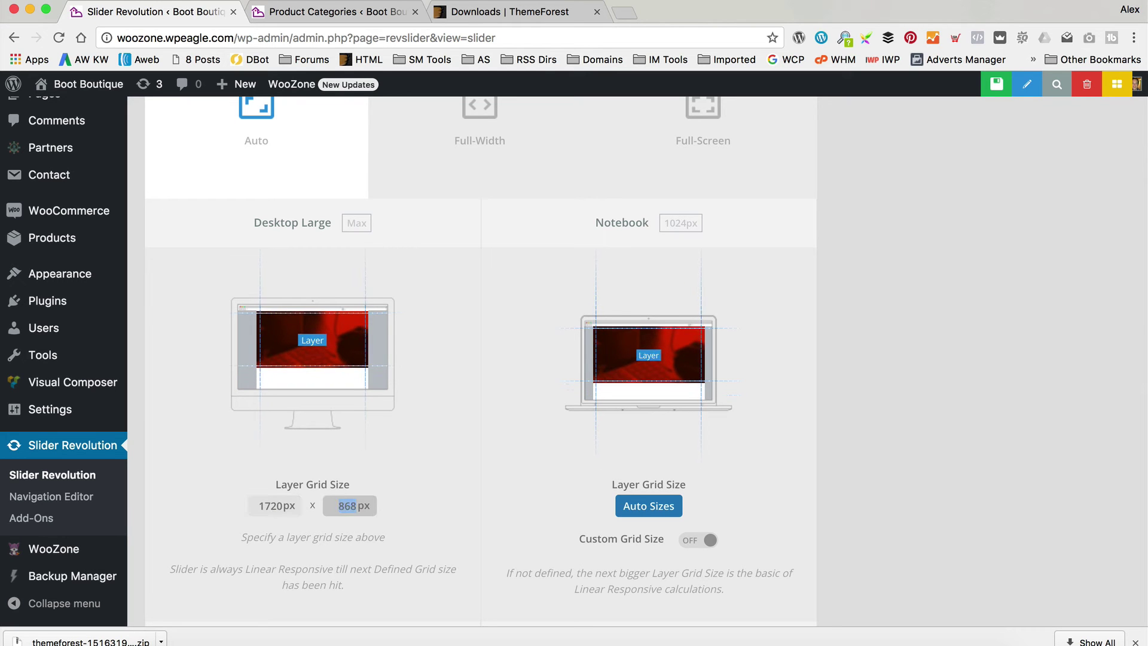
key("Tab")
scroll(413, 387, "up", 10)
left_click(349, 359)
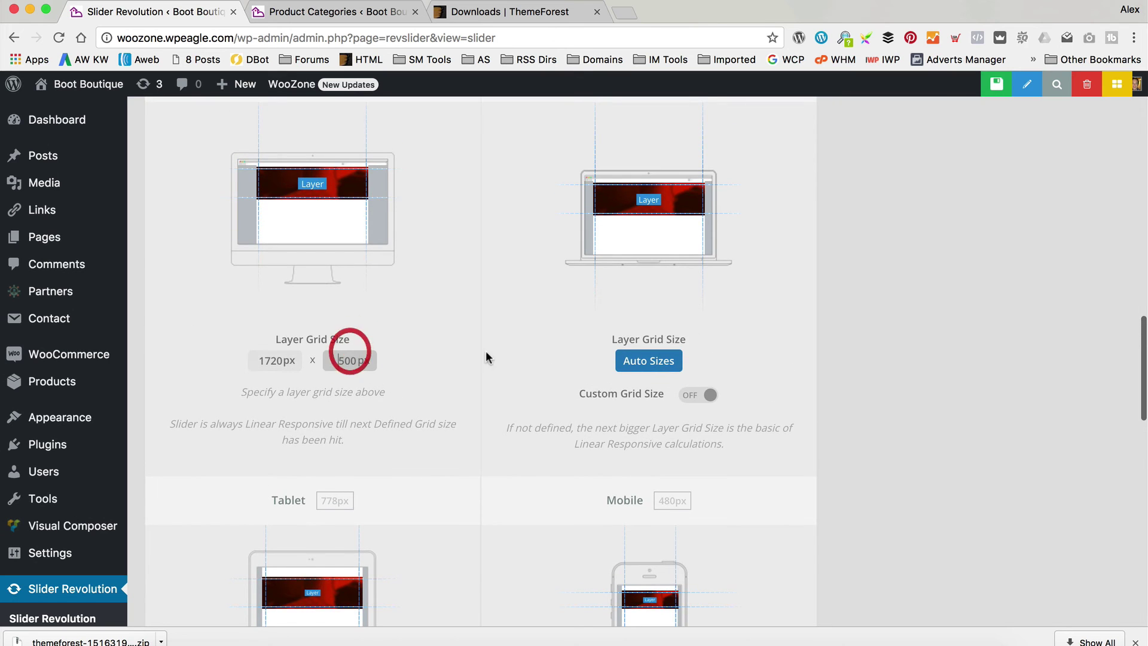
scroll(514, 352, "down", 10)
scroll(1064, 307, "up", 15)
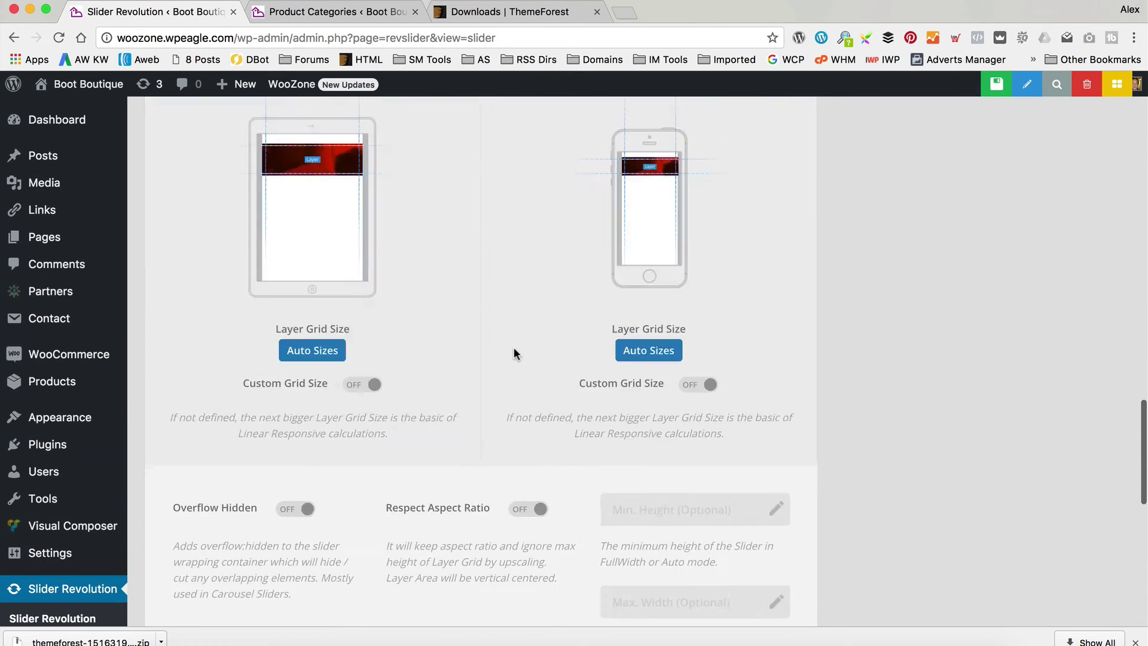
scroll(1064, 308, "down", 1)
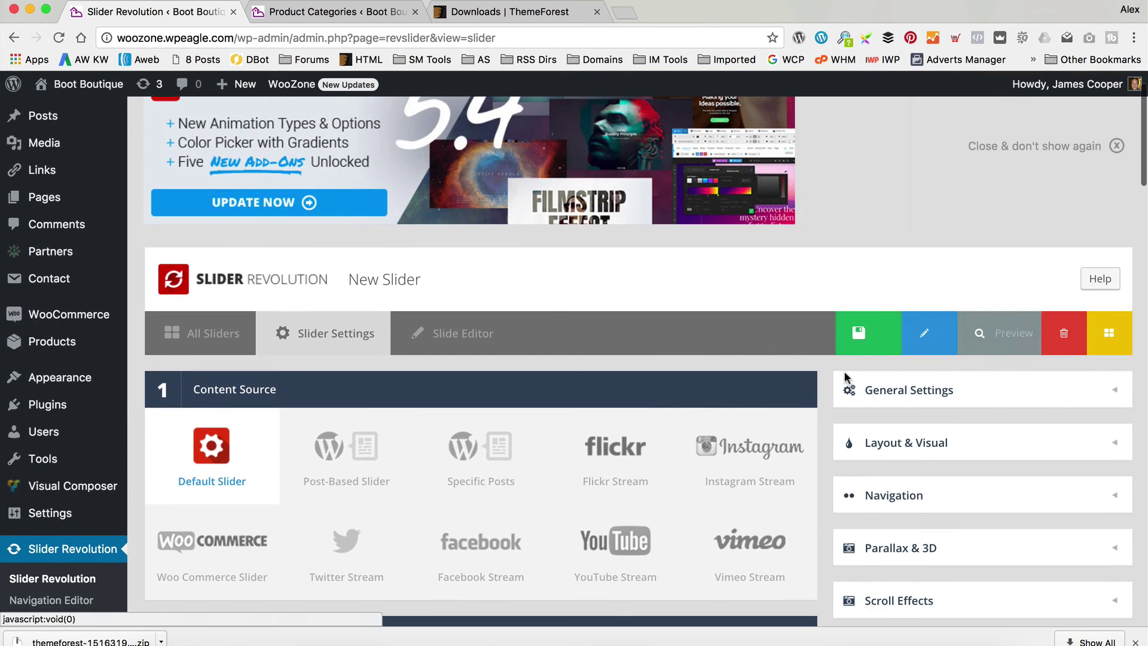
Open the new slider's slide editor and set the first slide's background source to Main / Background Image.
left_click(908, 340)
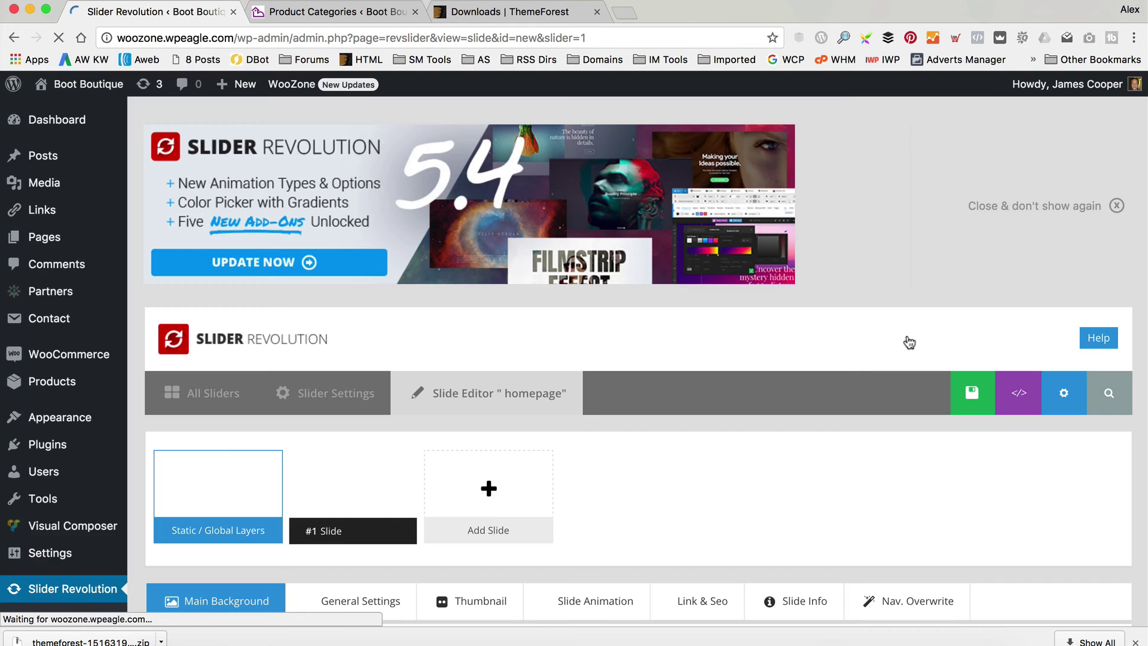
scroll(835, 267, "down", 3)
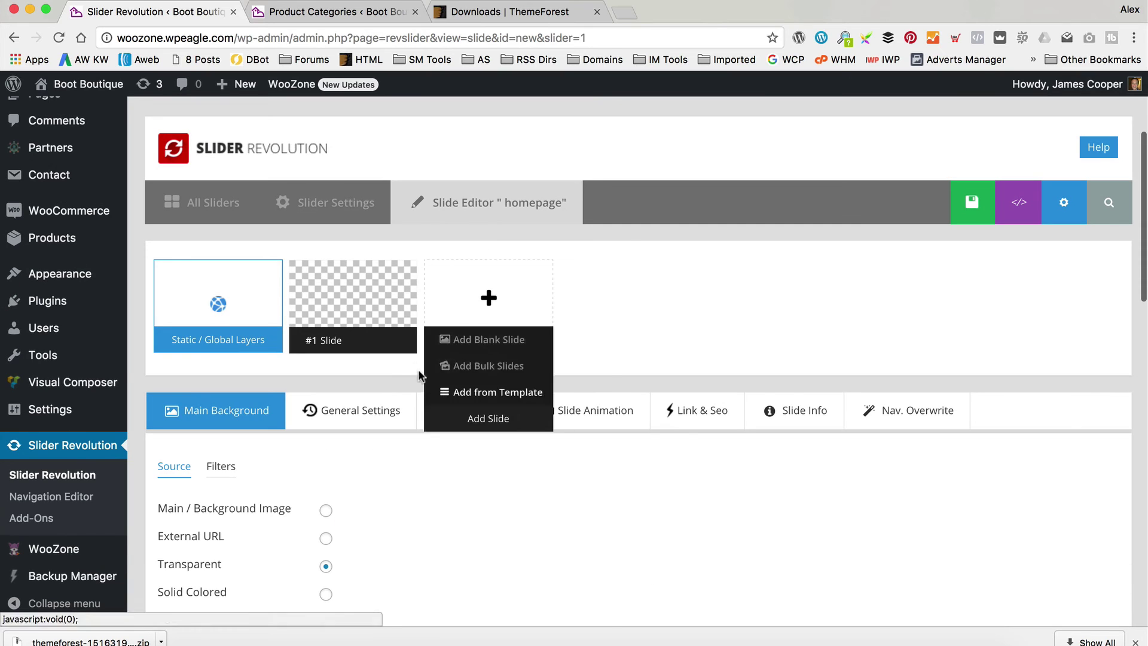
mouse_move(404, 345)
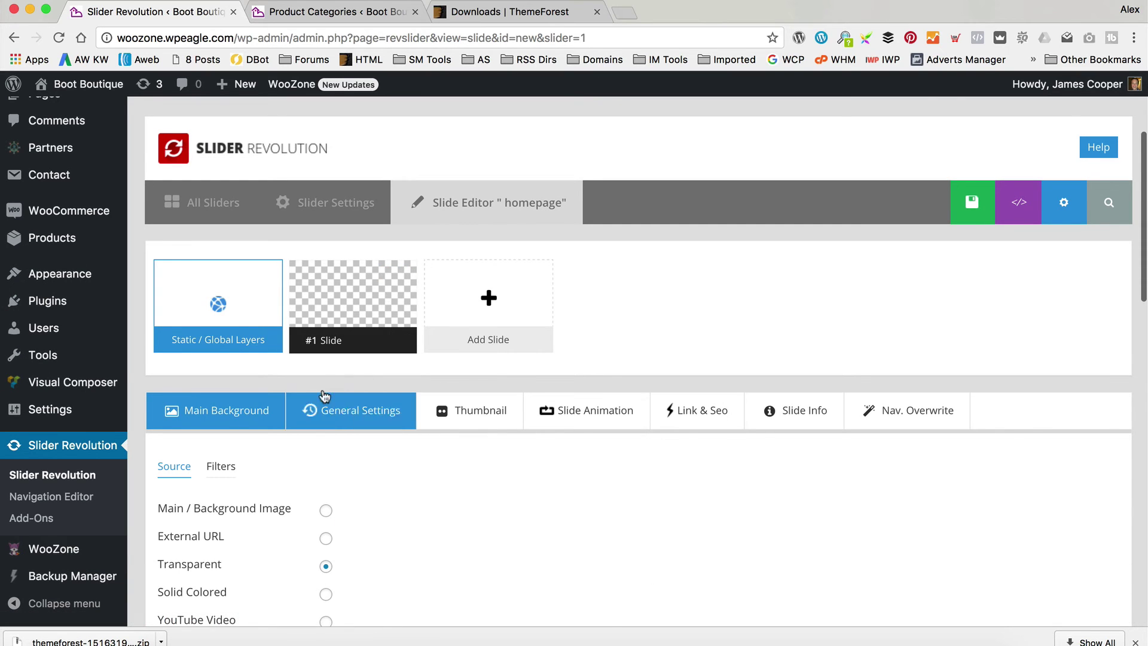
scroll(359, 361, "down", 3)
left_click(325, 322)
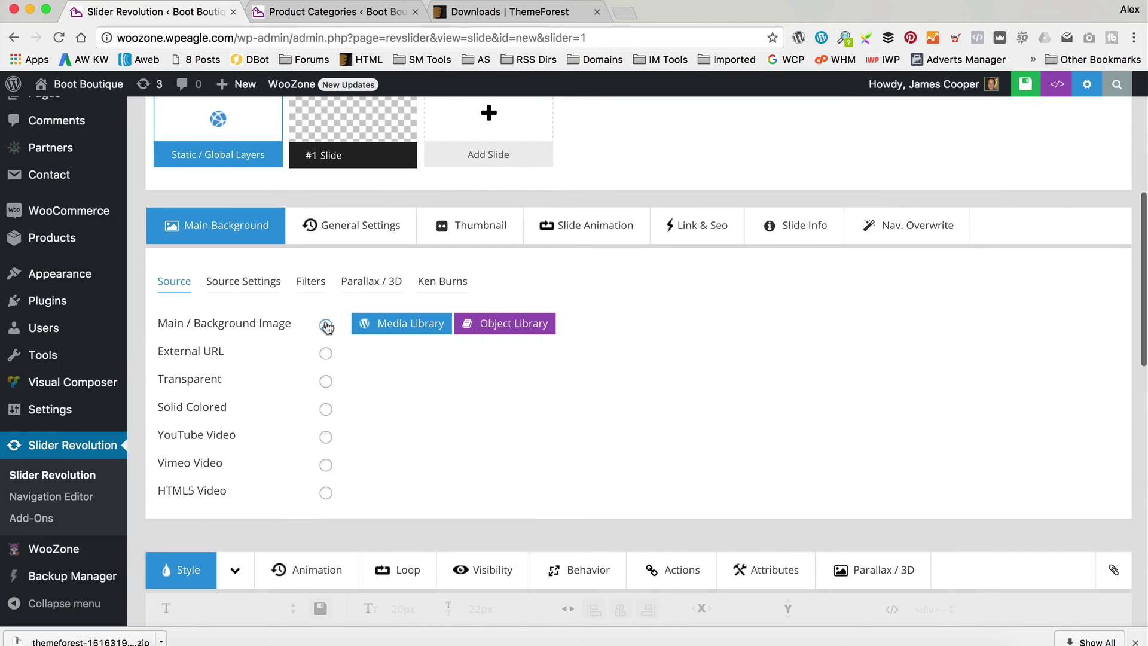
Upload Knee High Boots.jpg from the New Boot Boutique folder and insert it as the slide's background image.
left_click(418, 323)
left_click(74, 148)
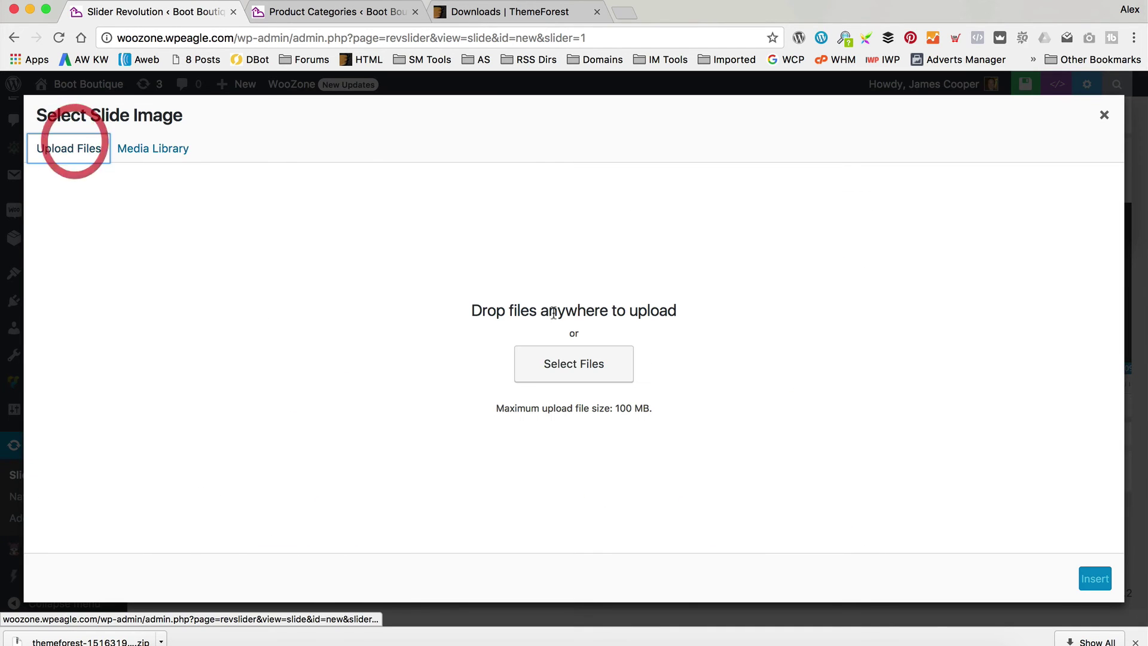
left_click(544, 371)
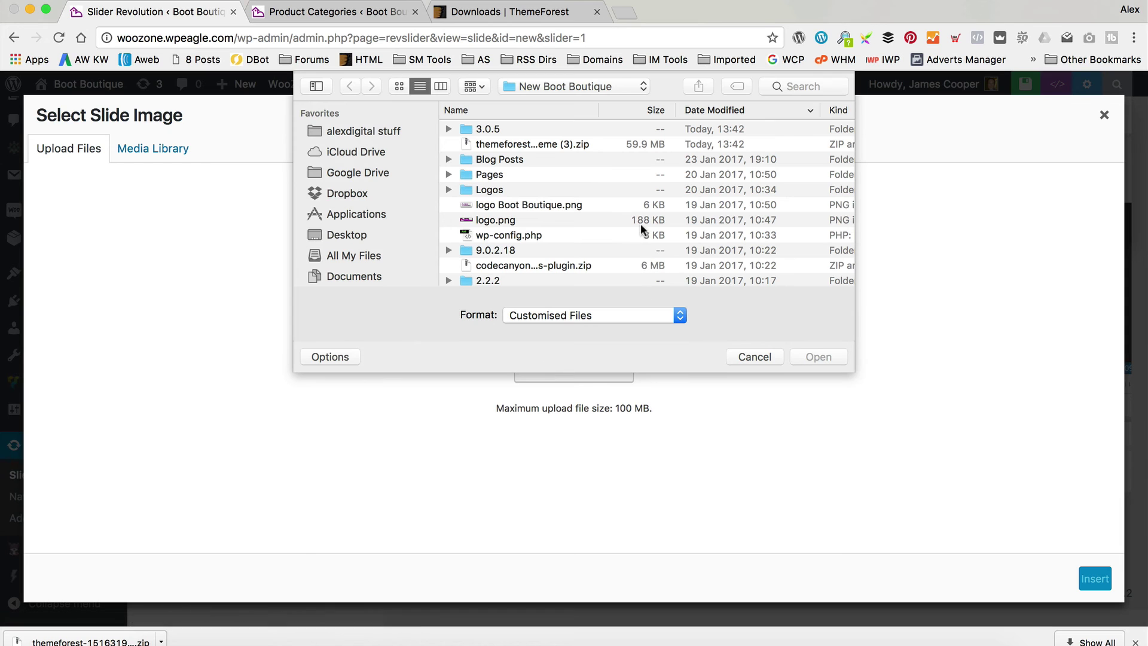
scroll(555, 168, "down", 10)
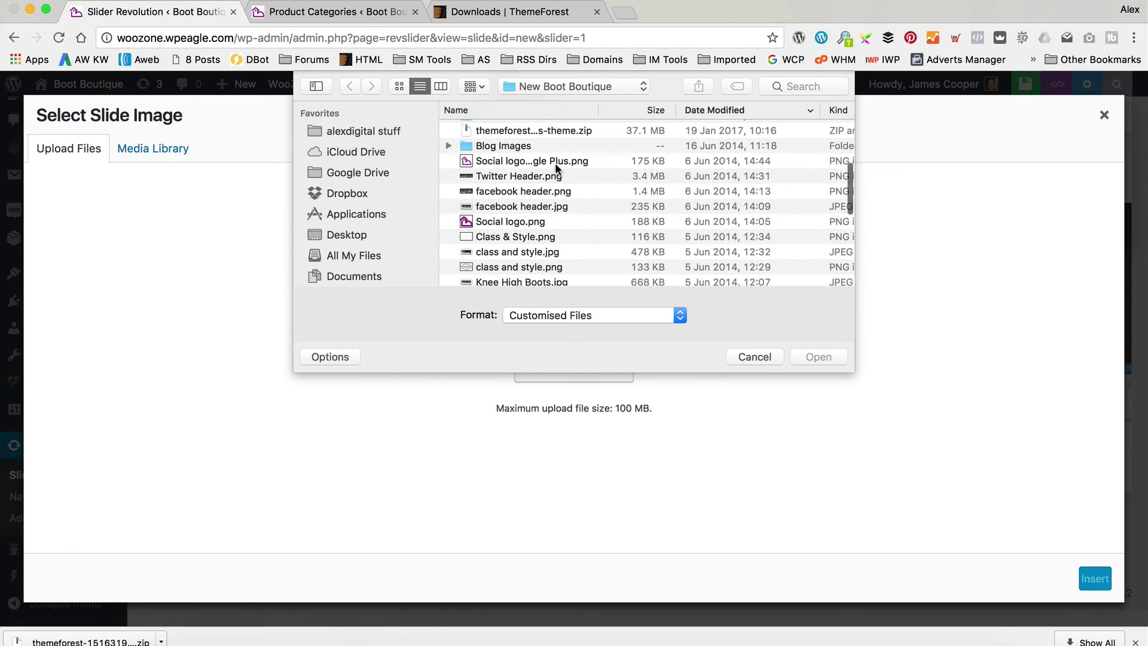
scroll(555, 168, "down", 6)
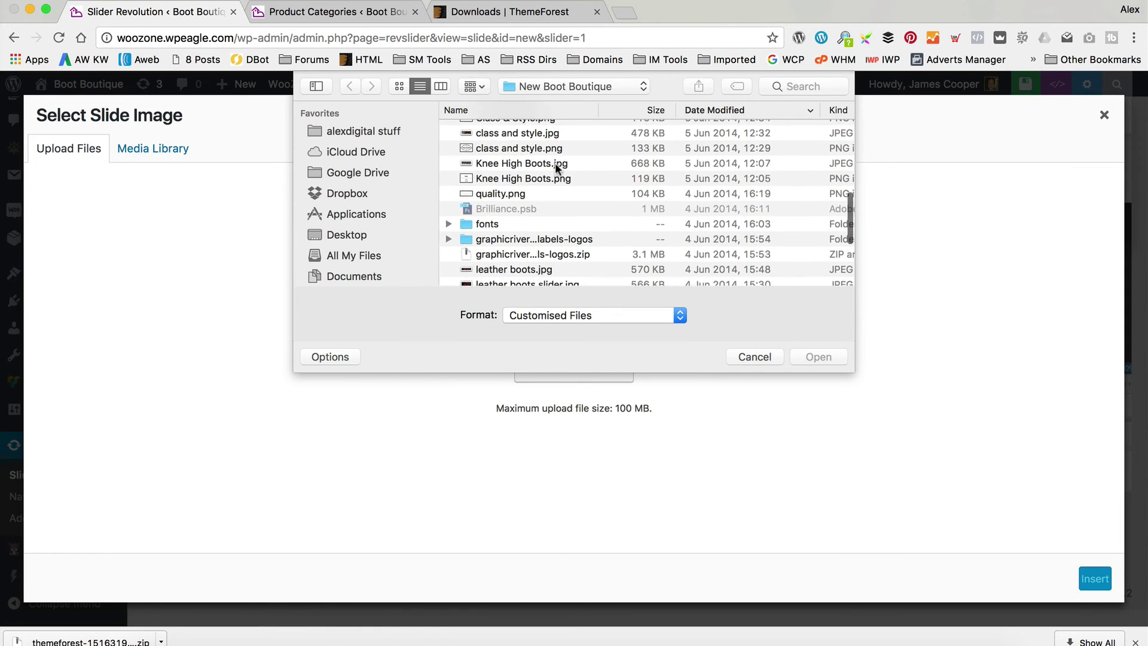
double_click(547, 155)
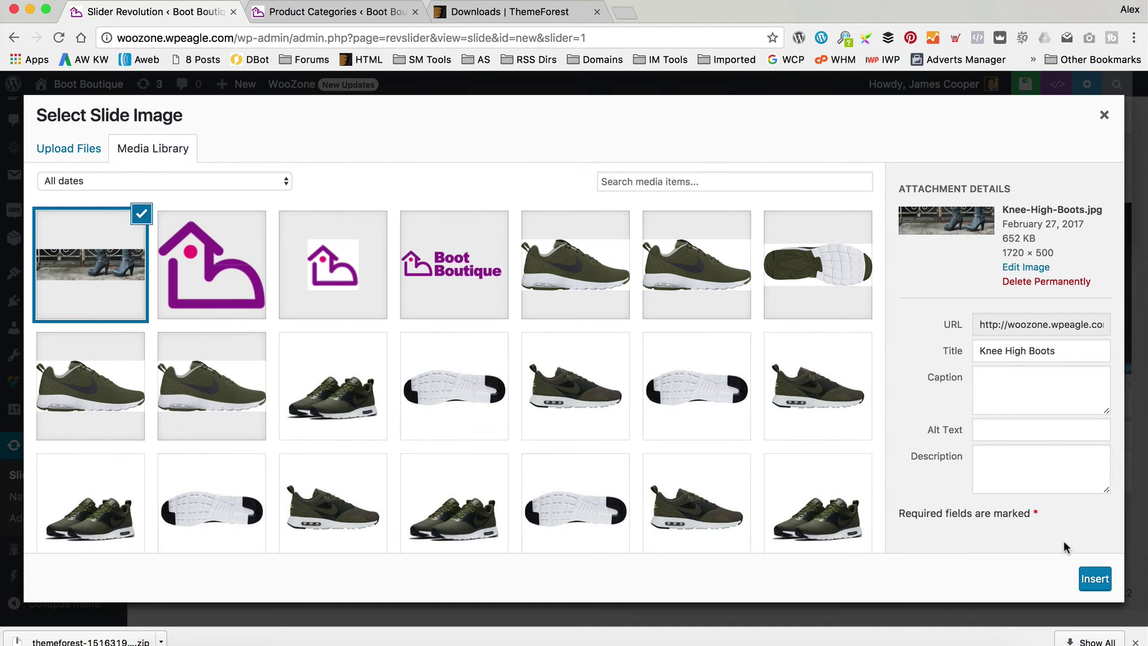
left_click(1093, 578)
Add a Text/Html layer to the slide reading "THIS IS SOME TEXT!!".
scroll(751, 312, "down", 8)
scroll(752, 310, "down", 3)
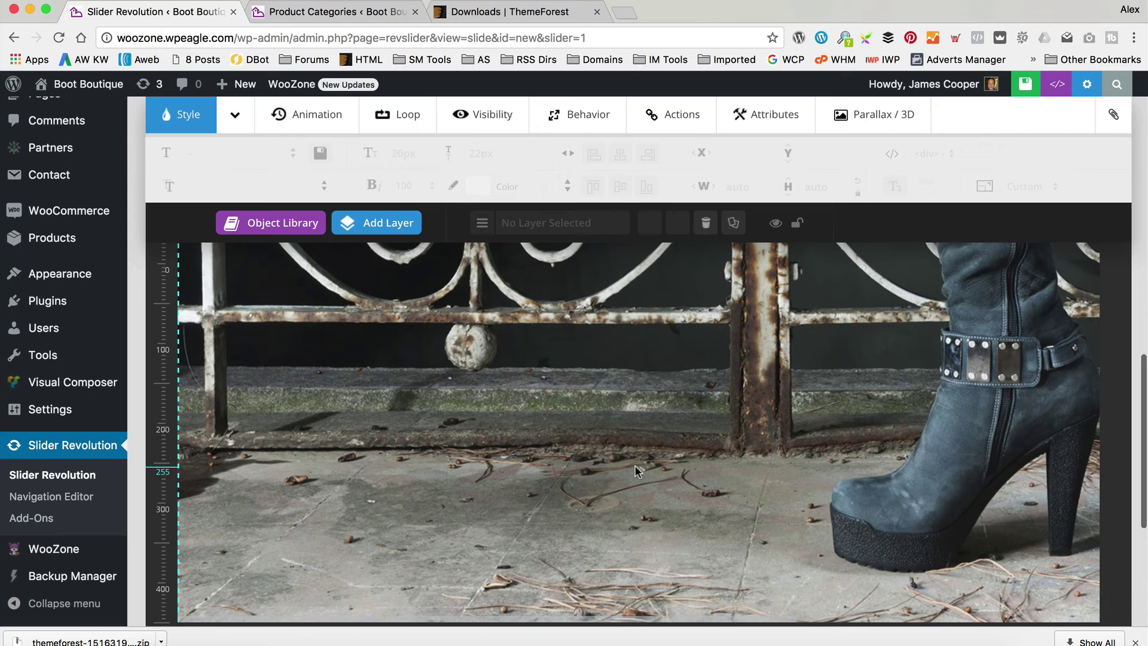
mouse_move(395, 230)
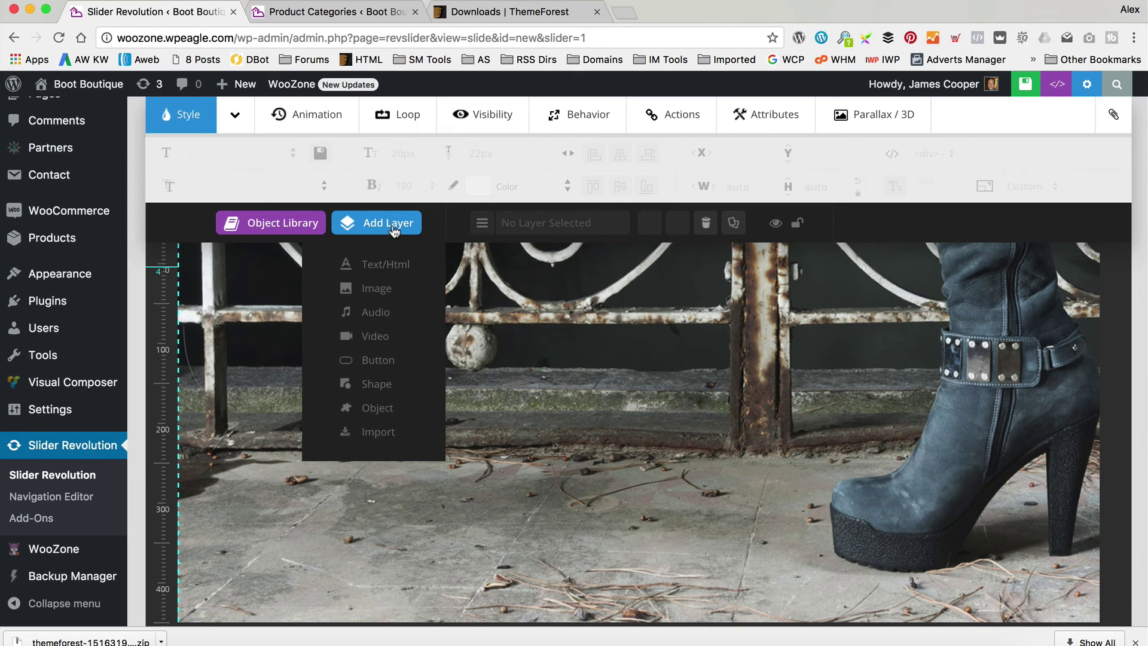
left_click(388, 265)
type("THIS IS SOME ")
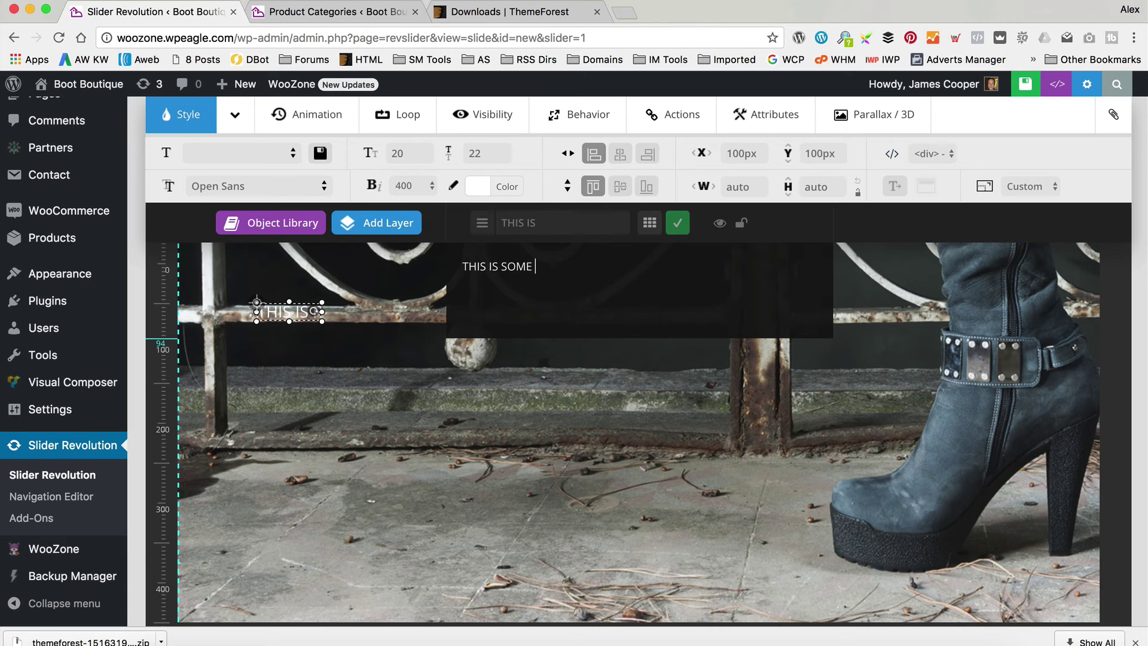
type("TEXT!!")
left_click(680, 367)
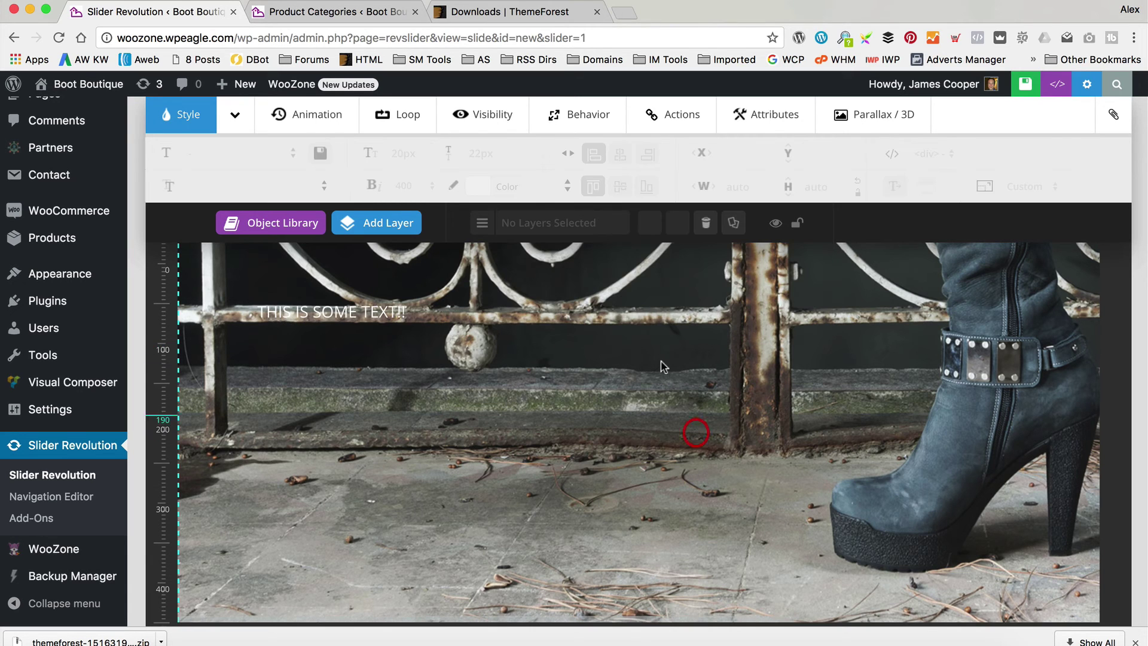
Move the text layer to about X 450 px, Y 242 px and apply the Fashion-BigDisplay style to it.
left_click_drag(341, 311, 620, 425)
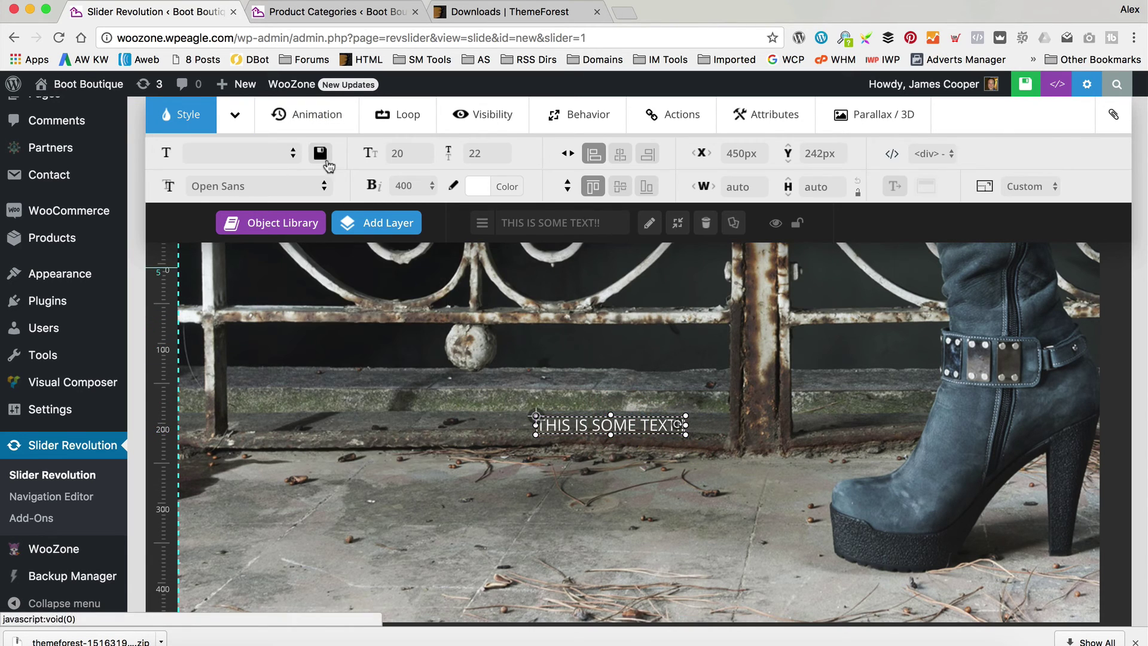
left_click(292, 153)
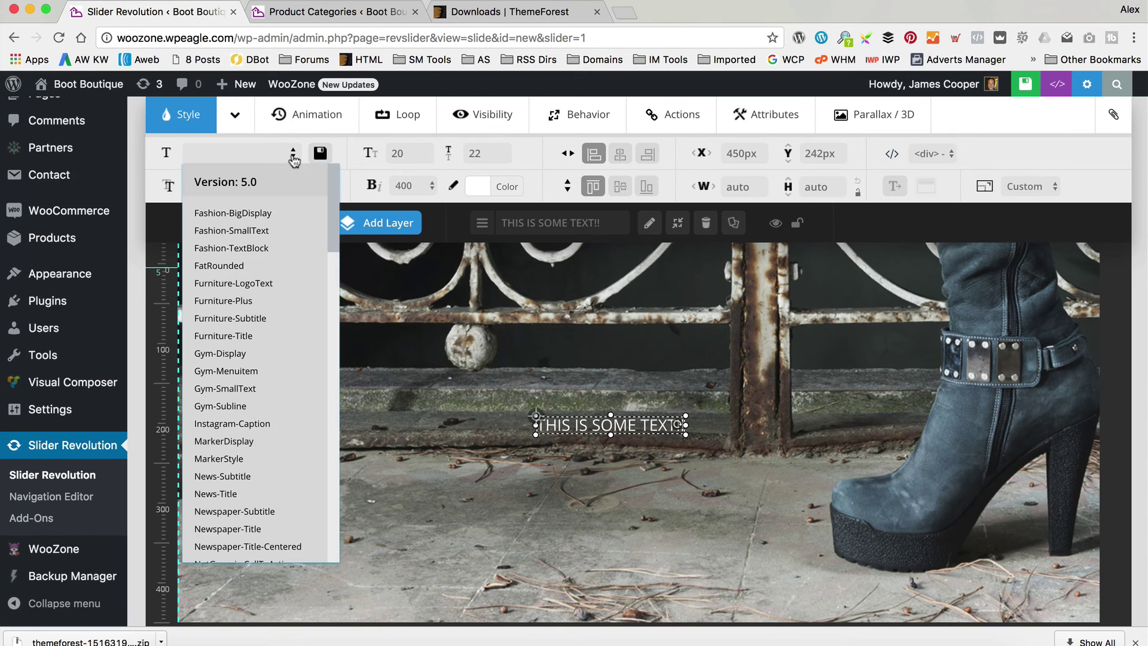
left_click(276, 216)
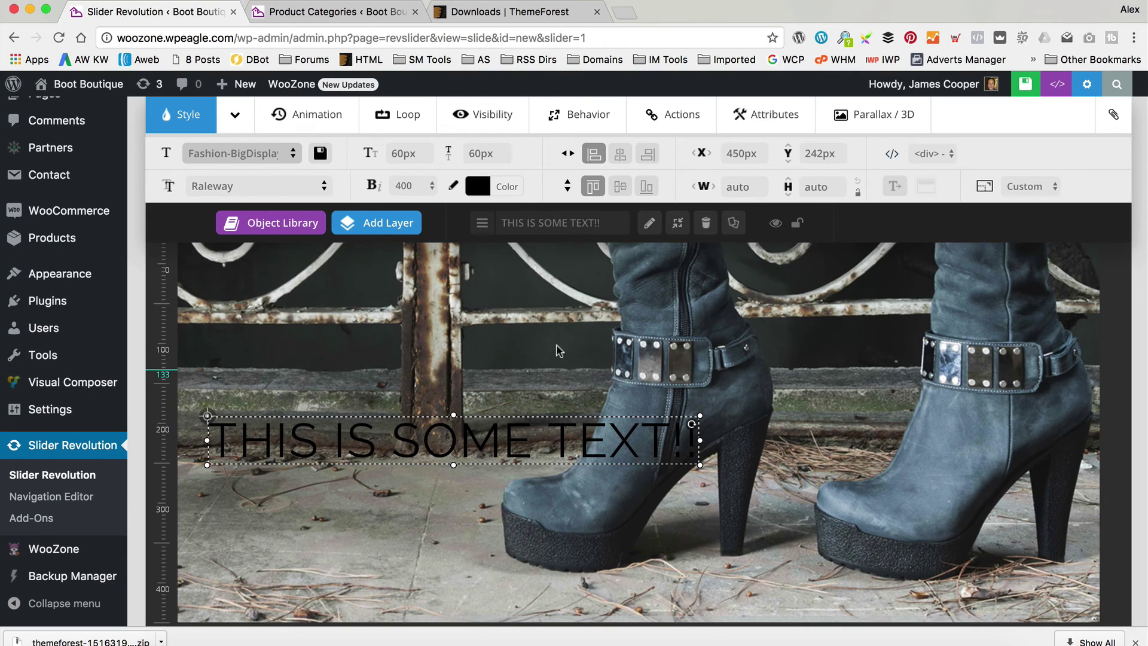
Set the text layer's colour to white and its font weight to 800.
left_click(502, 186)
left_click_drag(465, 306, 425, 208)
left_click(611, 401)
left_click(505, 437)
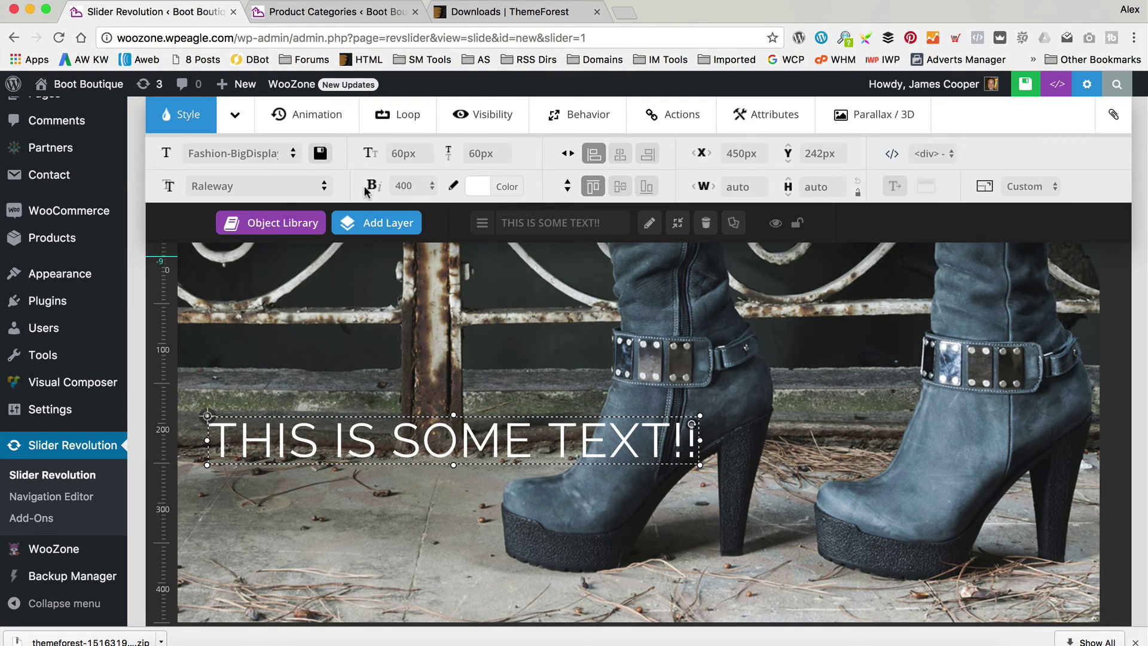
left_click(430, 186)
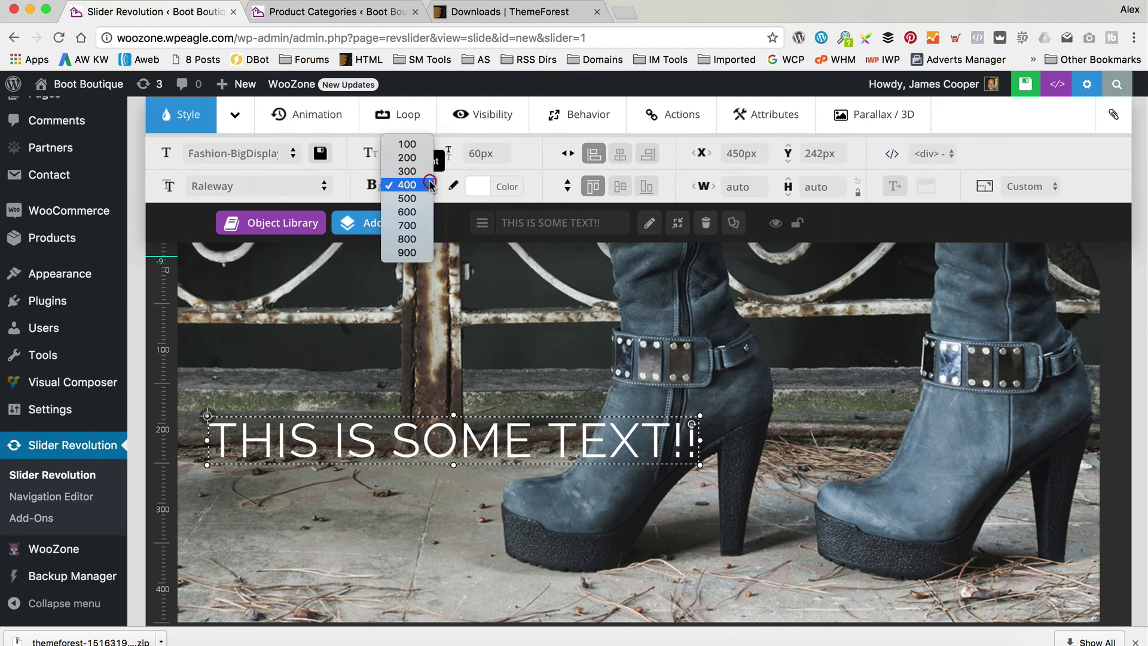
left_click(408, 238)
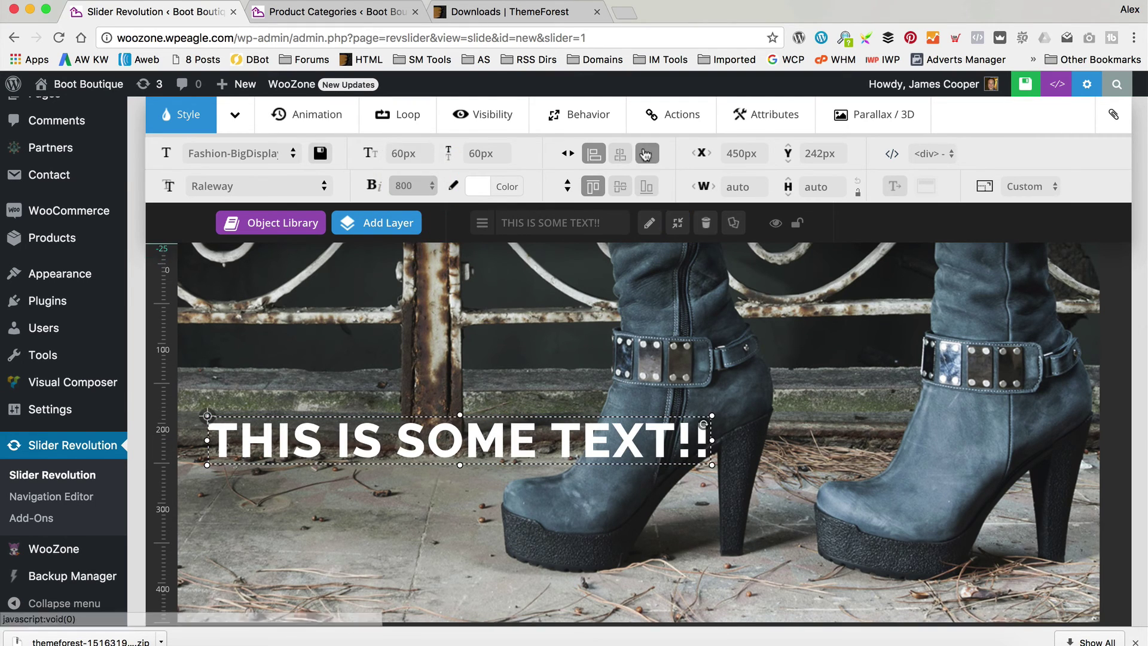
Centre the text layer horizontally and vertically on the slide and save the slide.
left_click(619, 153)
left_click(622, 191)
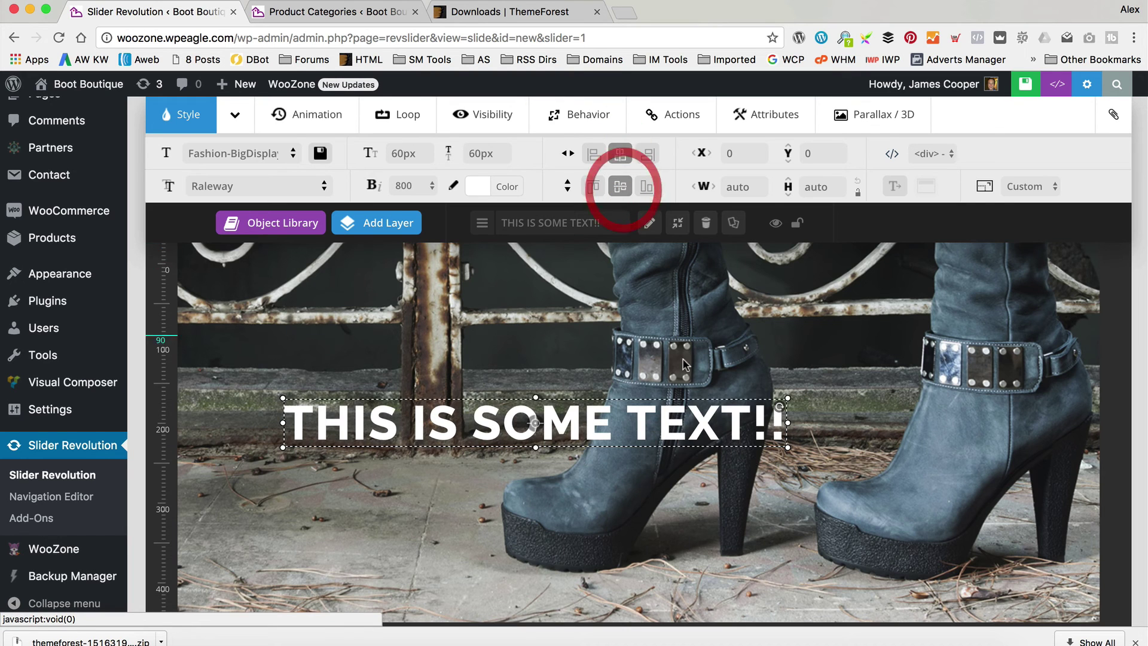
scroll(683, 364, "down", 5)
scroll(684, 363, "up", 3)
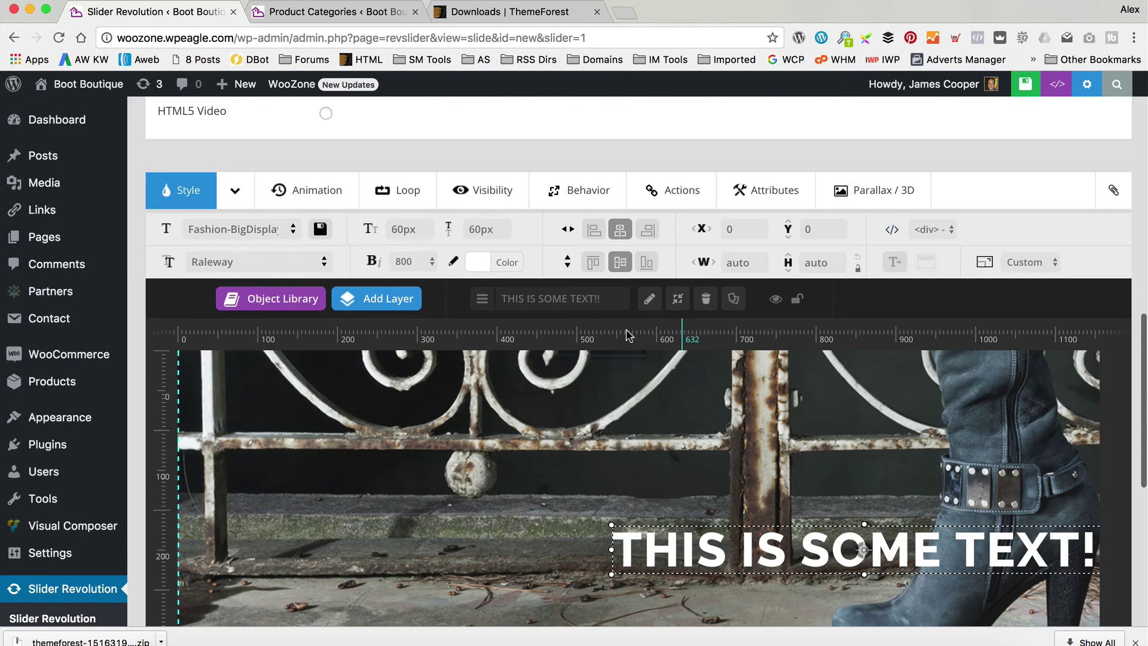
scroll(463, 348, "up", 5)
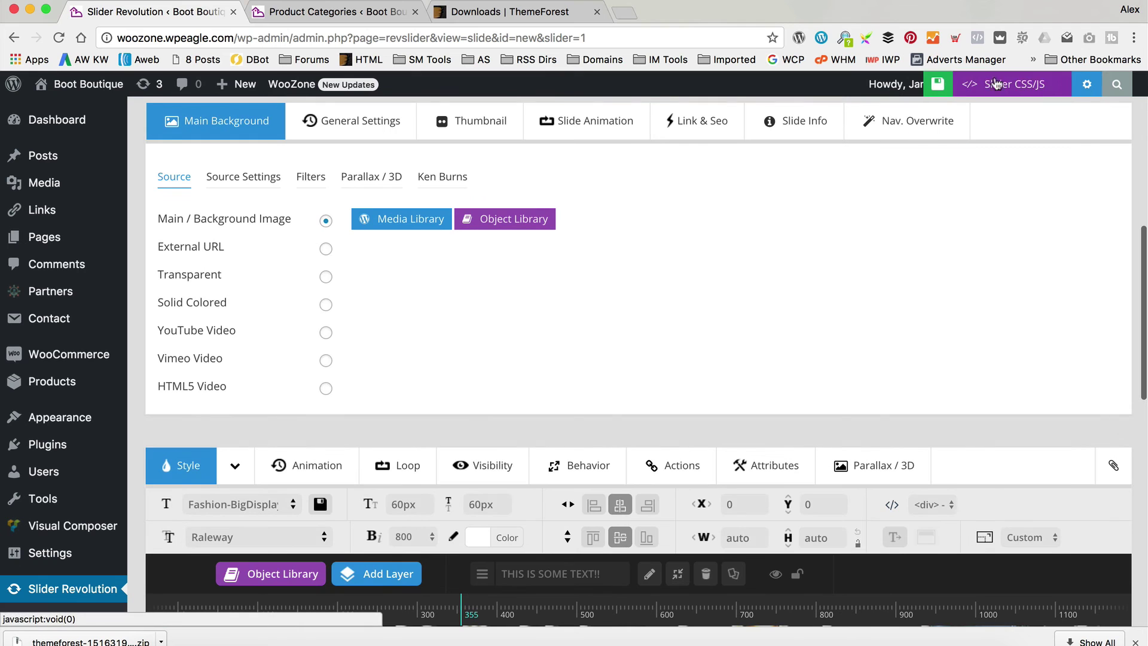
left_click(993, 84)
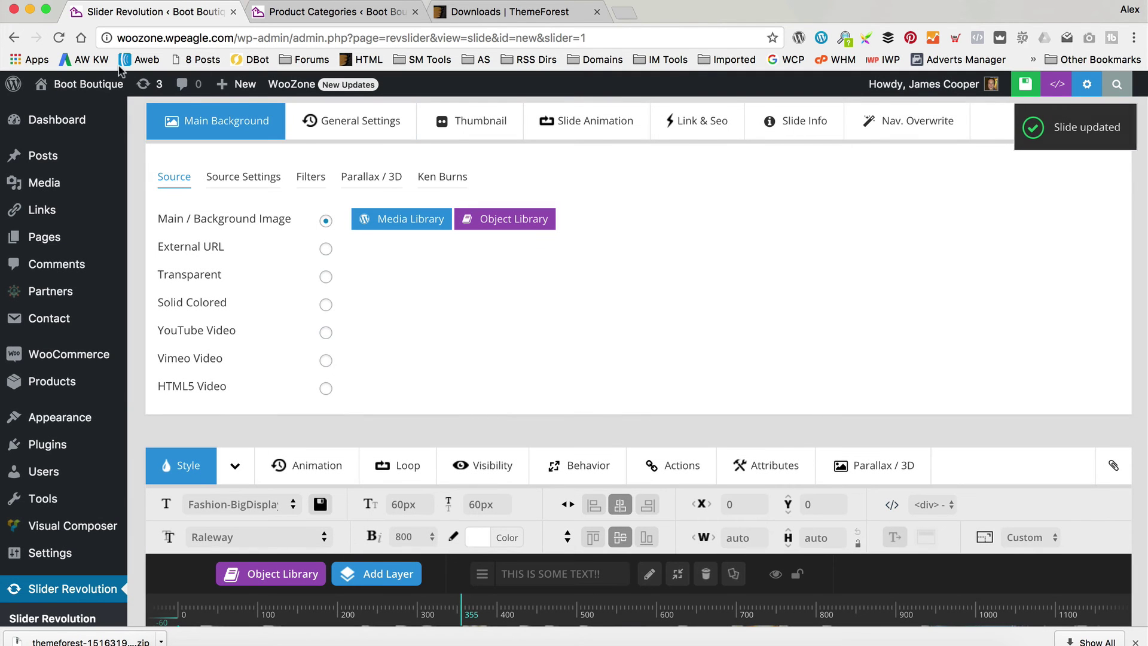
Edit the site's homepage page to use the "homepage" revolution slider and update the page.
mouse_move(96, 106)
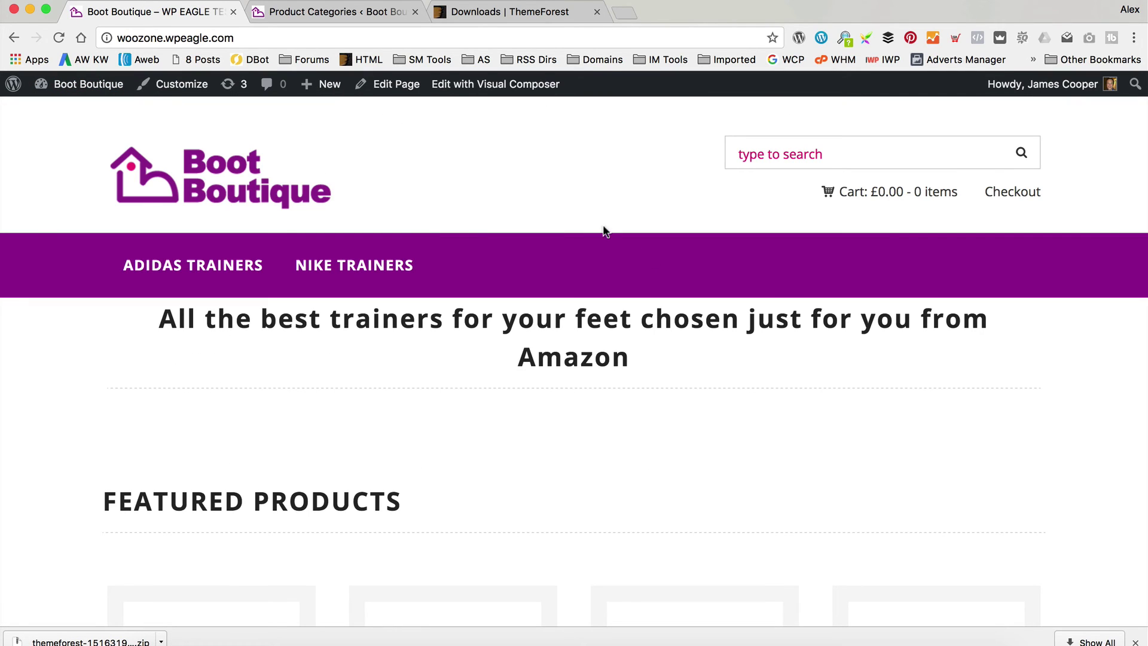
left_click(389, 84)
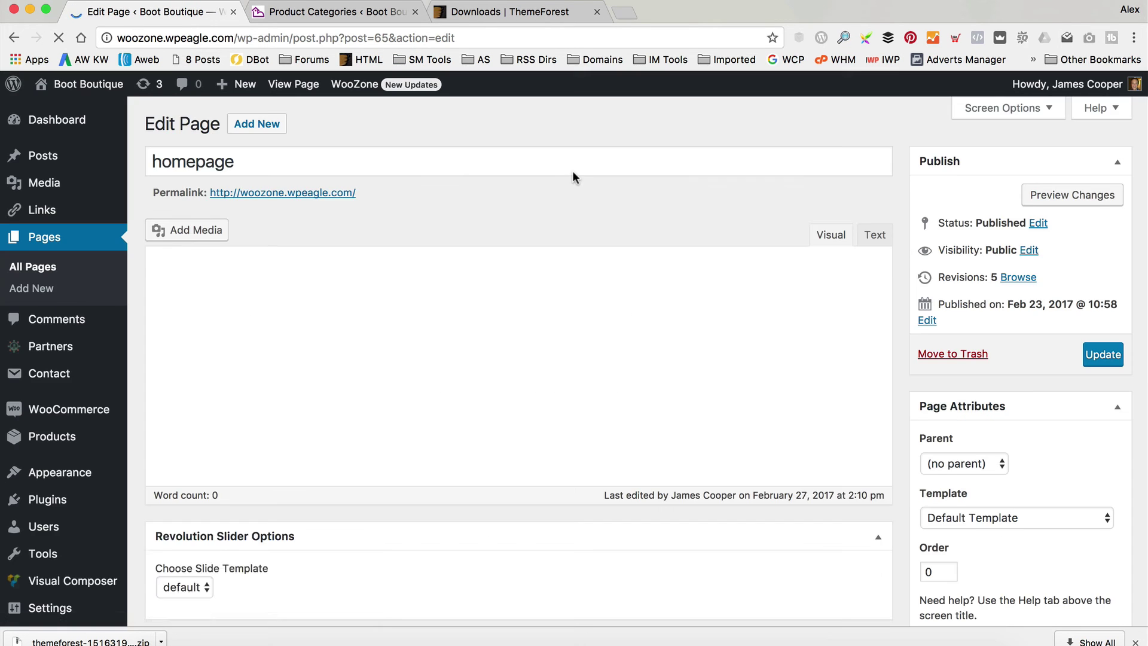
scroll(572, 175, "down", 10)
scroll(573, 170, "down", 2)
left_click(447, 439)
left_click(447, 453)
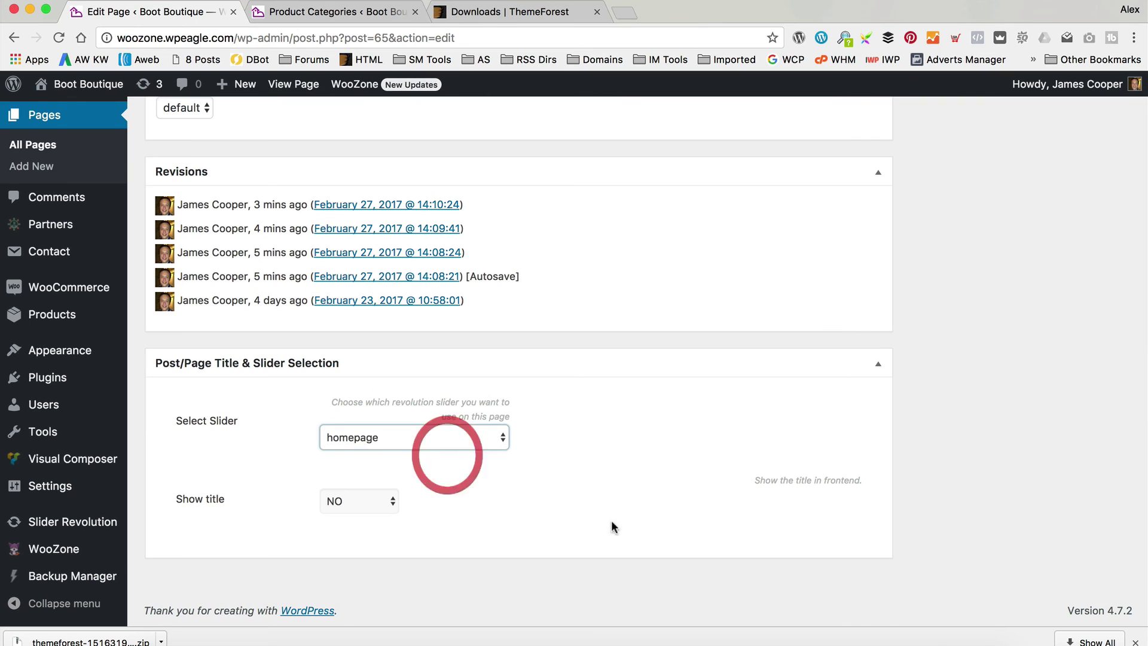
scroll(595, 526, "up", 15)
left_click(1117, 353)
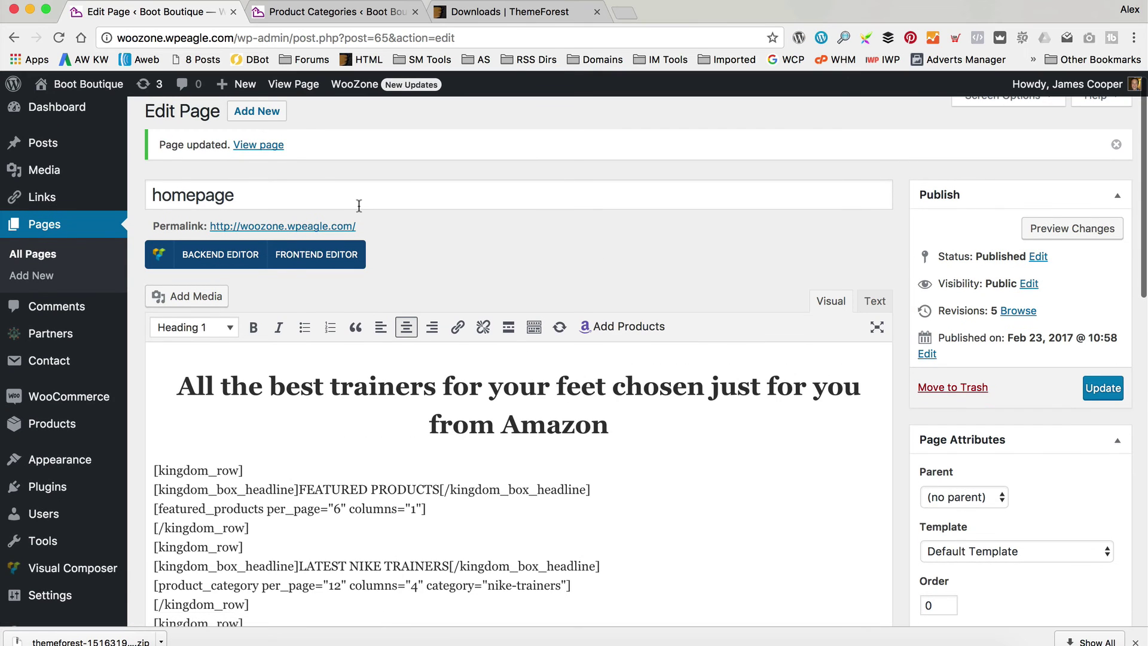
View the updated live homepage and check the slider, the product rows and the latest blog posts section.
left_click(267, 149)
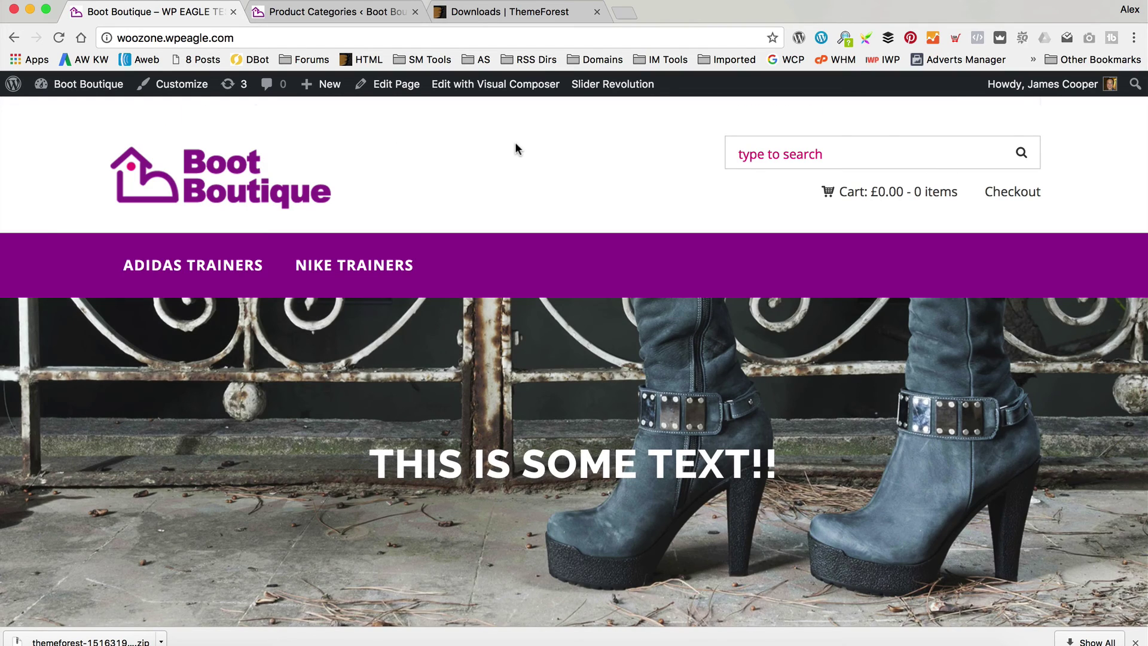
scroll(516, 146, "down", 3)
scroll(879, 207, "down", 20)
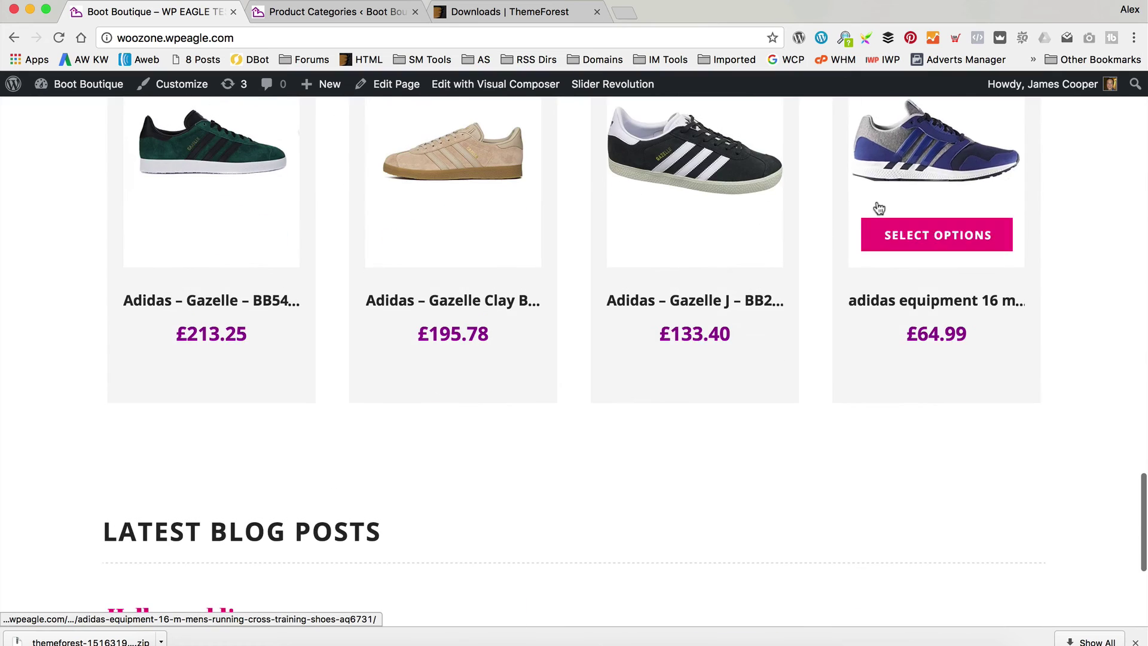
scroll(879, 207, "down", 5)
scroll(877, 205, "up", 15)
scroll(877, 205, "up", 6)
scroll(741, 239, "down", 20)
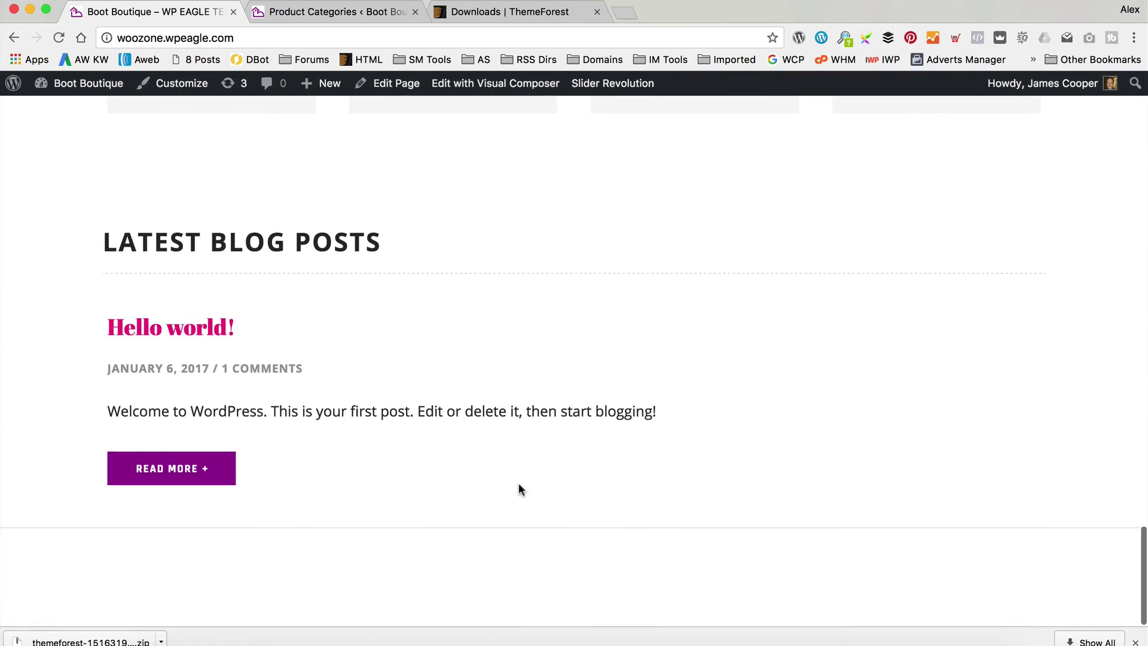
scroll(609, 532, "up", 20)
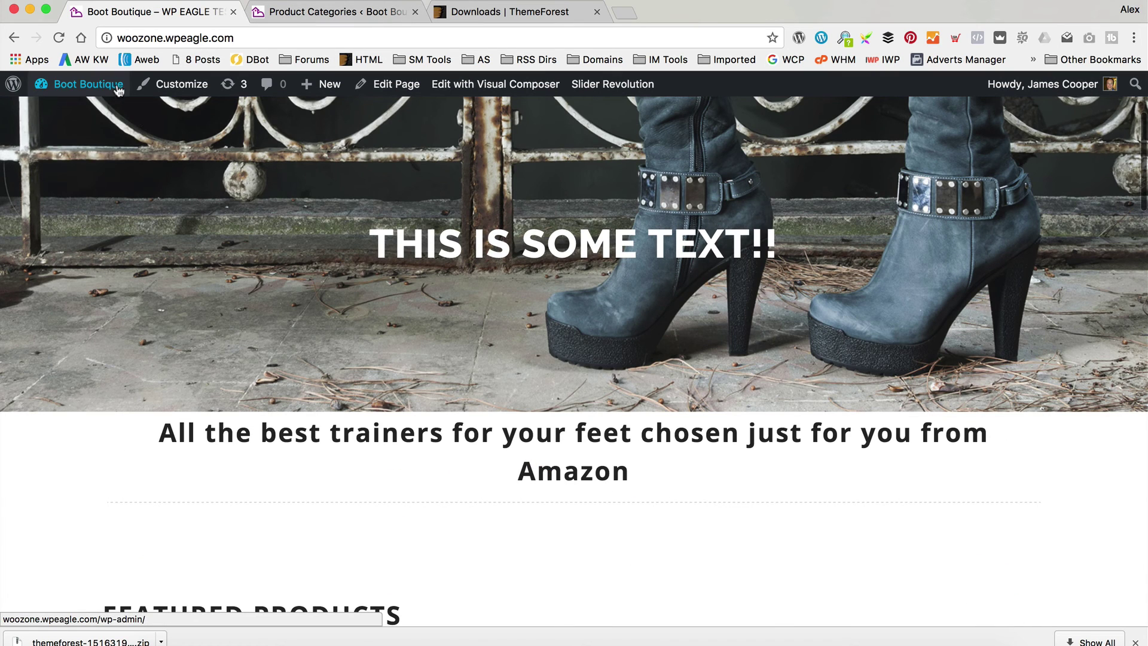
Open the Footer Options of the Kingdom Child Theme in the site Customizer.
left_click(168, 87)
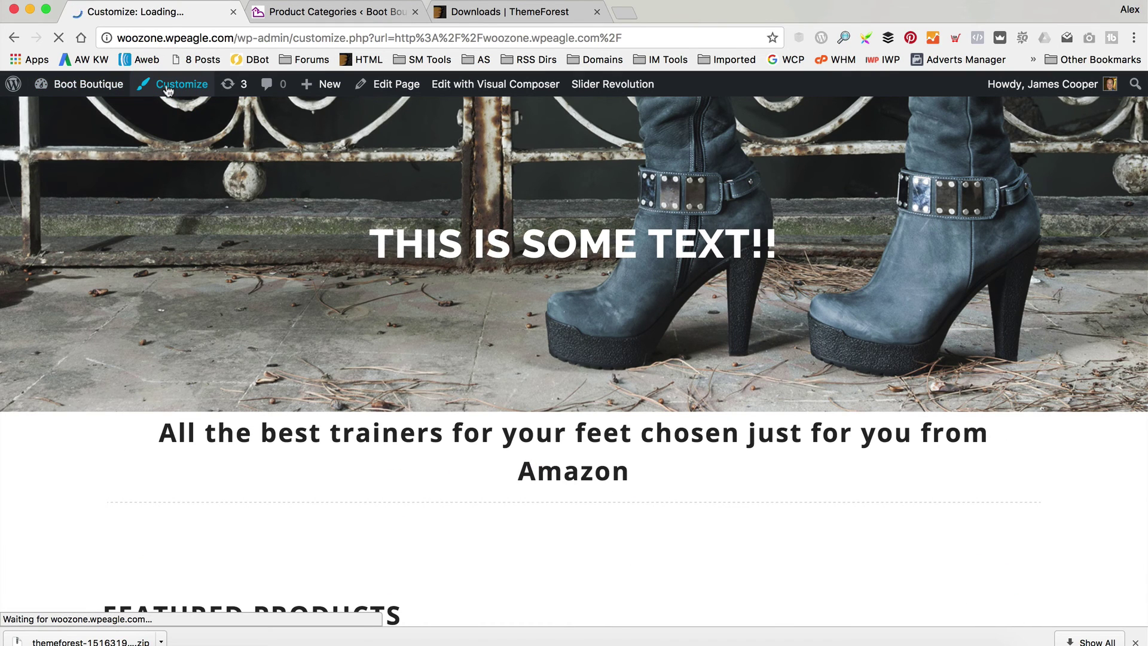
scroll(105, 401, "down", 2)
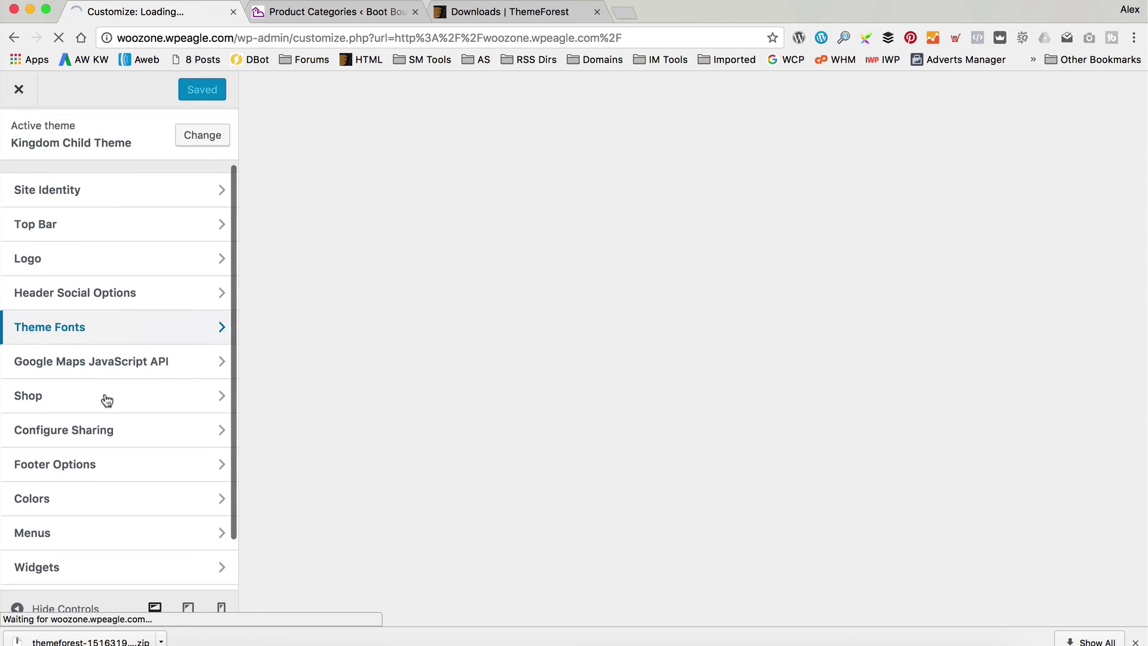
scroll(139, 266, "down", 2)
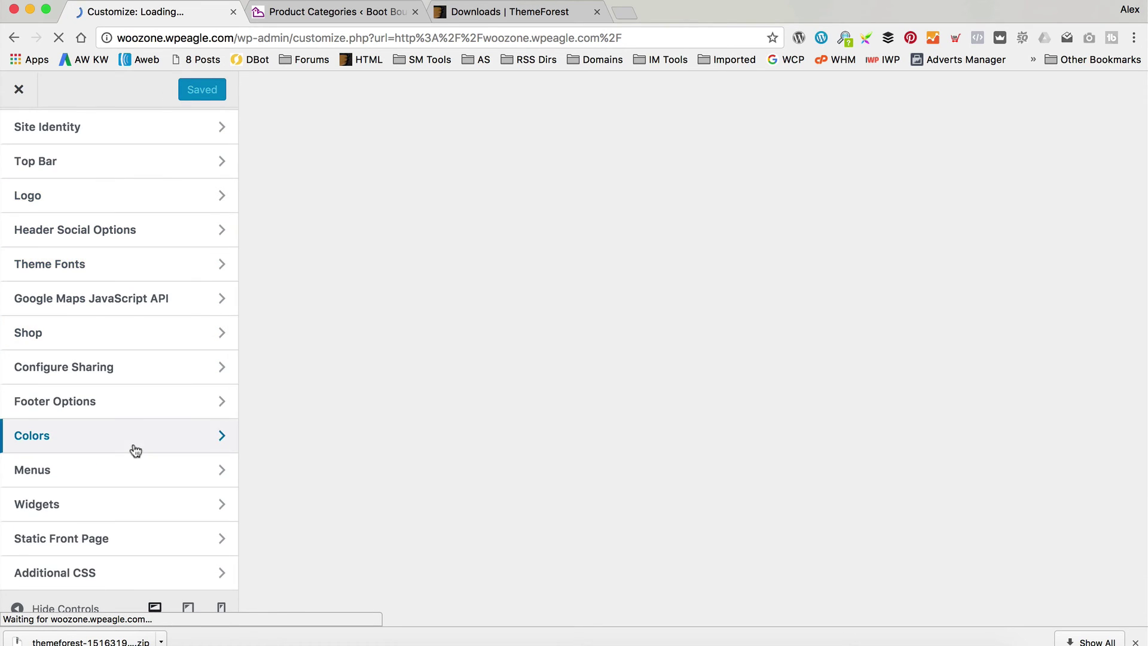
left_click(135, 409)
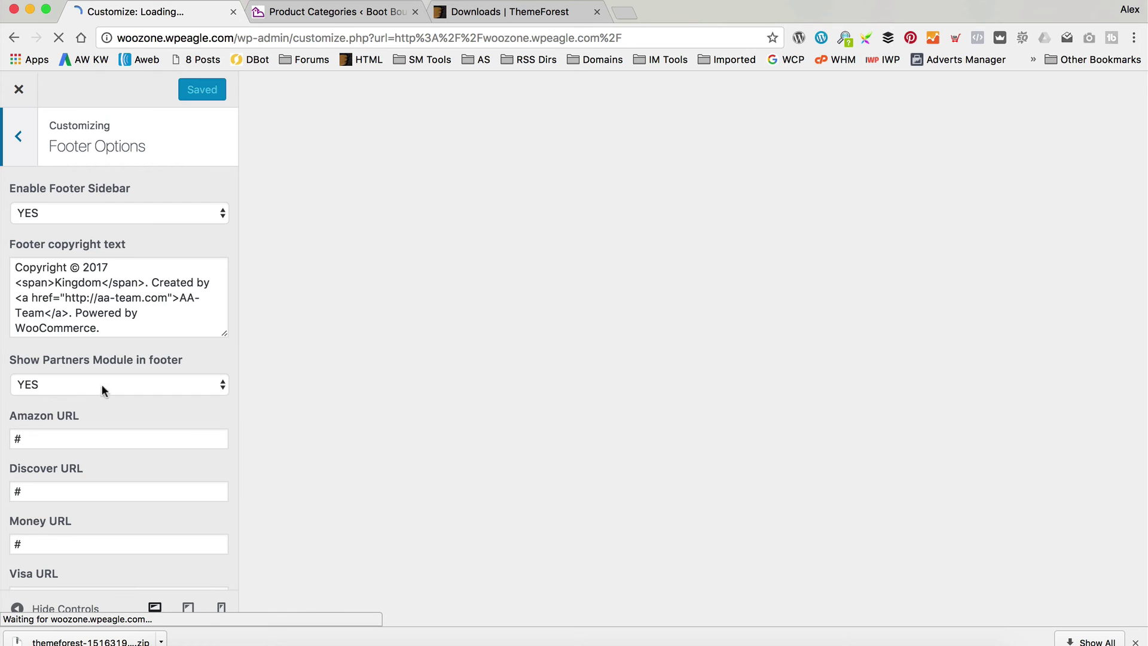
Review the Footer Options settings and check the footer widgets in the homepage preview.
scroll(141, 231, "down", 3)
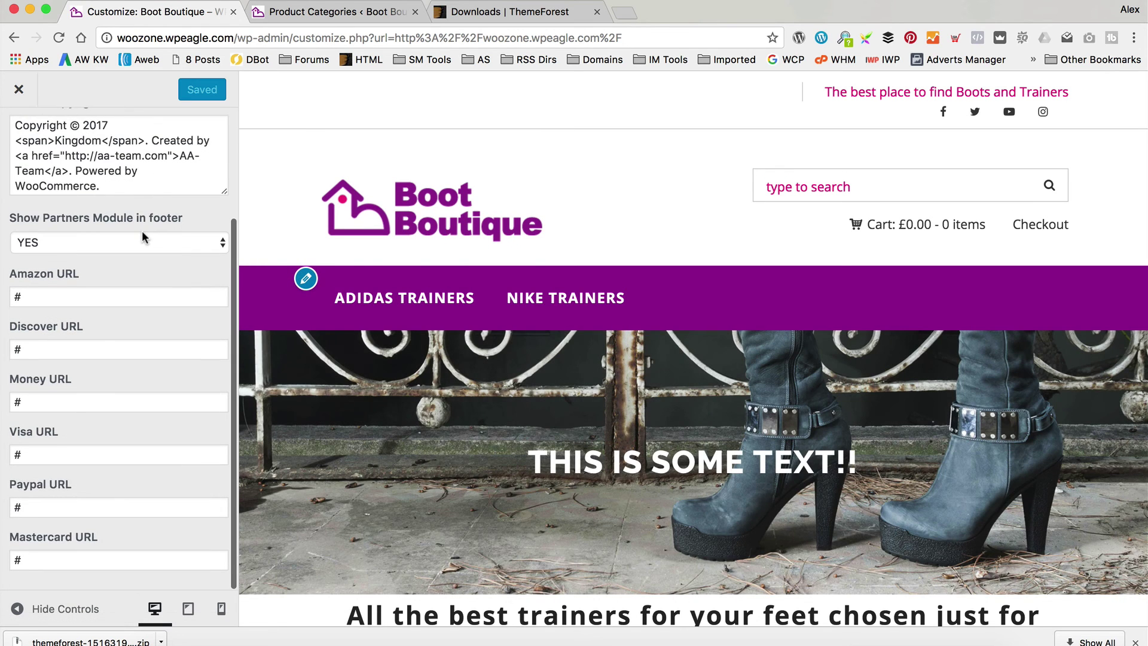
scroll(141, 231, "up", 3)
scroll(518, 360, "down", 15)
scroll(519, 359, "up", 12)
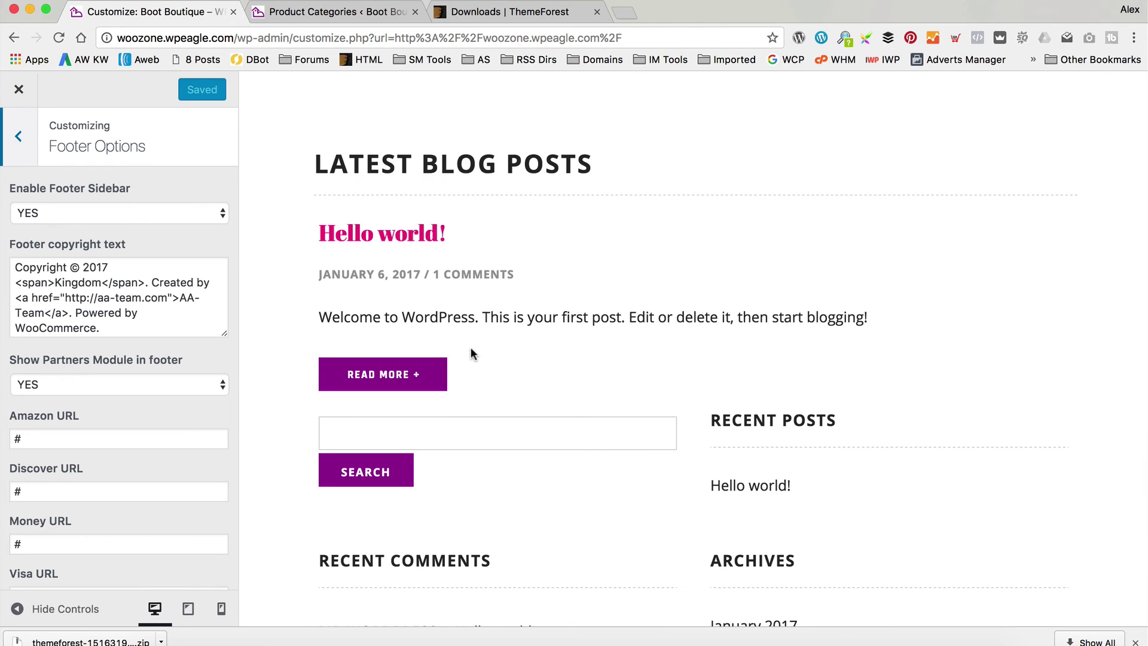
scroll(472, 345, "down", 2)
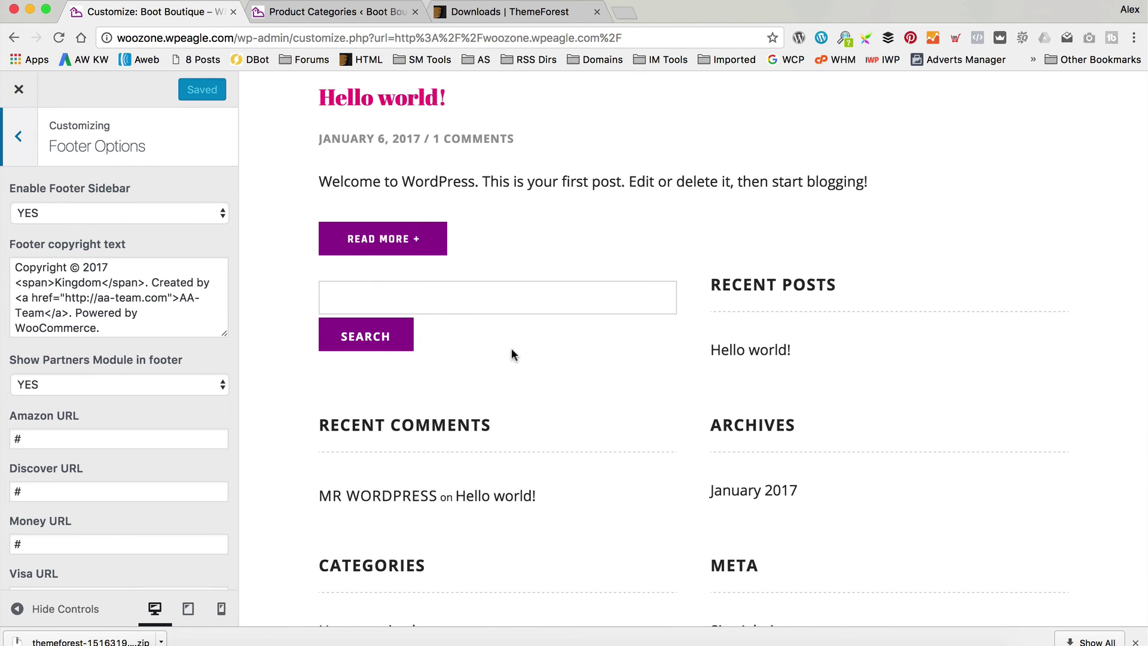
Try the footer sidebar set to NO, restore it to YES, save the setting and close the Customizer.
left_click(187, 209)
left_click(191, 220)
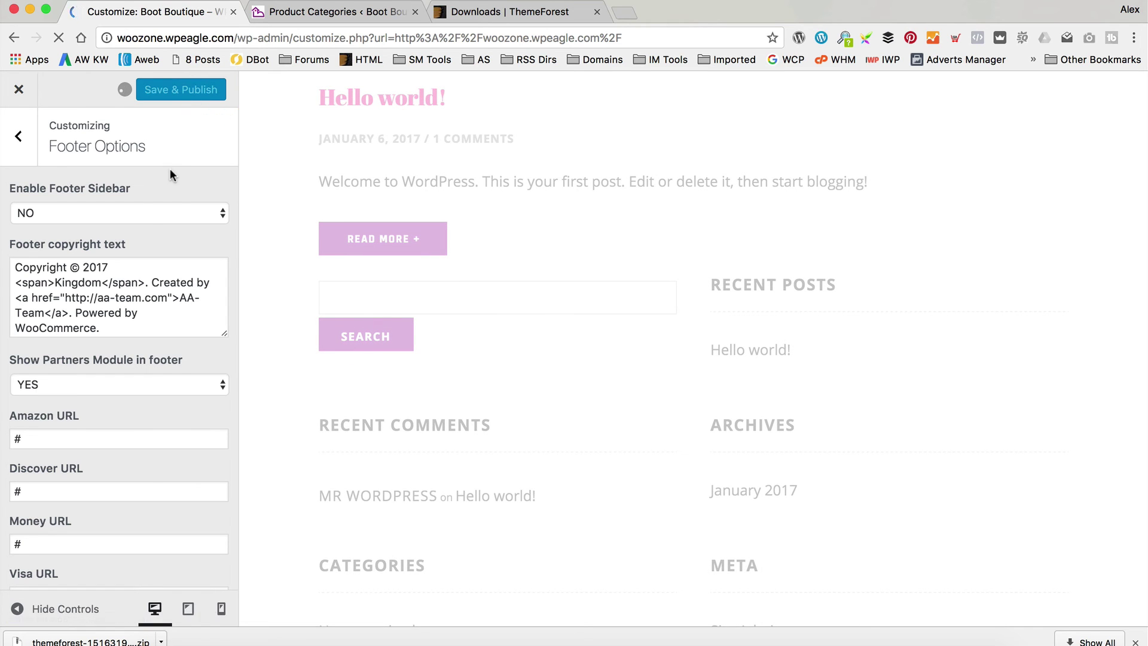
left_click(144, 213)
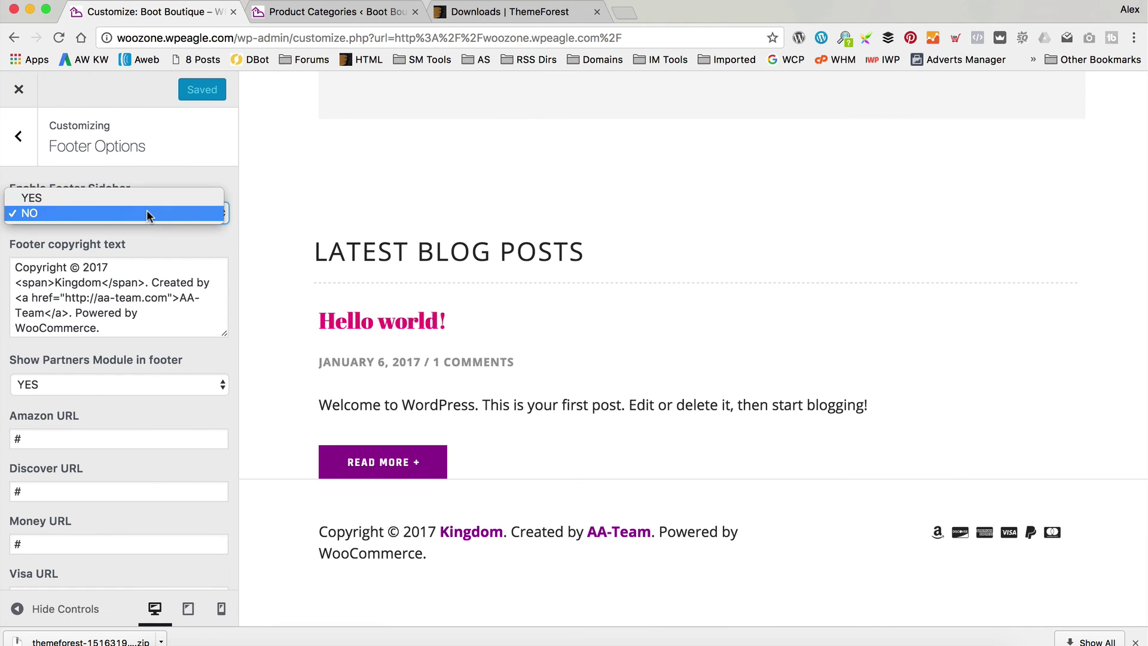
left_click(150, 199)
left_click(214, 93)
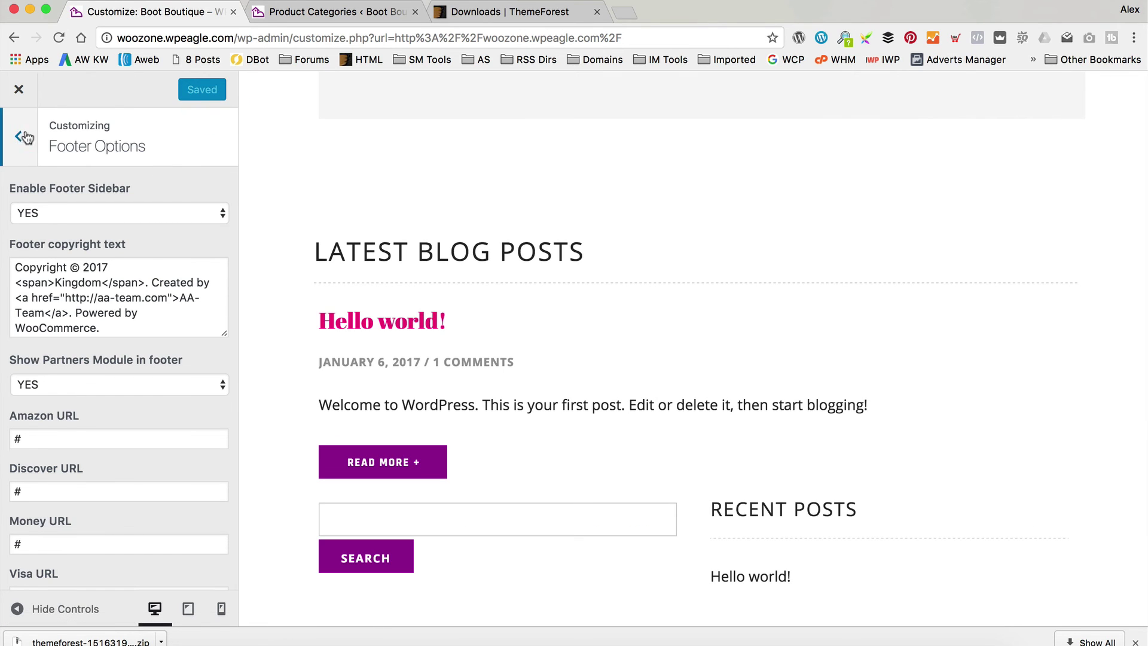
left_click(18, 89)
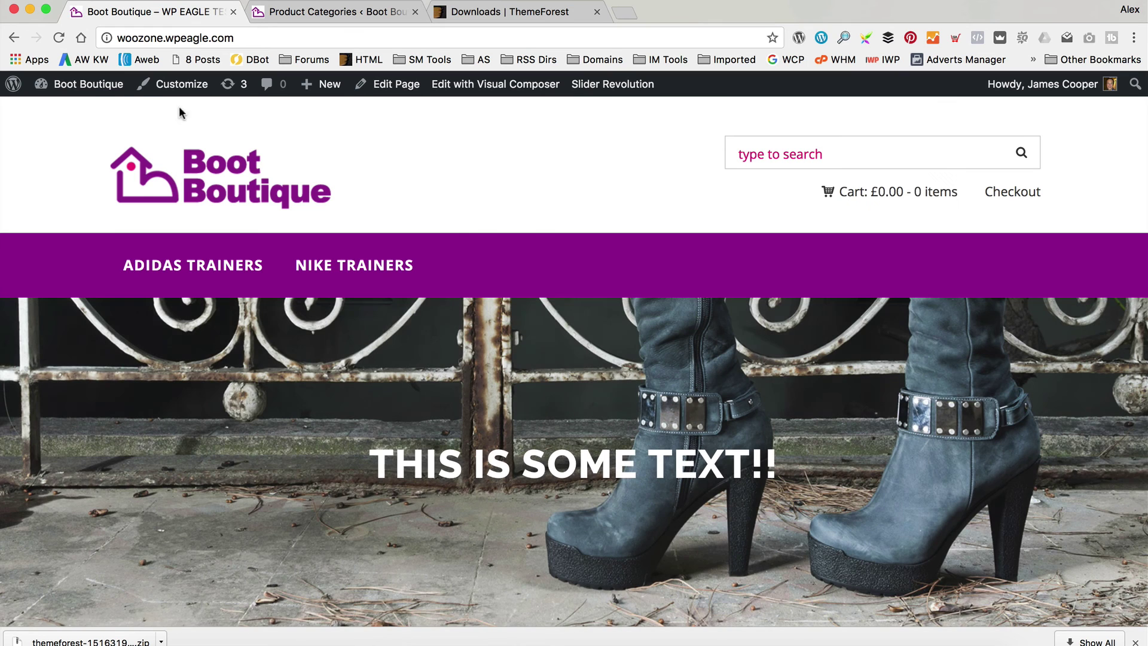
Look at the Footer Content widget area in the admin and compare it with the footer on the live homepage.
mouse_move(90, 99)
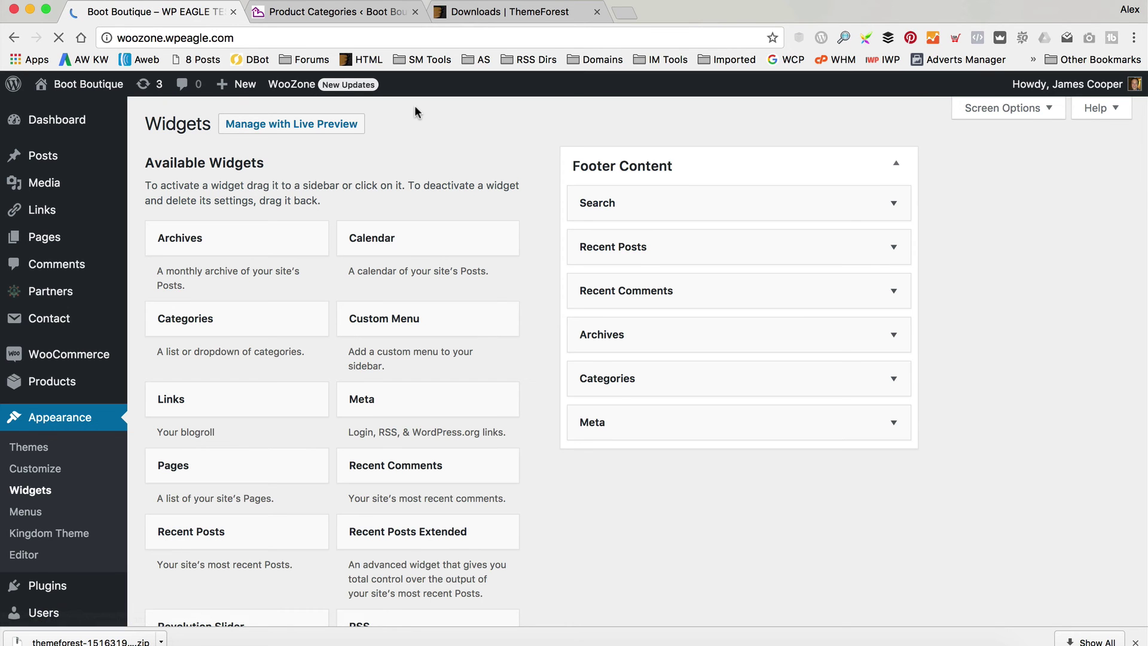
scroll(416, 111, "down", 15)
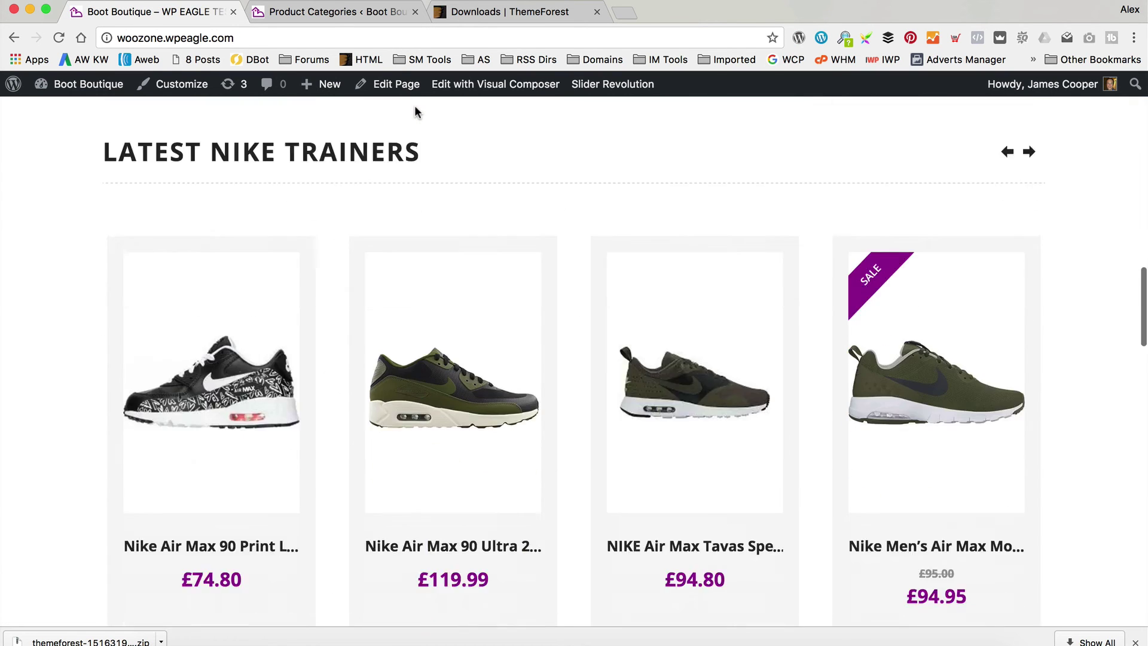
scroll(416, 110, "down", 10)
scroll(416, 111, "up", 10)
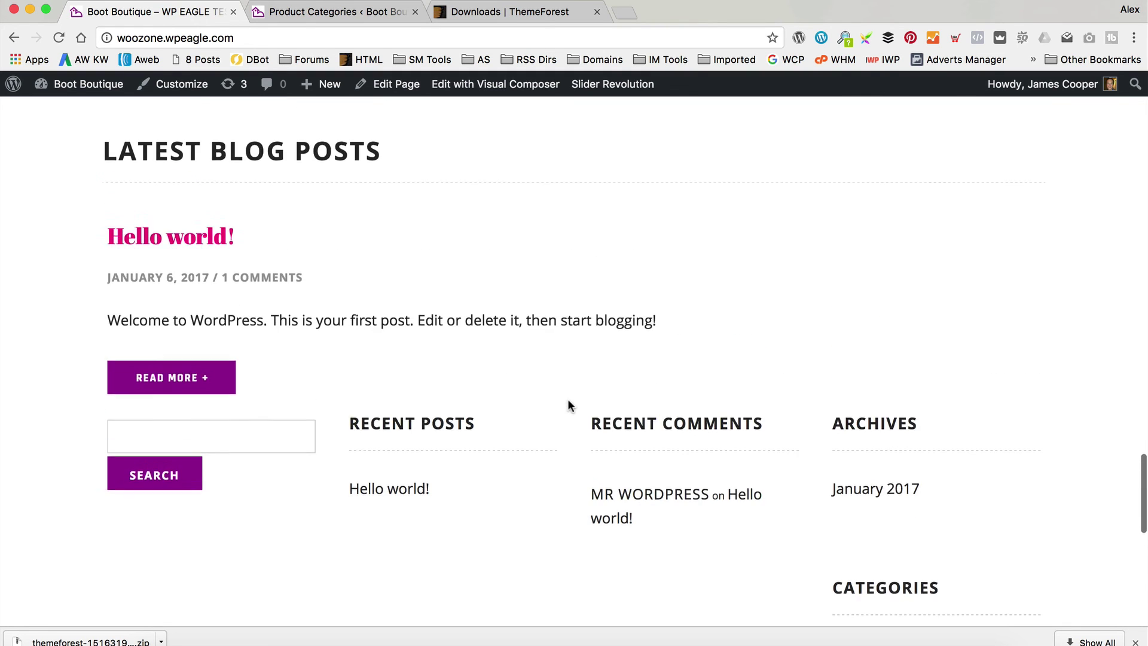
scroll(568, 402, "down", 5)
scroll(568, 403, "down", 1)
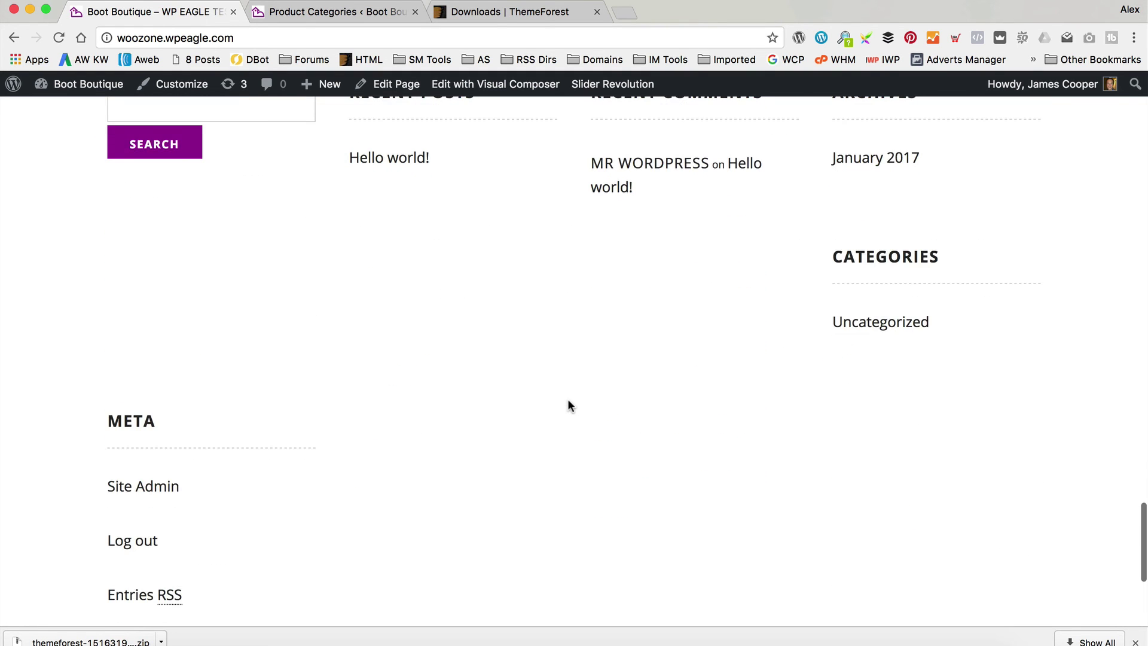
scroll(302, 534, "up", 4)
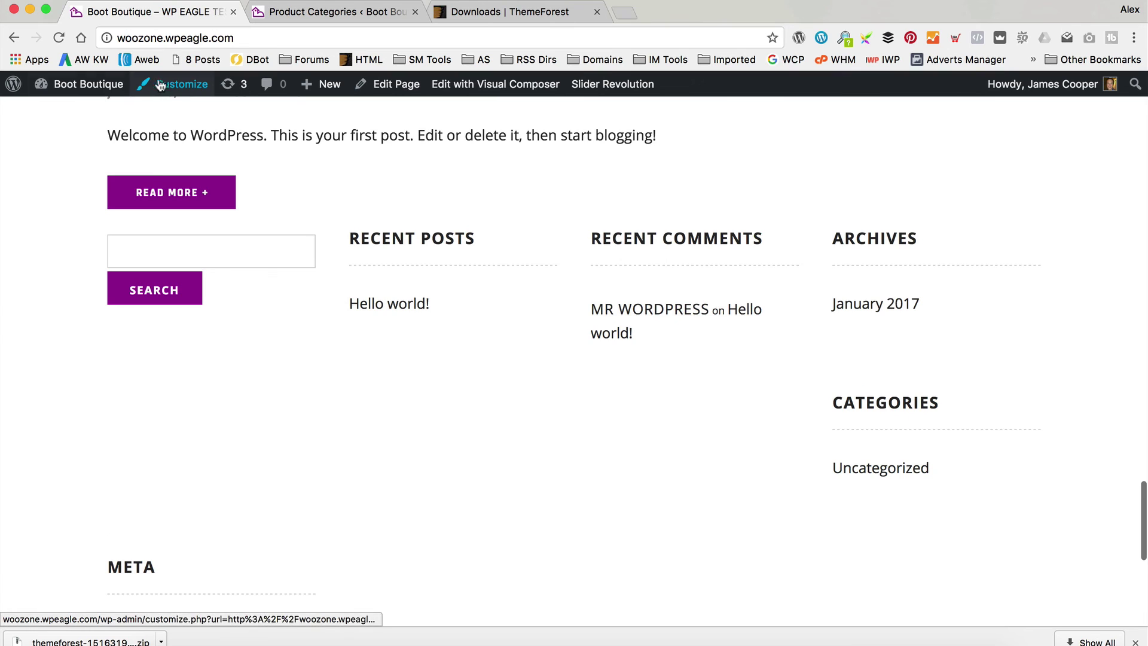
Delete the Meta and Categories widgets from the Footer Content area.
left_click(100, 164)
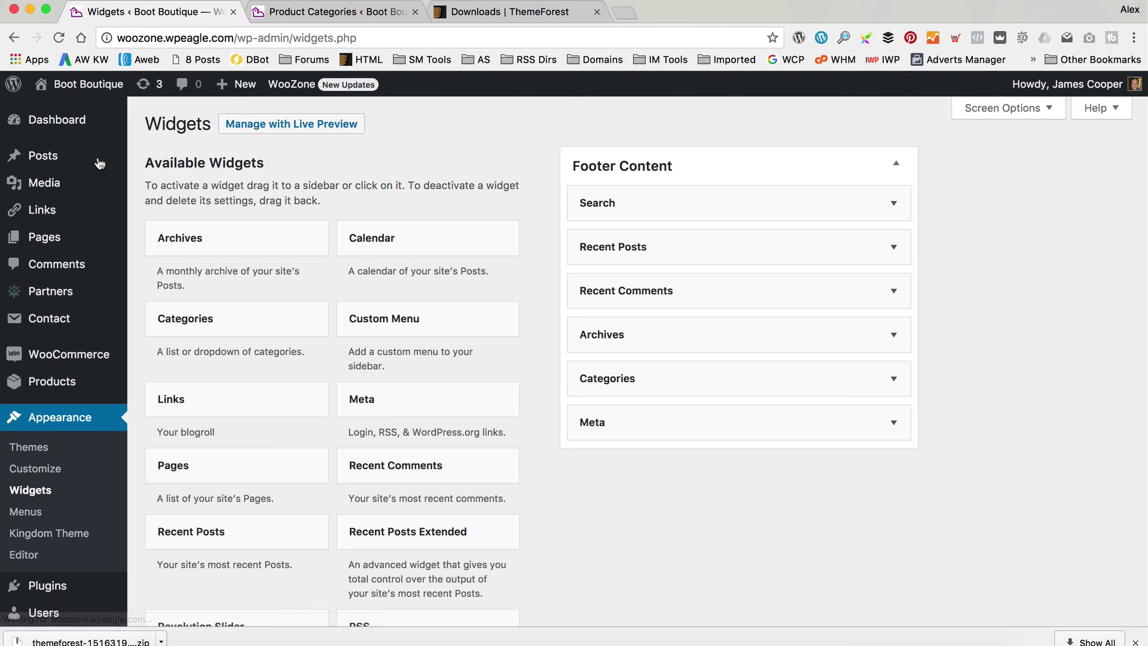
left_click(751, 422)
scroll(751, 423, "down", 5)
left_click(583, 357)
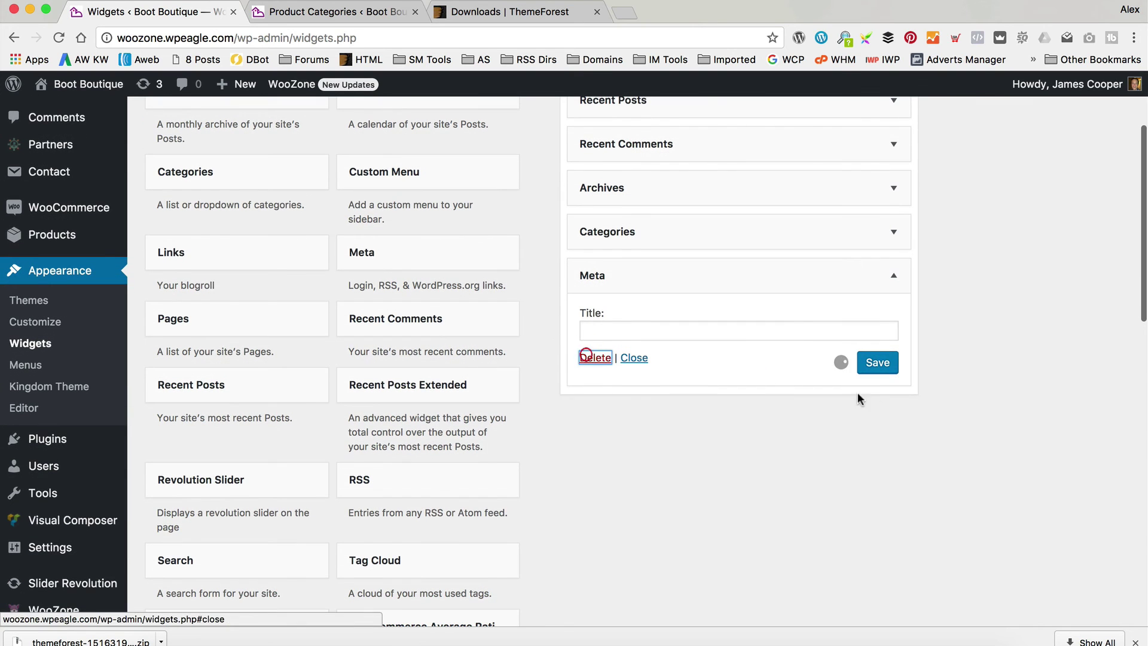
scroll(874, 396, "up", 4)
left_click(866, 349)
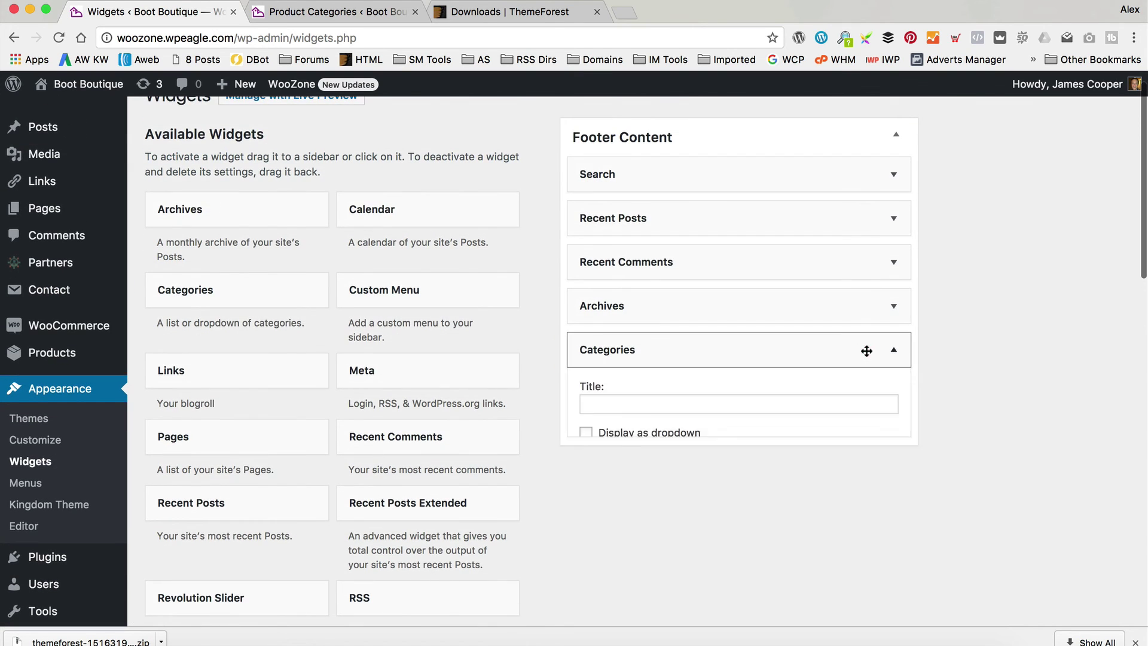
left_click(594, 489)
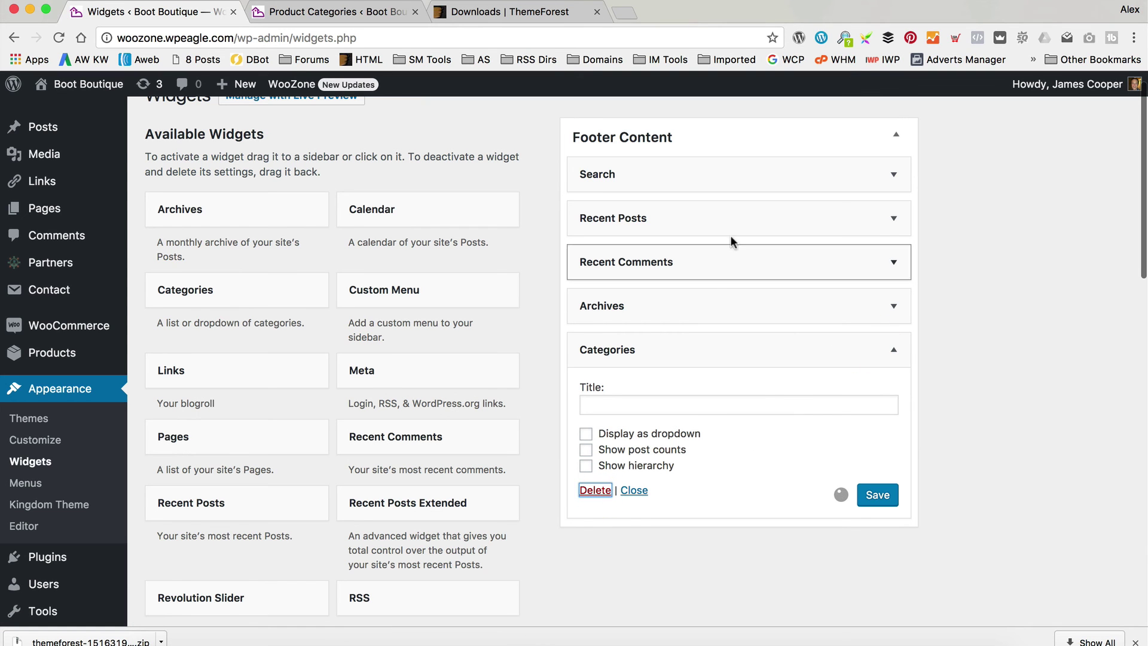
scroll(497, 311, "up", 1)
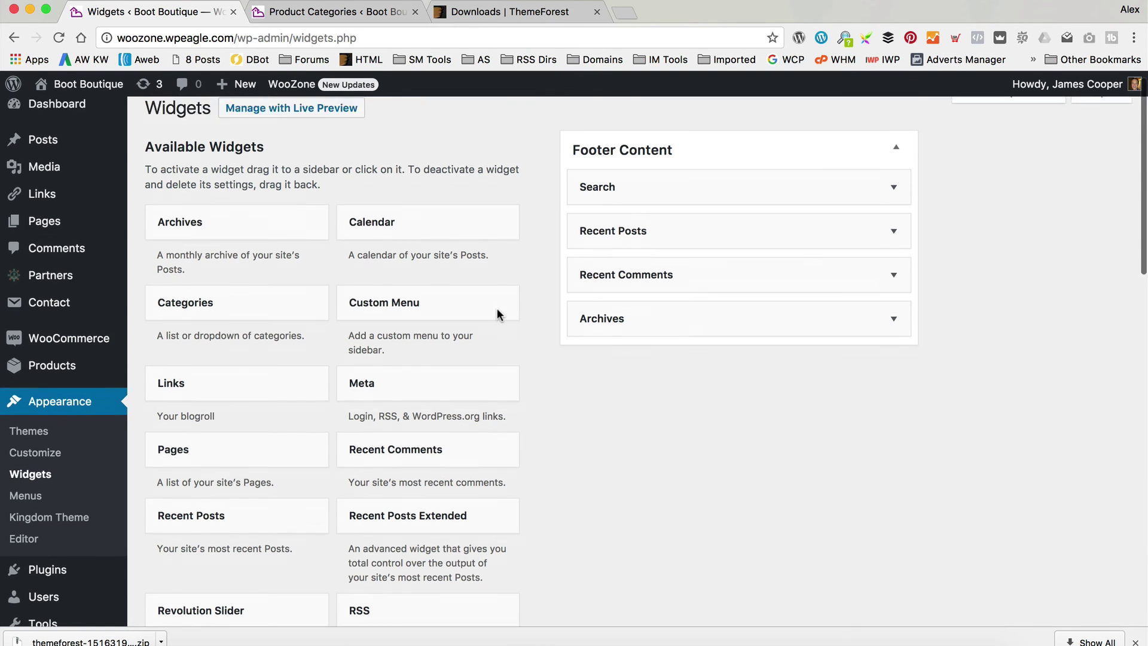
Browse the available widgets and check the updated footer widgets on the live homepage.
scroll(496, 311, "down", 10)
scroll(497, 307, "up", 6)
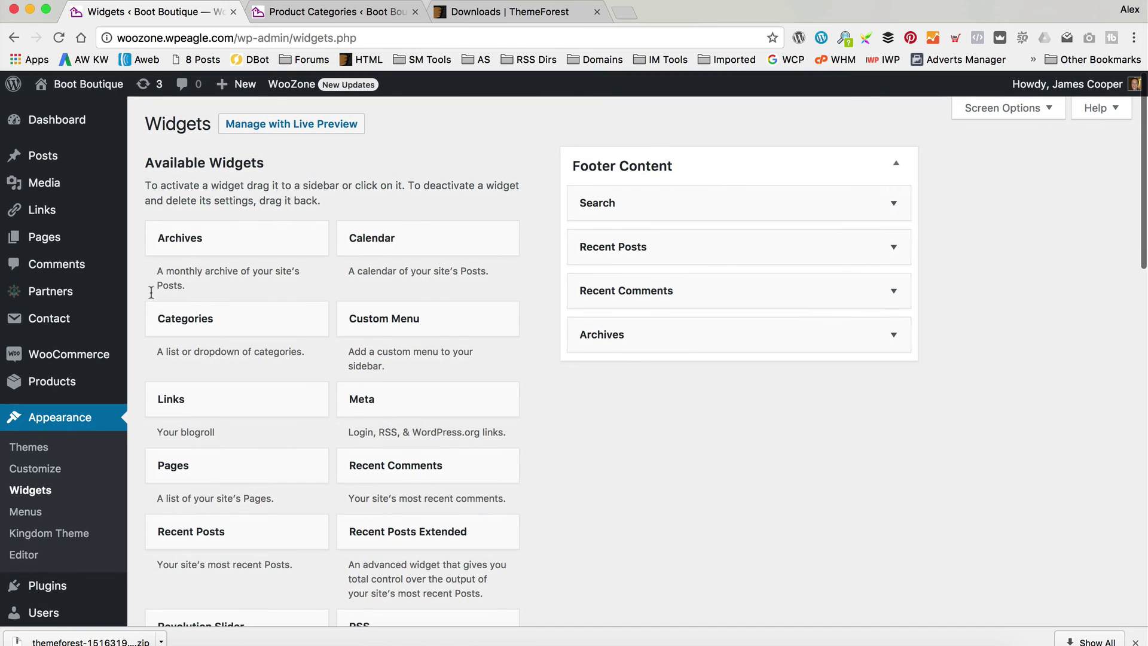
mouse_move(91, 93)
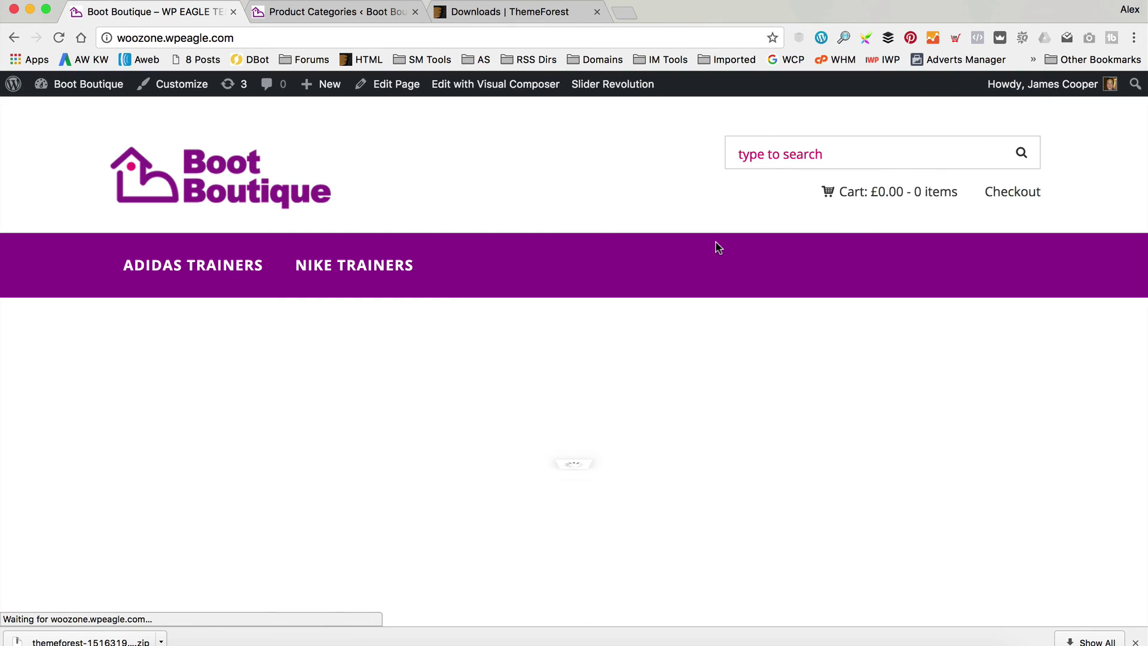
scroll(718, 242, "down", 10)
scroll(718, 243, "down", 10)
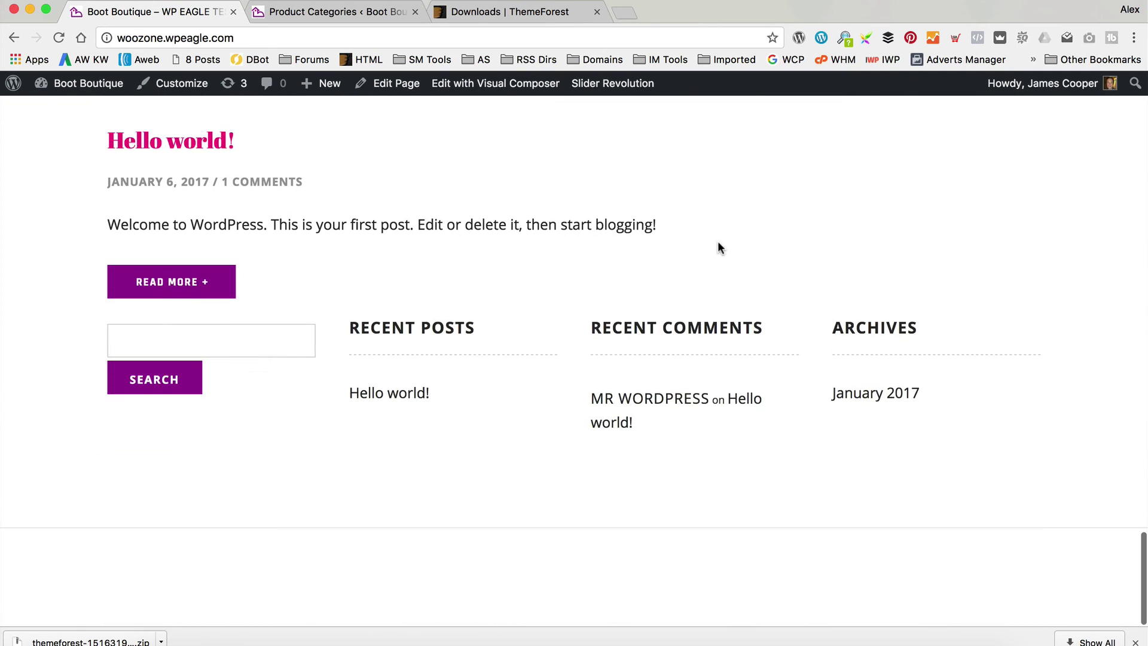
scroll(717, 242, "down", 2)
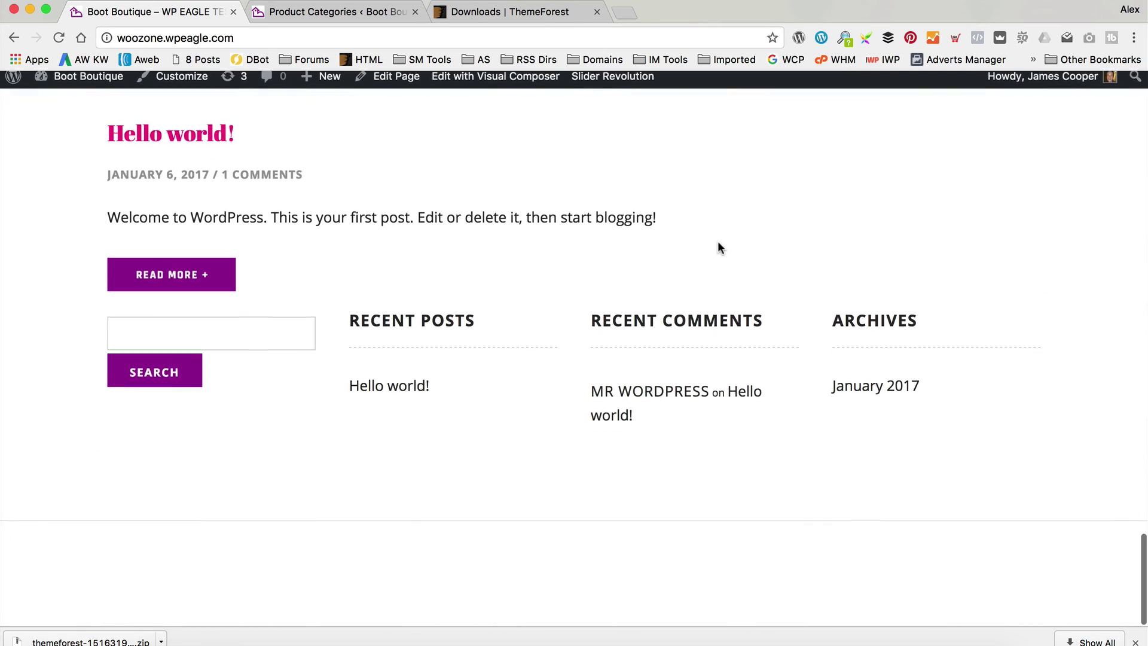
scroll(718, 241, "up", 20)
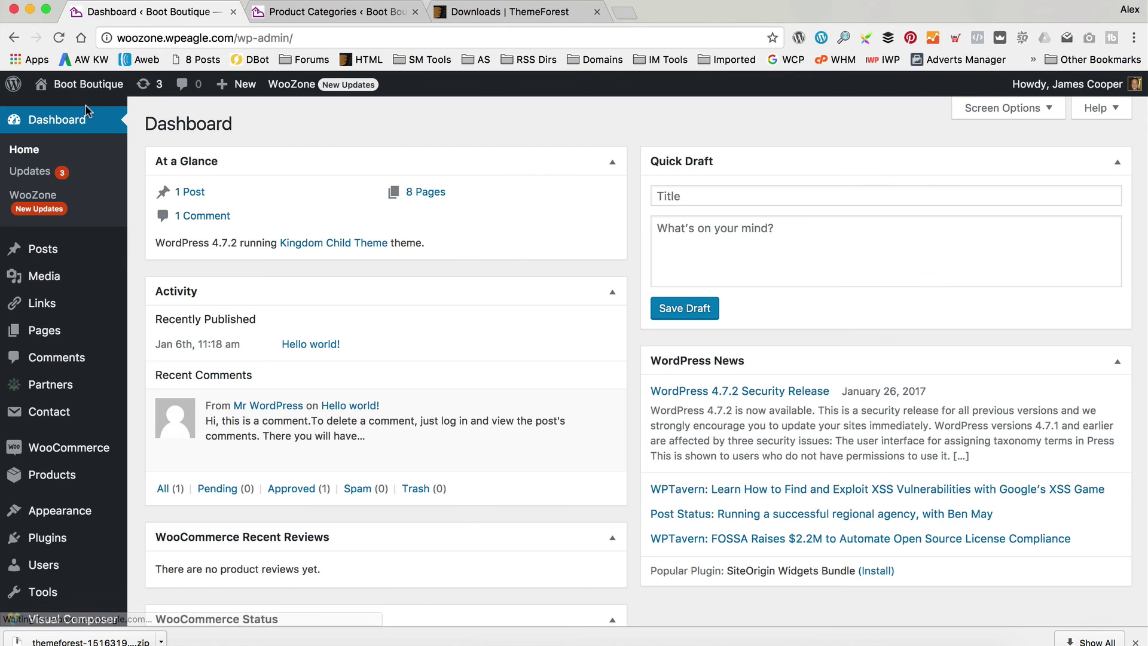
Start a new partner entry from the admin dashboard and title it "This is a partner".
scroll(141, 389, "down", 5)
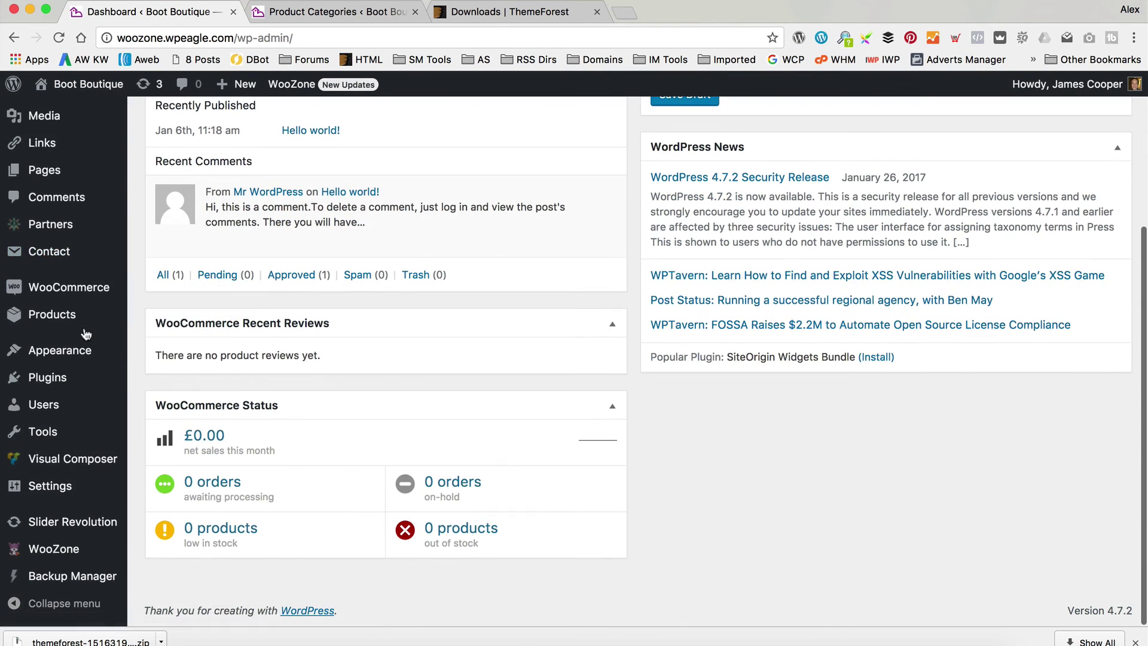
mouse_move(88, 365)
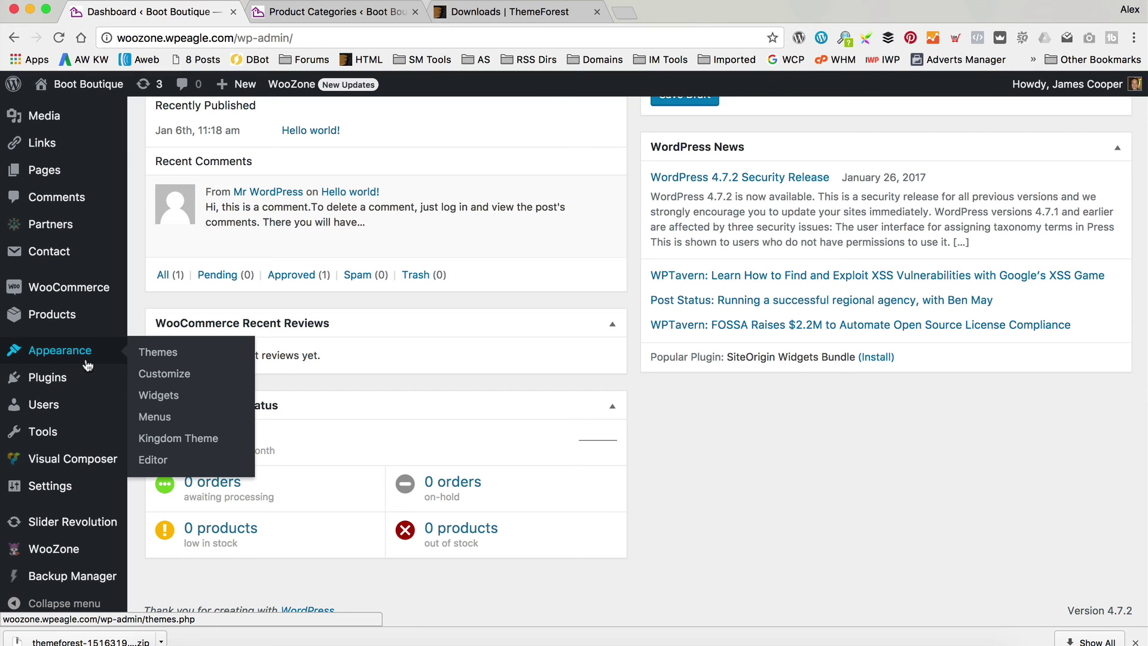
left_click(180, 245)
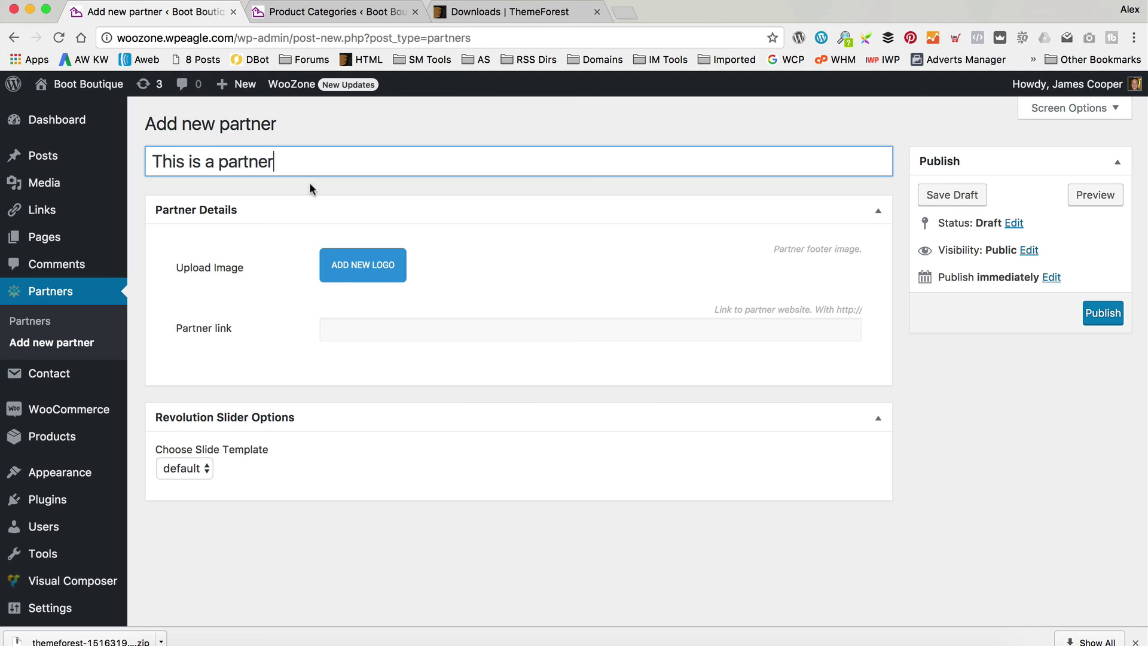
Upload Merrell.png from the Logos folder as the partner's image and publish the partner.
left_click(393, 277)
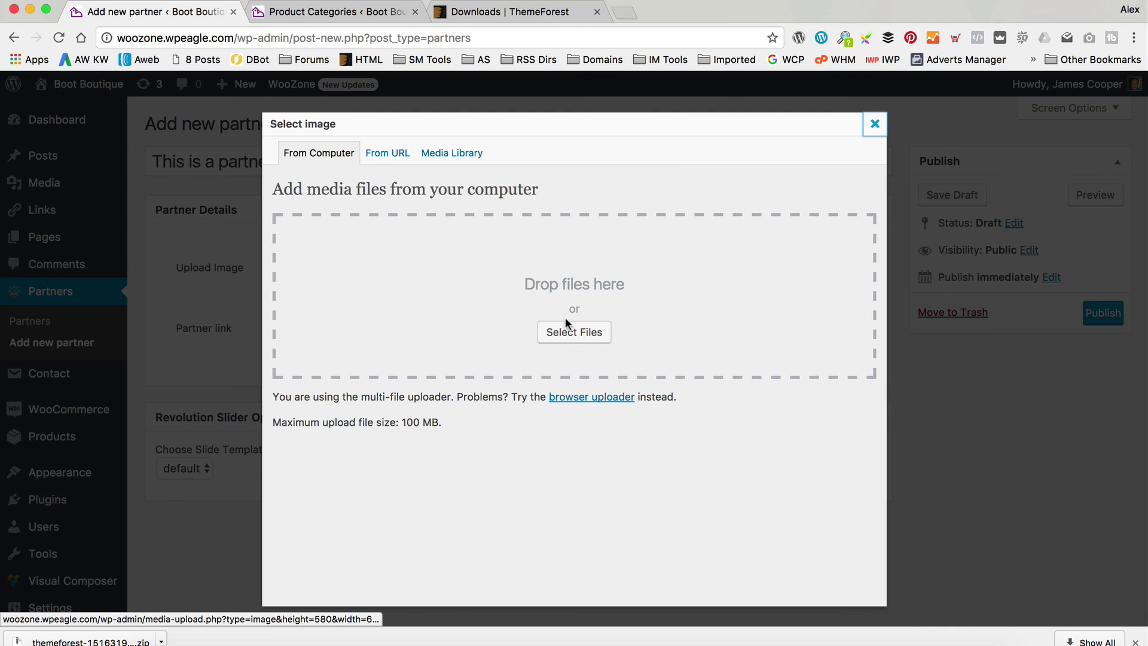
left_click(567, 325)
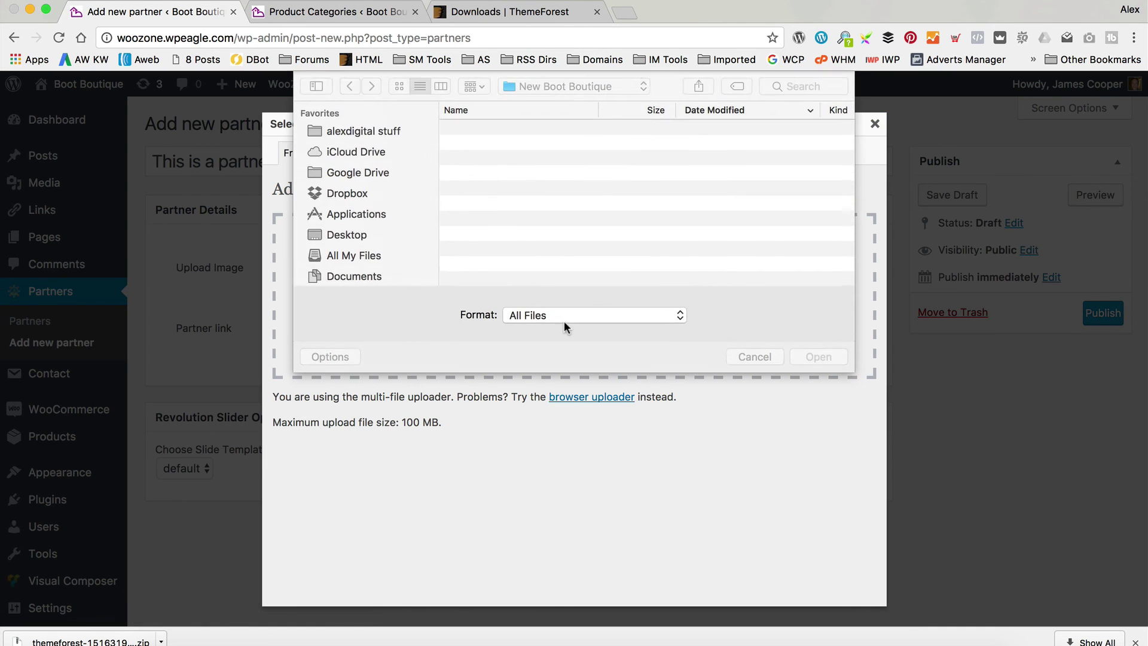
scroll(521, 163, "down", 3)
scroll(524, 172, "up", 3)
double_click(518, 190)
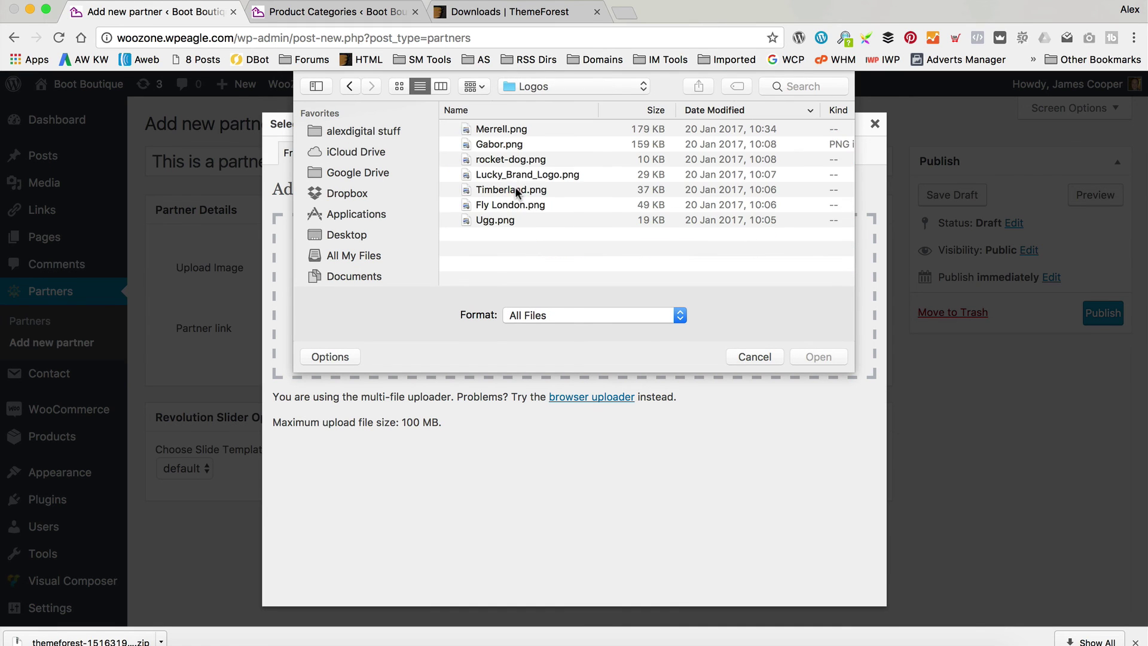
double_click(517, 131)
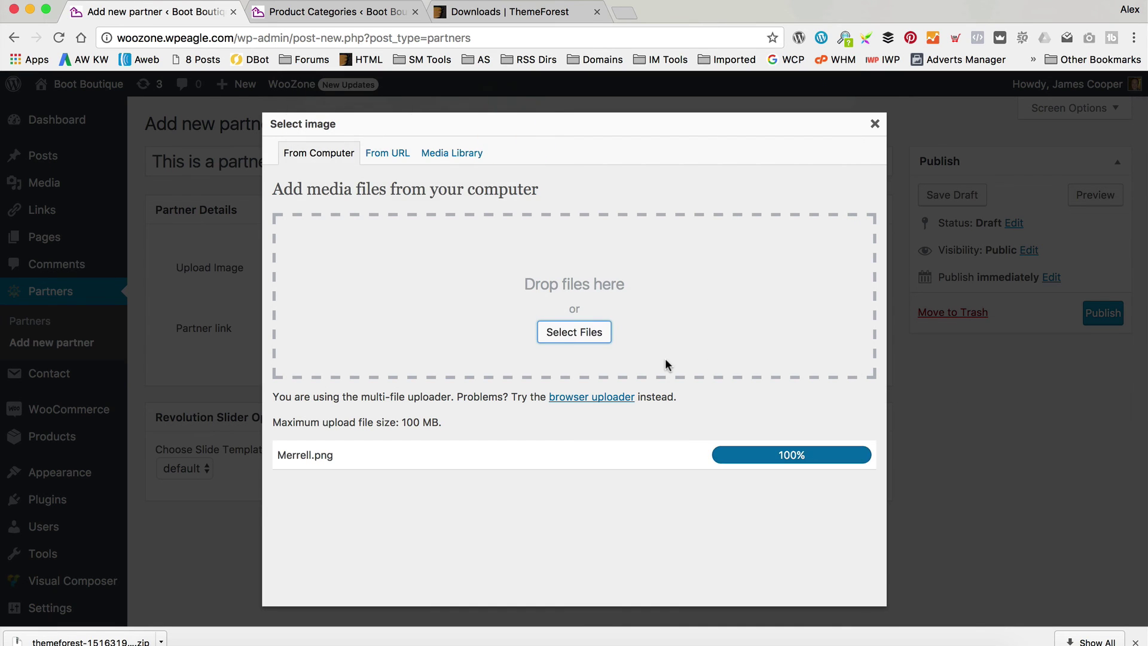
scroll(552, 364, "down", 5)
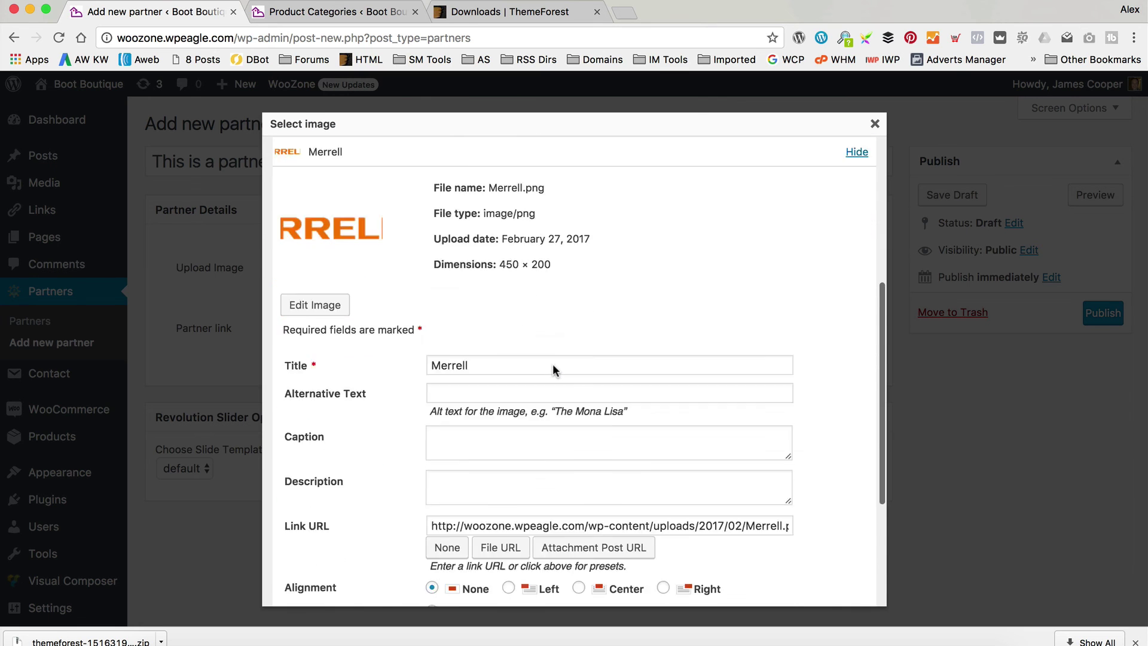
left_click(488, 521)
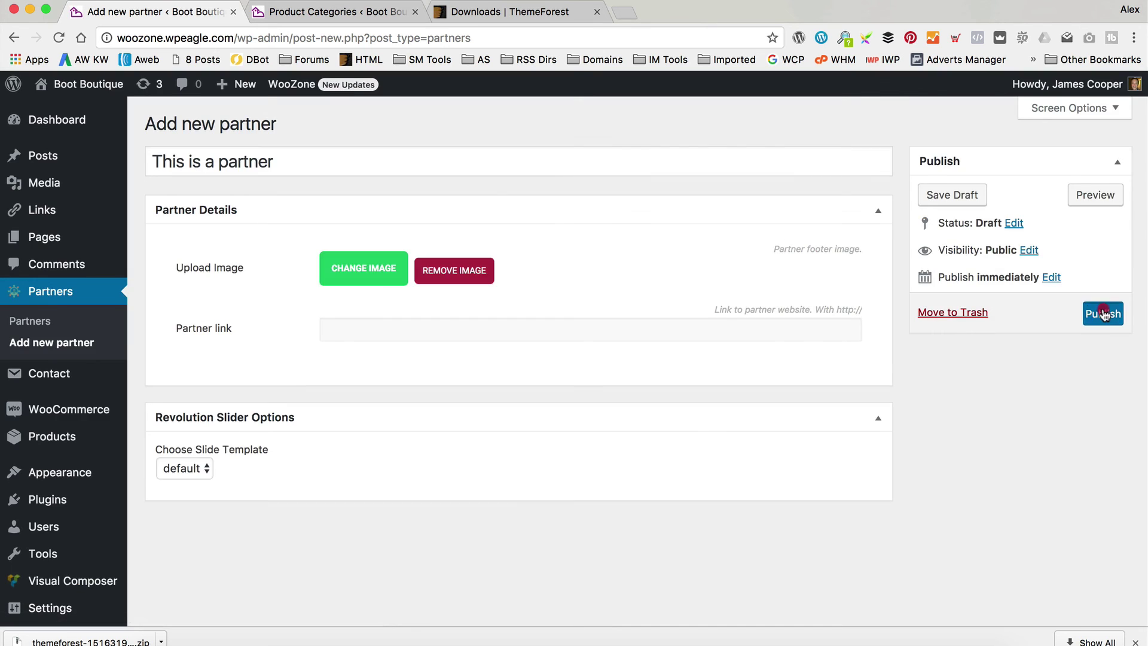
left_click(1089, 312)
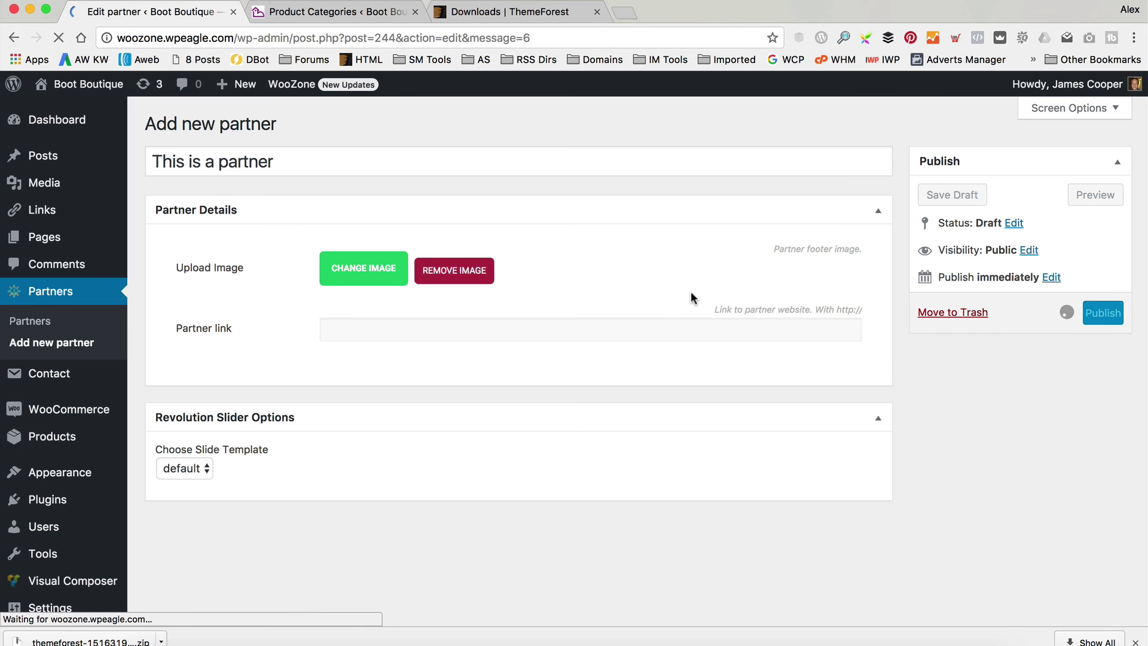
Create a new partner titled "This is another partner" with the uploaded Gabor.png as its image, and publish it.
left_click(322, 124)
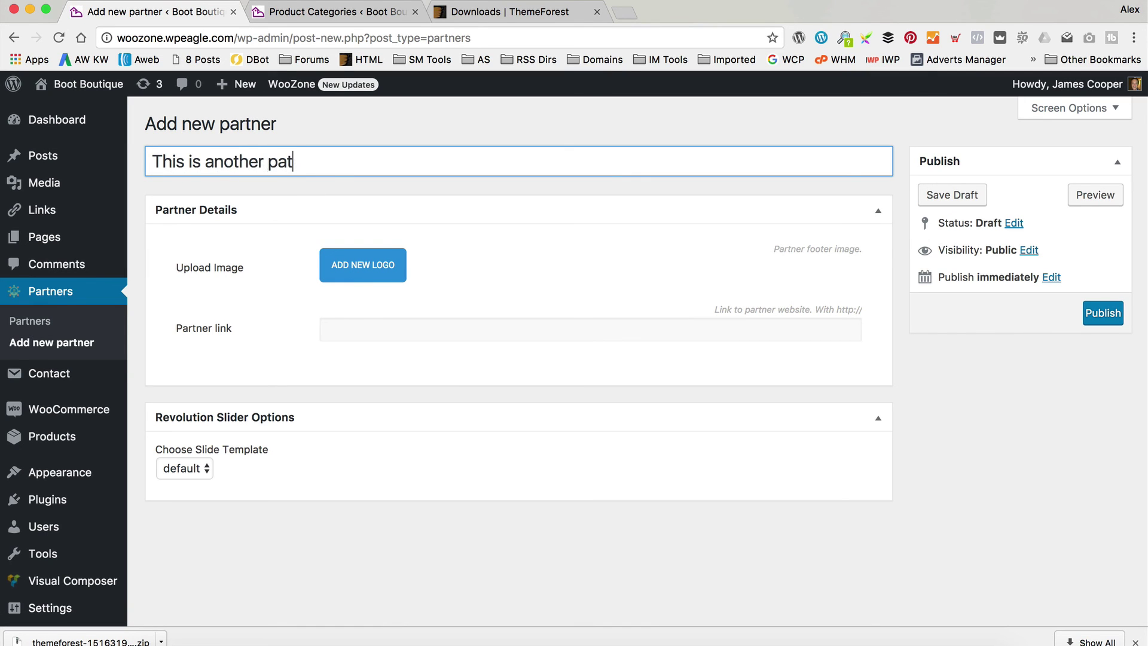
left_click(337, 268)
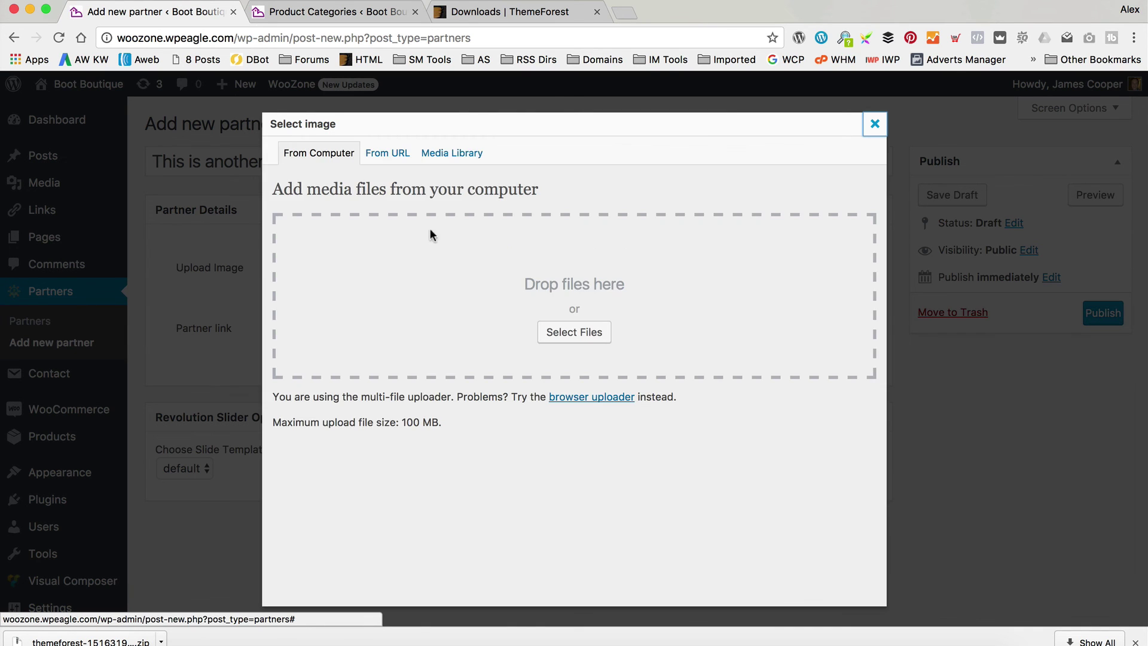
left_click(583, 332)
double_click(530, 146)
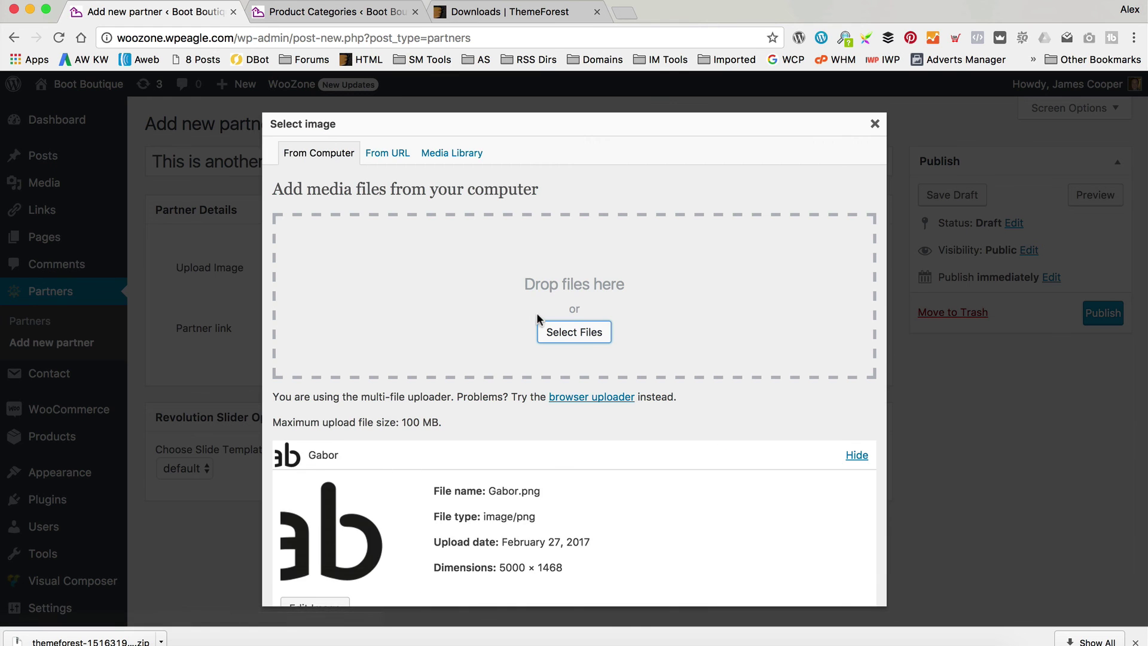
scroll(538, 319, "down", 10)
left_click(452, 520)
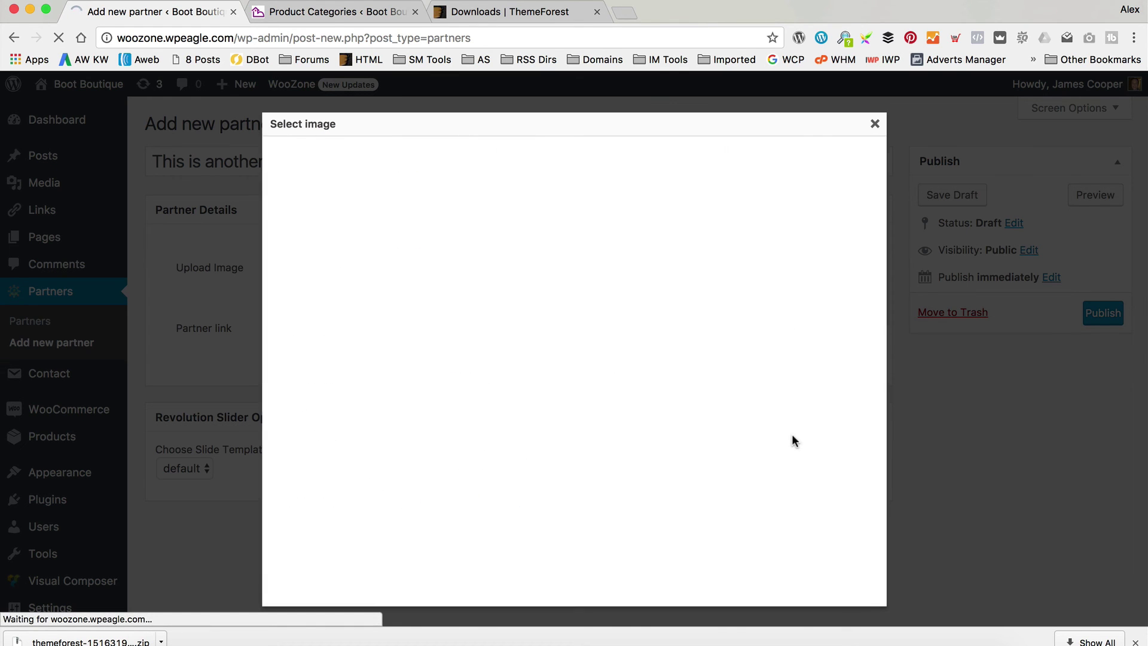
left_click(1102, 312)
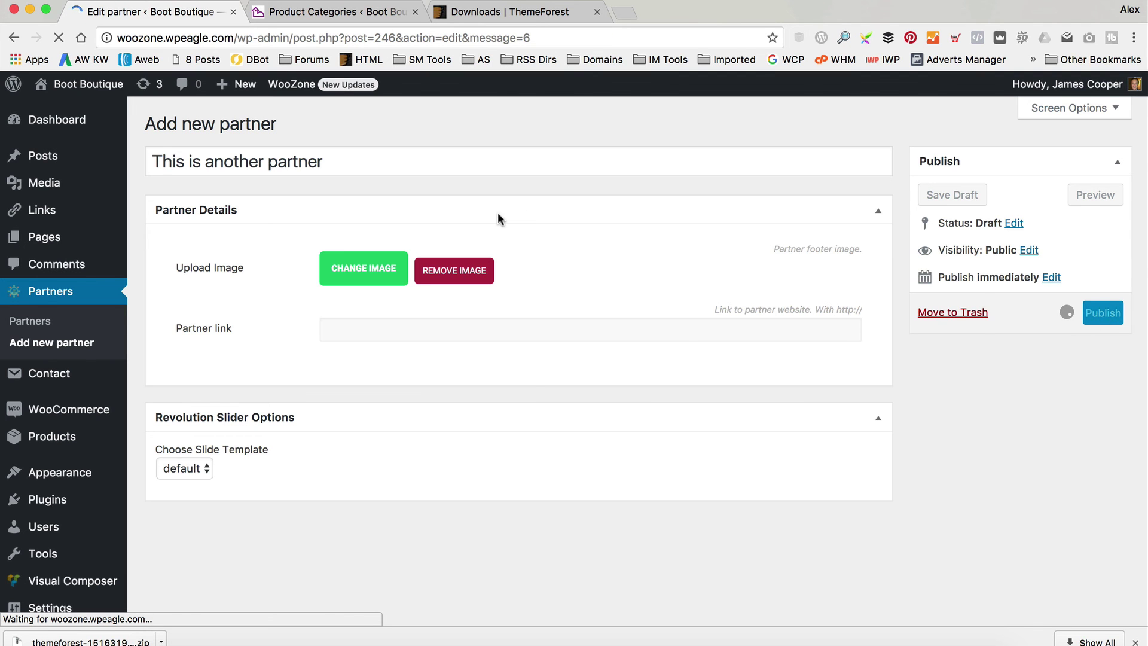
Visit the live site and check the footer area beneath the latest blog posts for the partner logos.
mouse_move(88, 84)
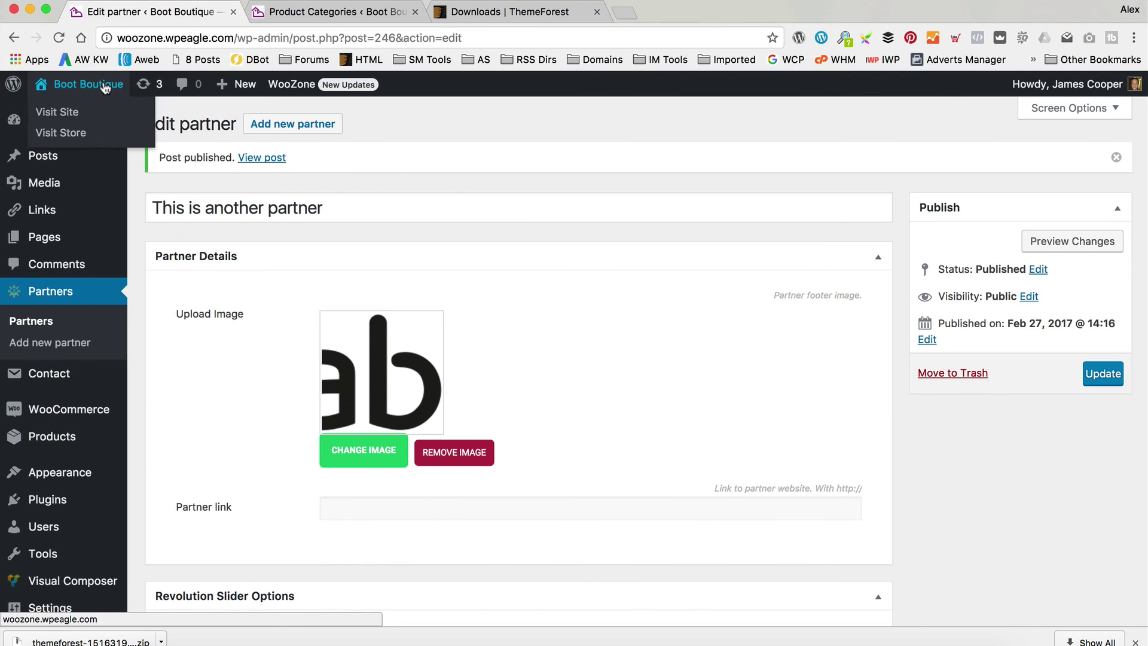
left_click(99, 121)
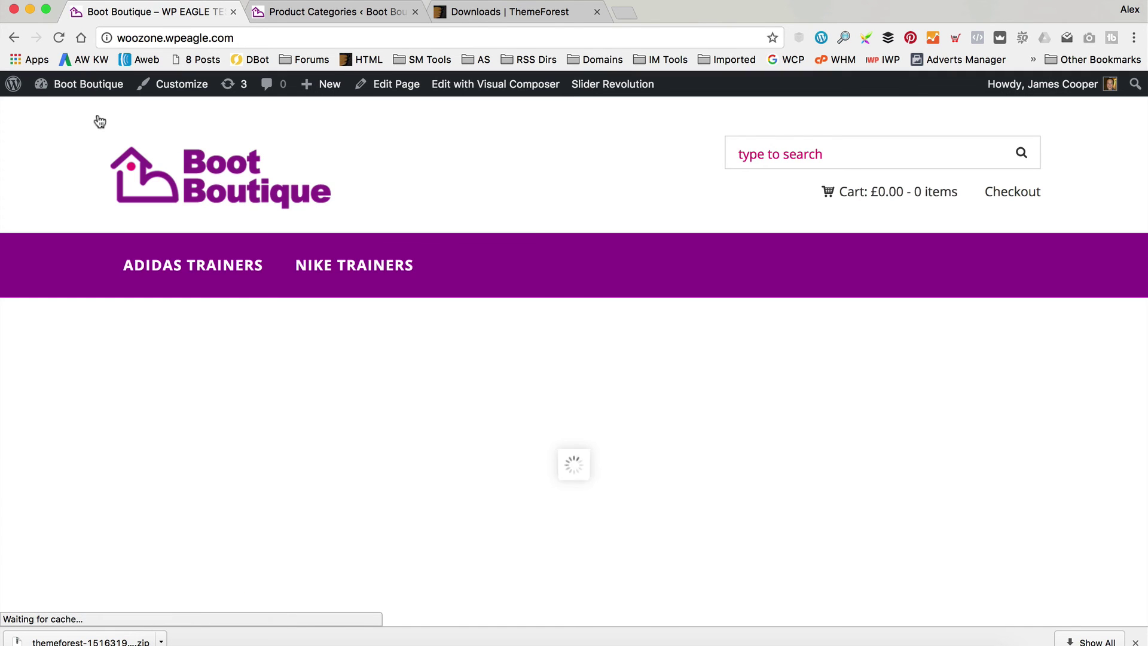
scroll(534, 238, "down", 15)
scroll(534, 237, "down", 8)
scroll(534, 238, "up", 2)
scroll(533, 236, "up", 2)
scroll(432, 432, "down", 2)
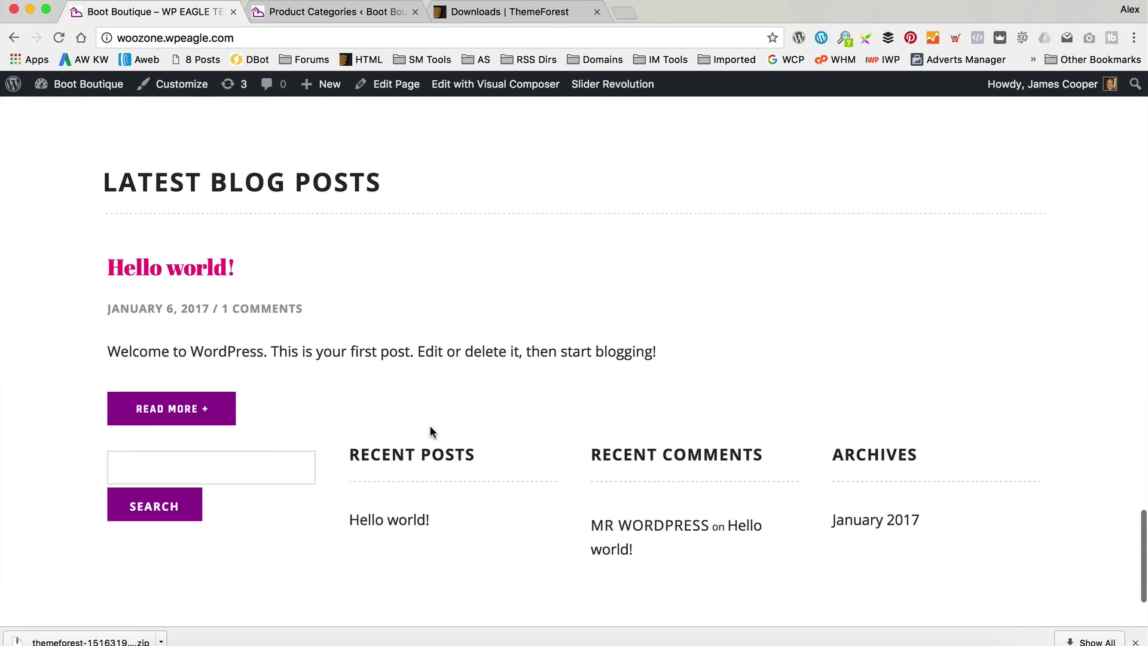
Switch Show Partners Module in footer to NO and back to YES in the customizer's Footer Options, publishing each change.
left_click(197, 85)
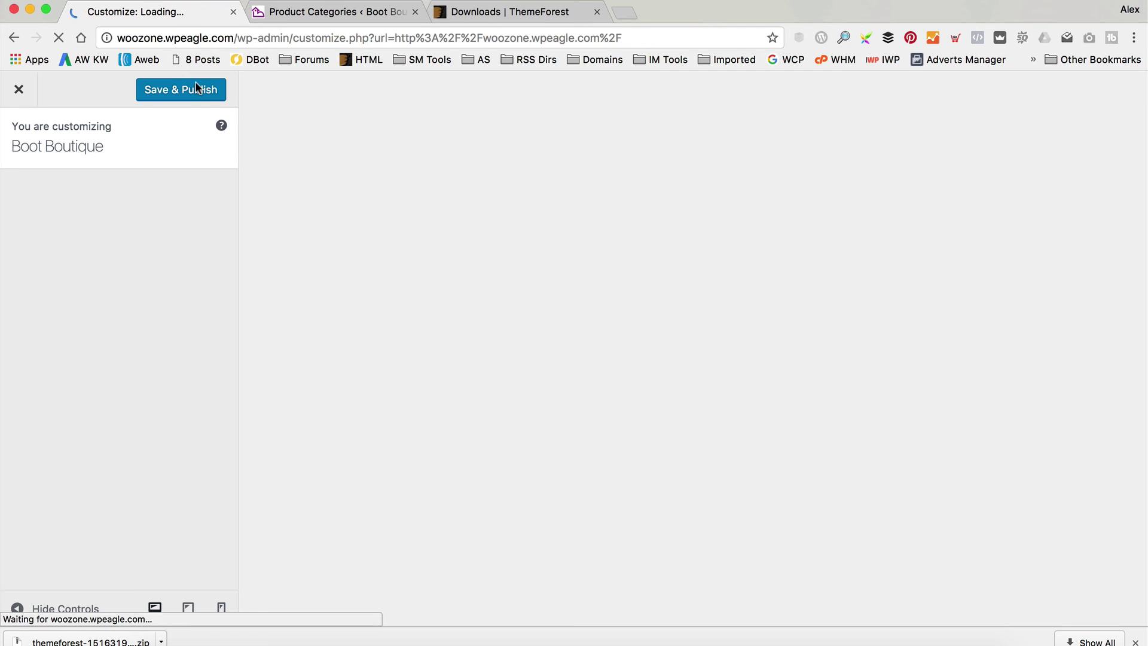
scroll(116, 296, "down", 3)
left_click(128, 418)
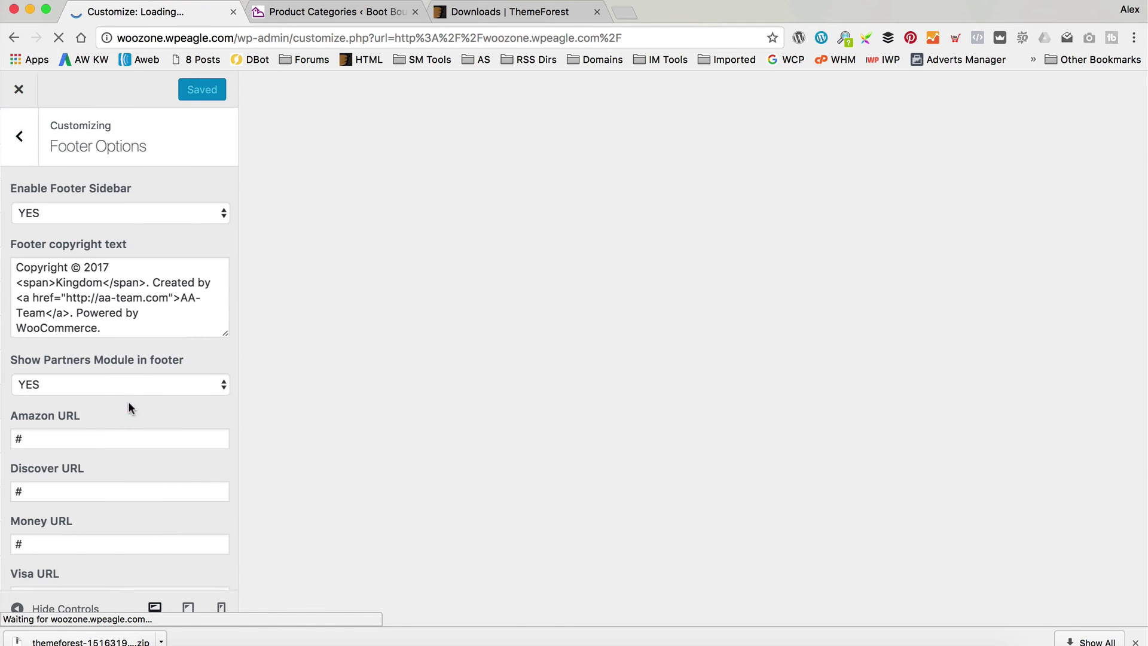
left_click(121, 384)
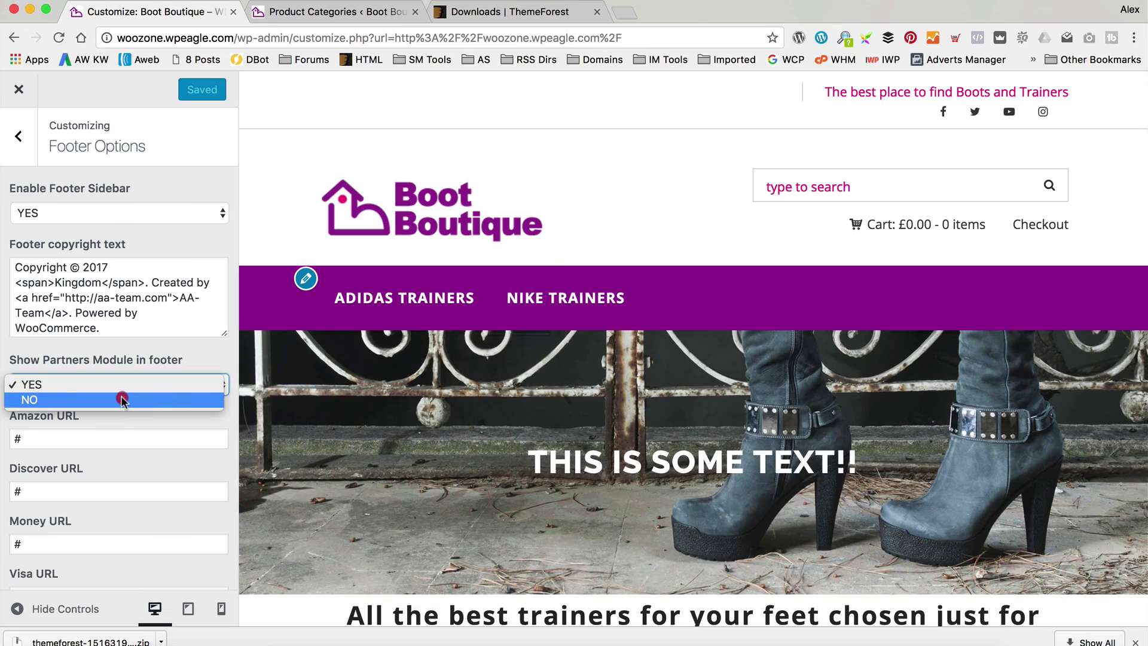
left_click(122, 399)
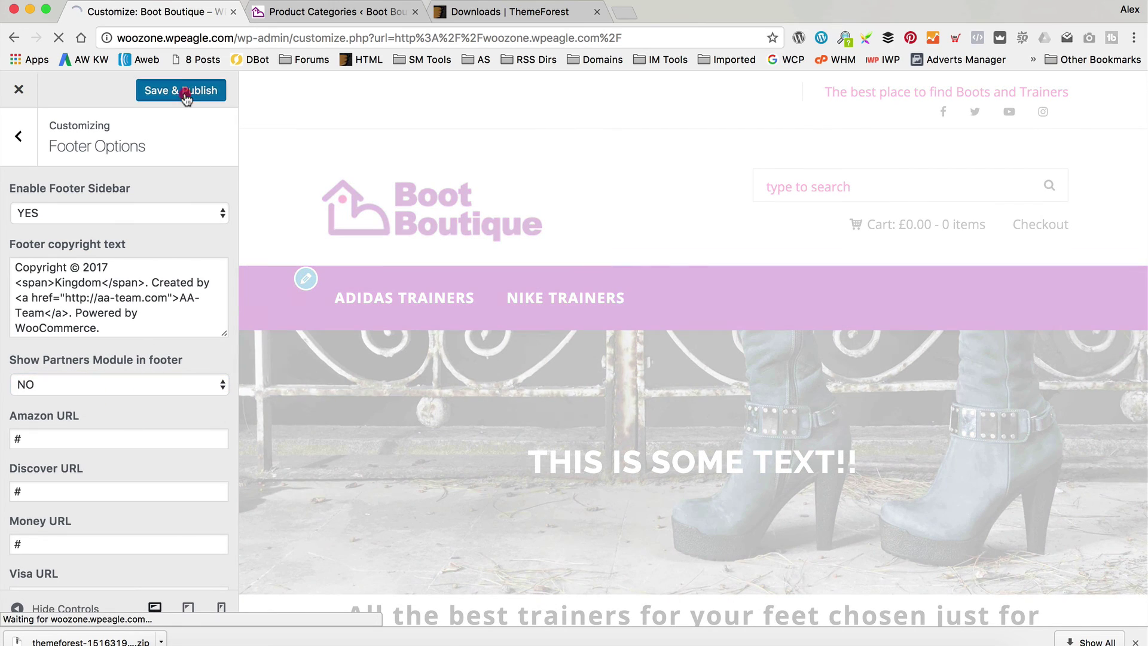
left_click(185, 96)
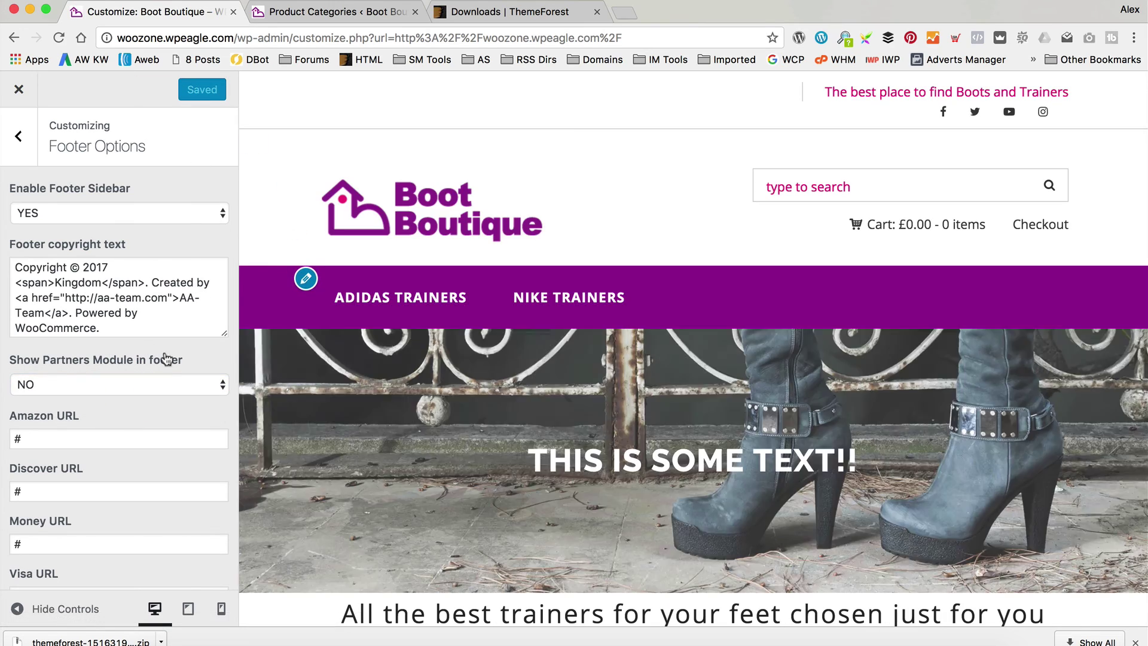
left_click(159, 384)
left_click(160, 370)
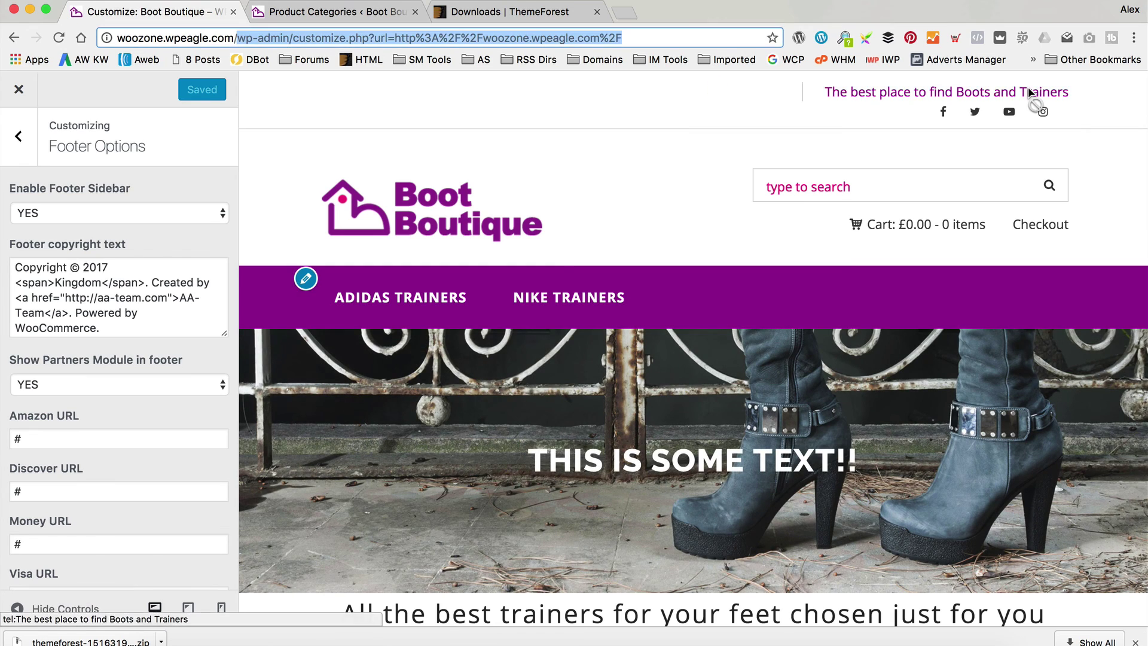
Reload the live homepage and examine the partner logos, the footer widgets and the overall page layout.
left_click(1025, 93)
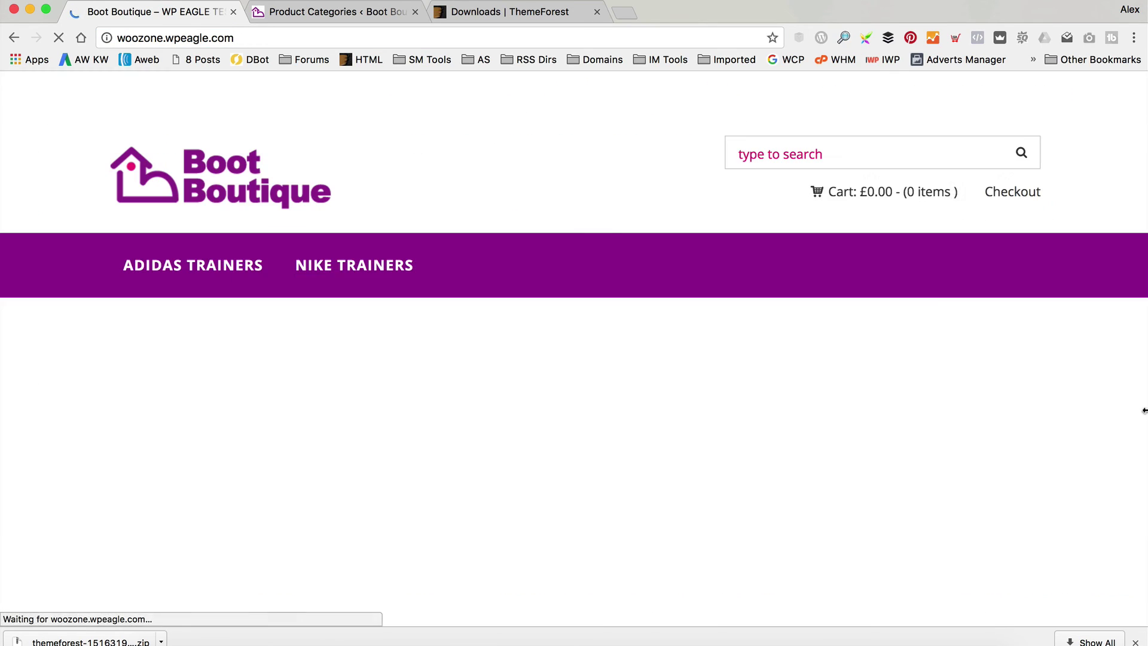
scroll(955, 369, "down", 10)
scroll(955, 368, "down", 20)
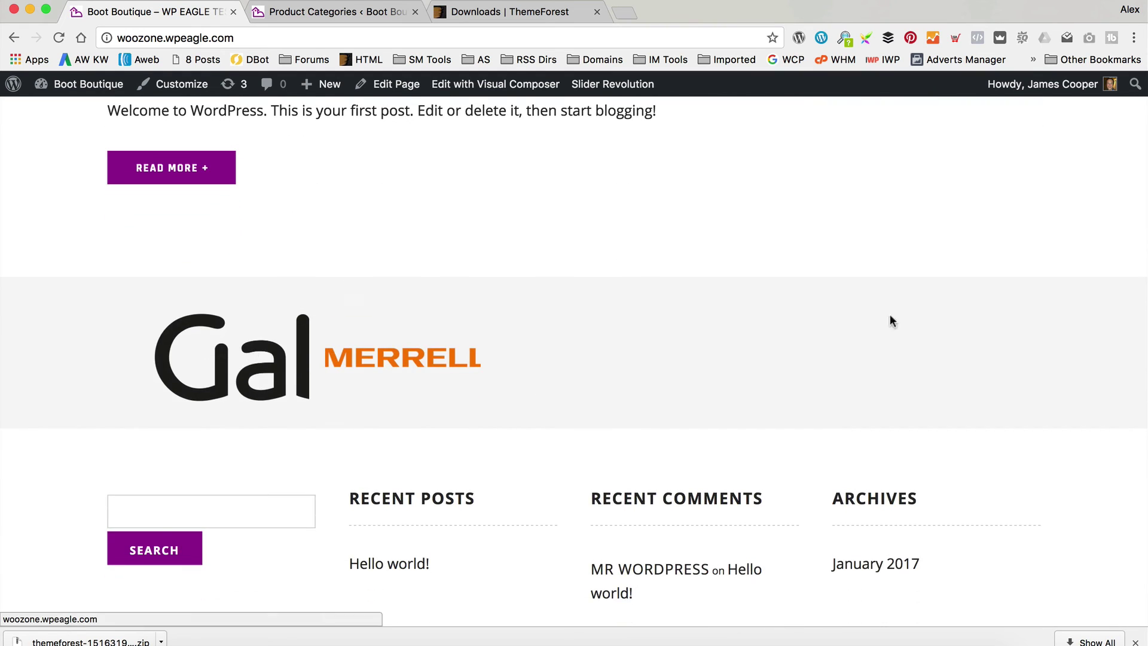
scroll(636, 394, "down", 3)
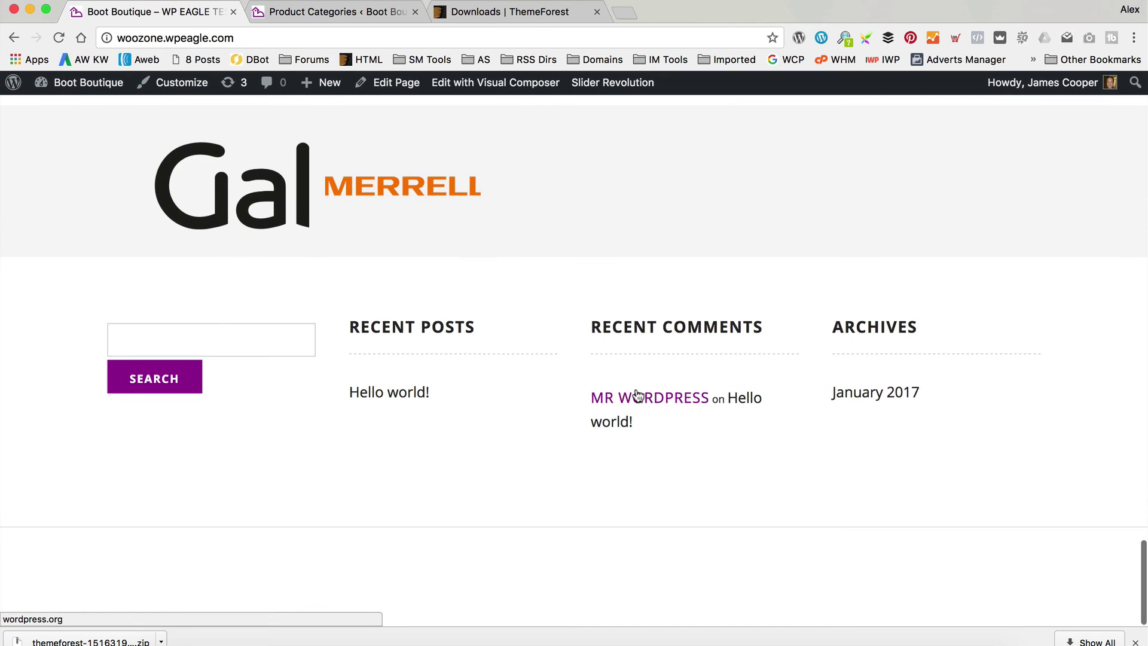
scroll(638, 395, "up", 15)
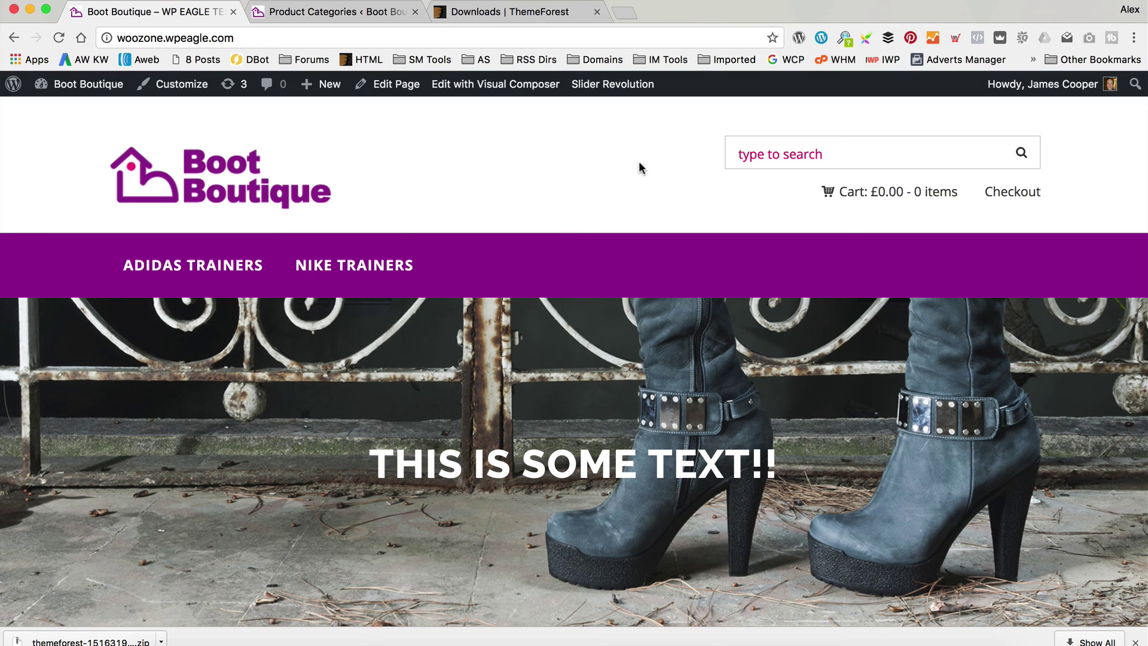
scroll(486, 200, "down", 10)
scroll(486, 199, "up", 10)
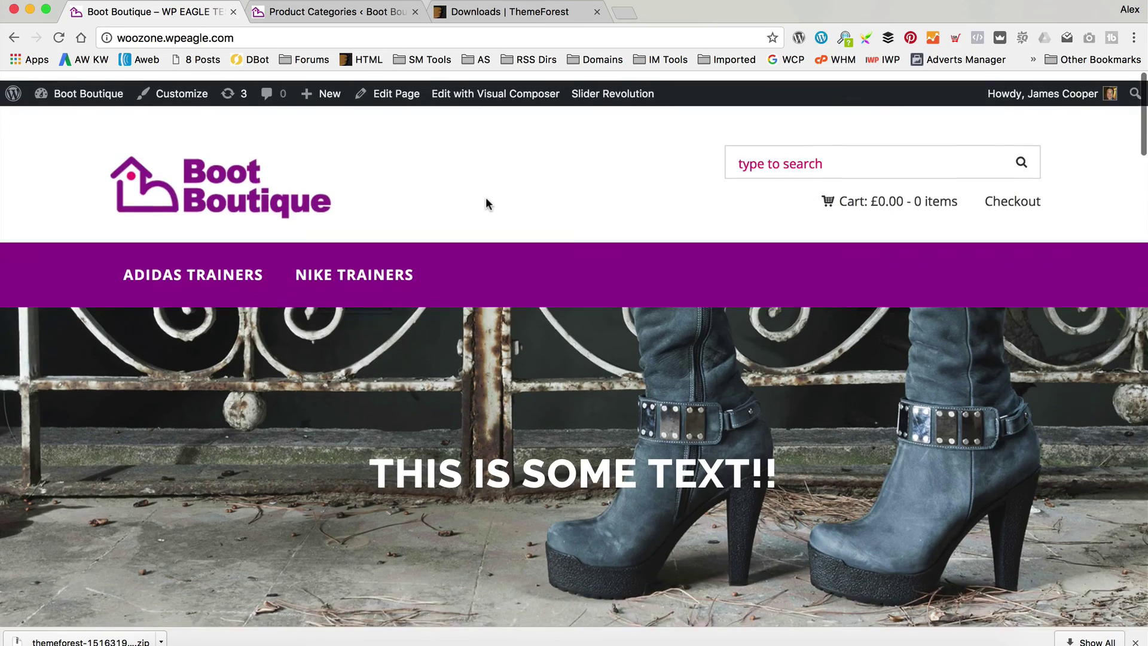